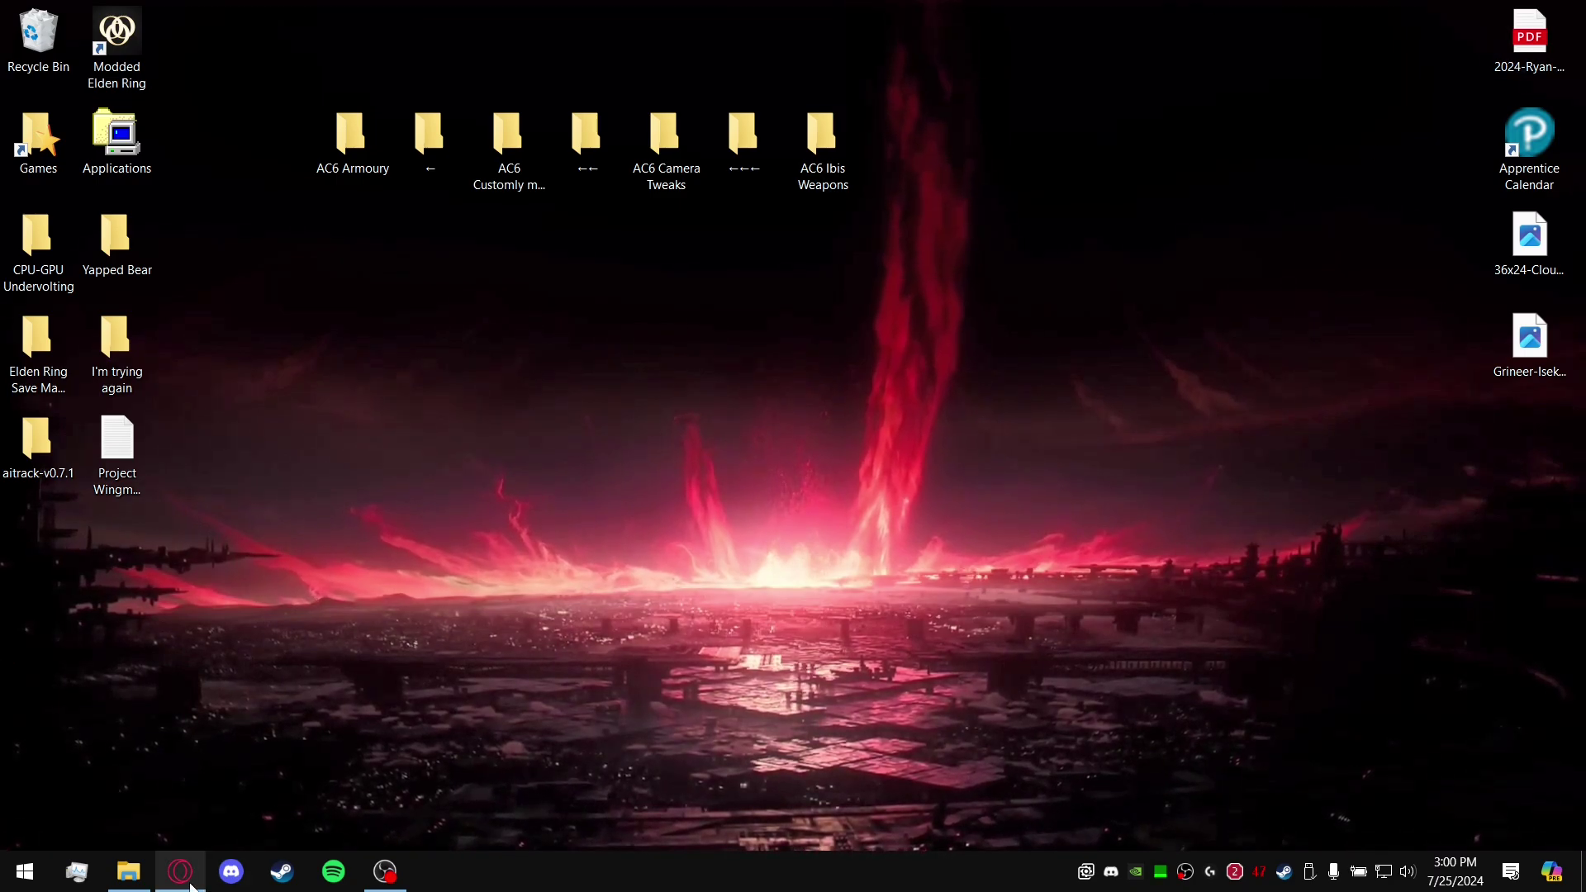
# Confirm the AC6 Camera Tweaks folder holds regulation.bin, then return to the SteamDB depots page.
pyautogui.moveTo(189, 886)
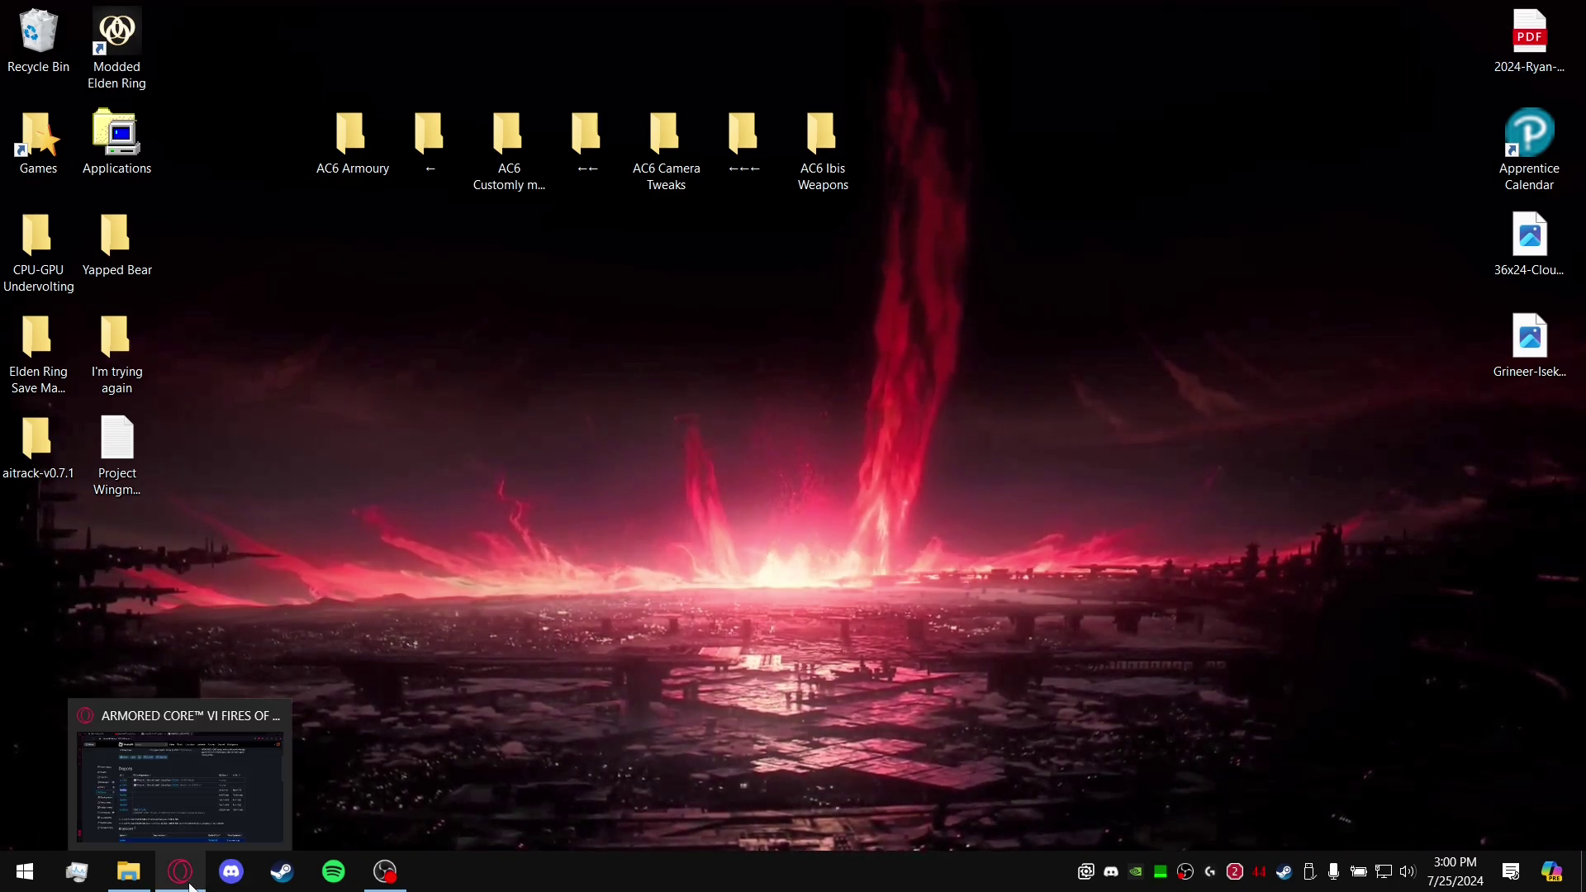
pyautogui.doubleClick(694, 147)
pyautogui.click(844, 230)
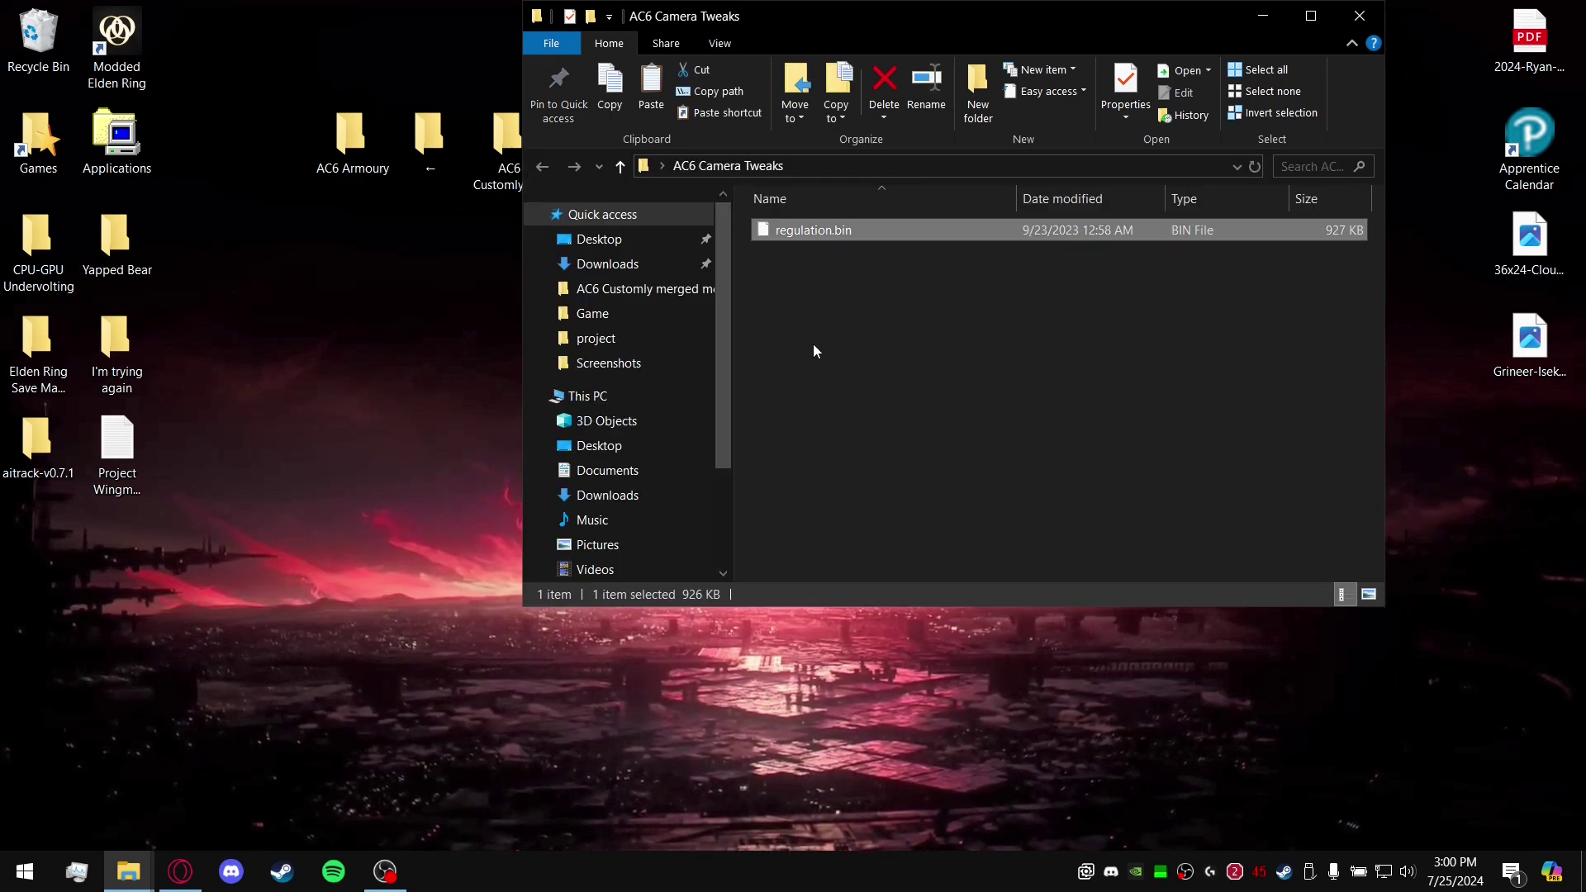
pyautogui.click(1359, 16)
pyautogui.click(188, 881)
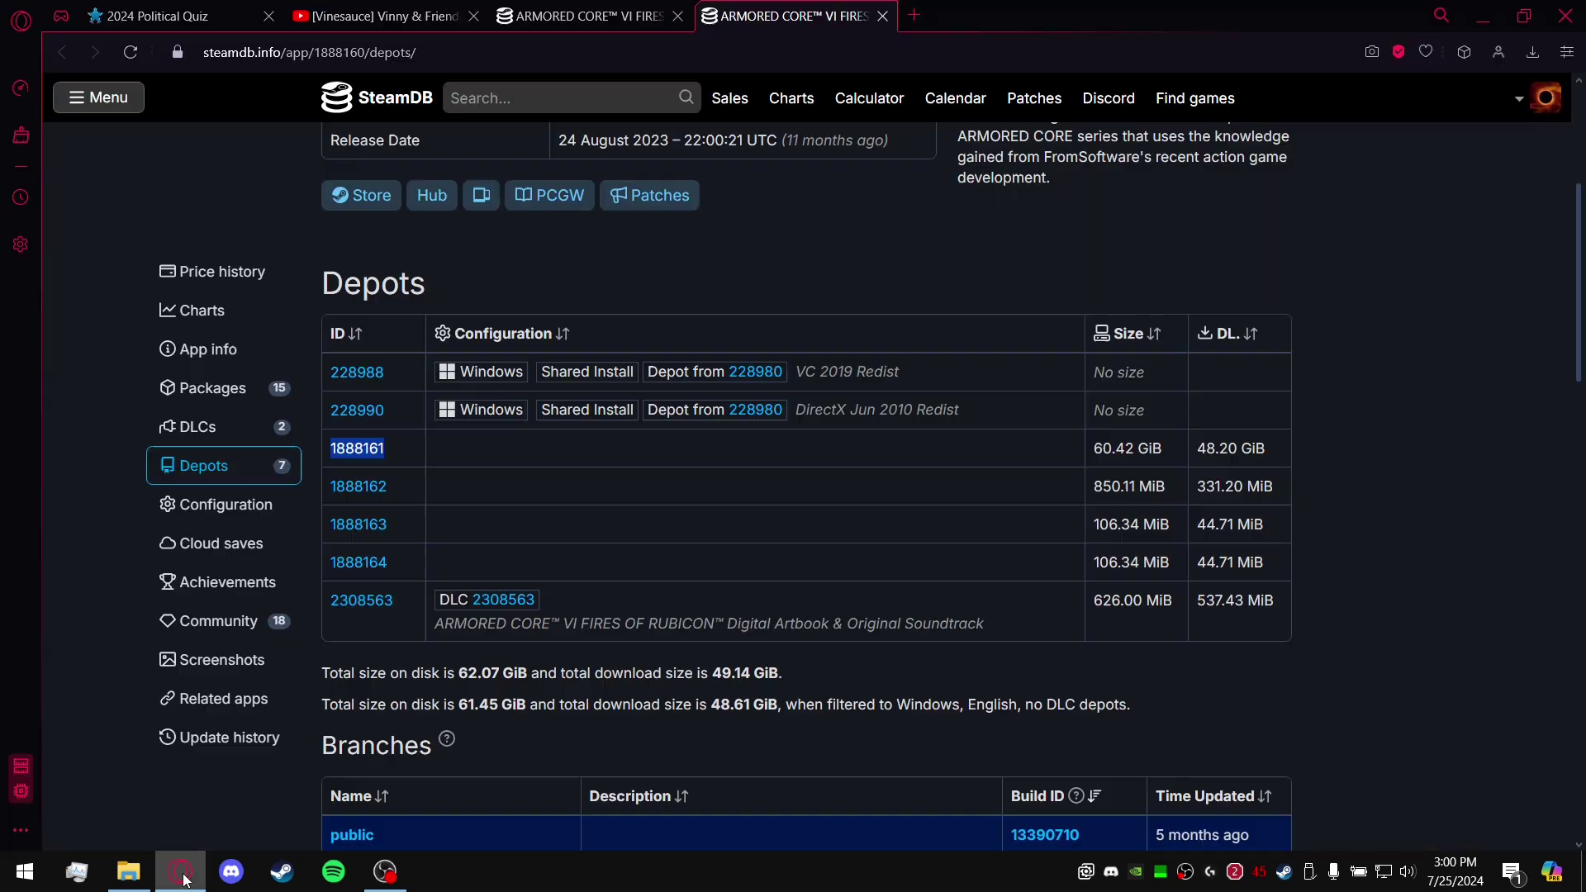
# Search the web for dsmapstudio in a new tab and open its GitHub repository.
pyautogui.click(914, 15)
pyautogui.write('dsmap')
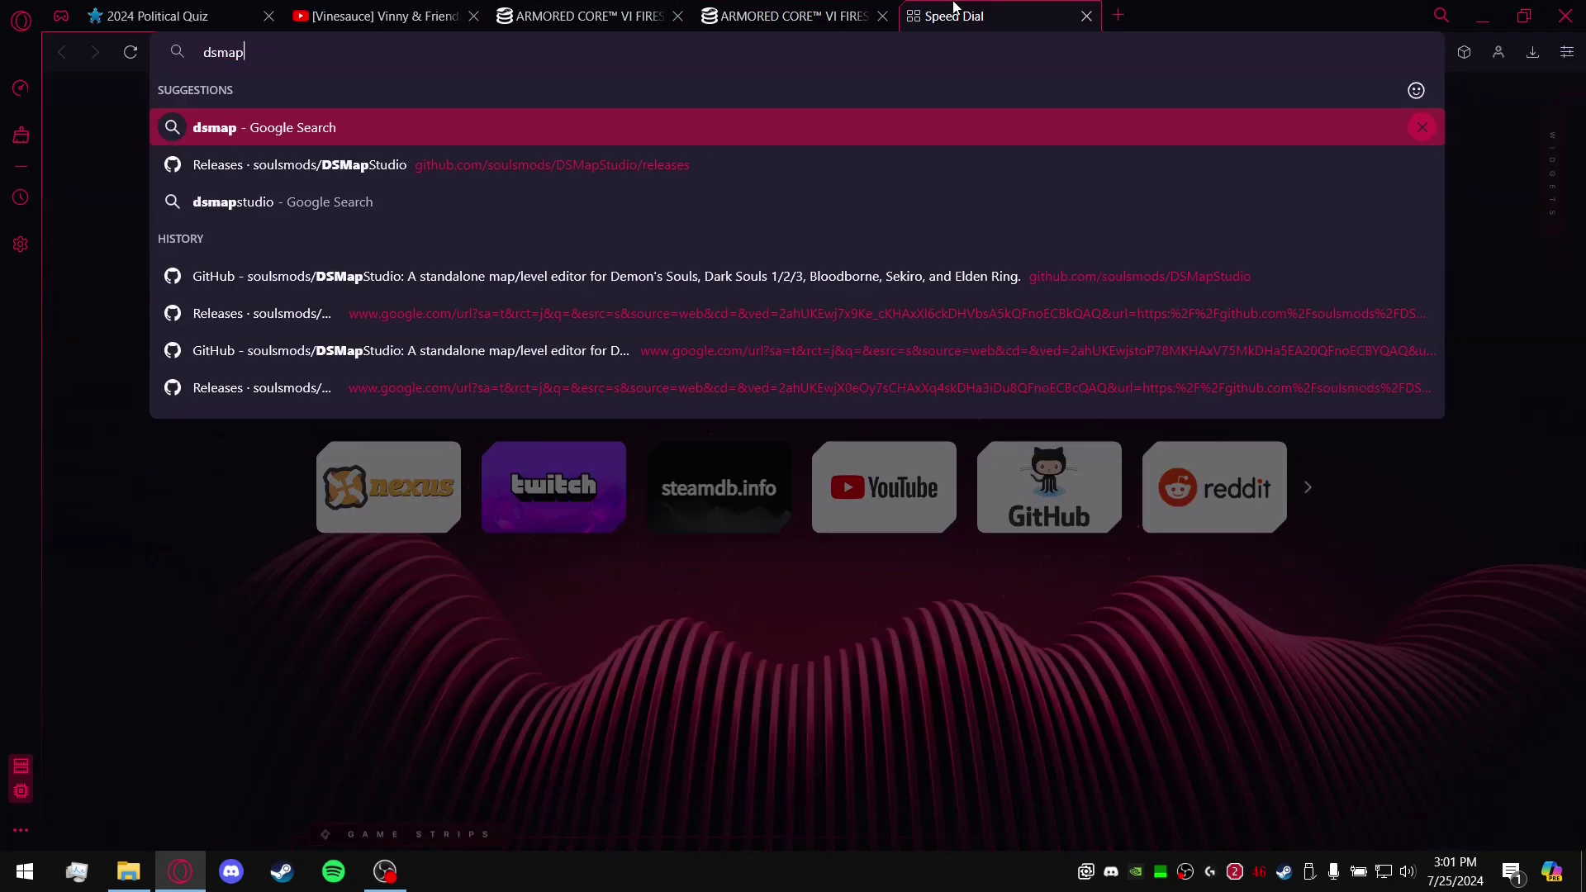
pyautogui.write('studio')
pyautogui.press('Return')
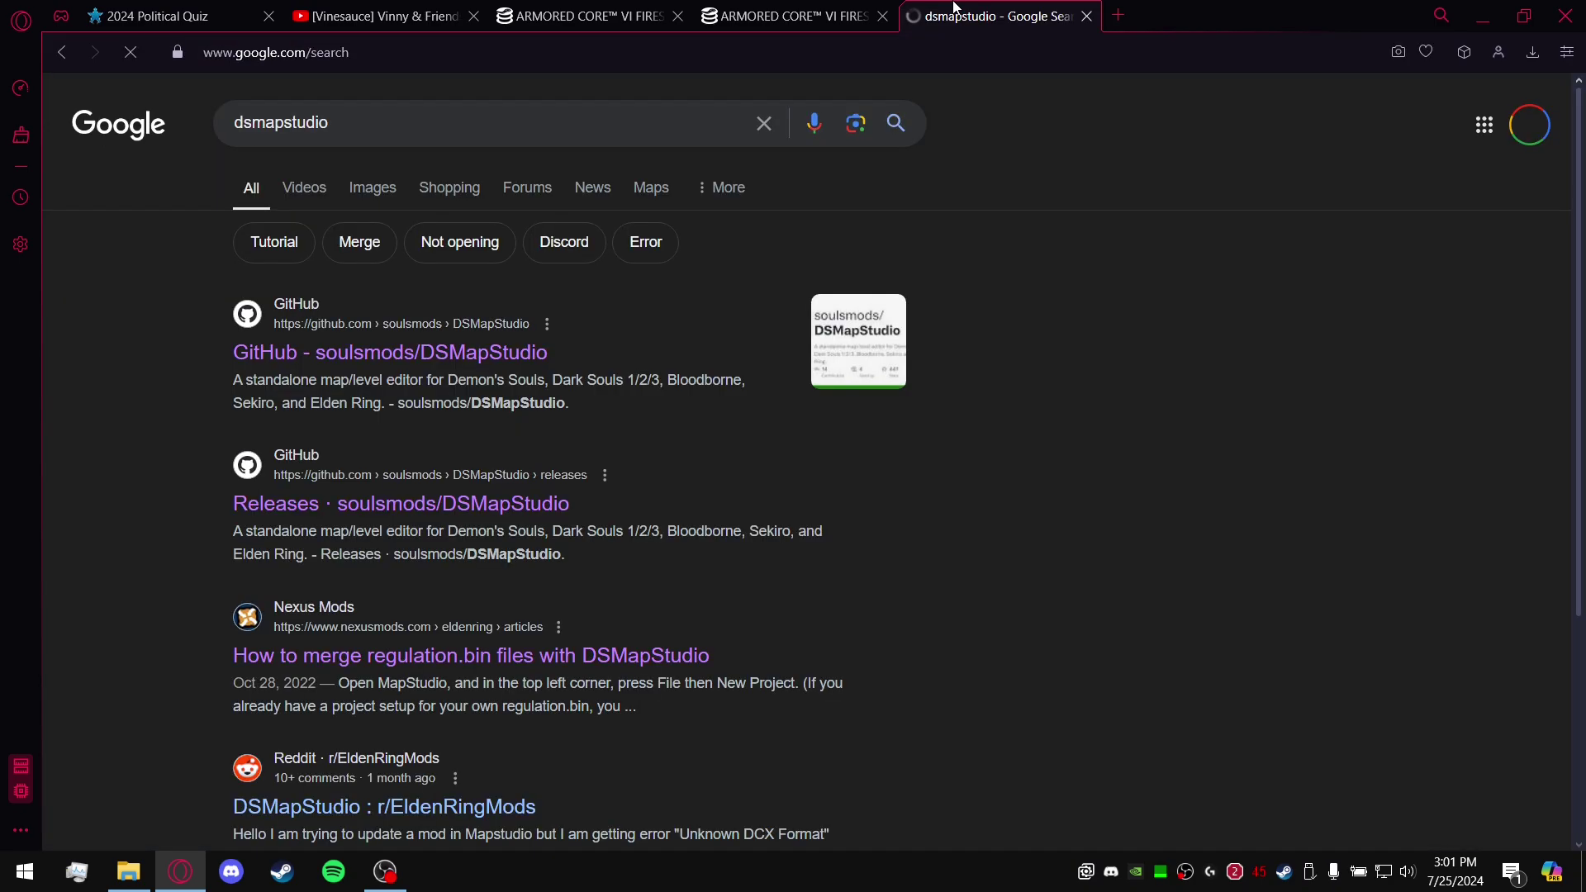
pyautogui.click(435, 368)
# Download DSMapStudio-1.11.1.hotfix3.zip from the repository's Releases assets.
pyautogui.scroll(-1, 564, 281)
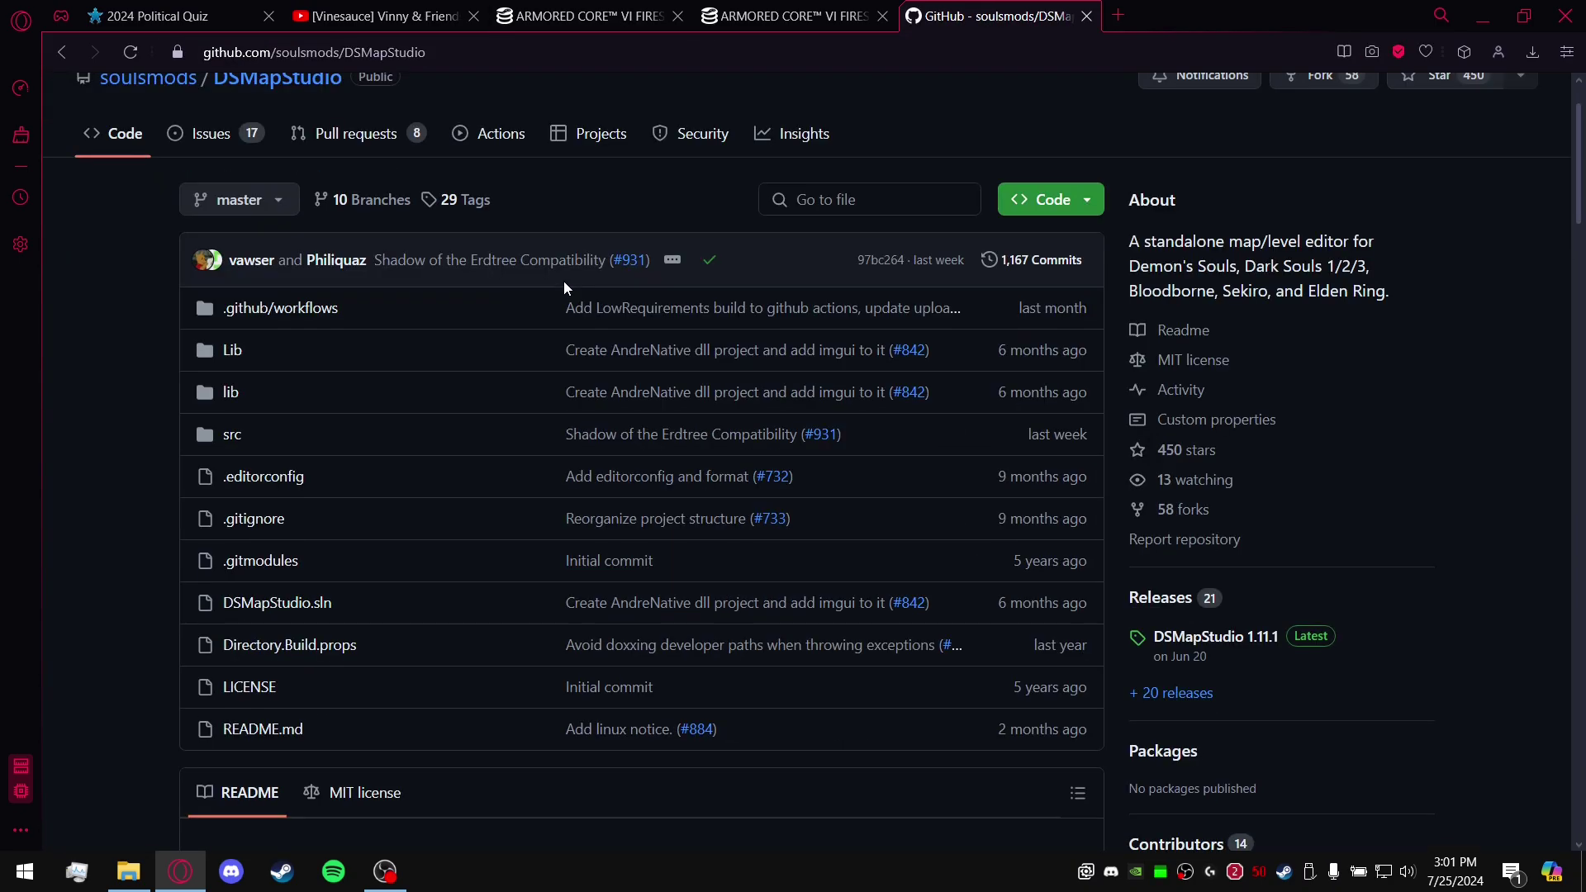
pyautogui.scroll(-2, 563, 281)
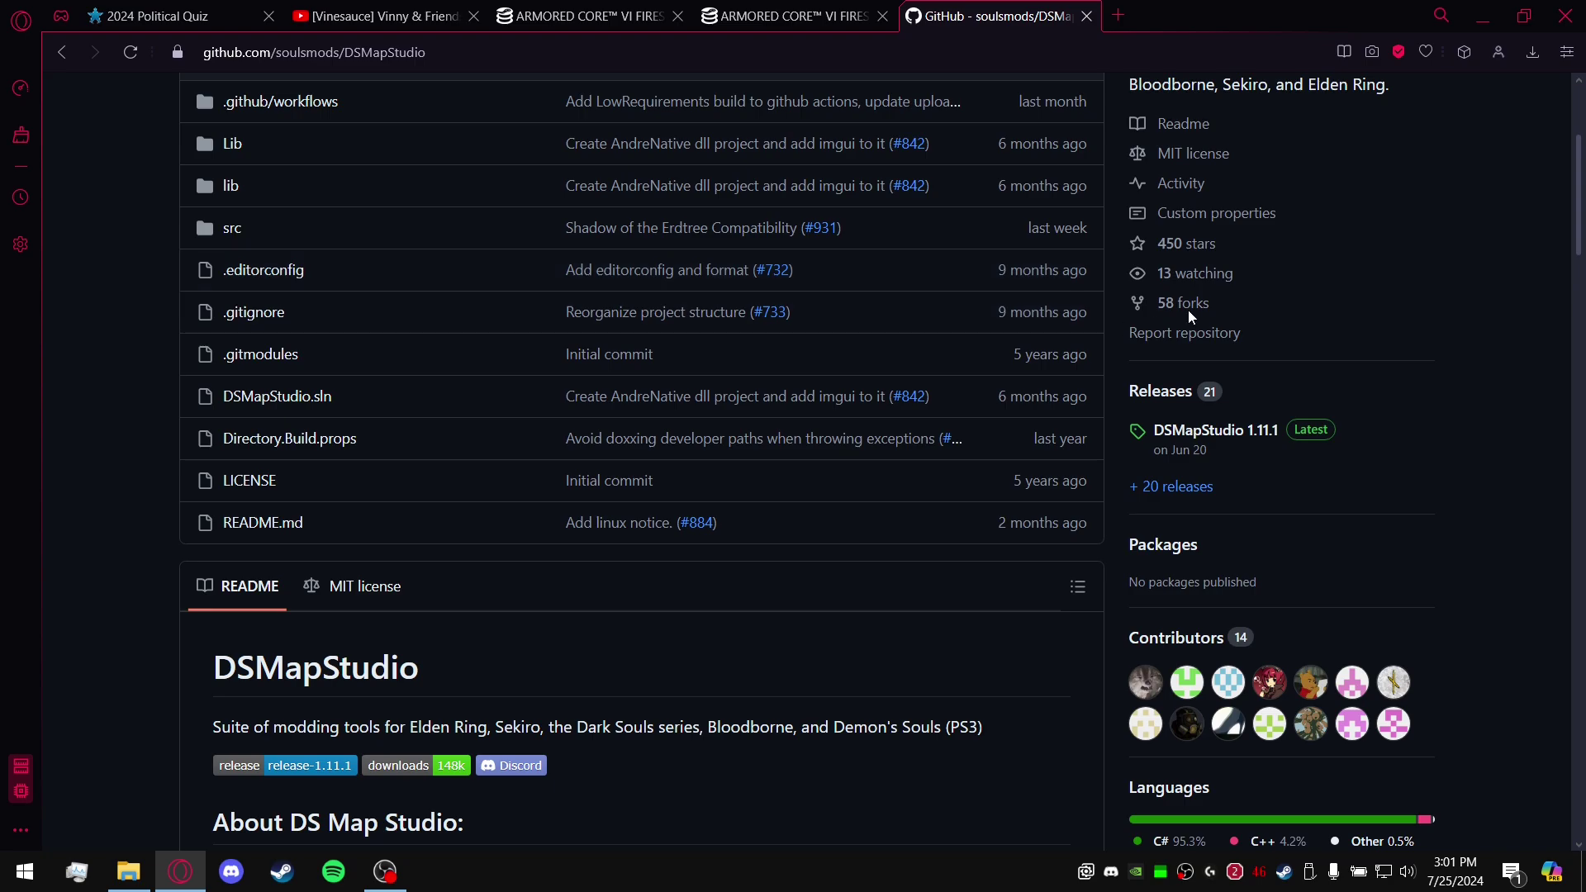
pyautogui.click(1161, 405)
pyautogui.scroll(-1, 1099, 438)
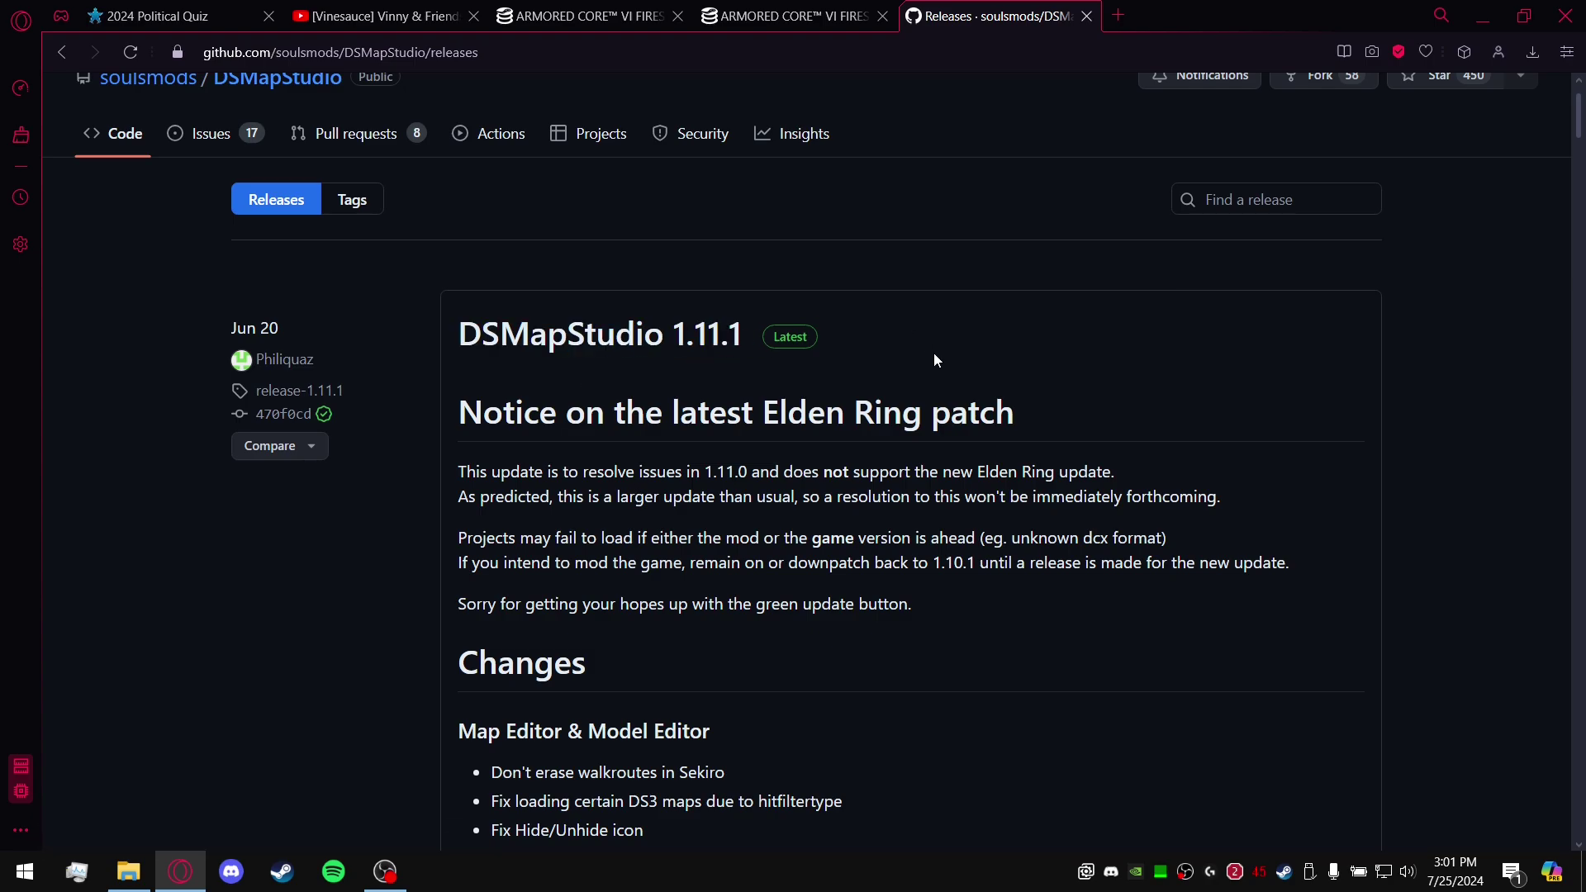
pyautogui.scroll(-2, 933, 354)
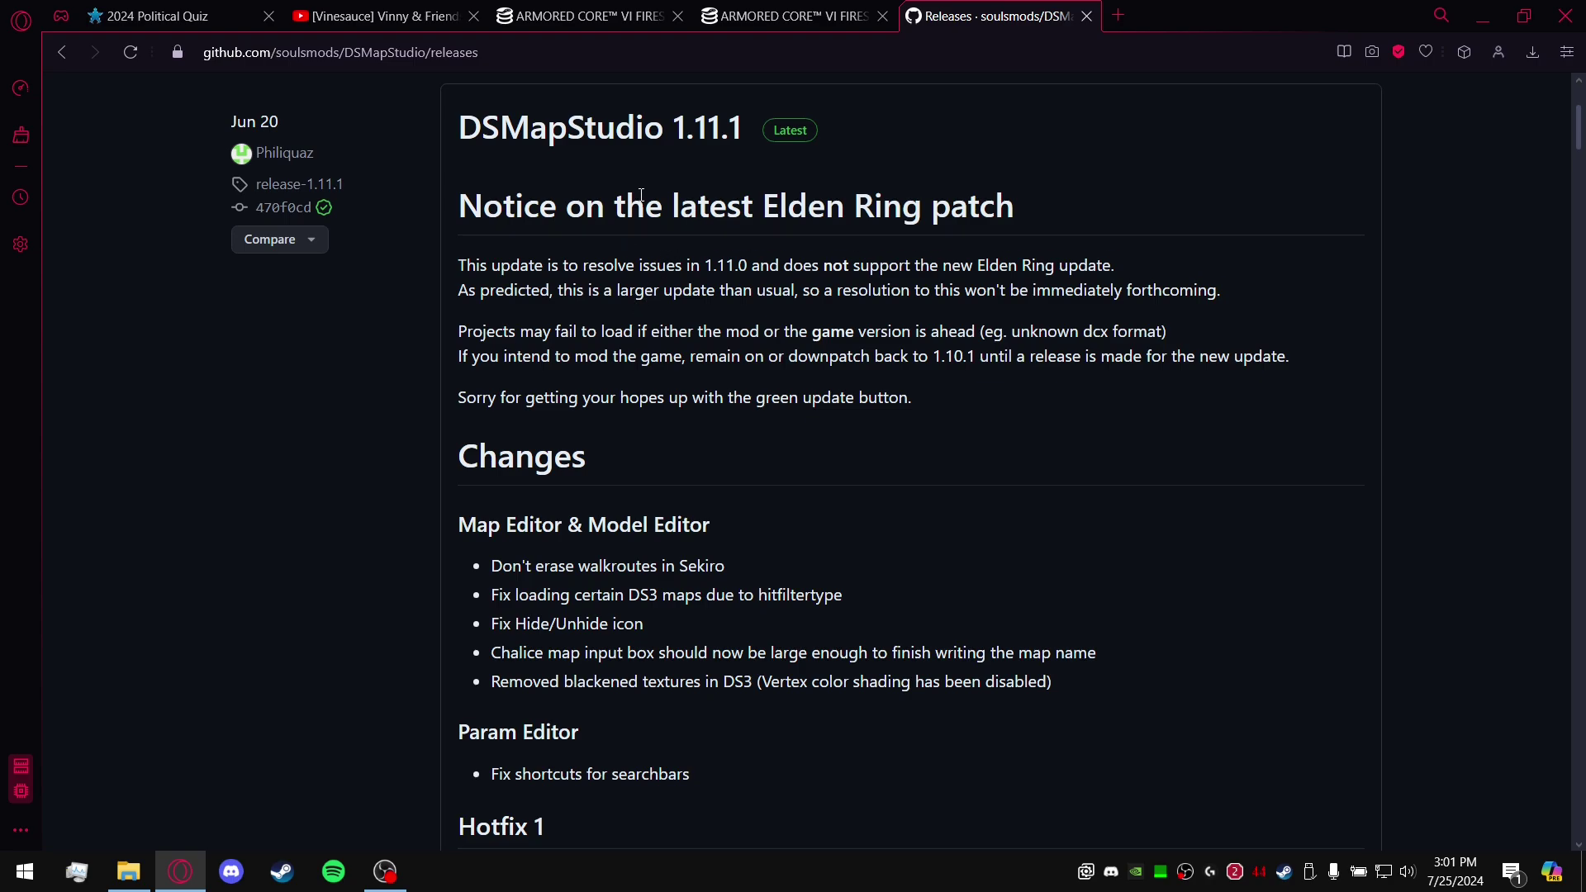
pyautogui.scroll(-7, 763, 373)
pyautogui.scroll(-1, 764, 373)
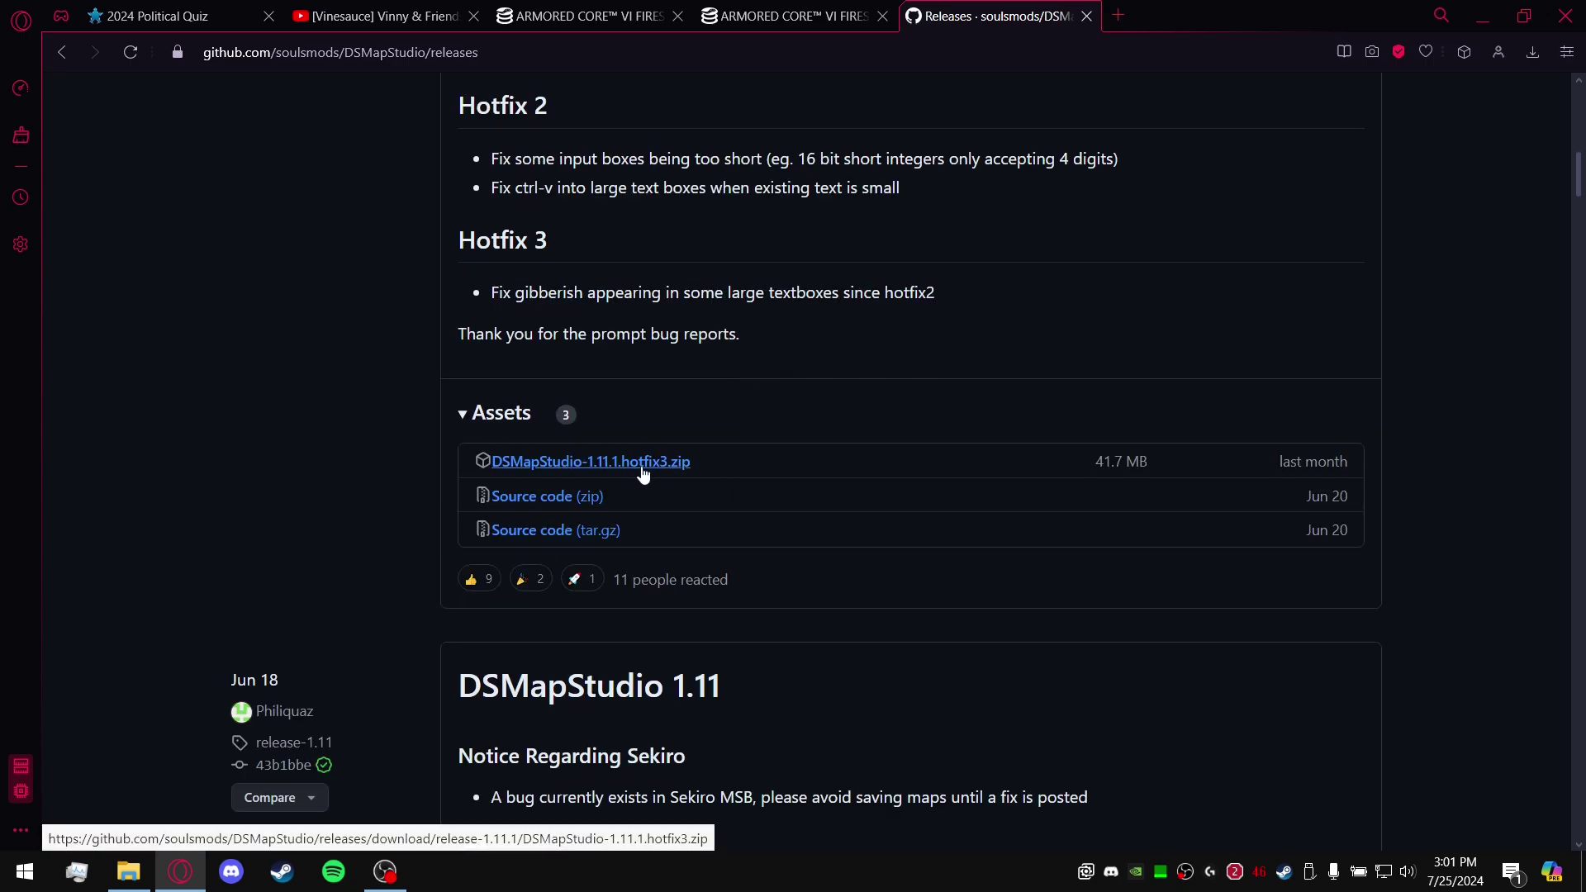
pyautogui.click(674, 475)
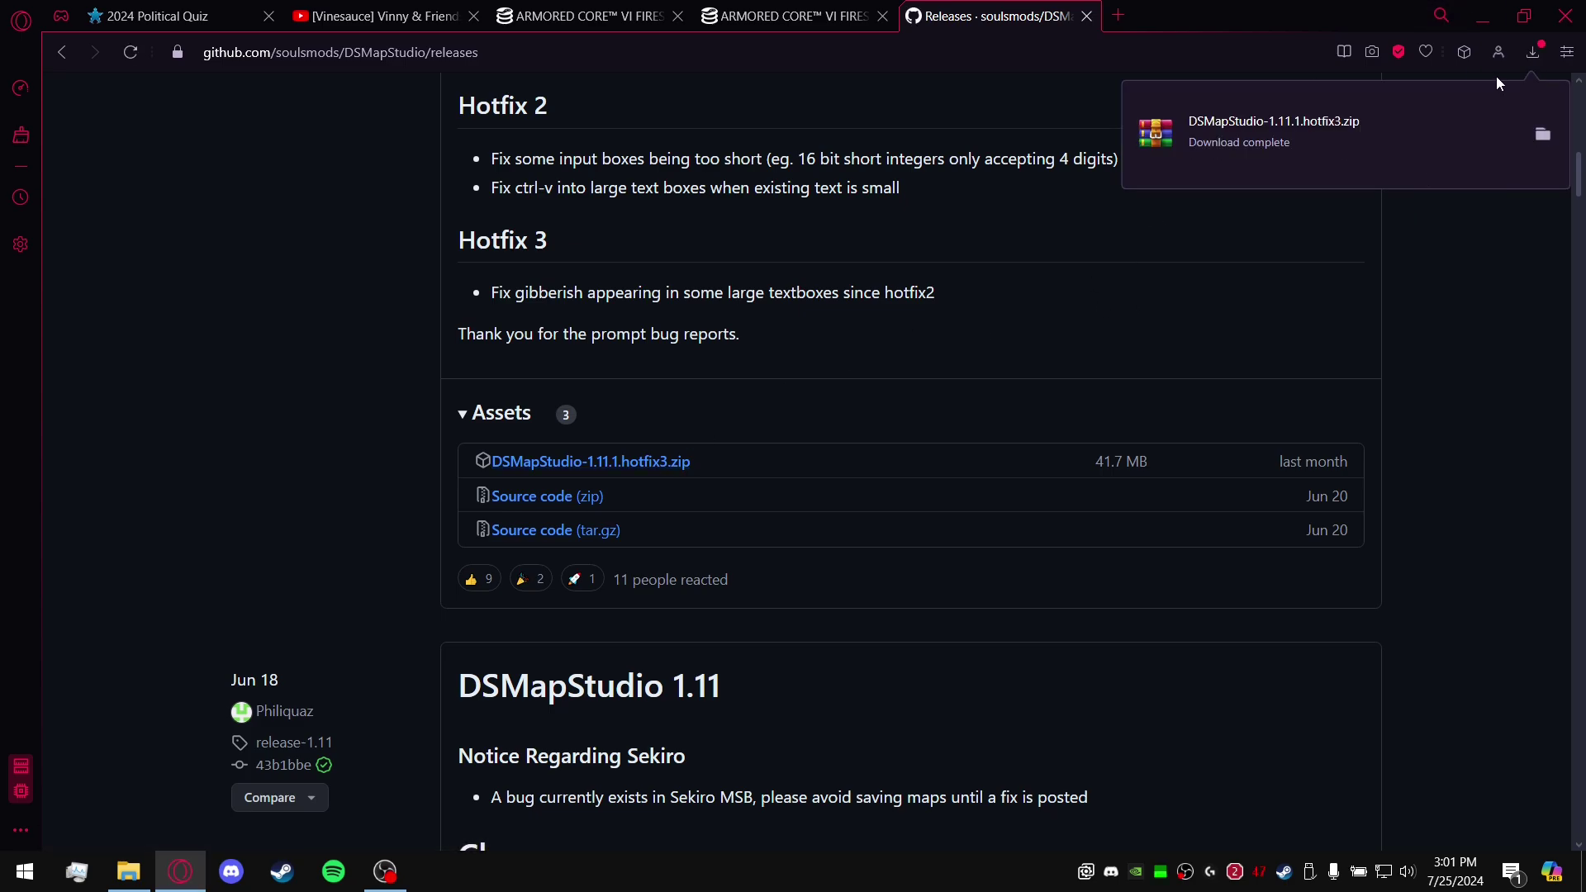
# Open the downloaded DSMapStudio hotfix3 zip in WinRAR and select all of its files.
pyautogui.click(1542, 136)
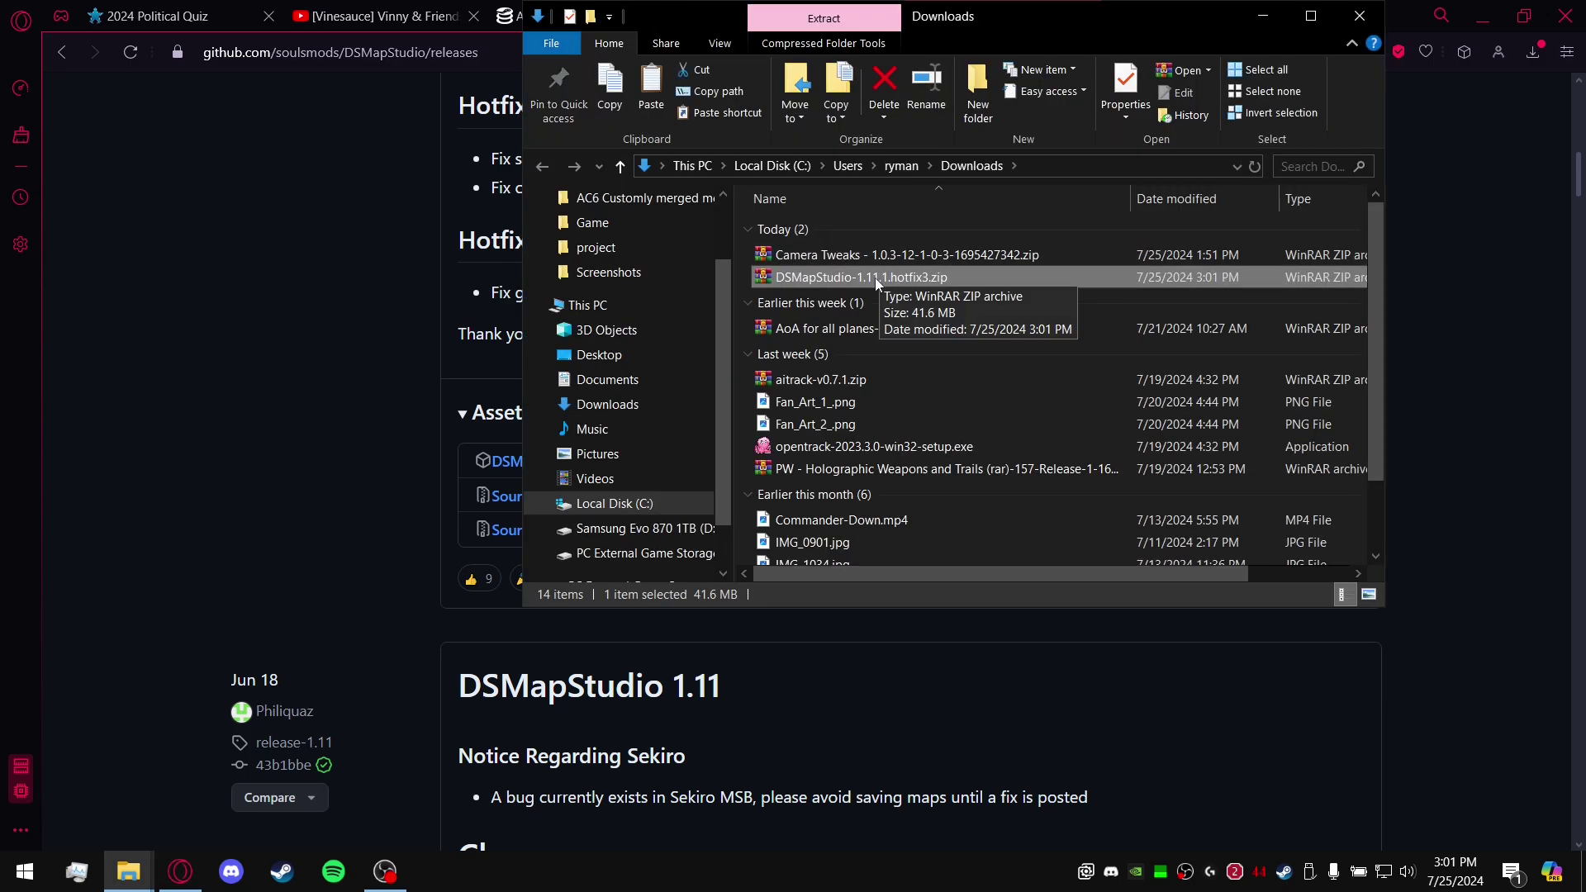
pyautogui.doubleClick(875, 278)
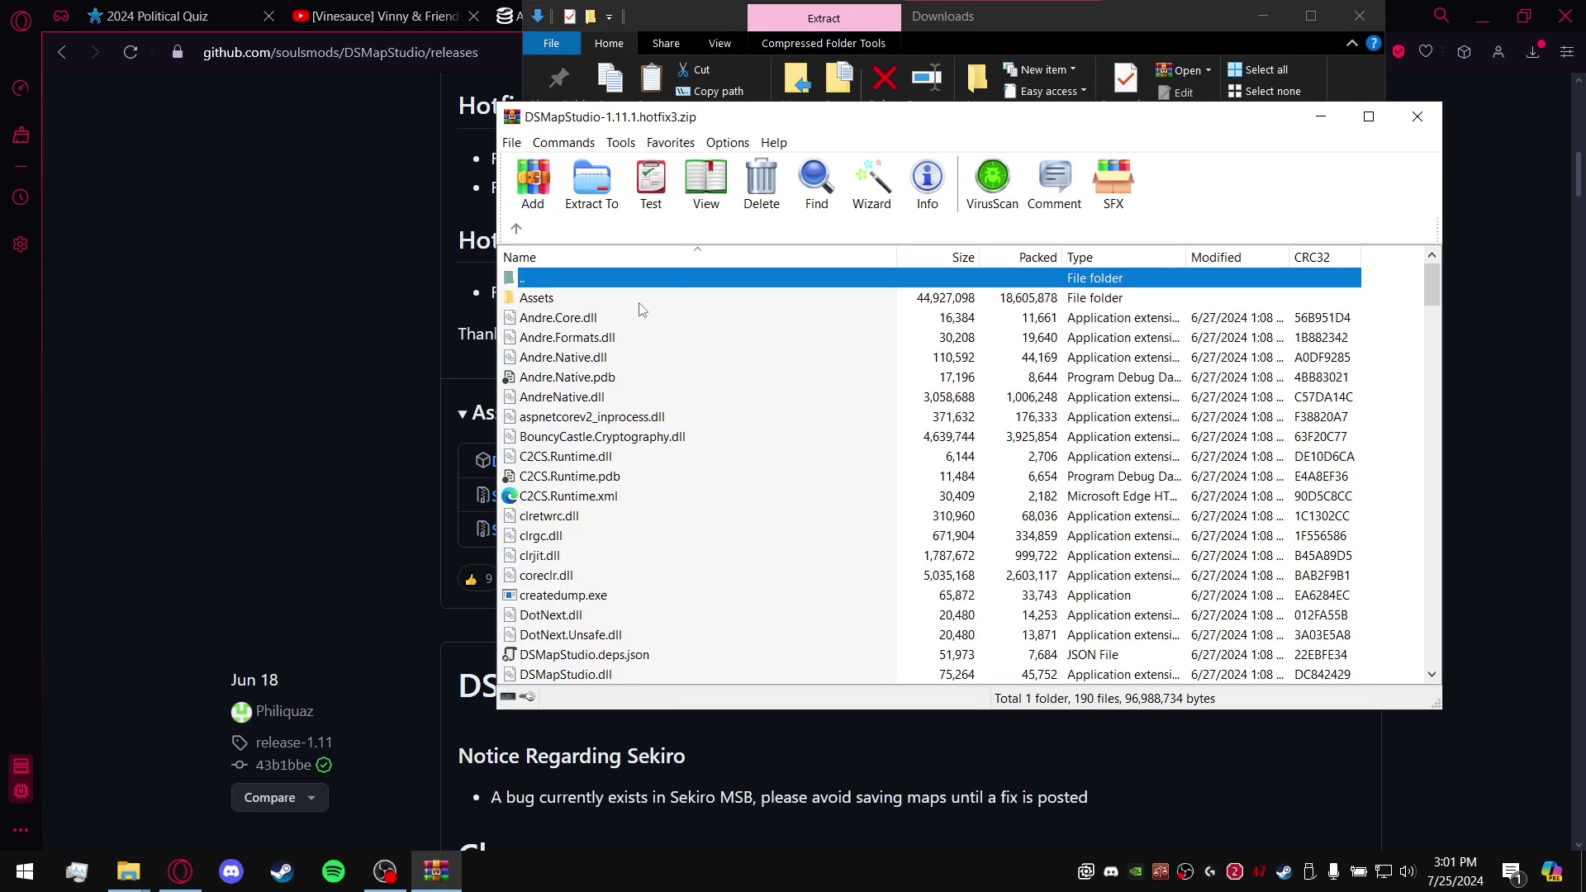
pyautogui.click(597, 304)
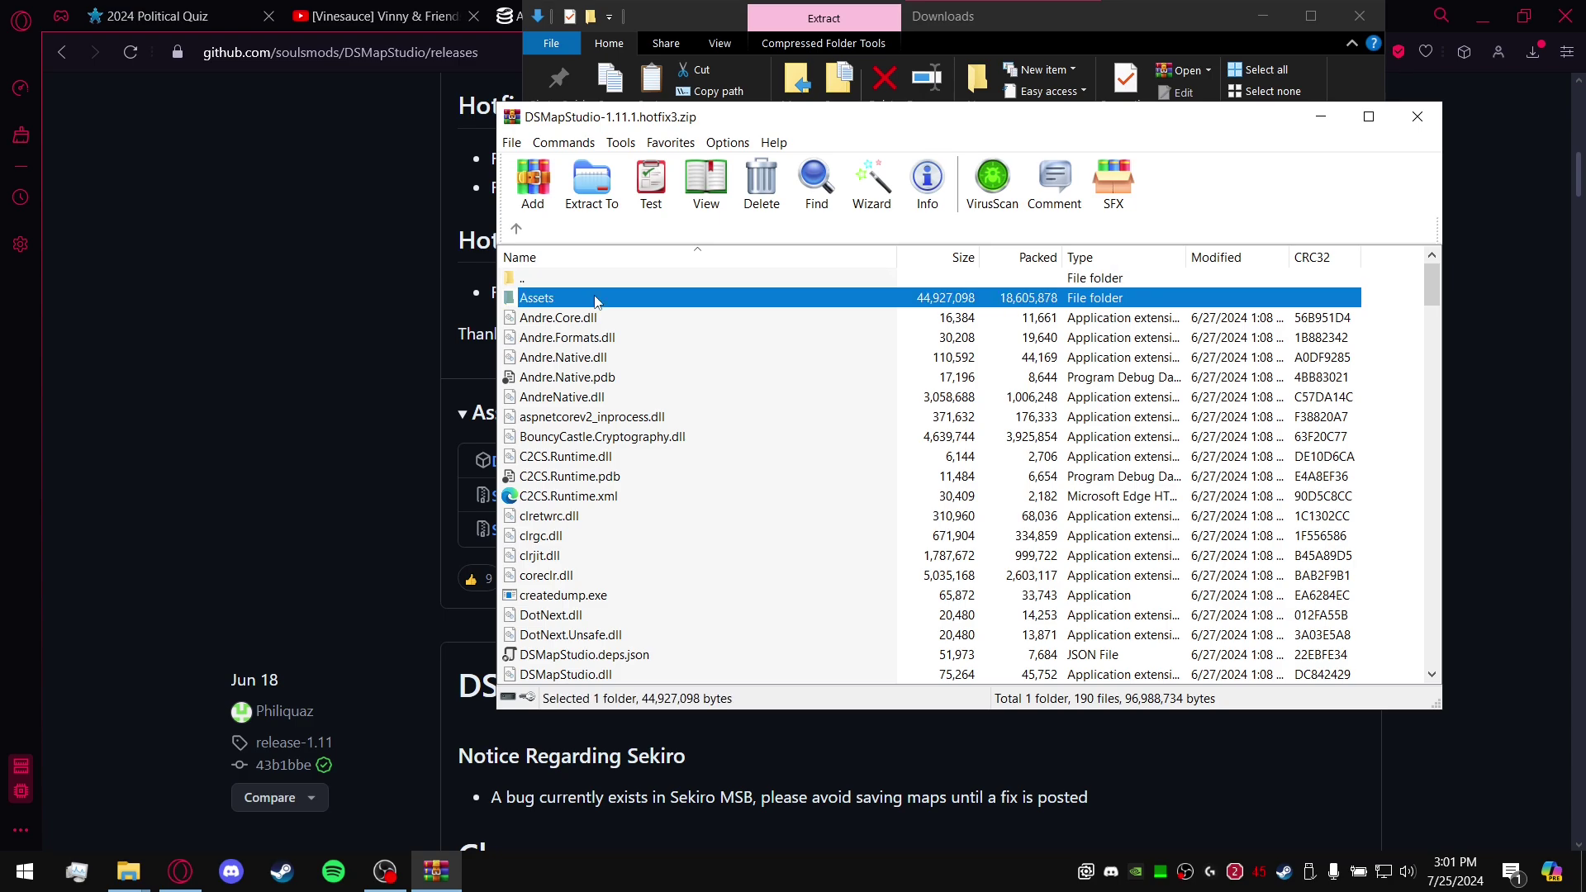
pyautogui.scroll(-3, 605, 341)
pyautogui.scroll(-20, 672, 322)
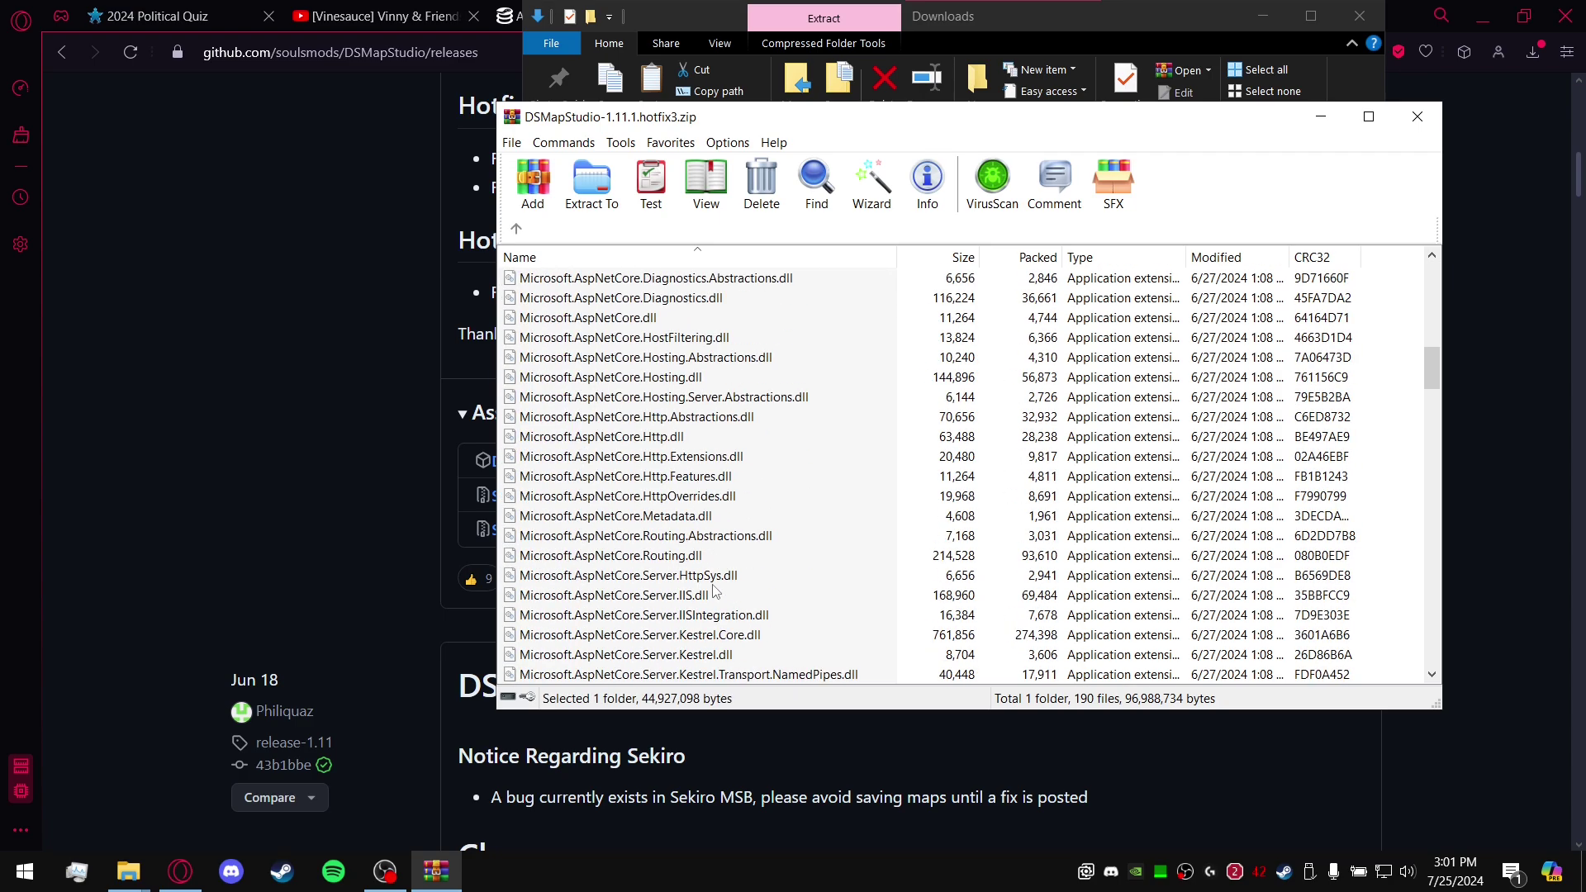
pyautogui.scroll(-20, 719, 641)
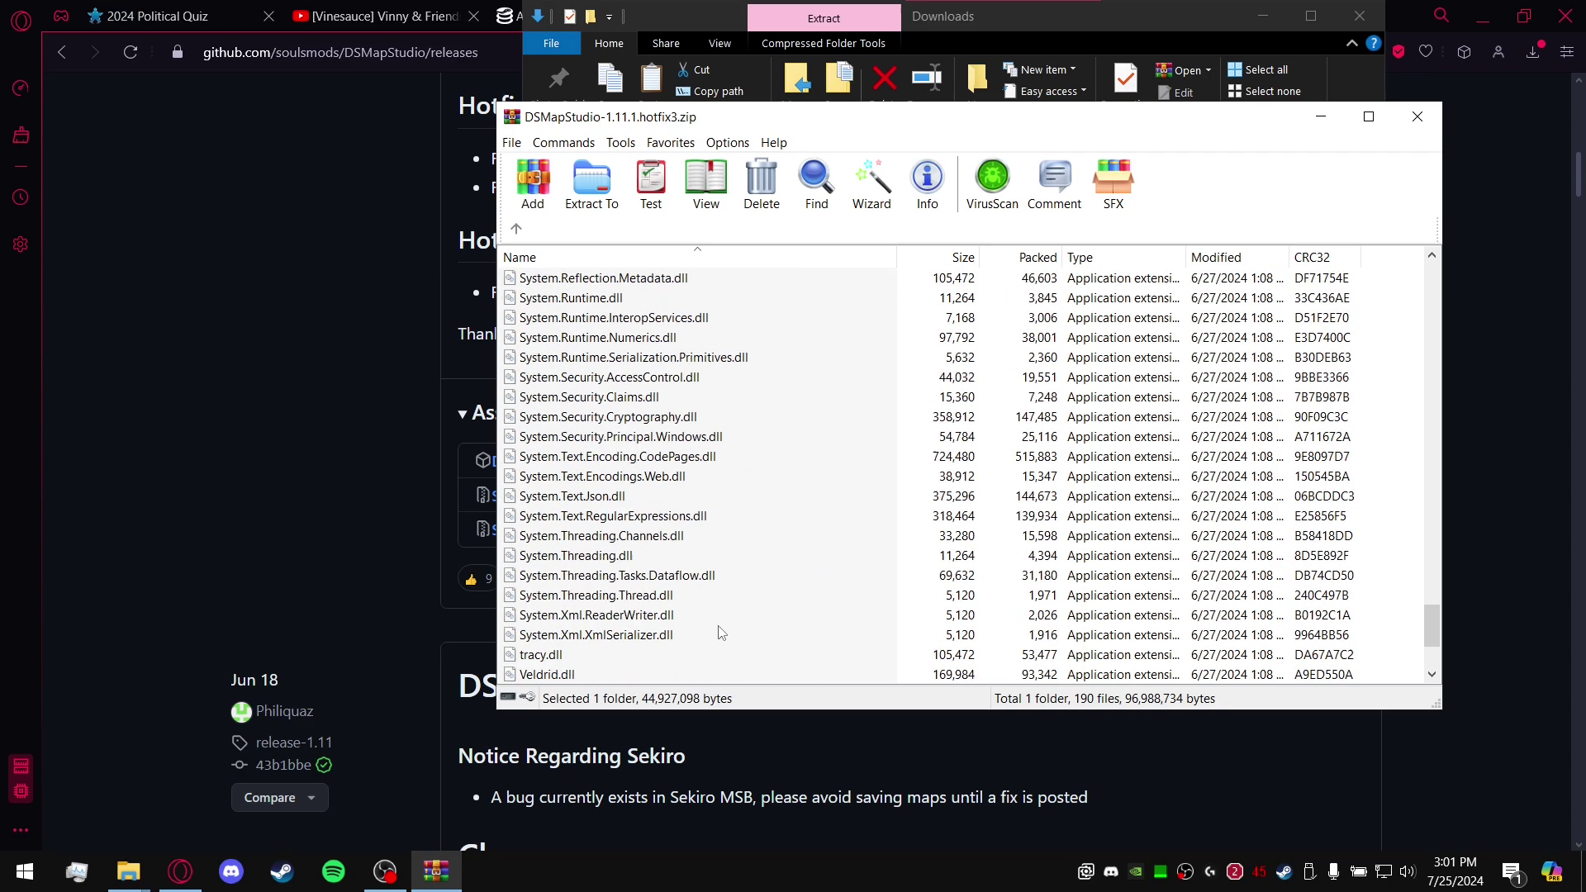
pyautogui.hotkey('ctrl', 'a')
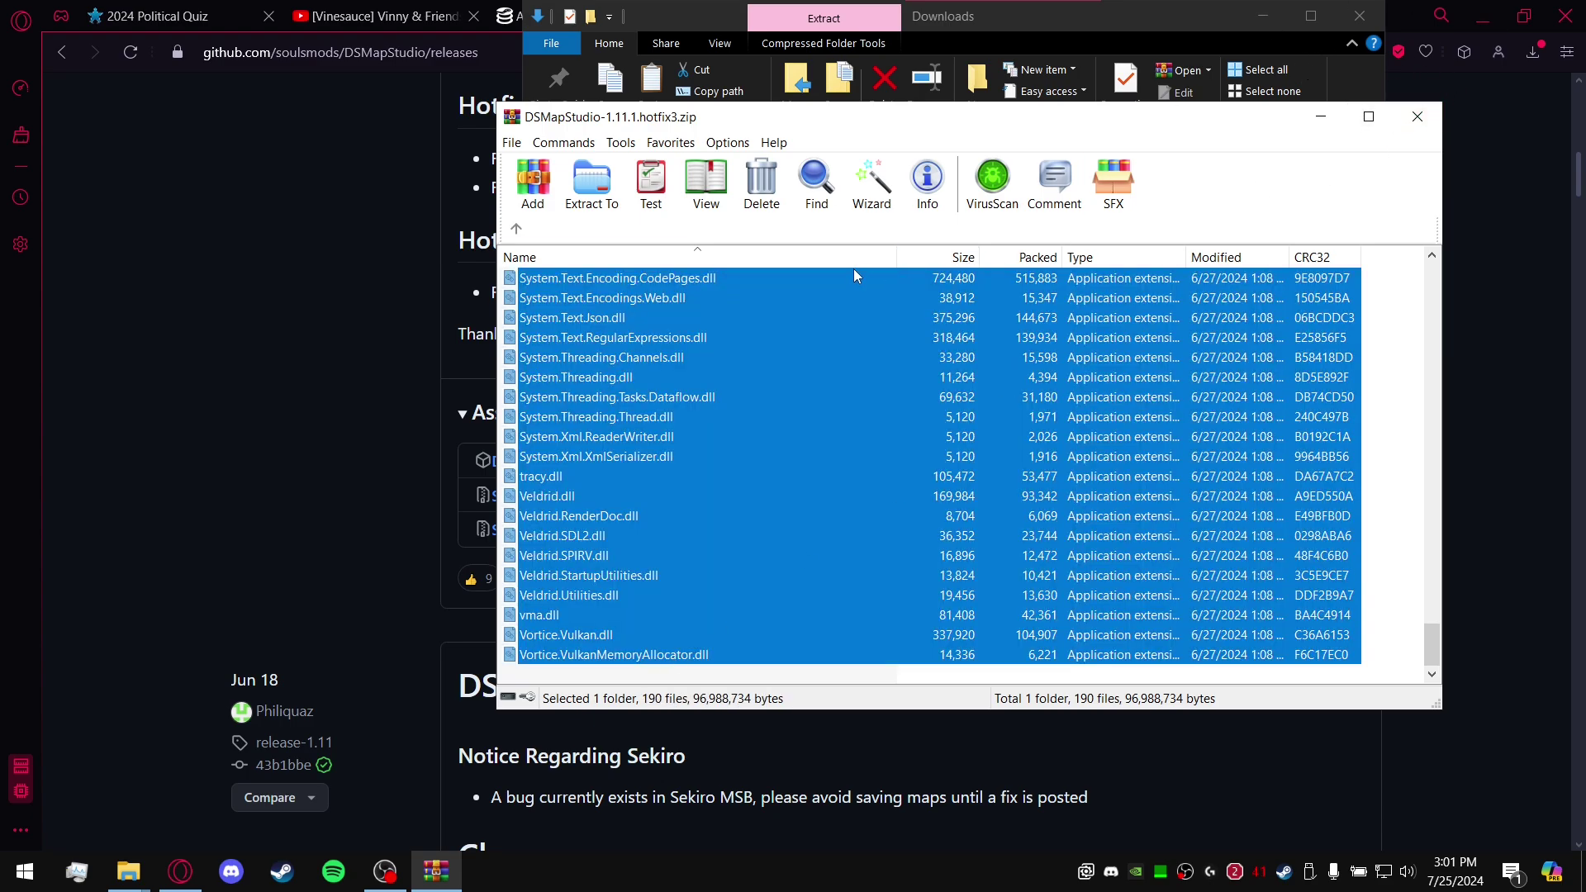
# Close WinRAR and delete the DSMapStudio zip from Downloads.
pyautogui.click(1418, 117)
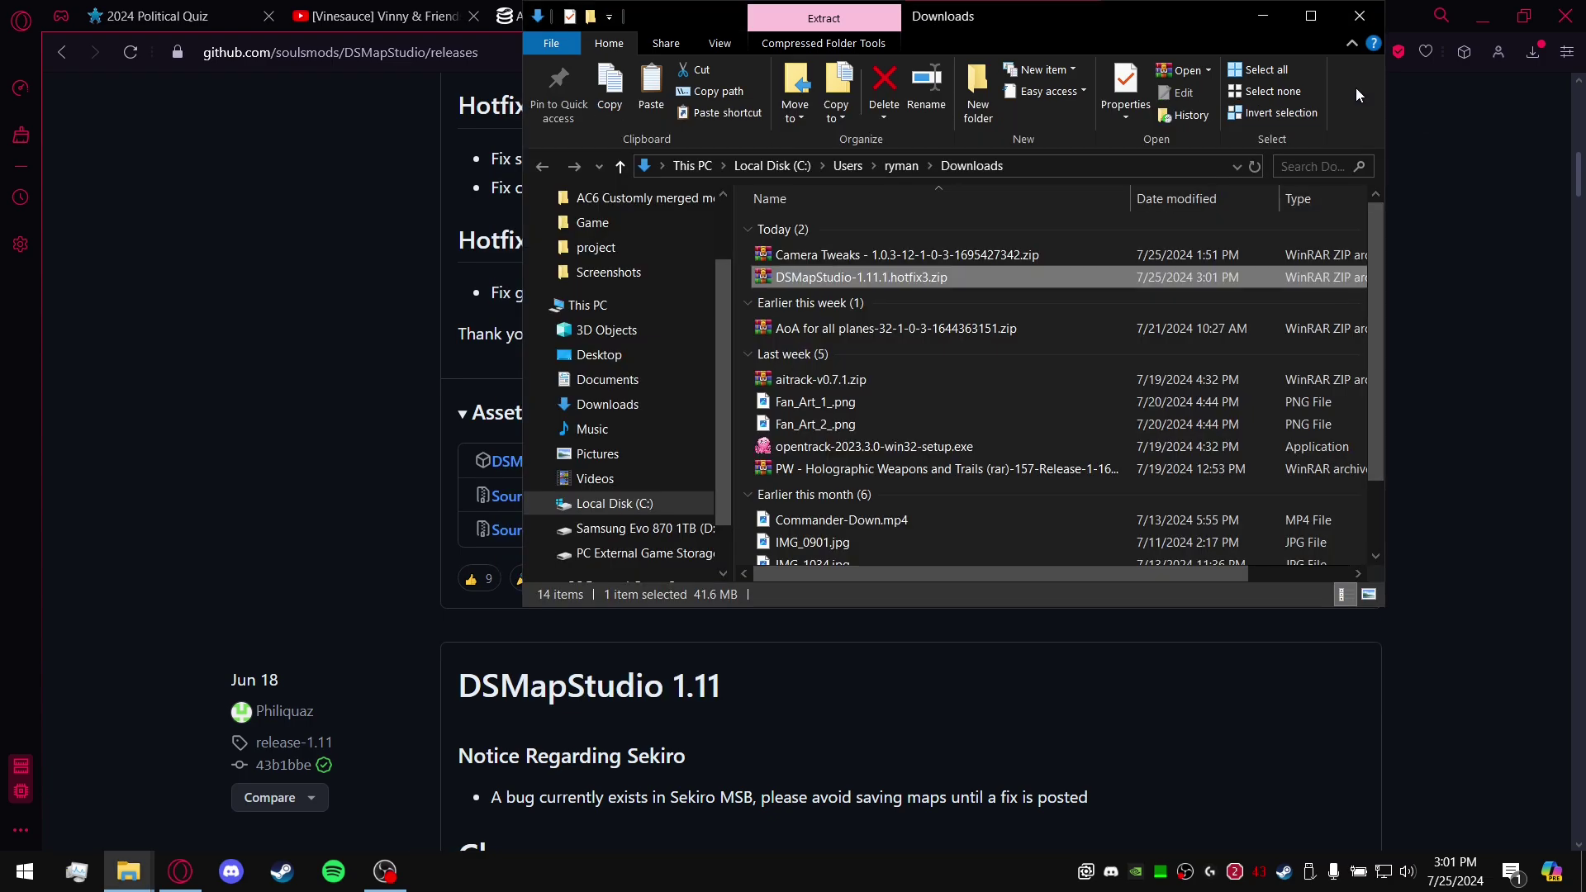
pyautogui.rightClick(945, 284)
pyautogui.click(1002, 678)
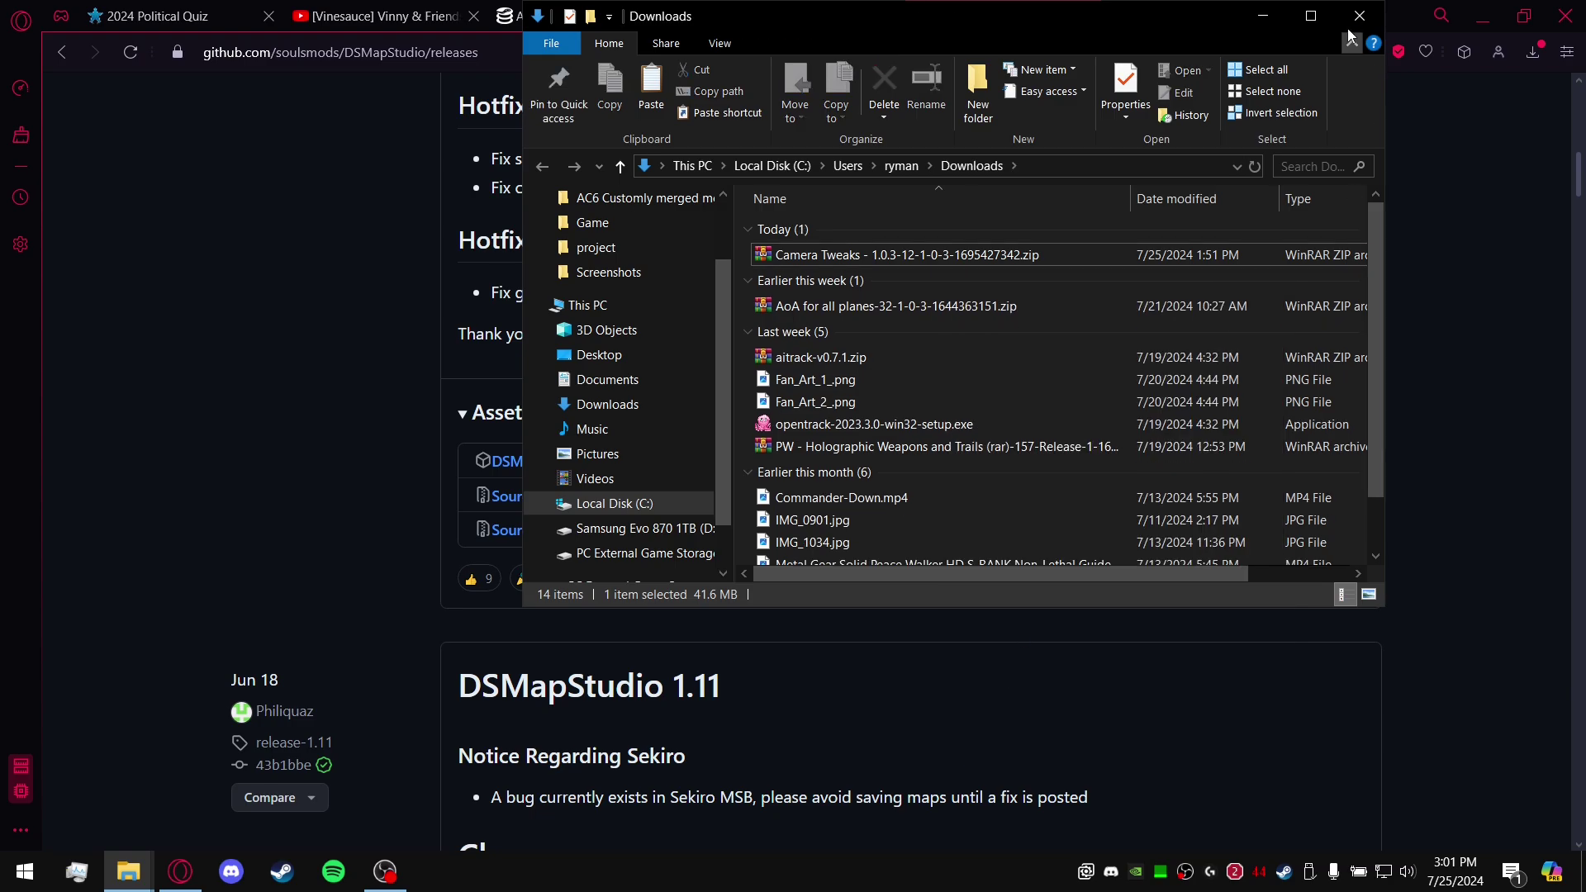
# Launch DSMapStudio.exe 1.11.1 from the desktop's I'm trying again folder.
pyautogui.click(1359, 15)
pyautogui.click(1470, 21)
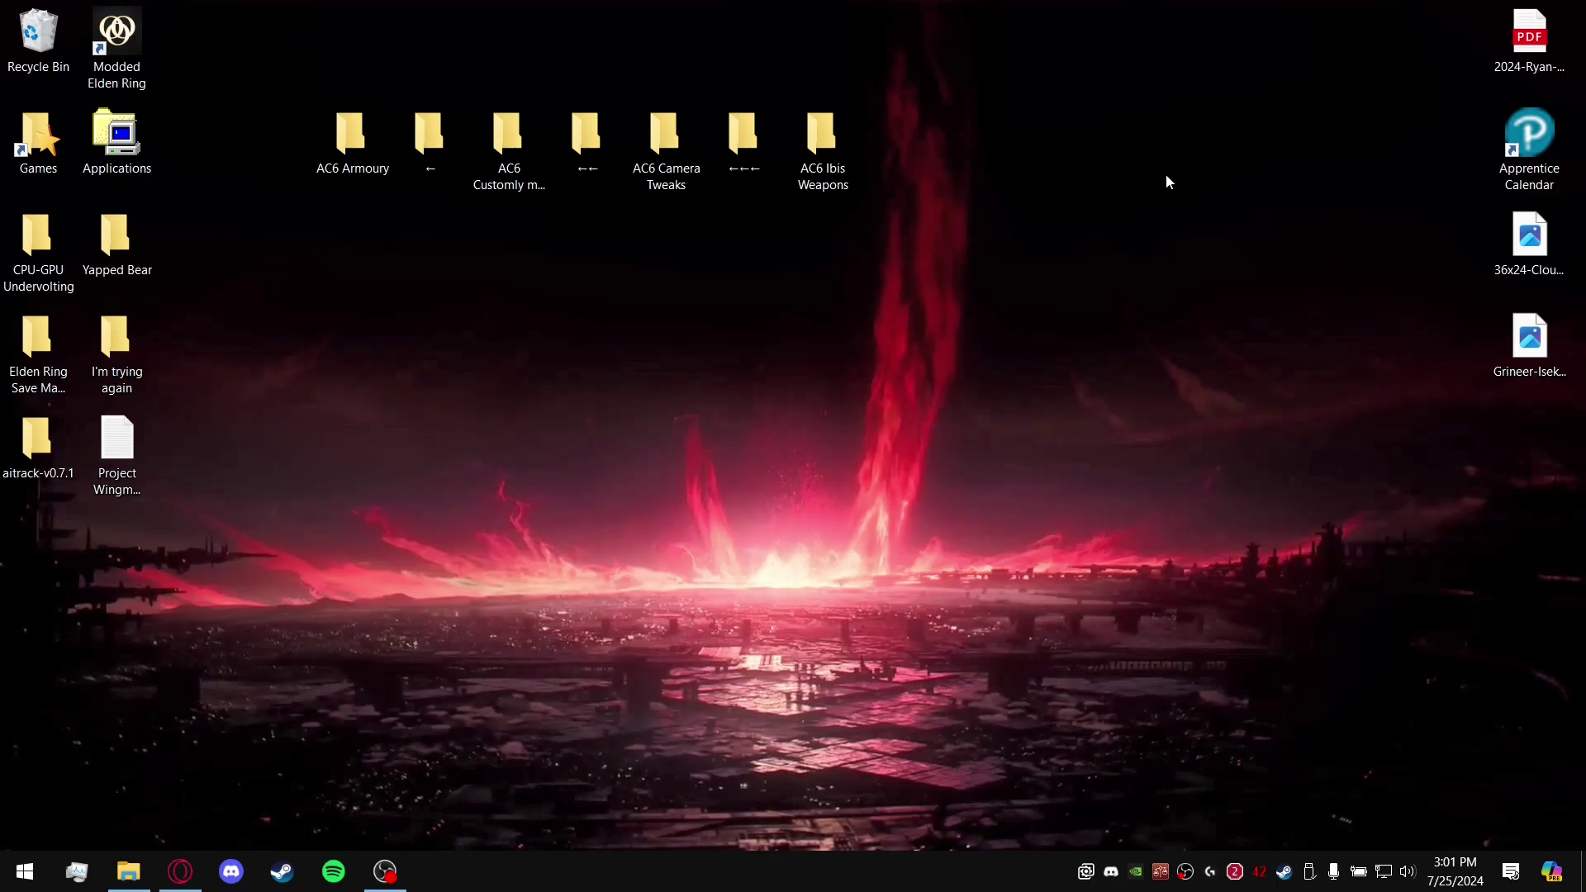
pyautogui.doubleClick(131, 366)
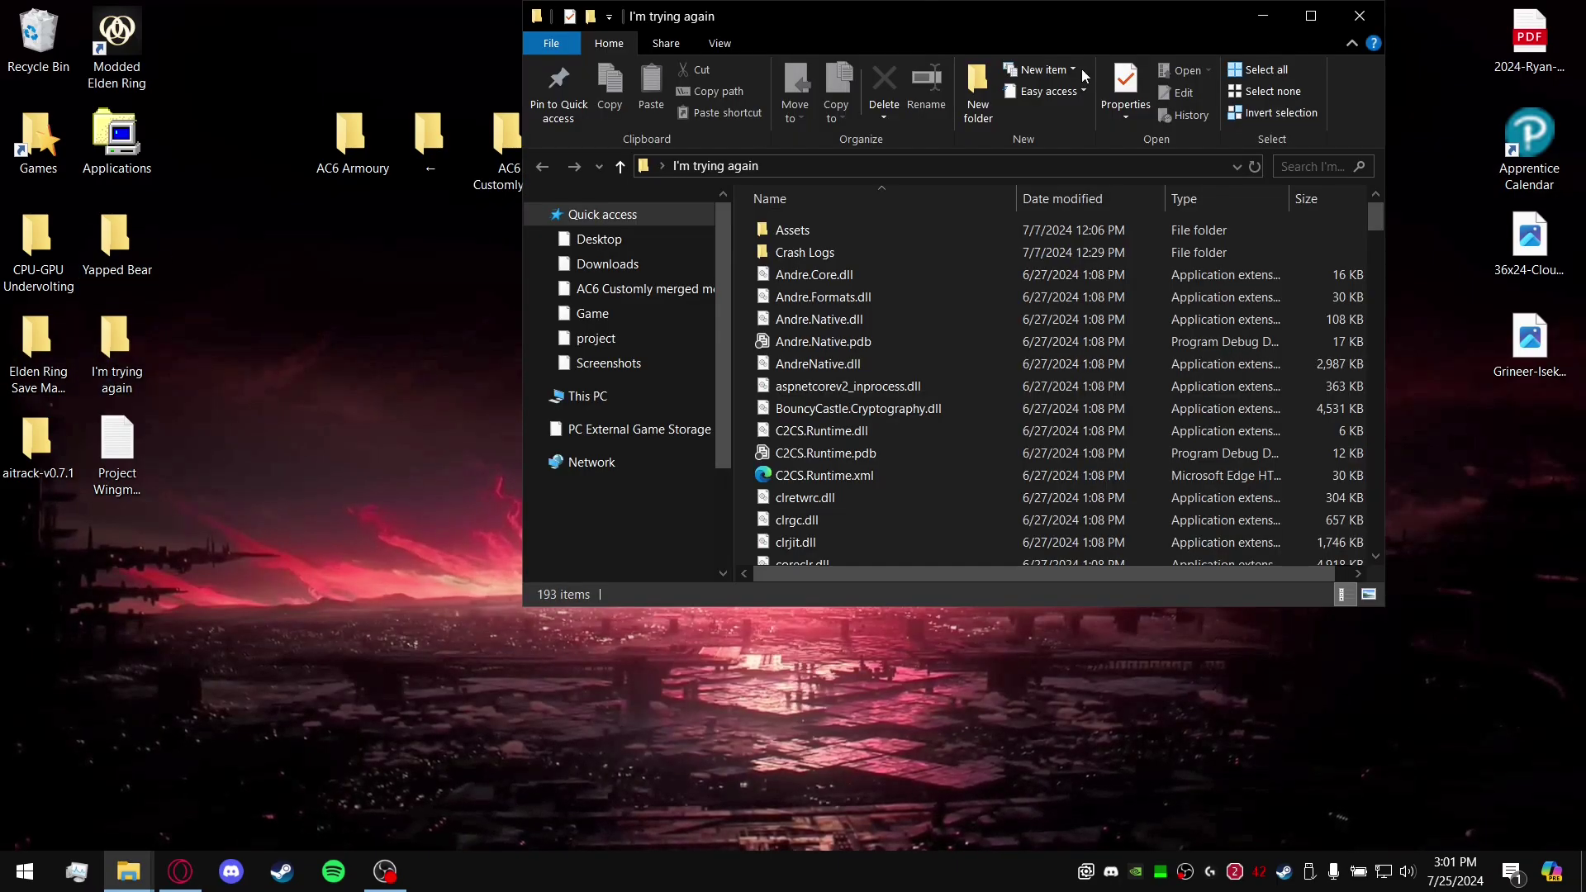
pyautogui.scroll(-5, 912, 486)
pyautogui.scroll(-1, 919, 458)
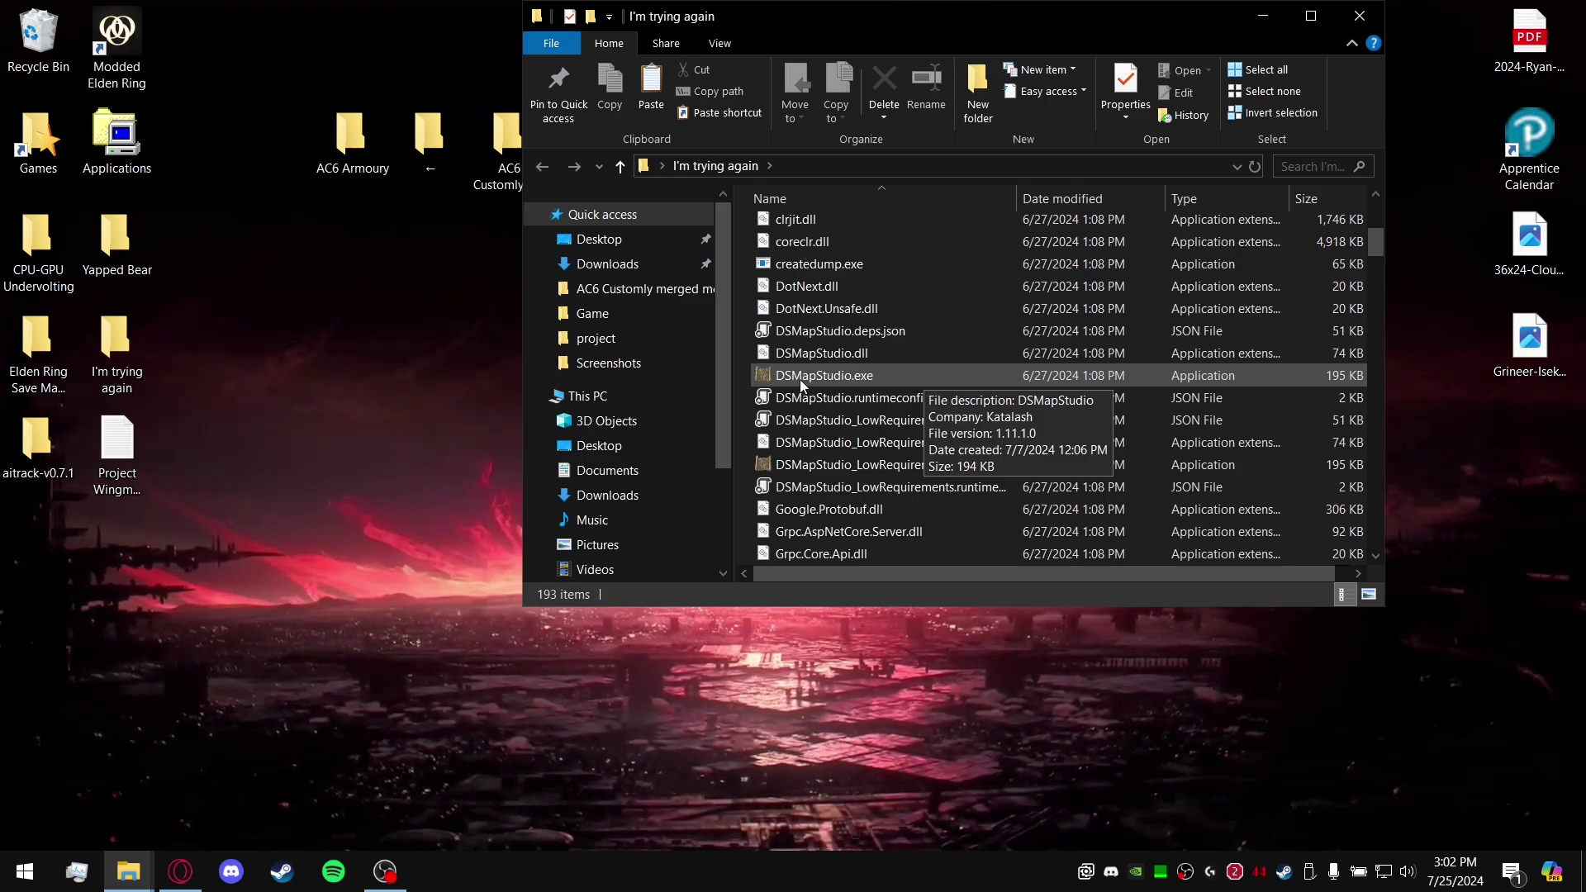
pyautogui.doubleClick(893, 375)
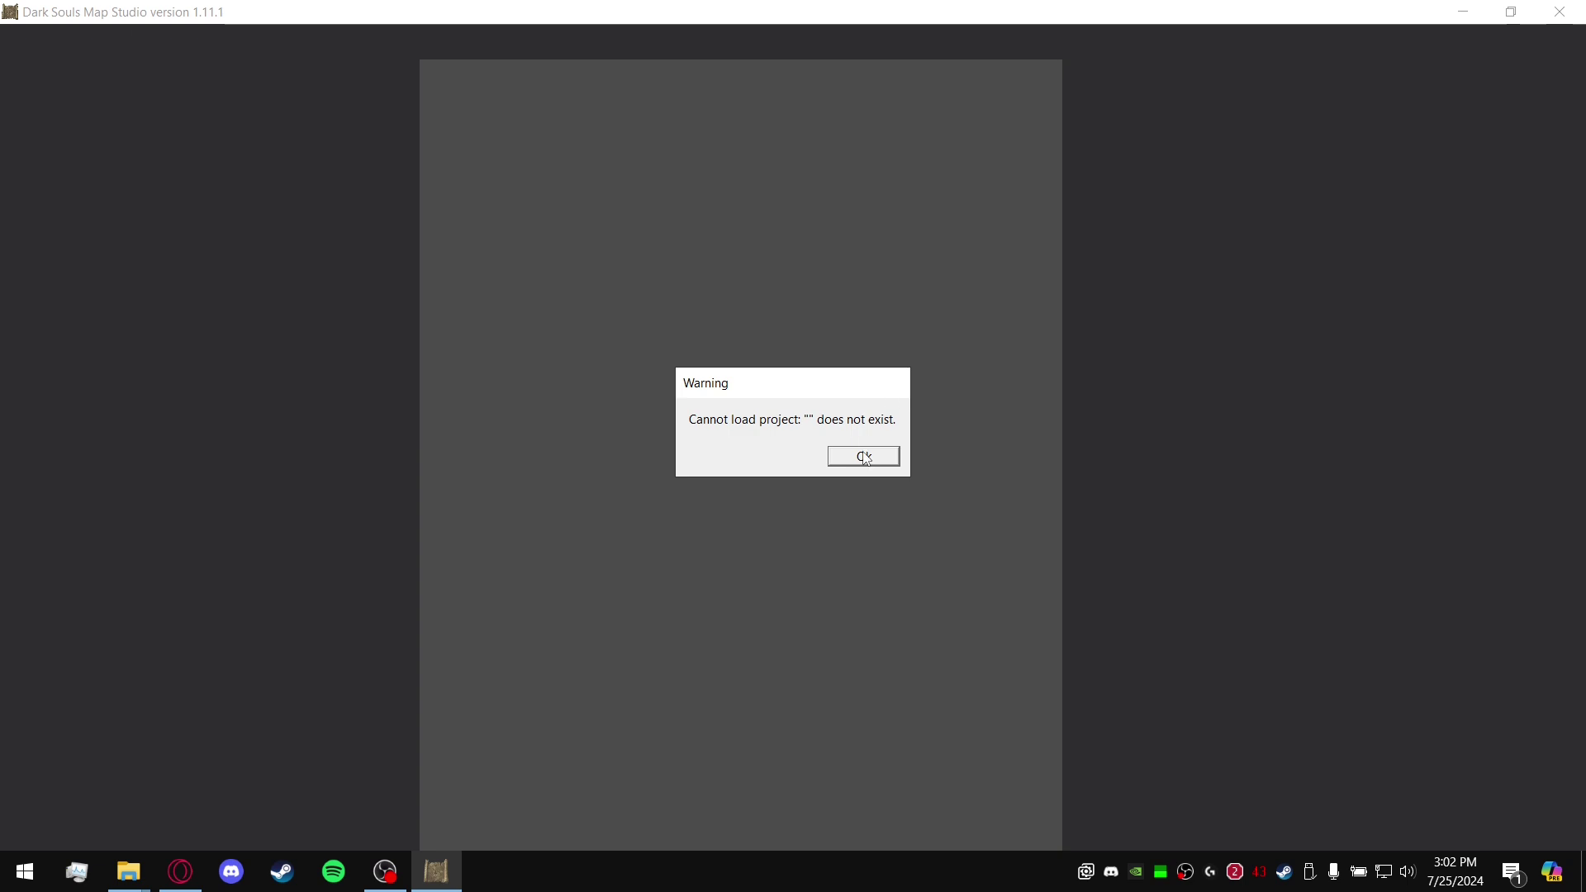
# Dismiss the load warning and start a new project named Camera Tweaks Param.
pyautogui.click(865, 457)
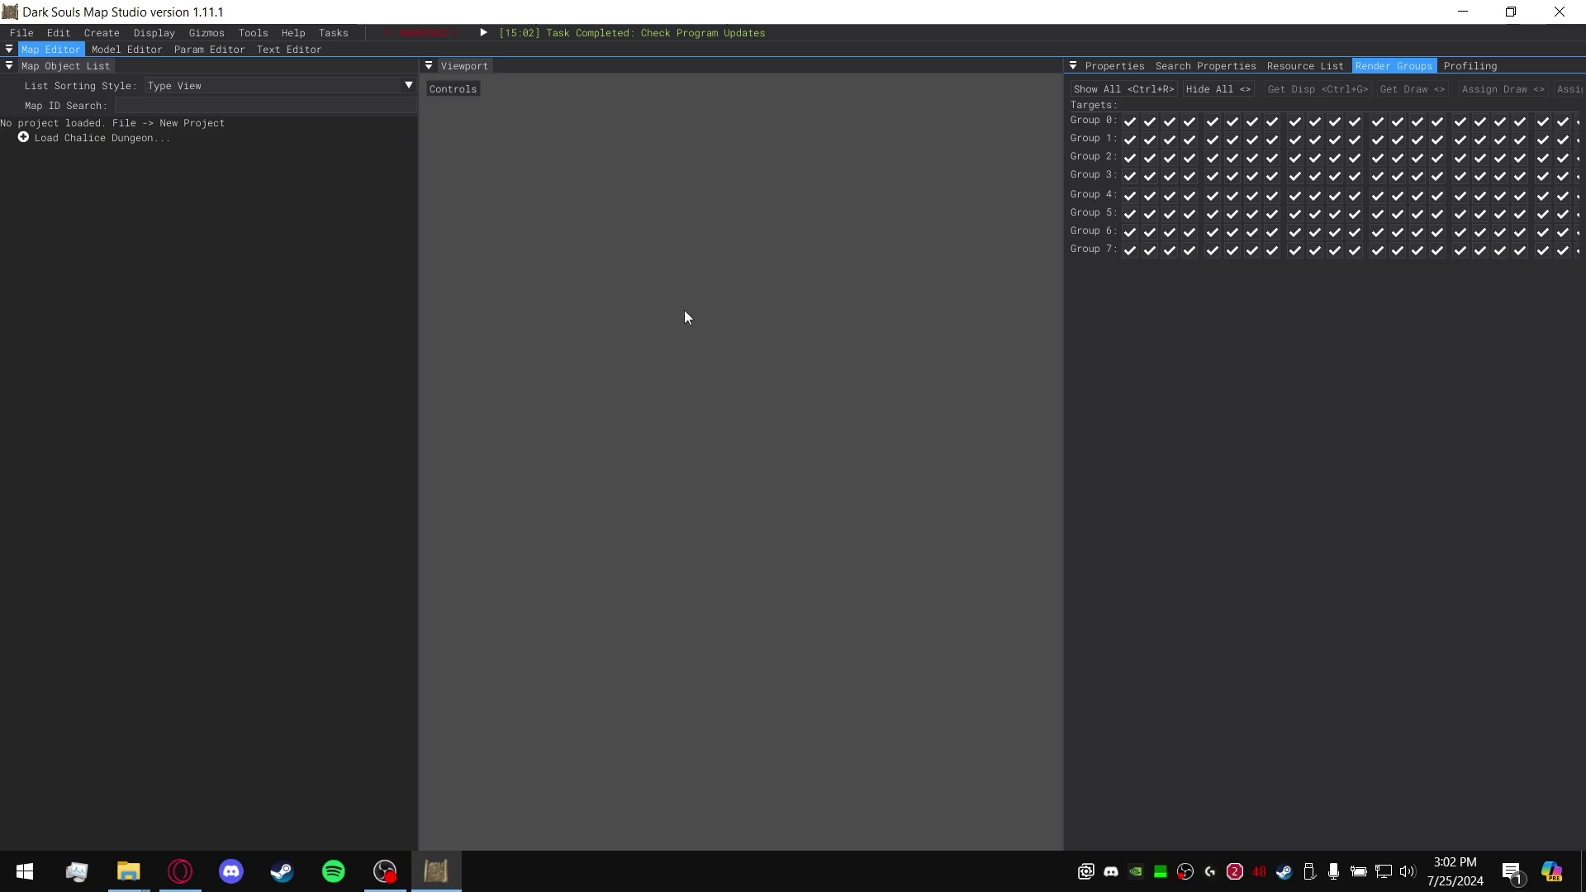
pyautogui.click(23, 33)
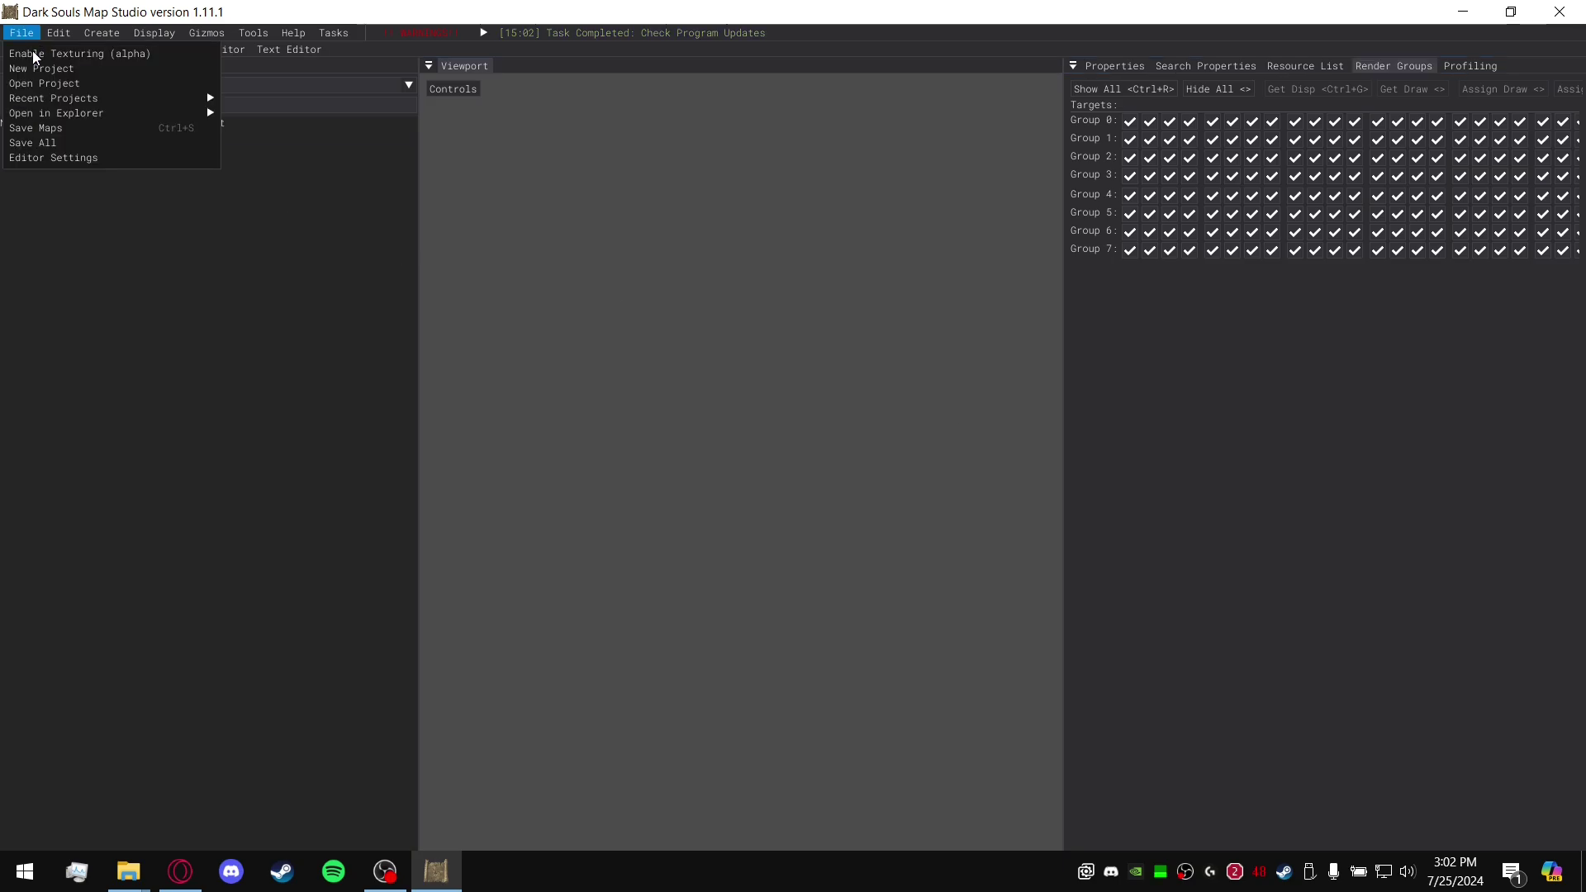
pyautogui.click(42, 68)
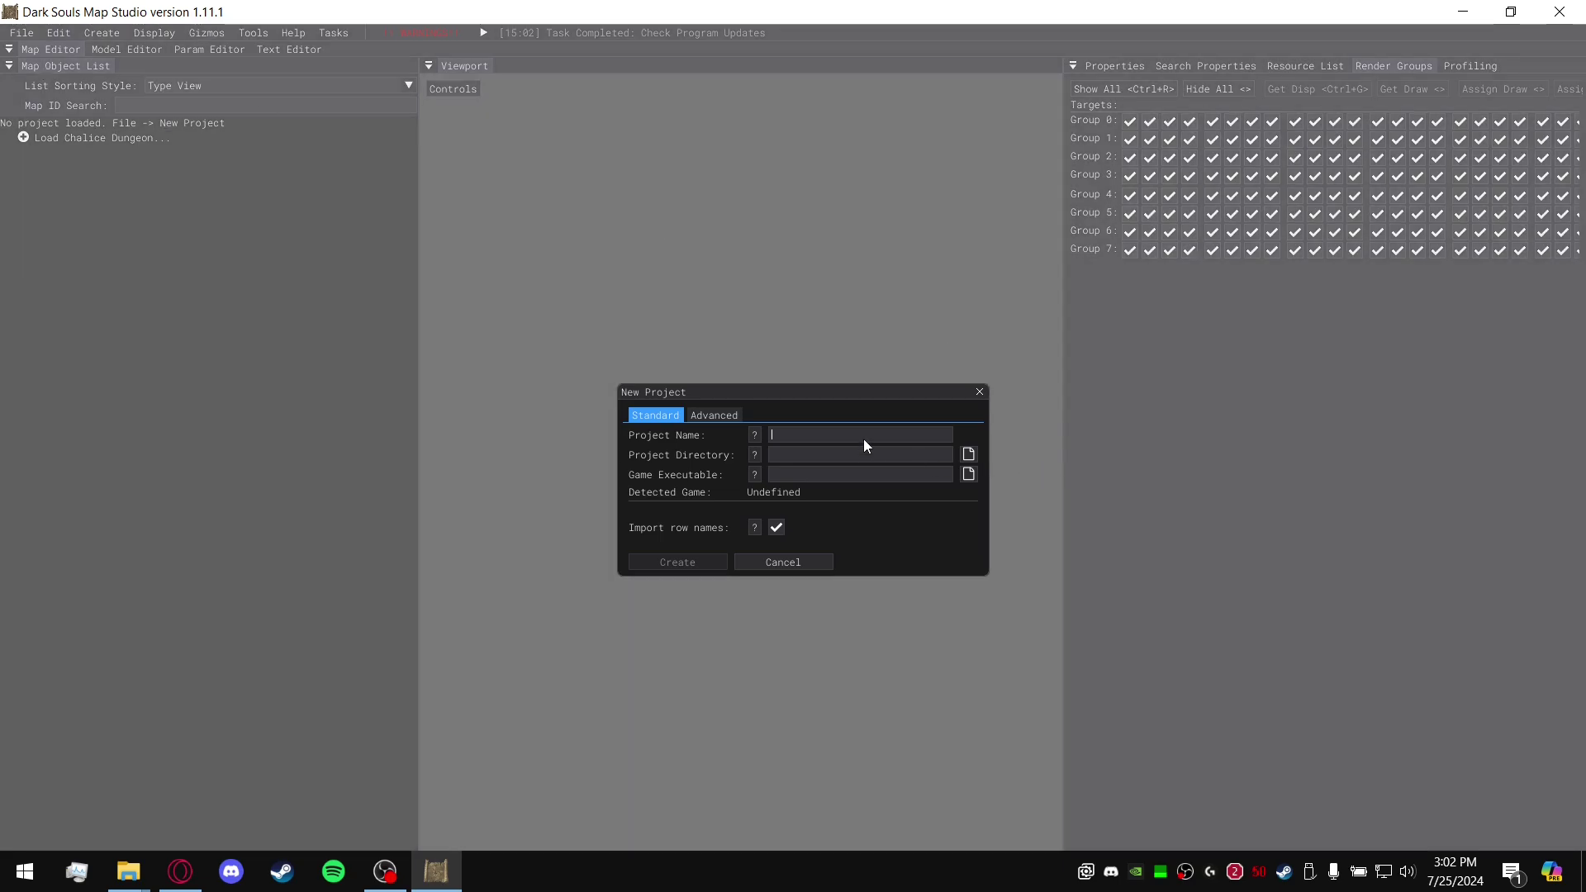
pyautogui.write('Camera Tweaks Param')
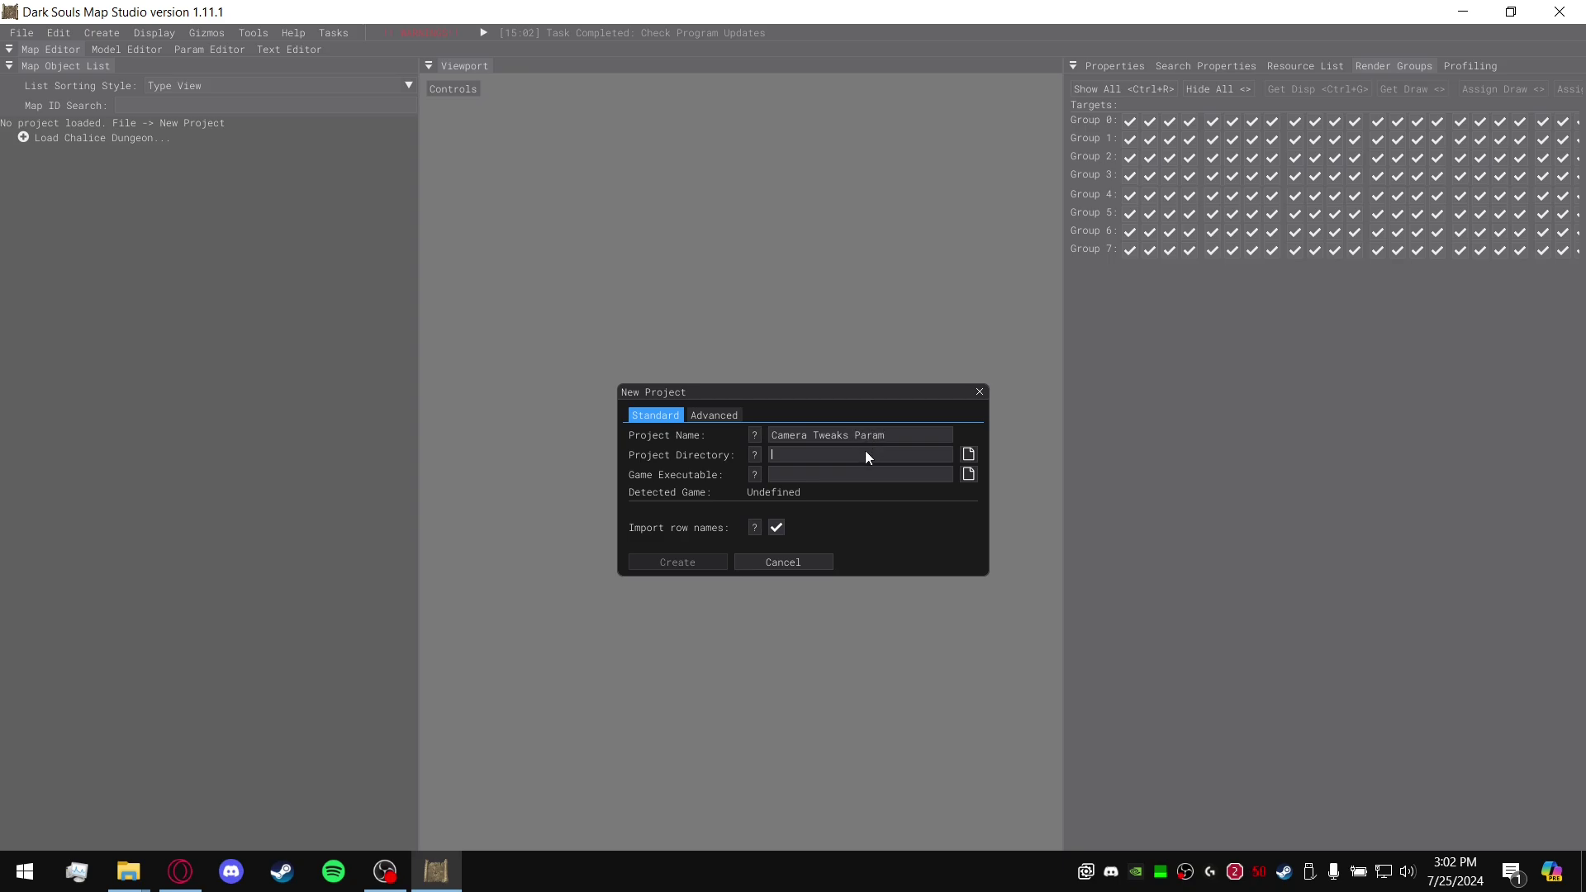
# Set the project directory to the Desktop's AC6 Camera Tweaks folder.
pyautogui.click(972, 454)
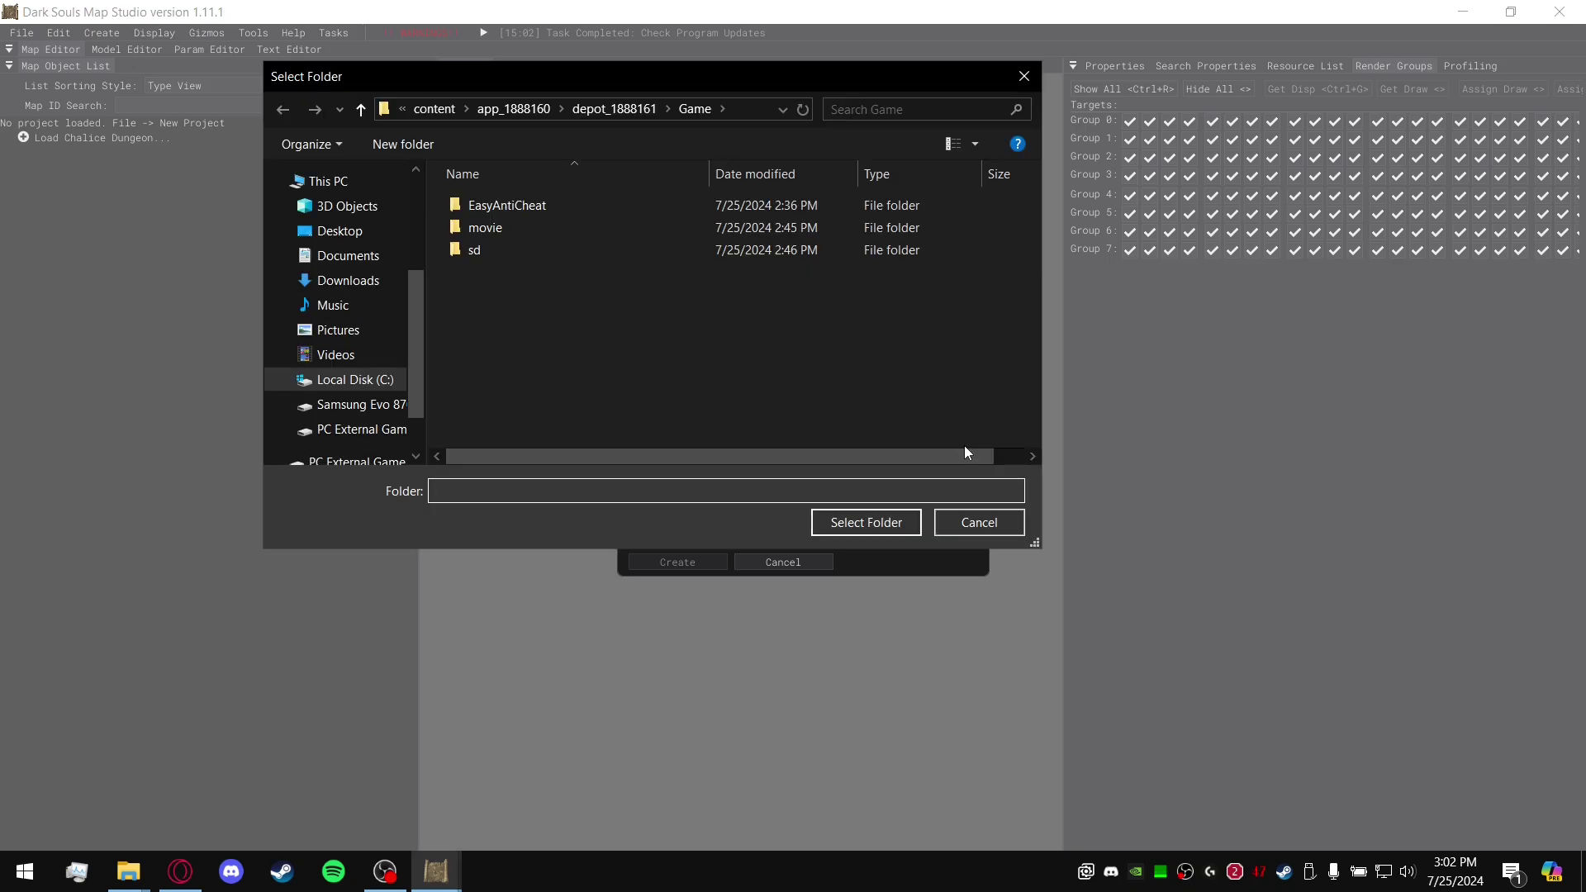
pyautogui.click(374, 232)
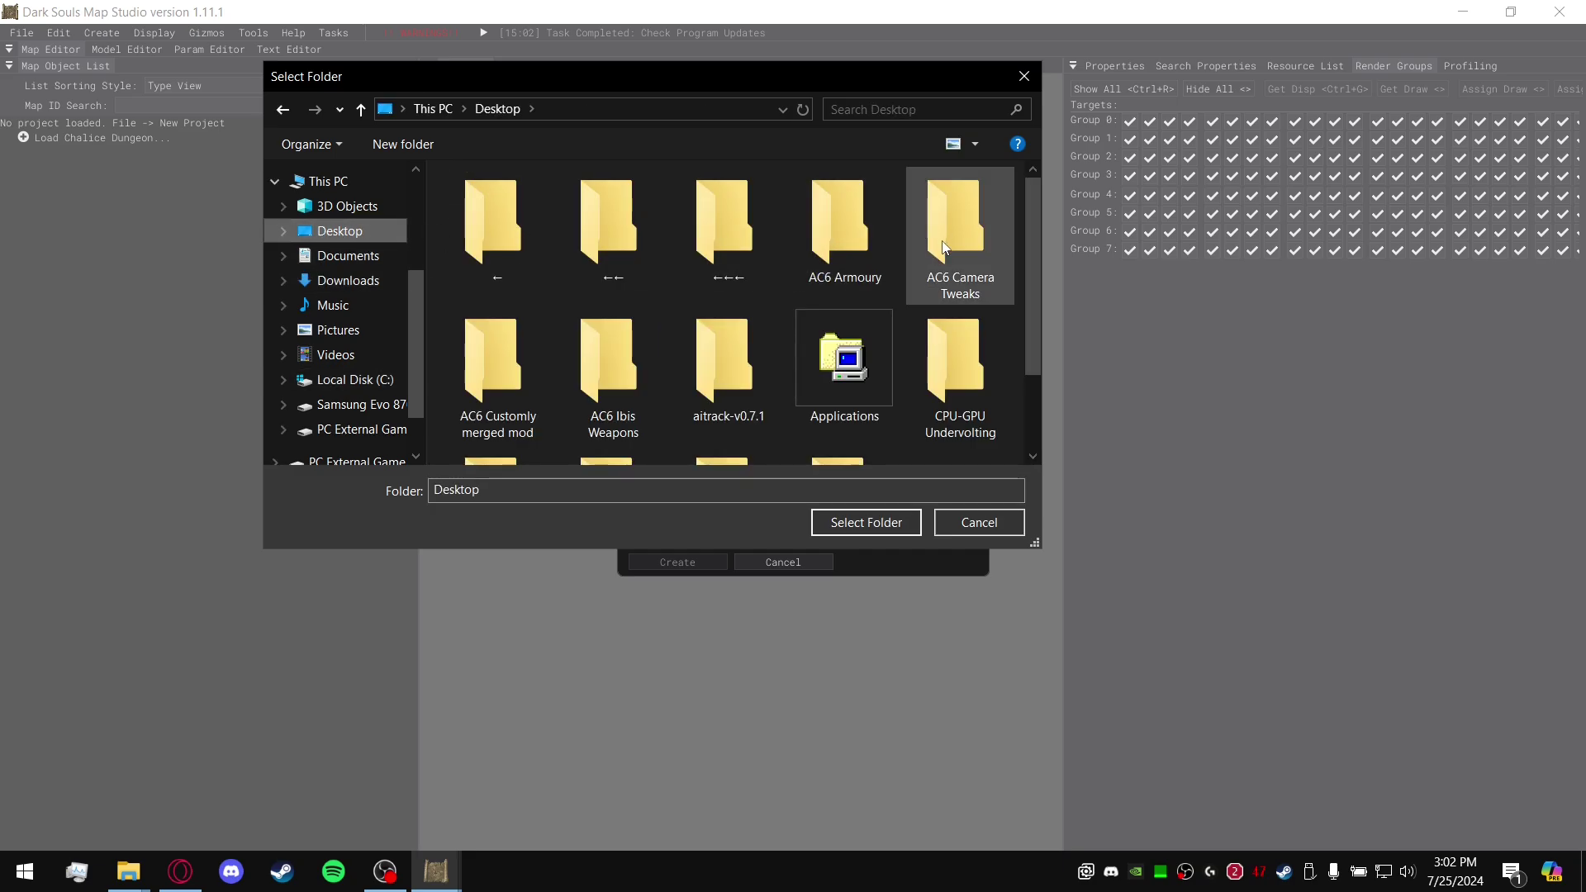
pyautogui.moveTo(962, 246)
pyautogui.doubleClick(1009, 279)
pyautogui.click(866, 522)
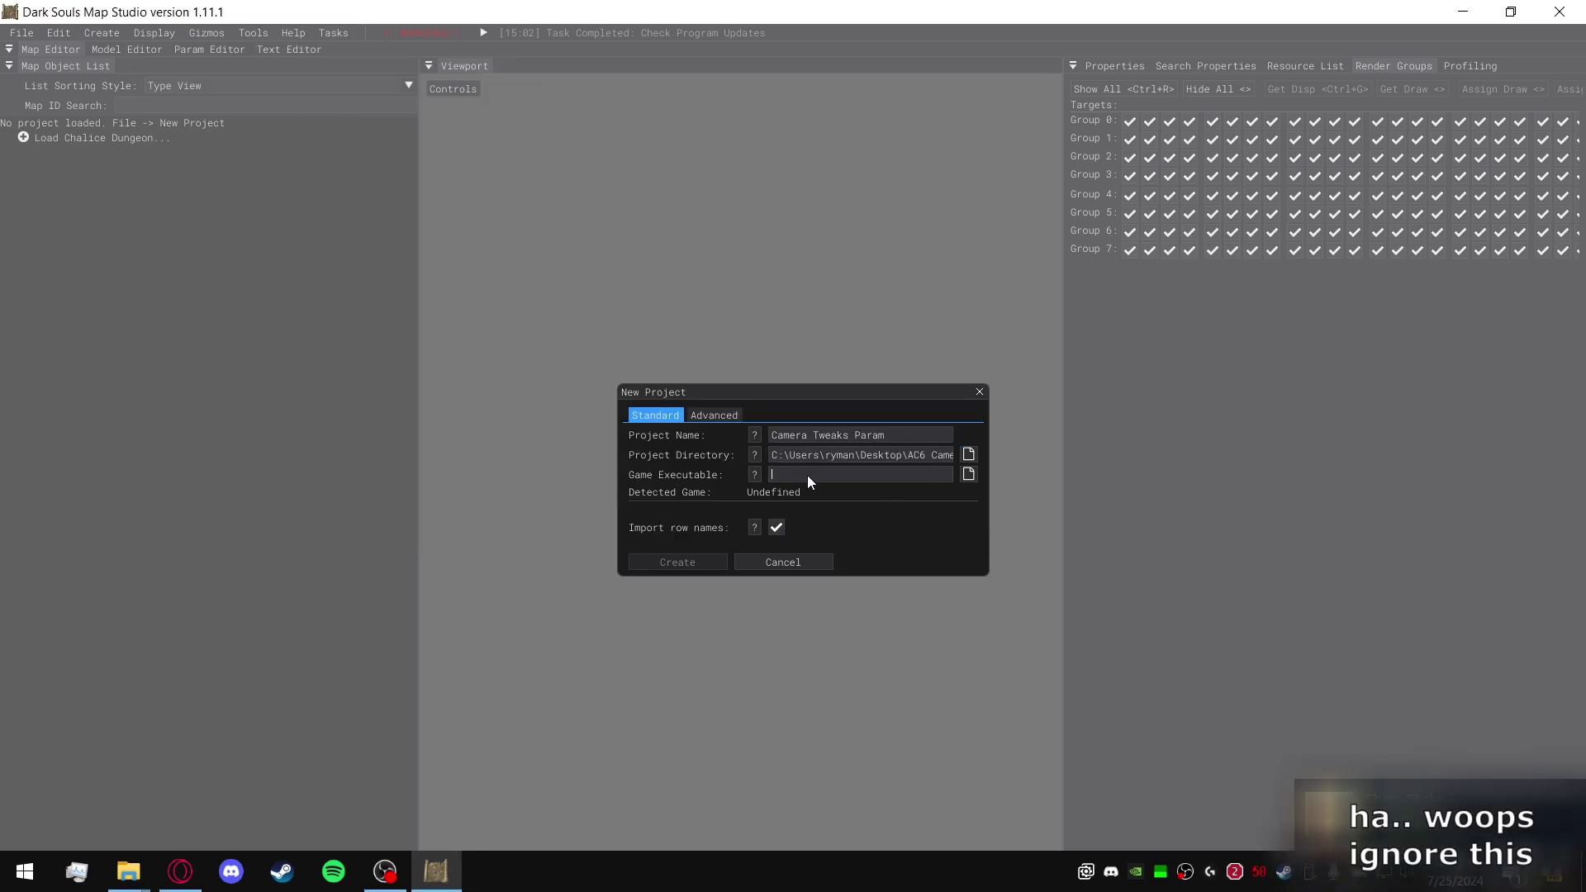
# Point the project at D:\SteamLibrary\steamapps\common\ARMORED CORE VI\Game\regulation.bin.
pyautogui.click(968, 476)
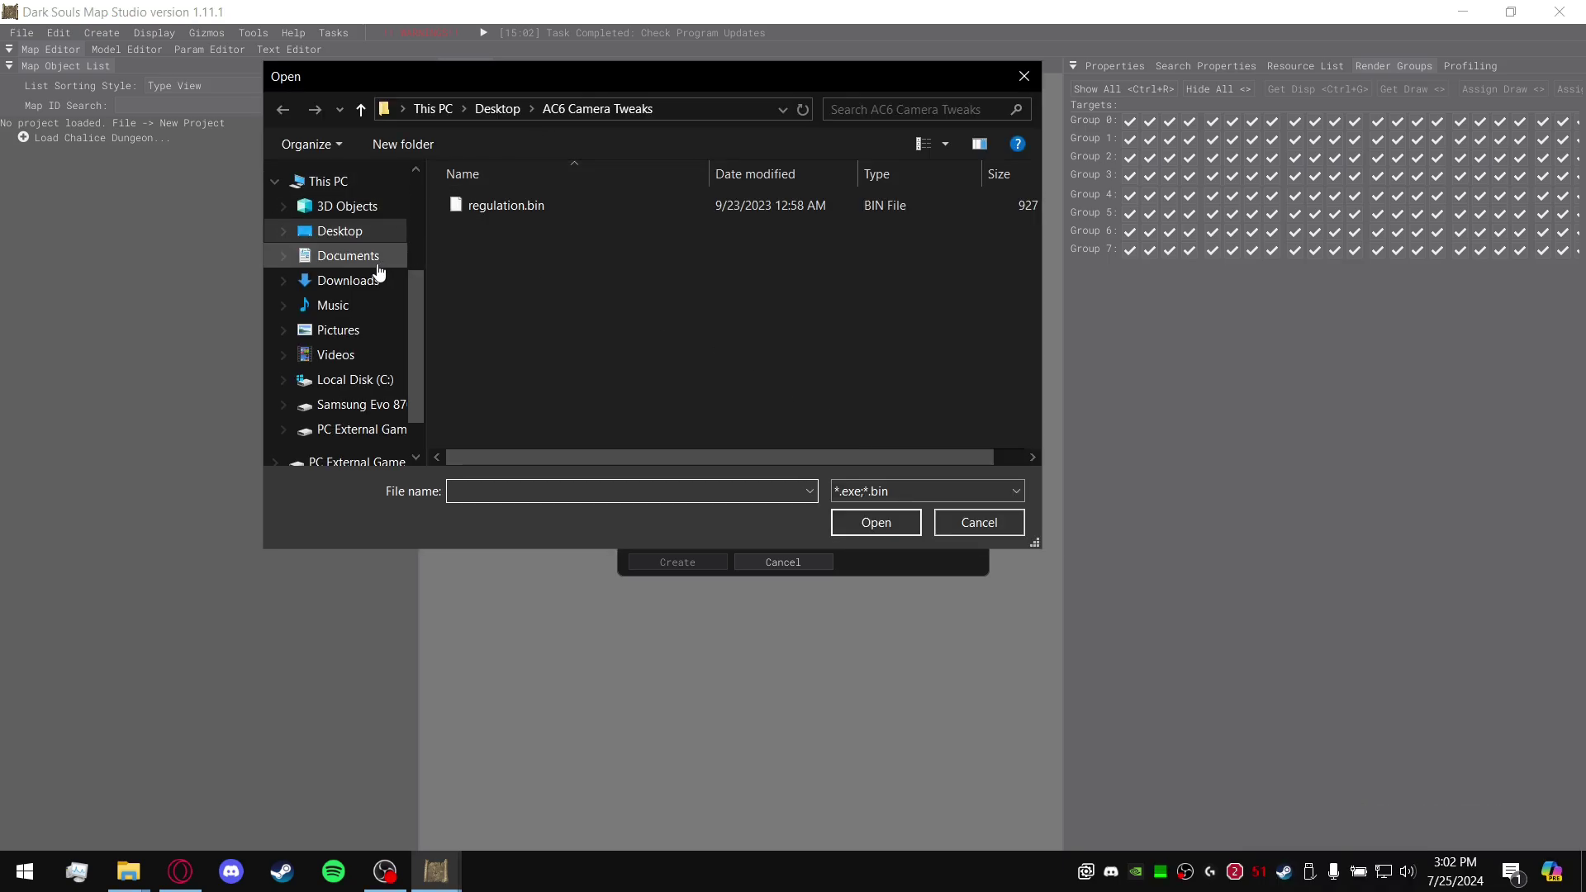
pyautogui.click(362, 405)
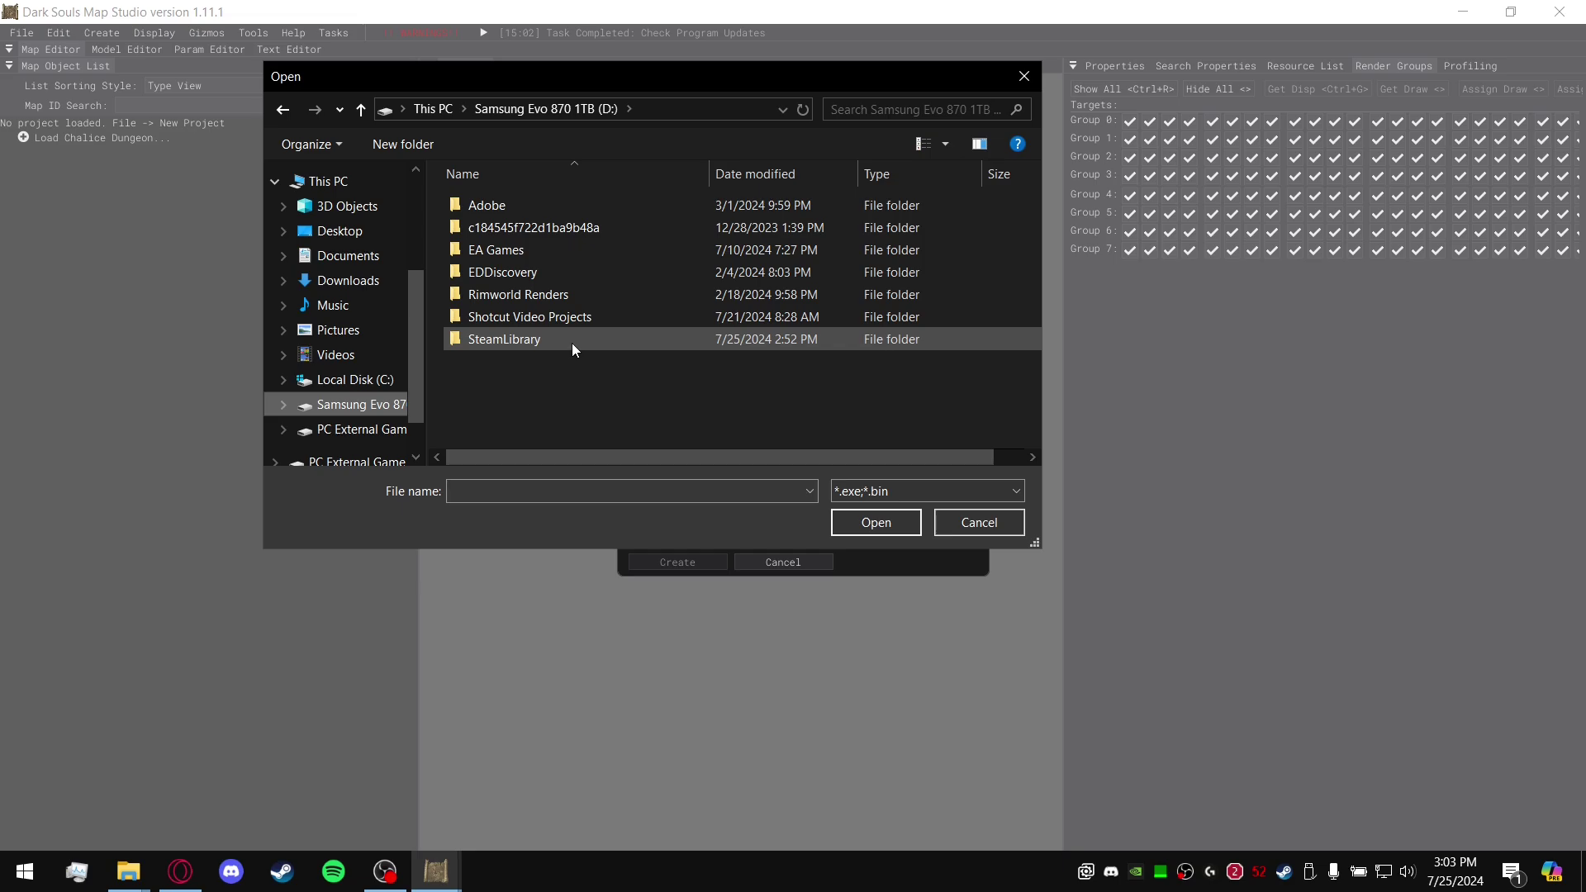
pyautogui.doubleClick(572, 344)
pyautogui.doubleClick(539, 208)
pyautogui.doubleClick(543, 208)
pyautogui.doubleClick(543, 230)
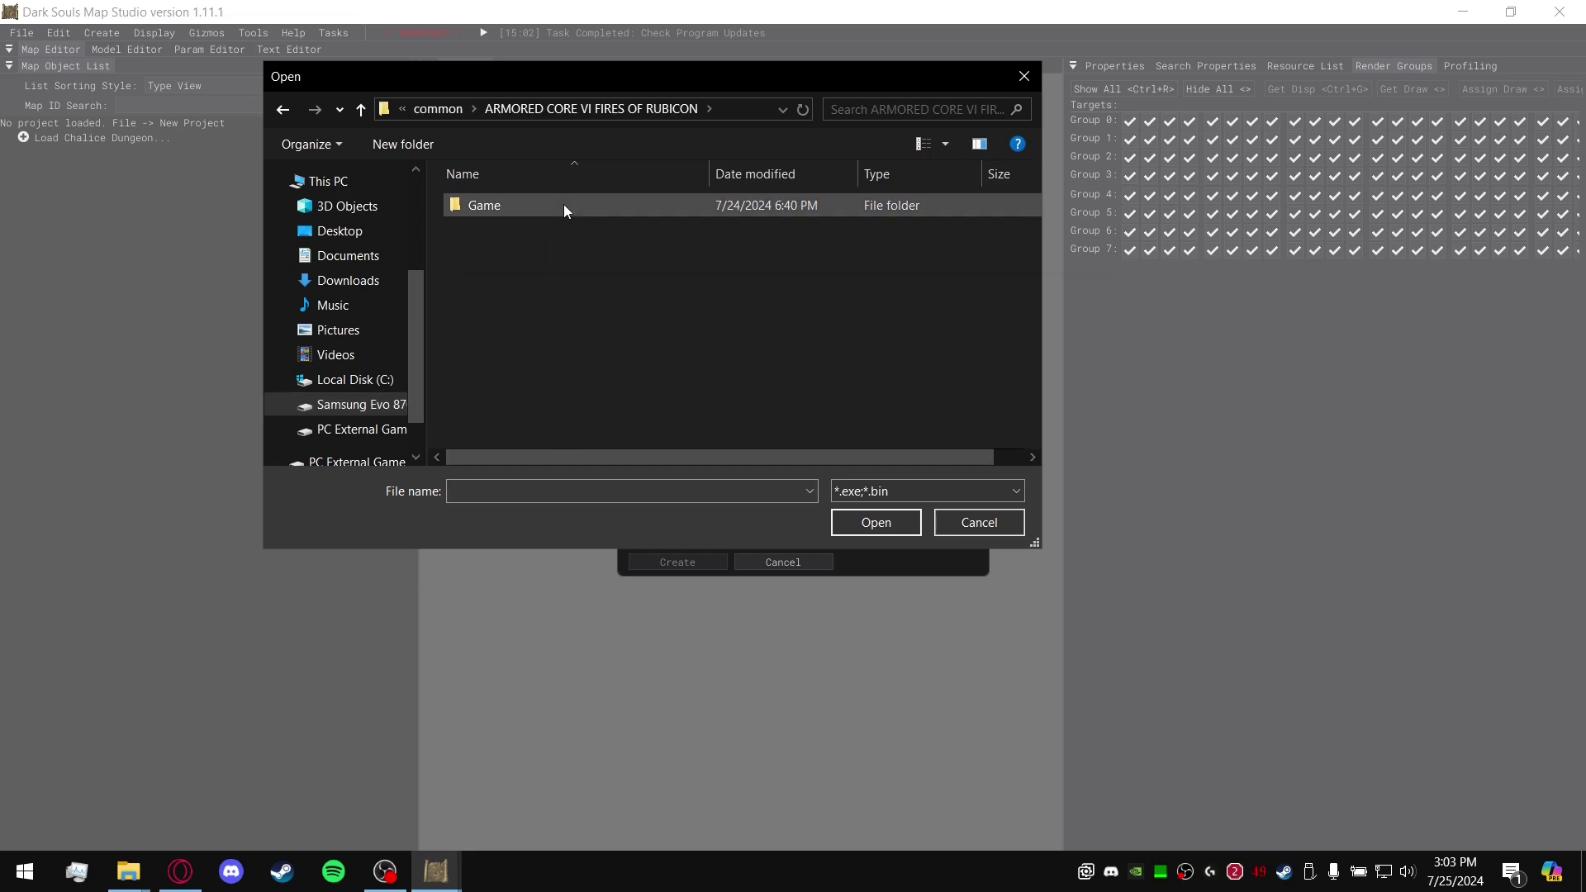
pyautogui.doubleClick(563, 205)
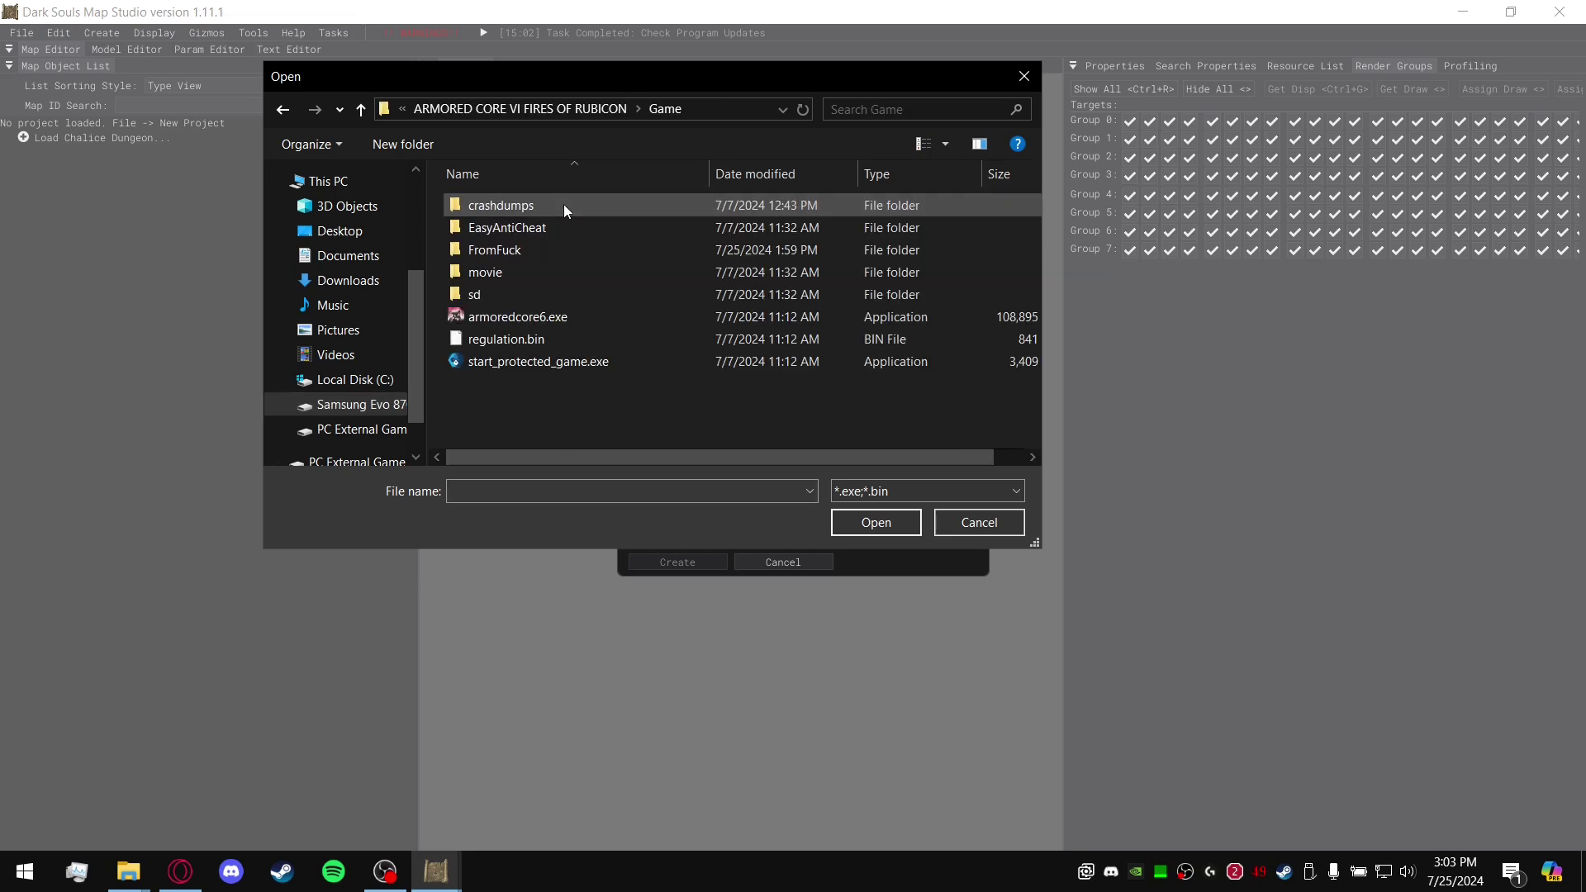
pyautogui.click(524, 340)
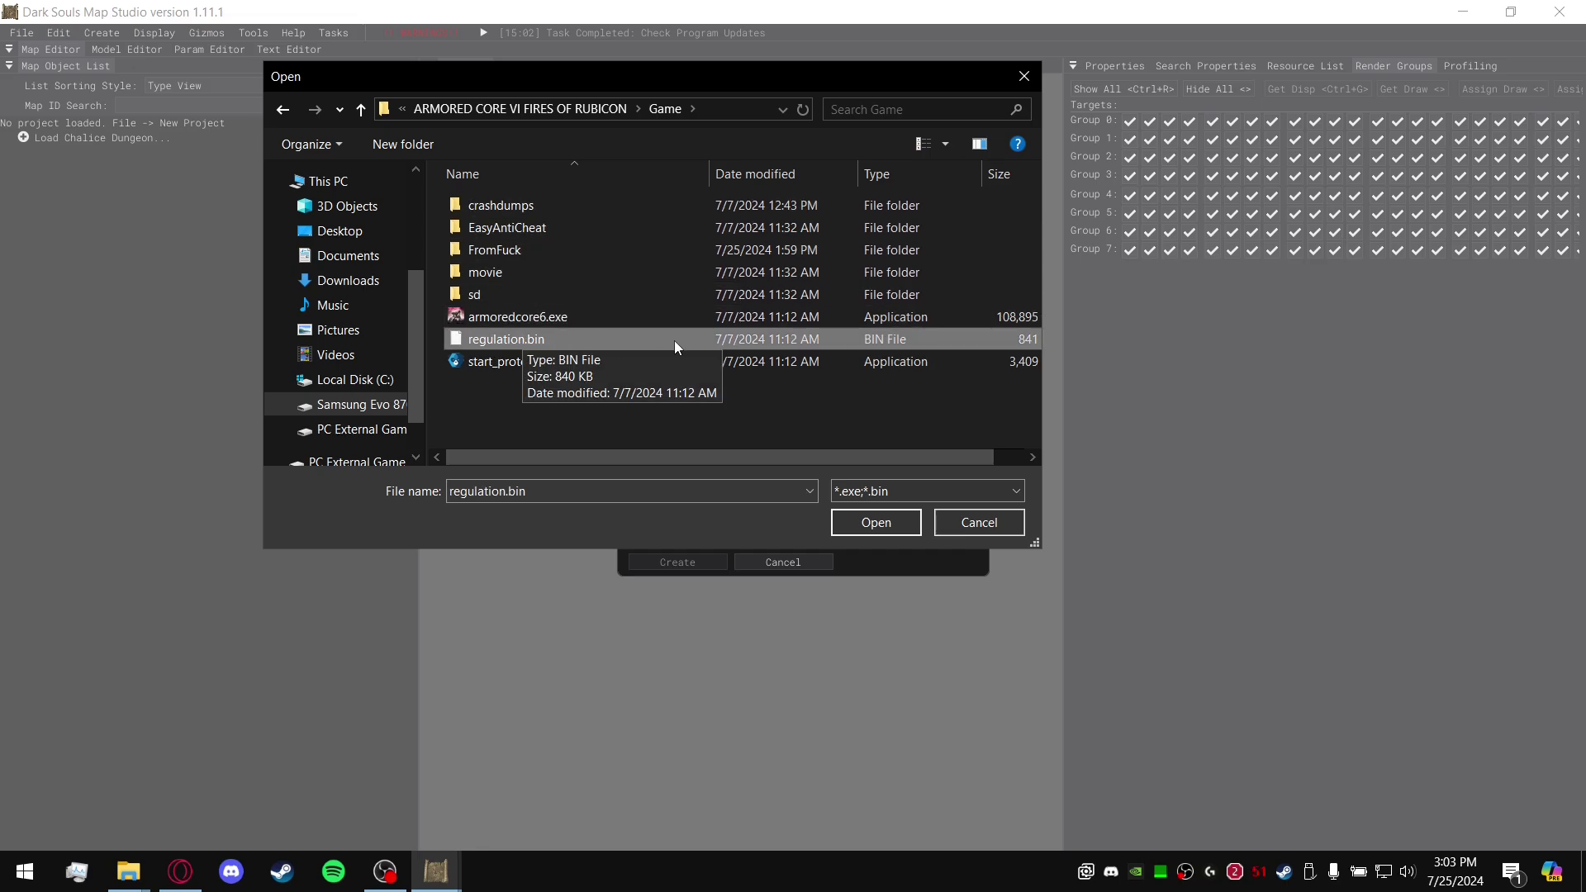
pyautogui.click(877, 523)
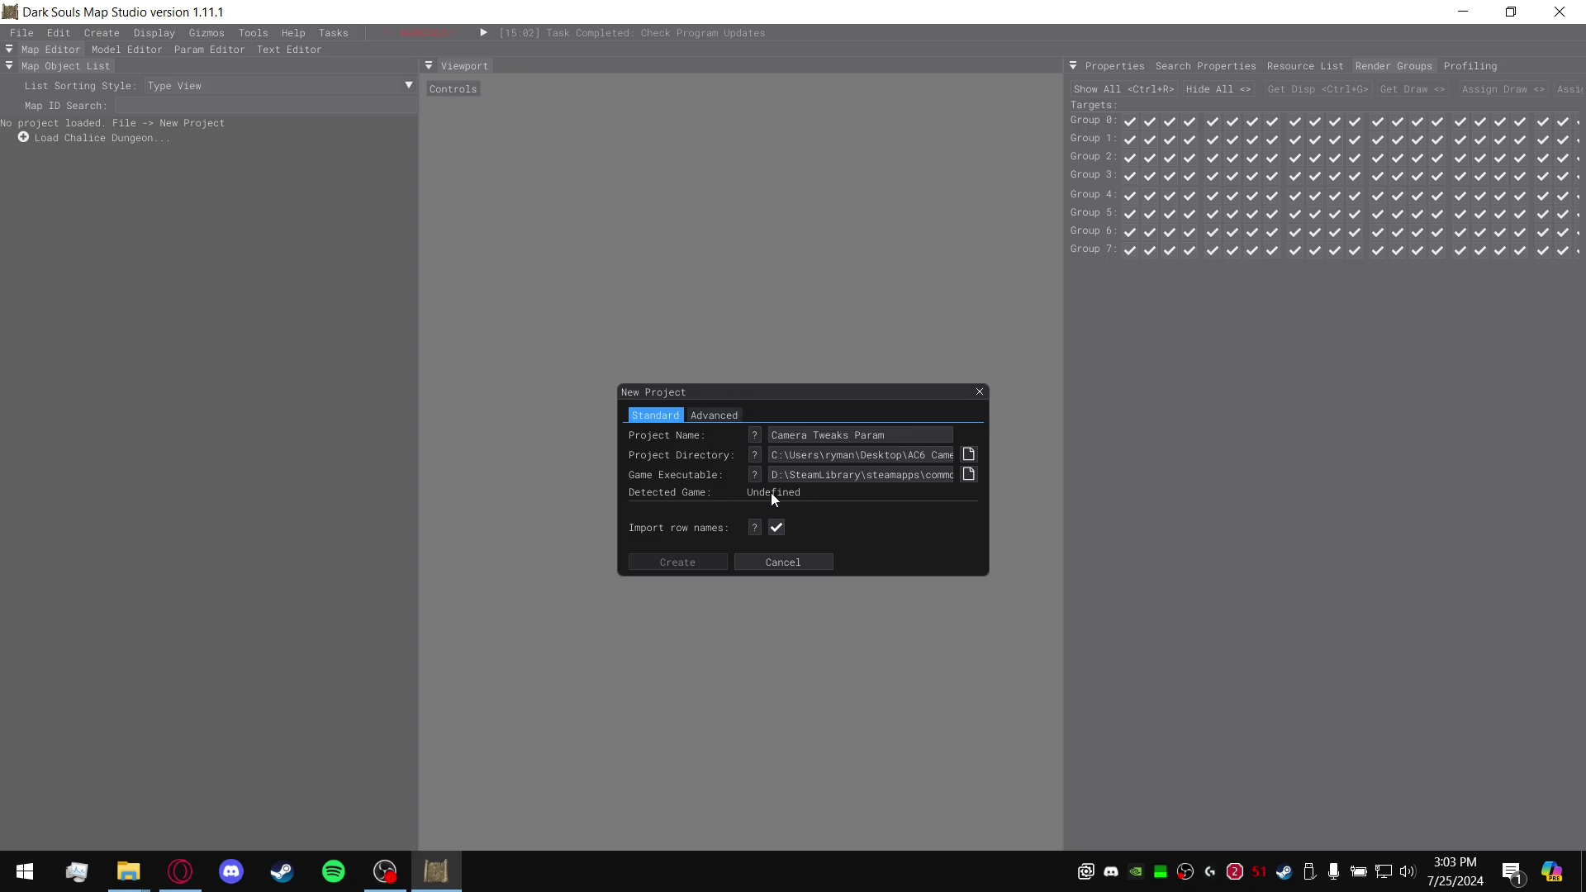
# Set the Game Type to ArmoredCoreVI in the advanced project settings.
pyautogui.click(724, 420)
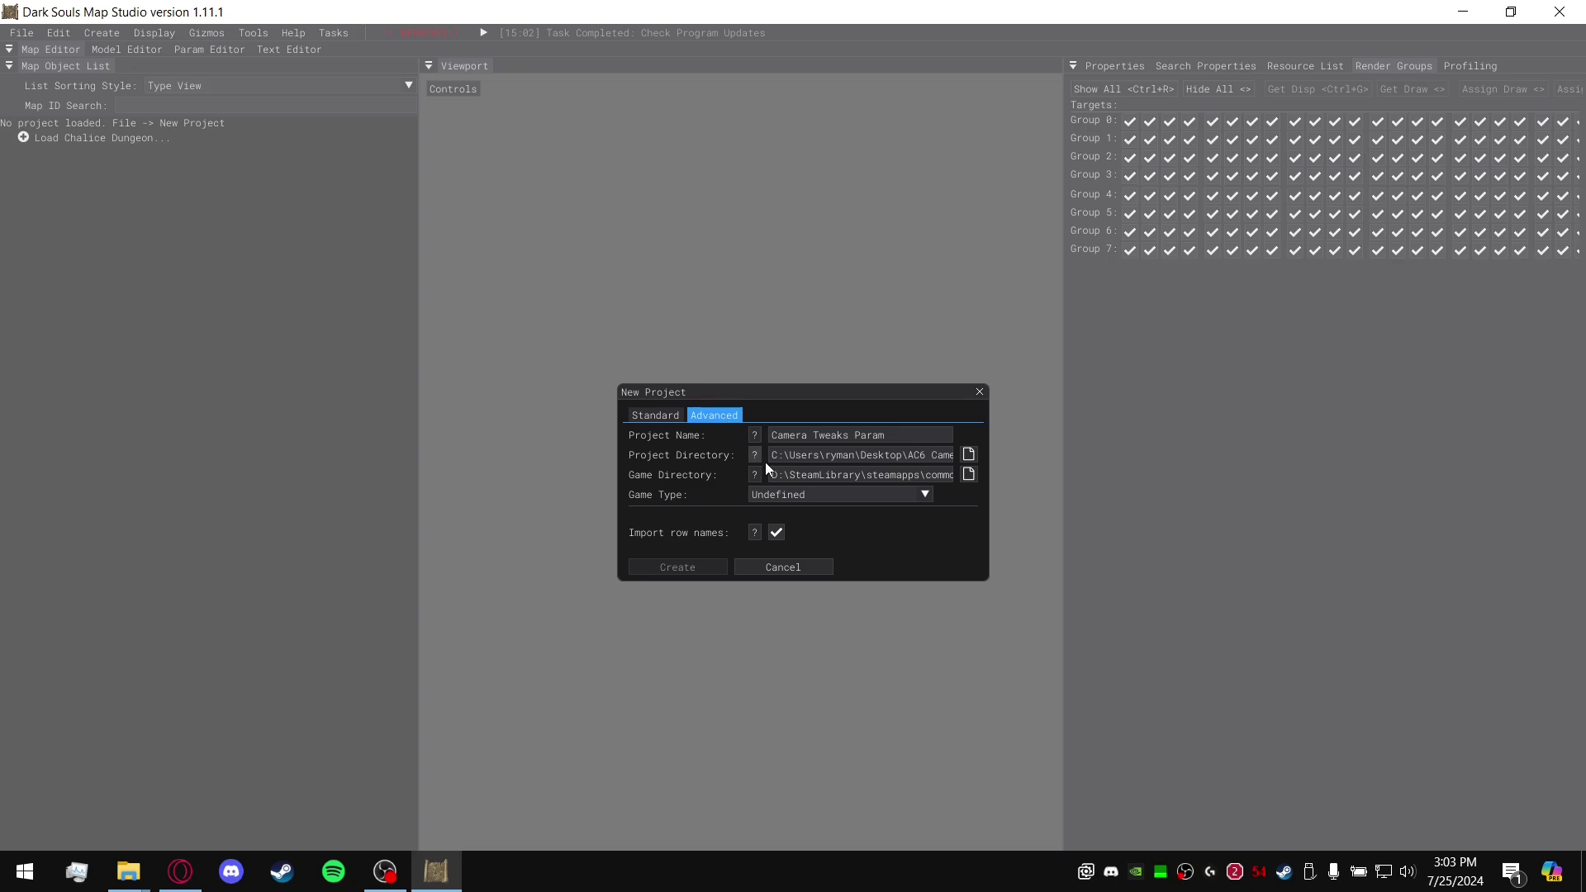
pyautogui.click(776, 494)
pyautogui.scroll(-3, 770, 539)
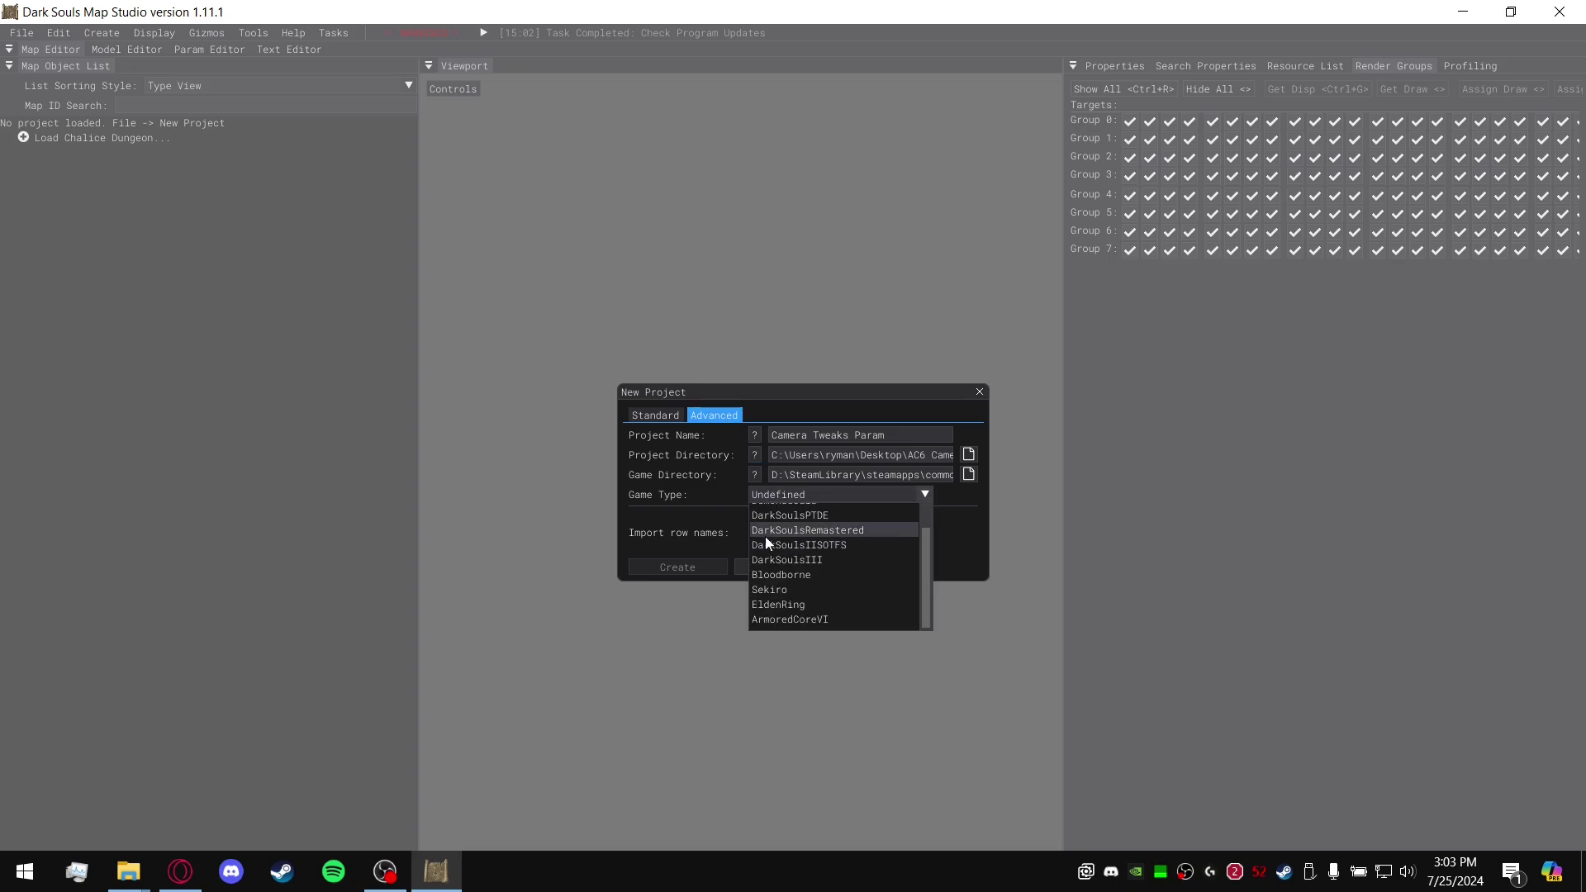
pyautogui.click(804, 619)
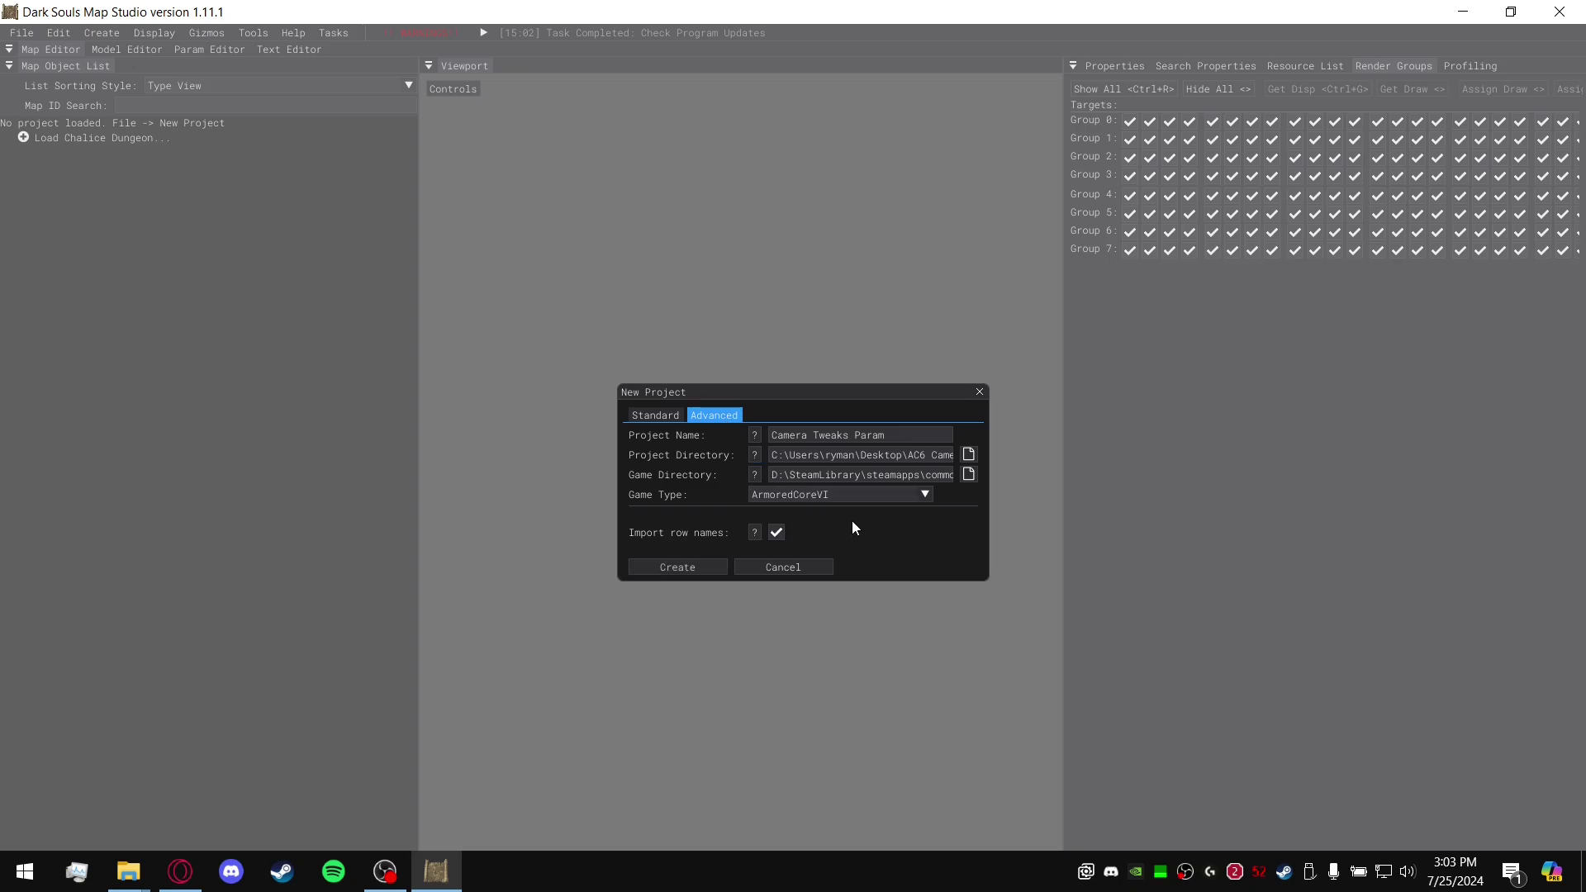
# Create the project, view its 1.03 params in the Param Editor, and cancel the regulation upgrade.
pyautogui.click(687, 568)
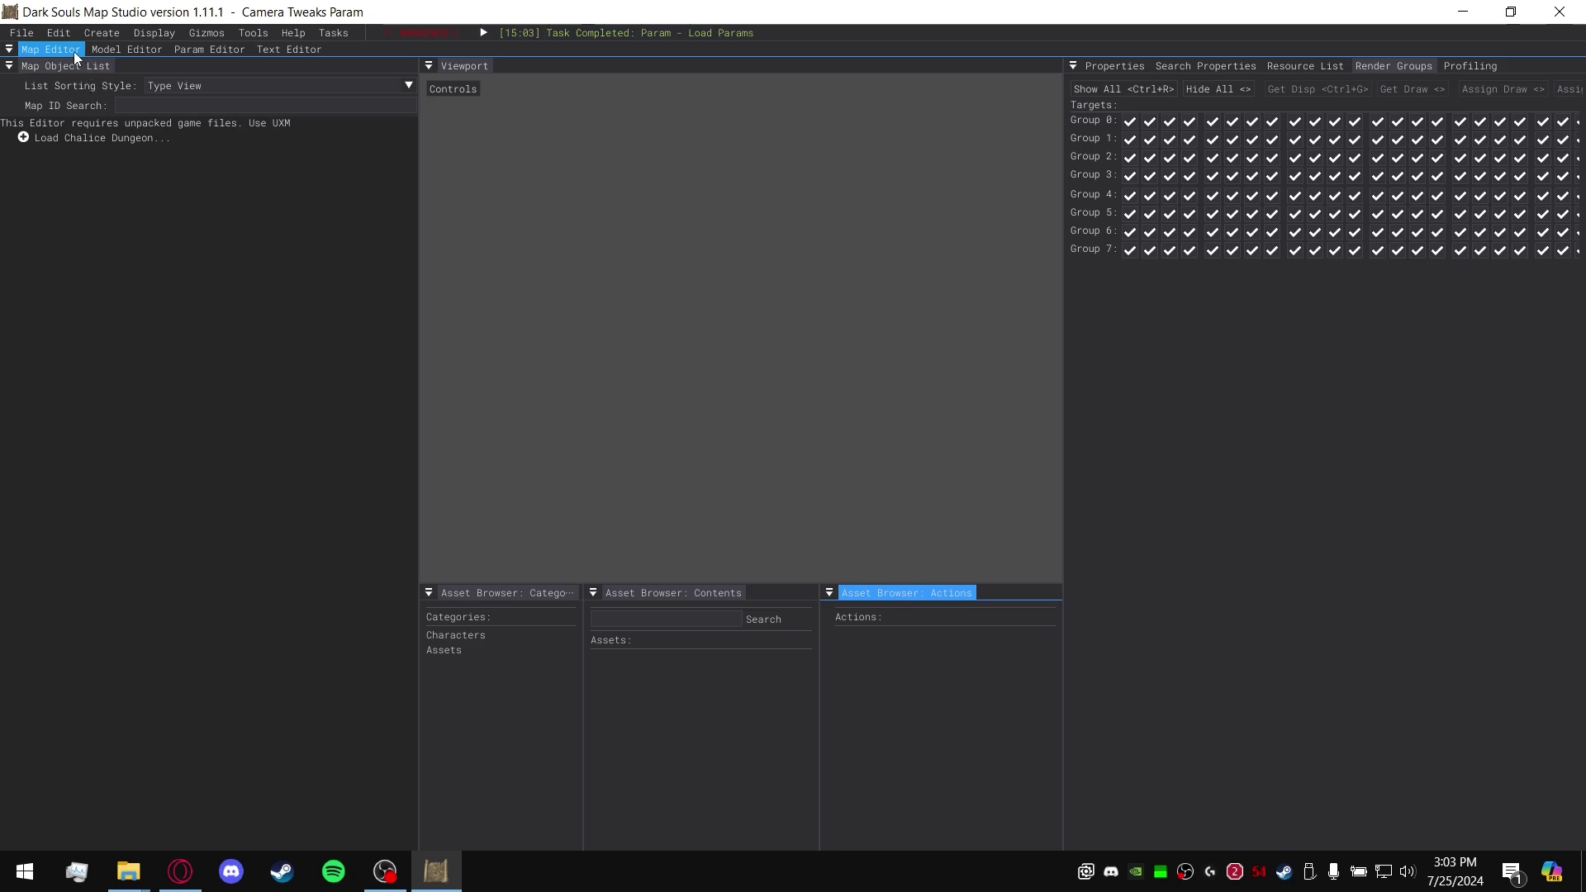
pyautogui.click(200, 51)
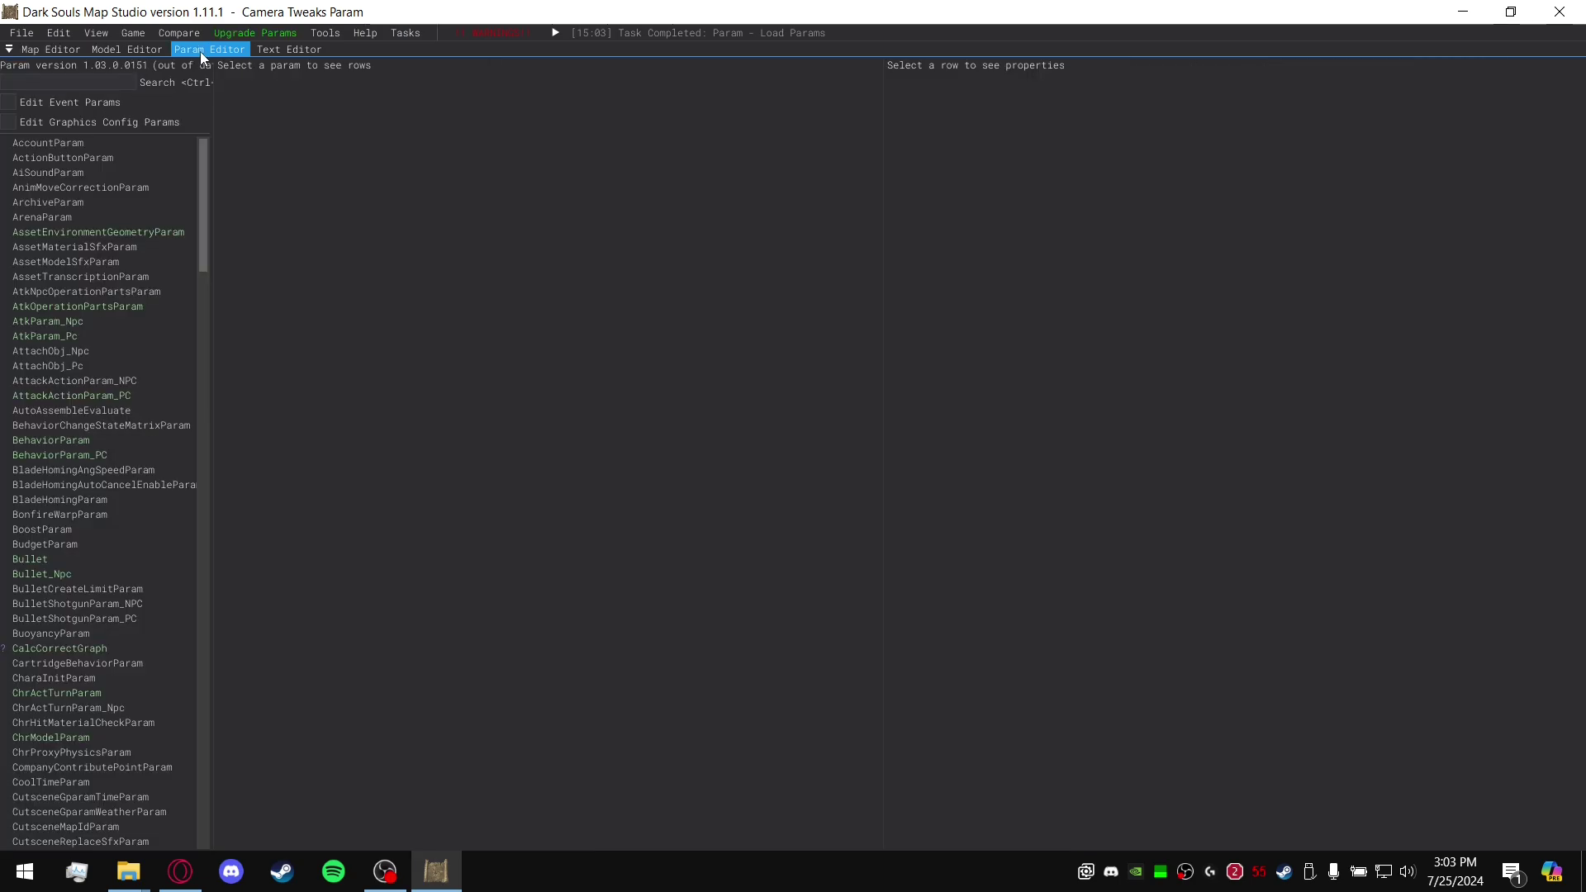
pyautogui.click(258, 32)
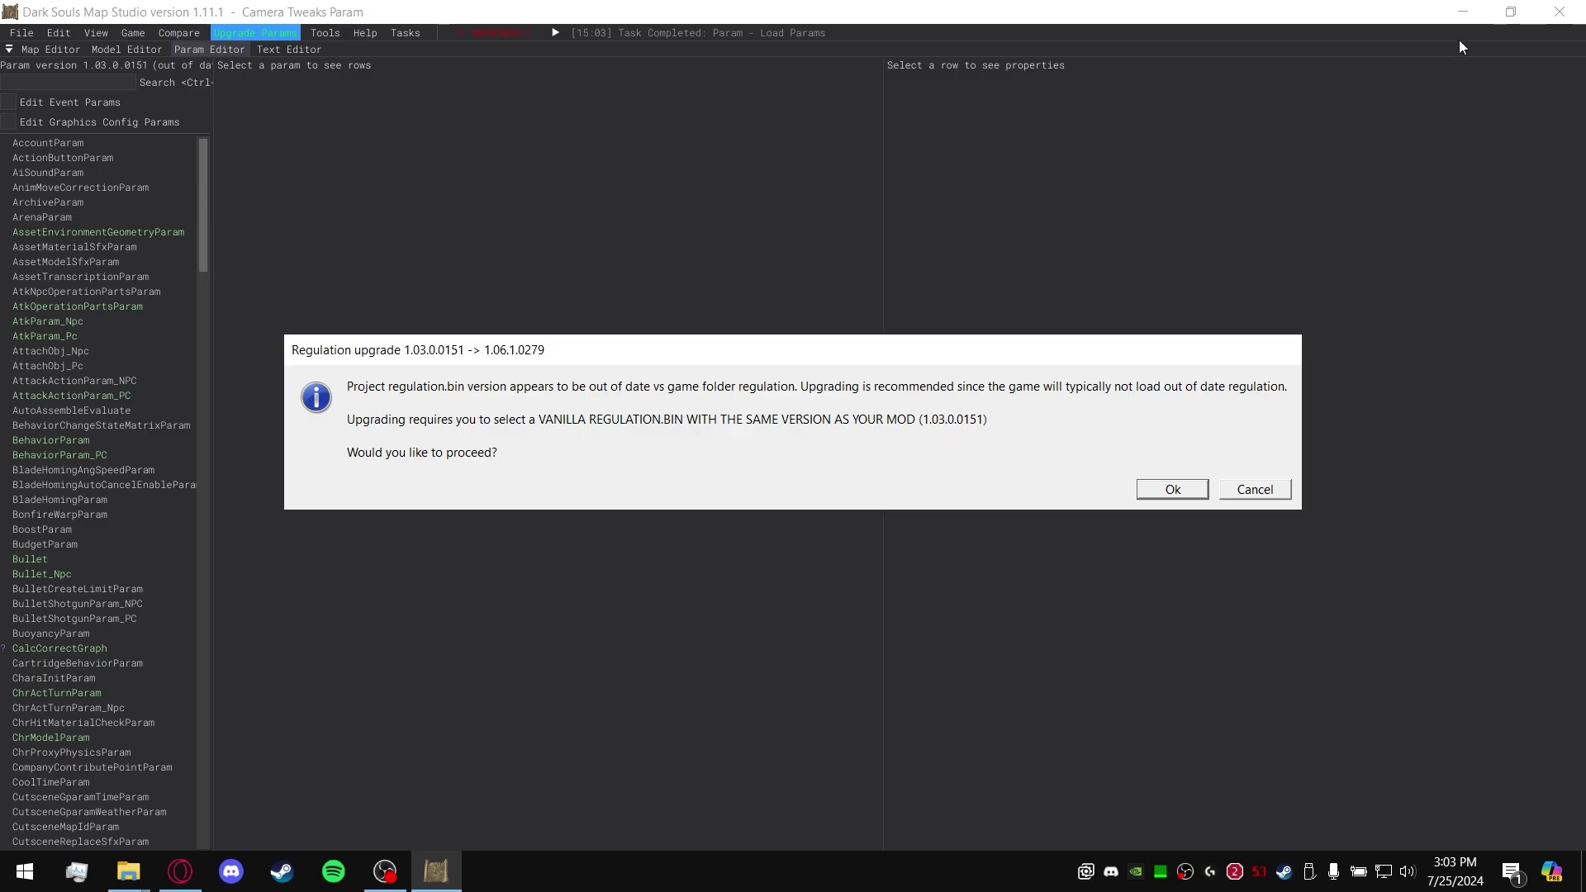
pyautogui.click(1255, 490)
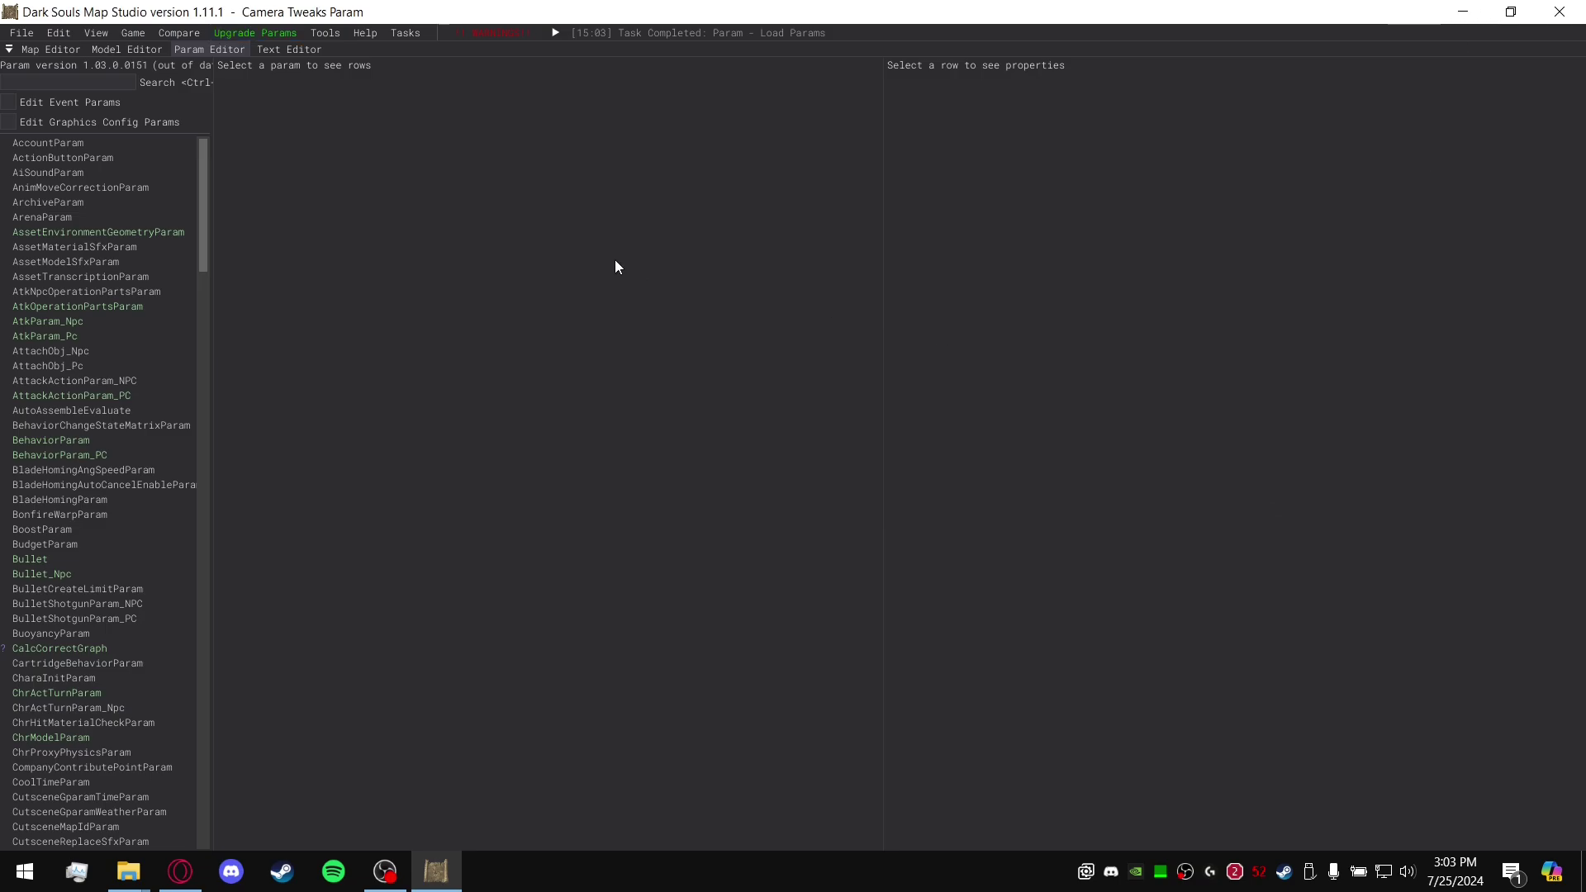
# Minimise DSMapStudio and open the Run dialog with steam://open/console in its Open field.
pyautogui.click(1463, 11)
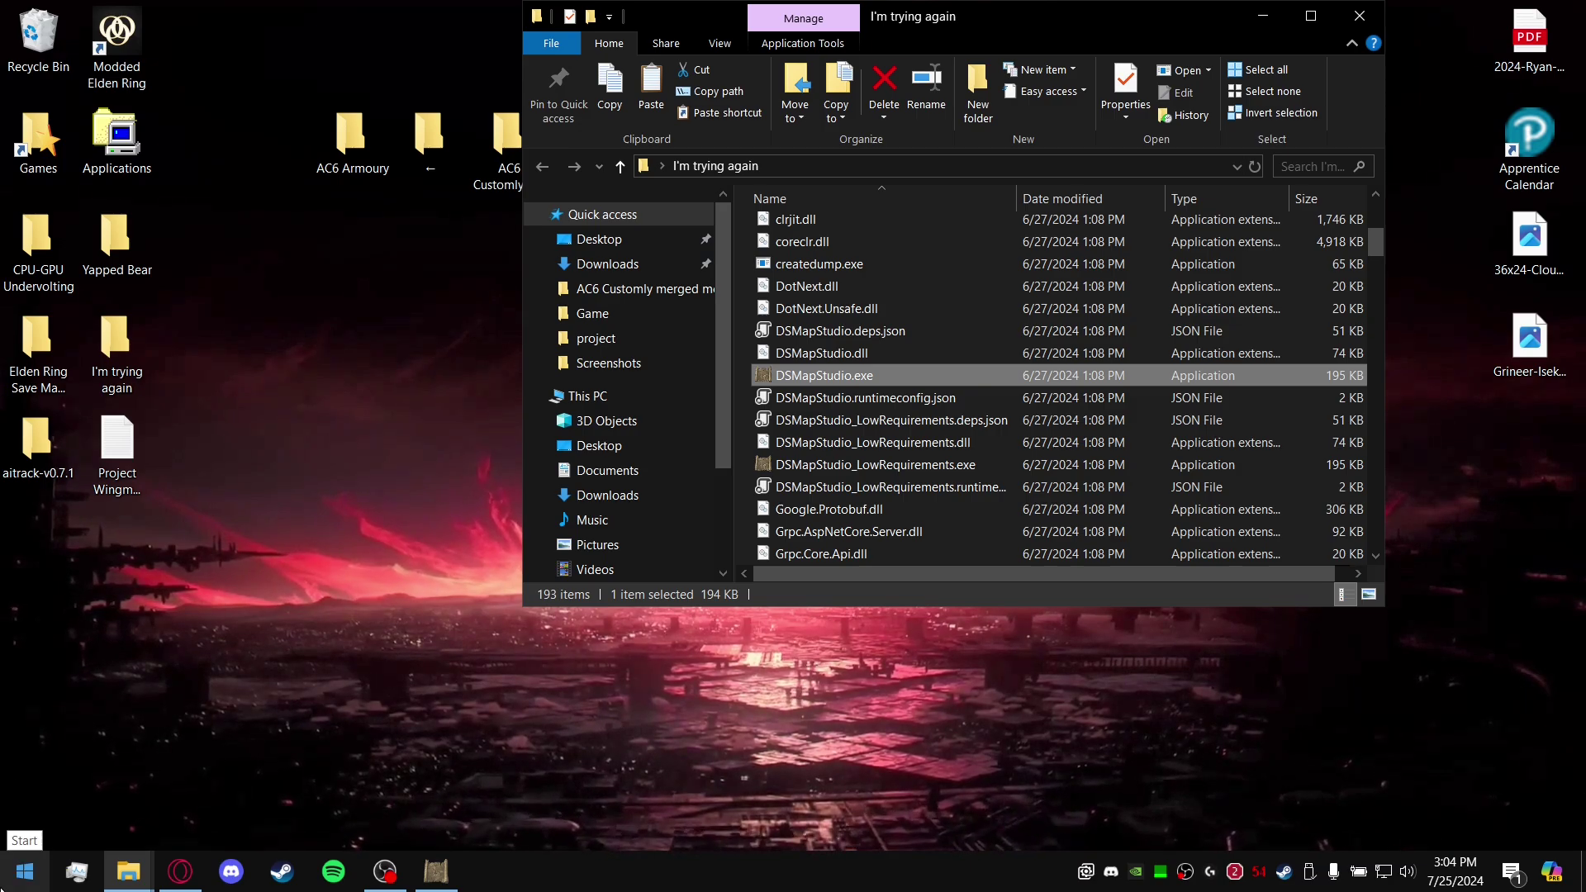
pyautogui.rightClick(25, 872)
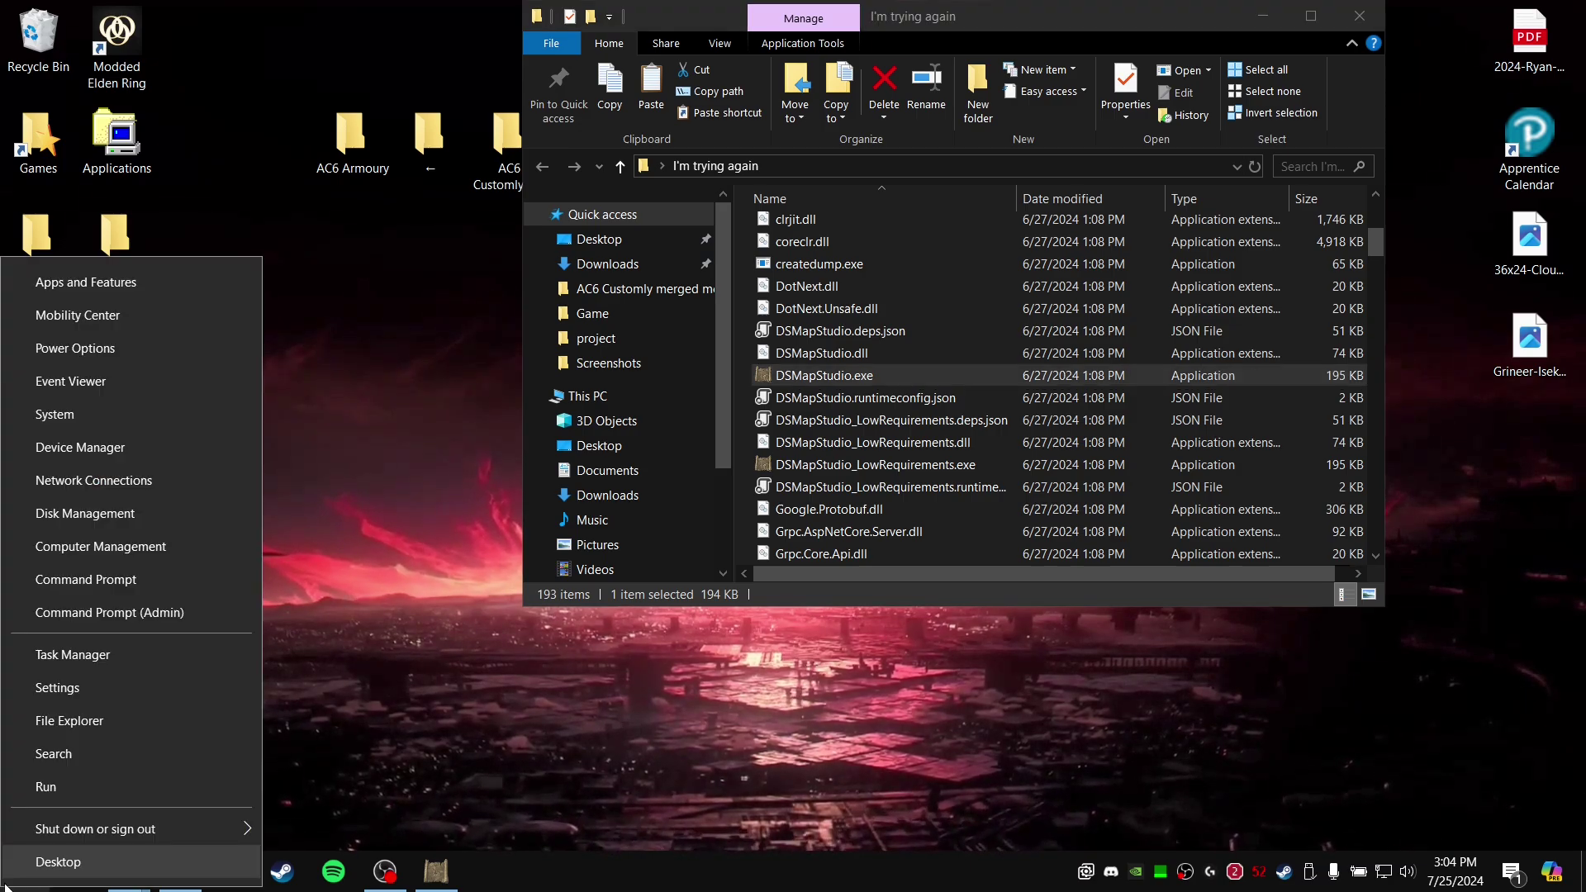
pyautogui.click(67, 784)
pyautogui.click(183, 737)
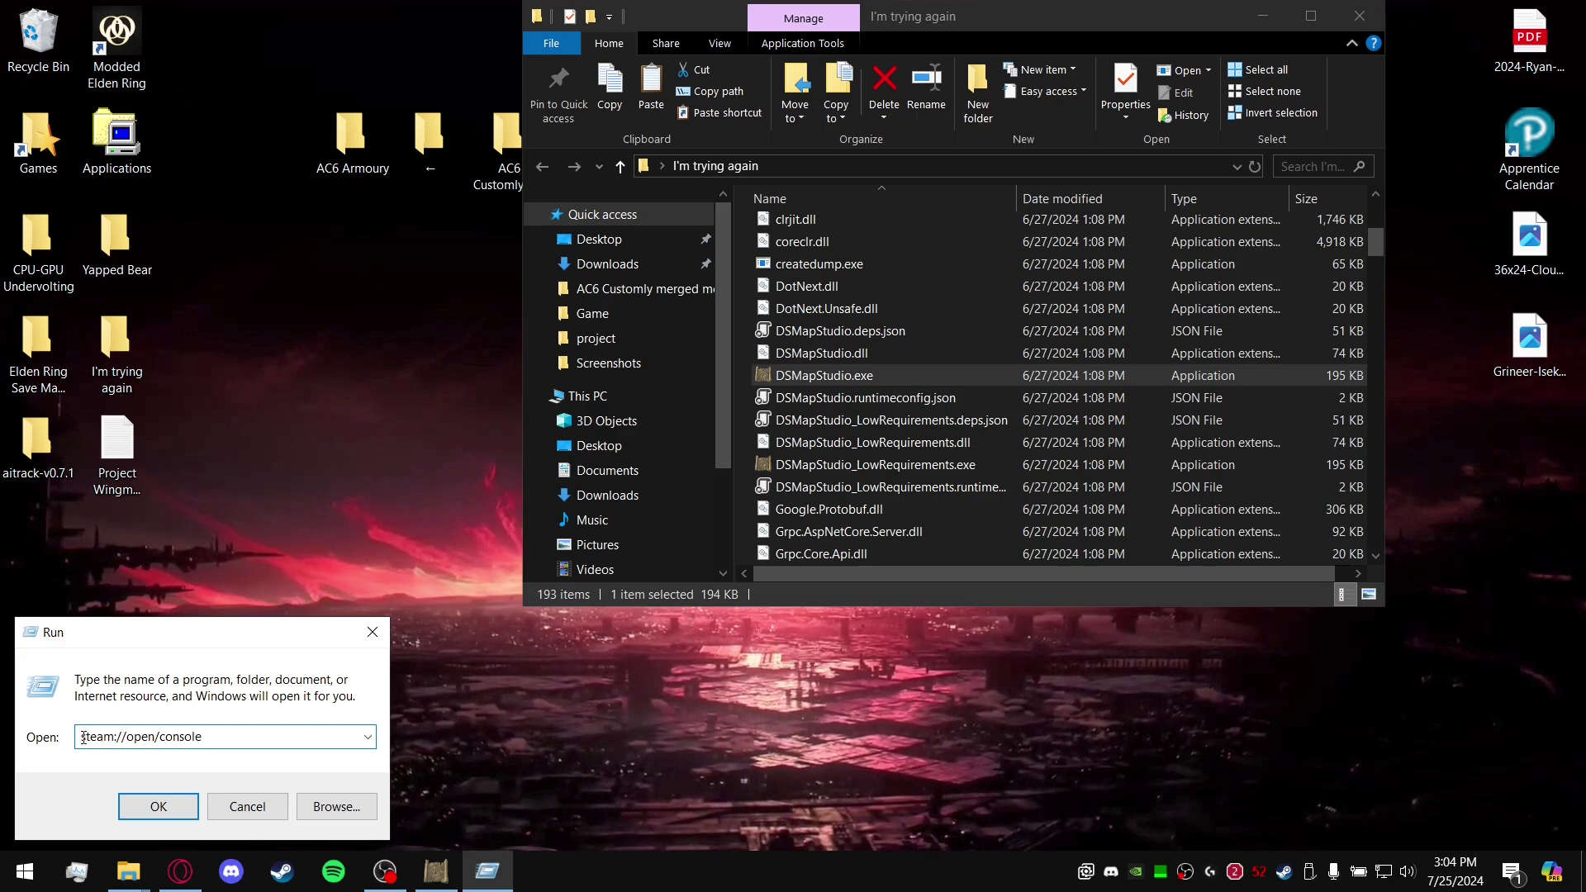
pyautogui.moveTo(81, 737); pyautogui.dragTo(164, 737)
pyautogui.click(125, 737)
pyautogui.click(132, 737)
pyautogui.click(163, 737)
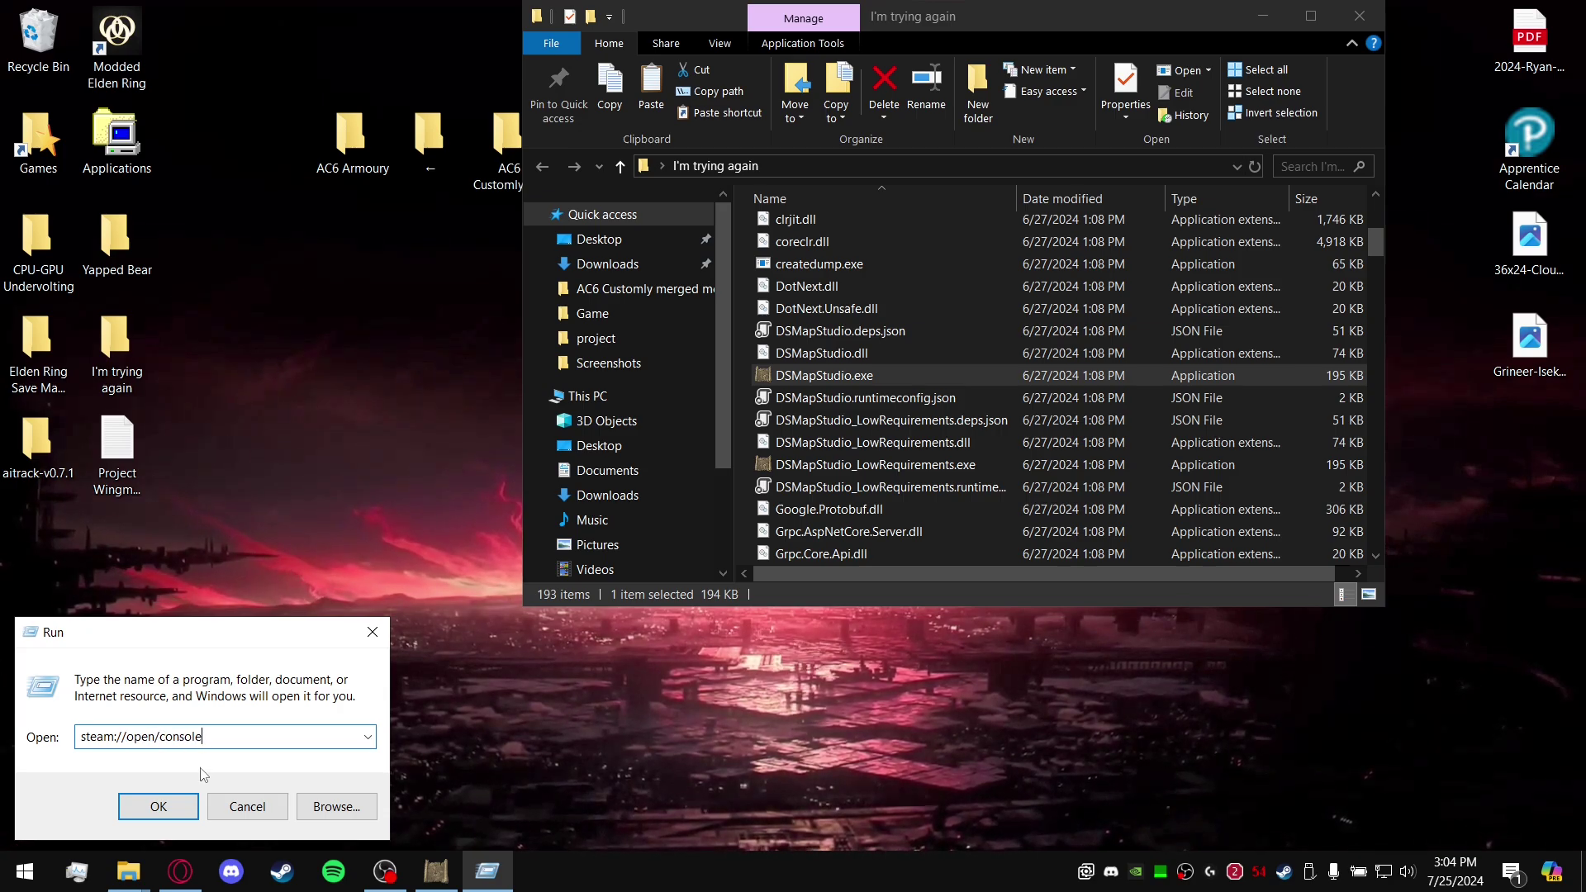
# Run steam://open/console and type download_depot into the Steam console.
pyautogui.click(176, 814)
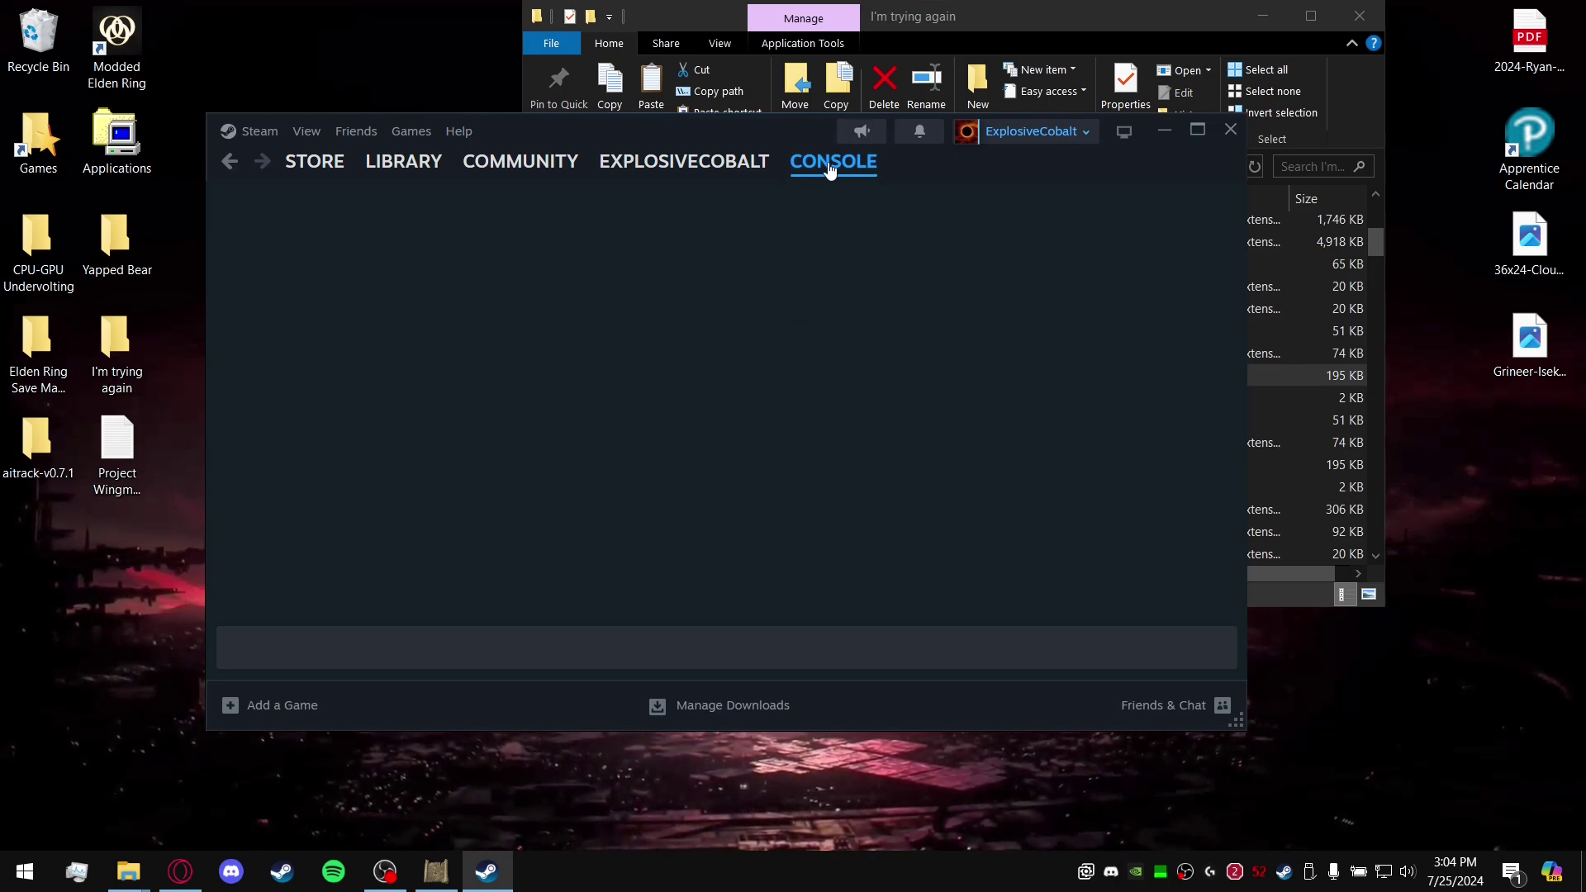
pyautogui.click(467, 651)
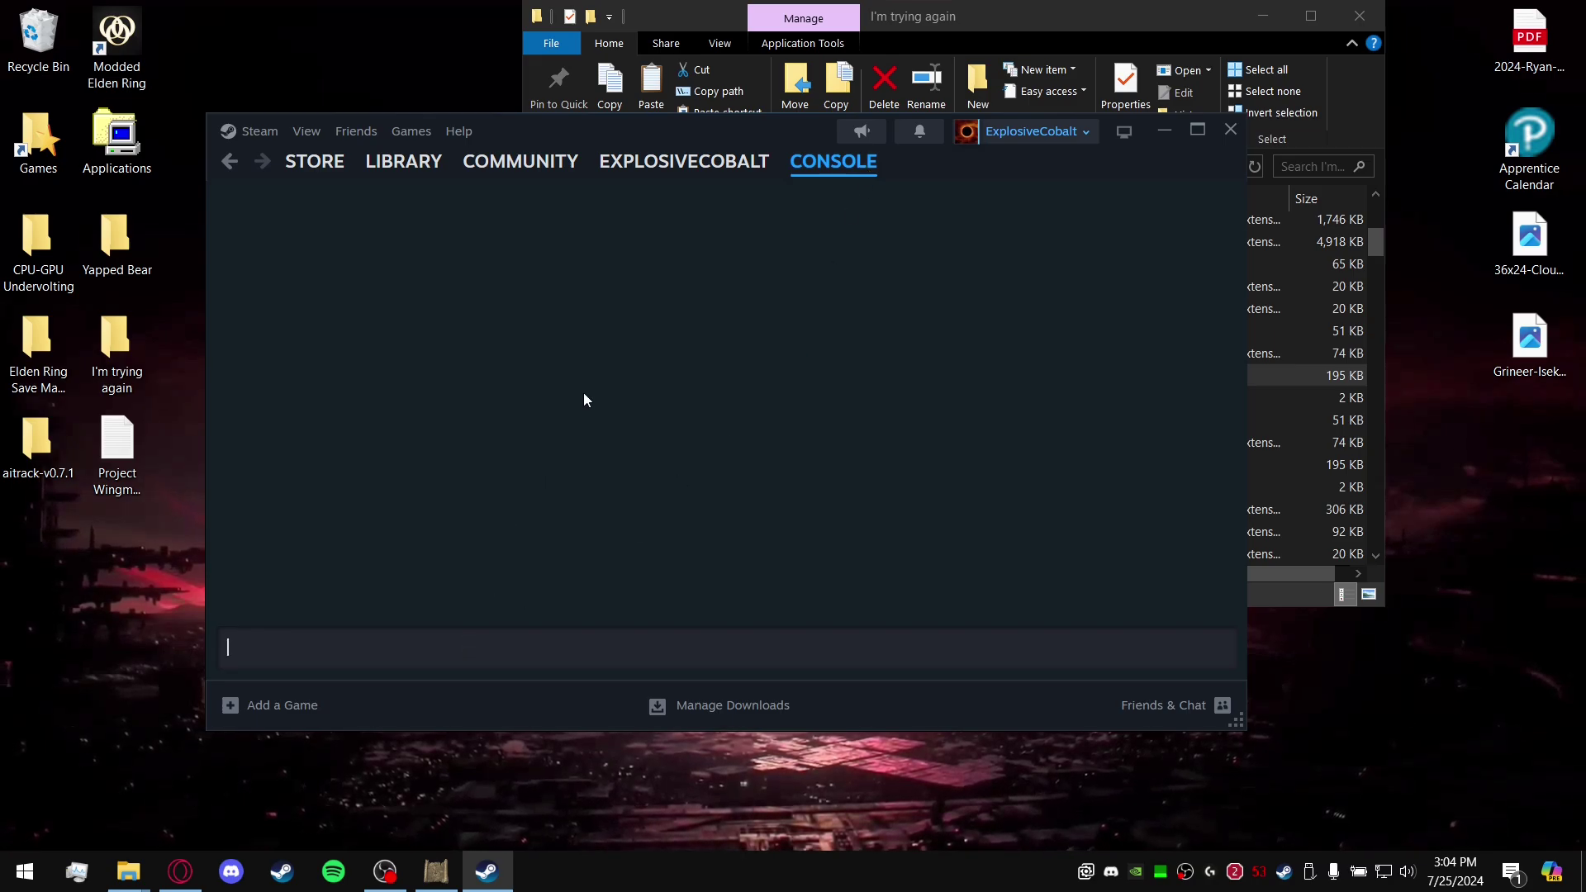
pyautogui.write('download_')
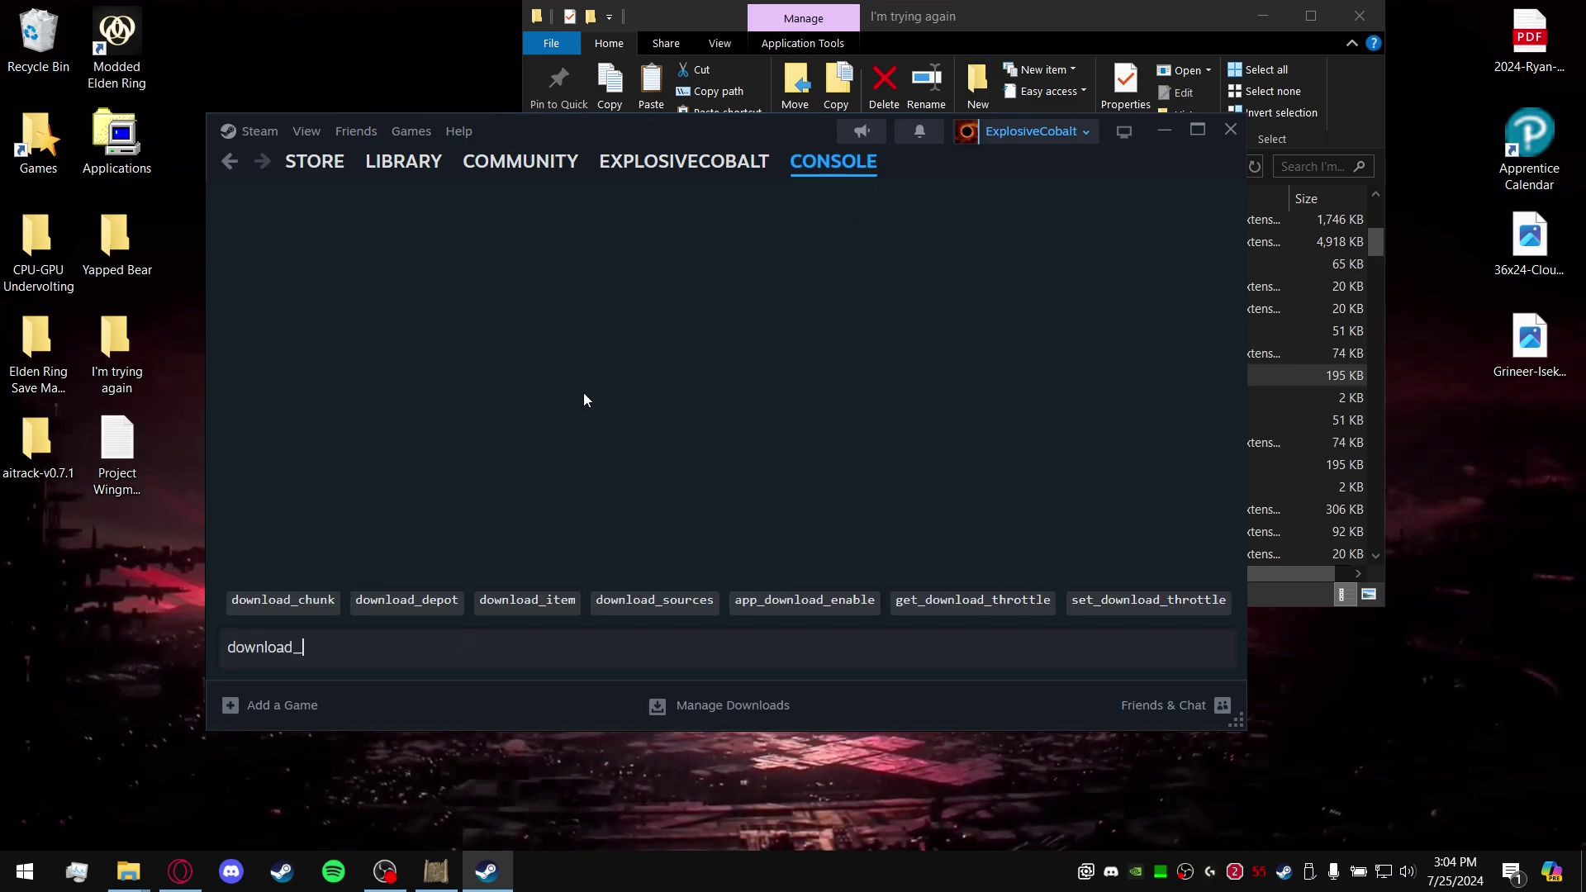
pyautogui.write('depot')
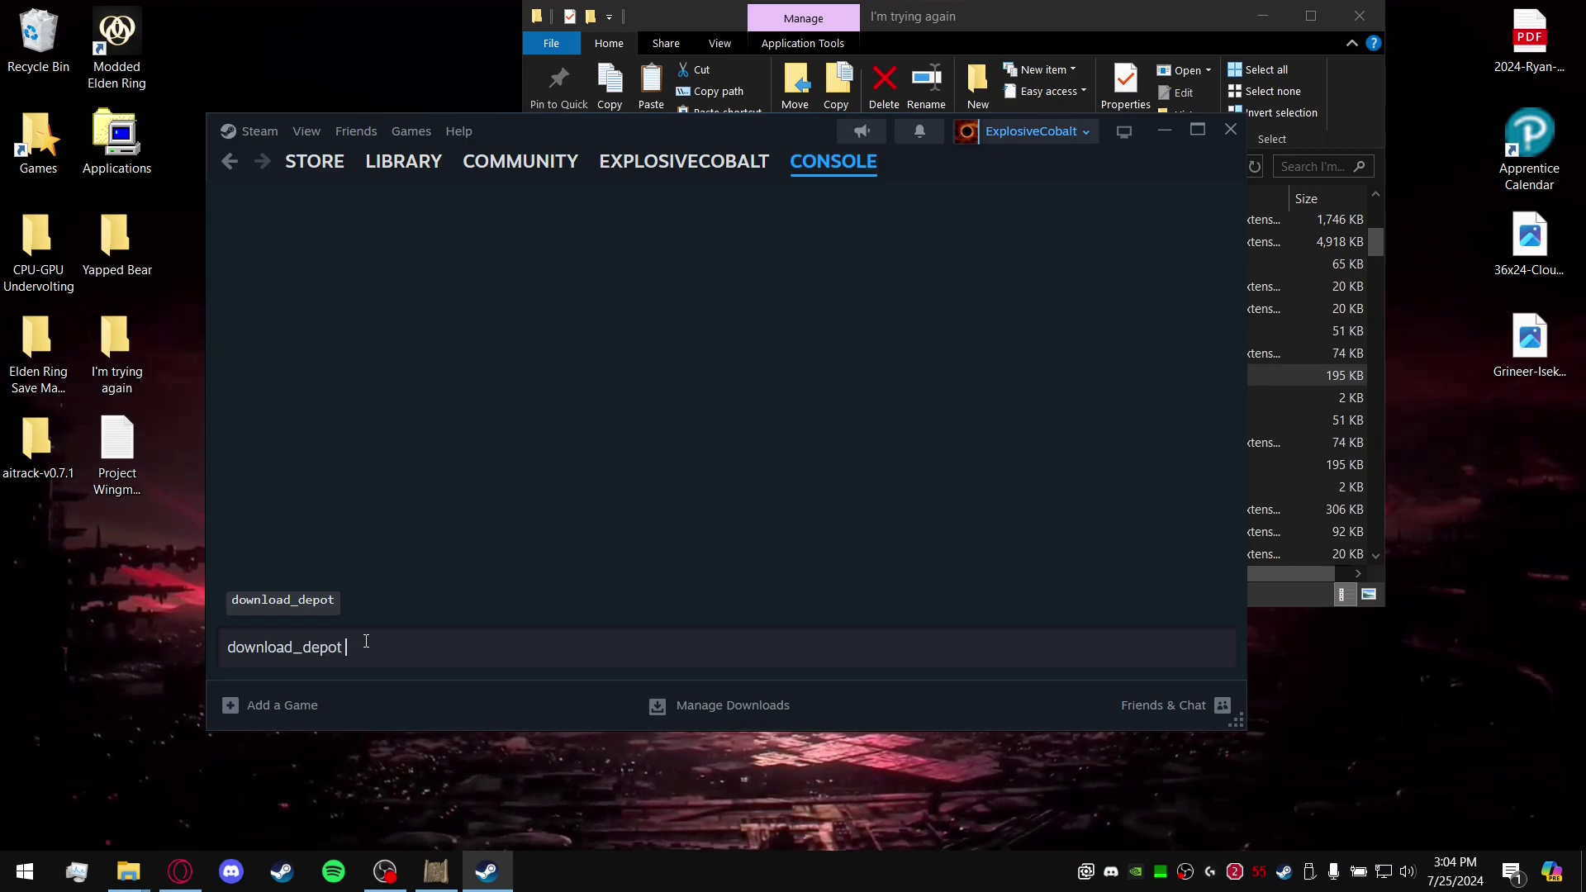
# Select App ID 1888160 on the ARMORED CORE VI SteamDB page to copy it.
pyautogui.click(168, 874)
pyautogui.click(754, 10)
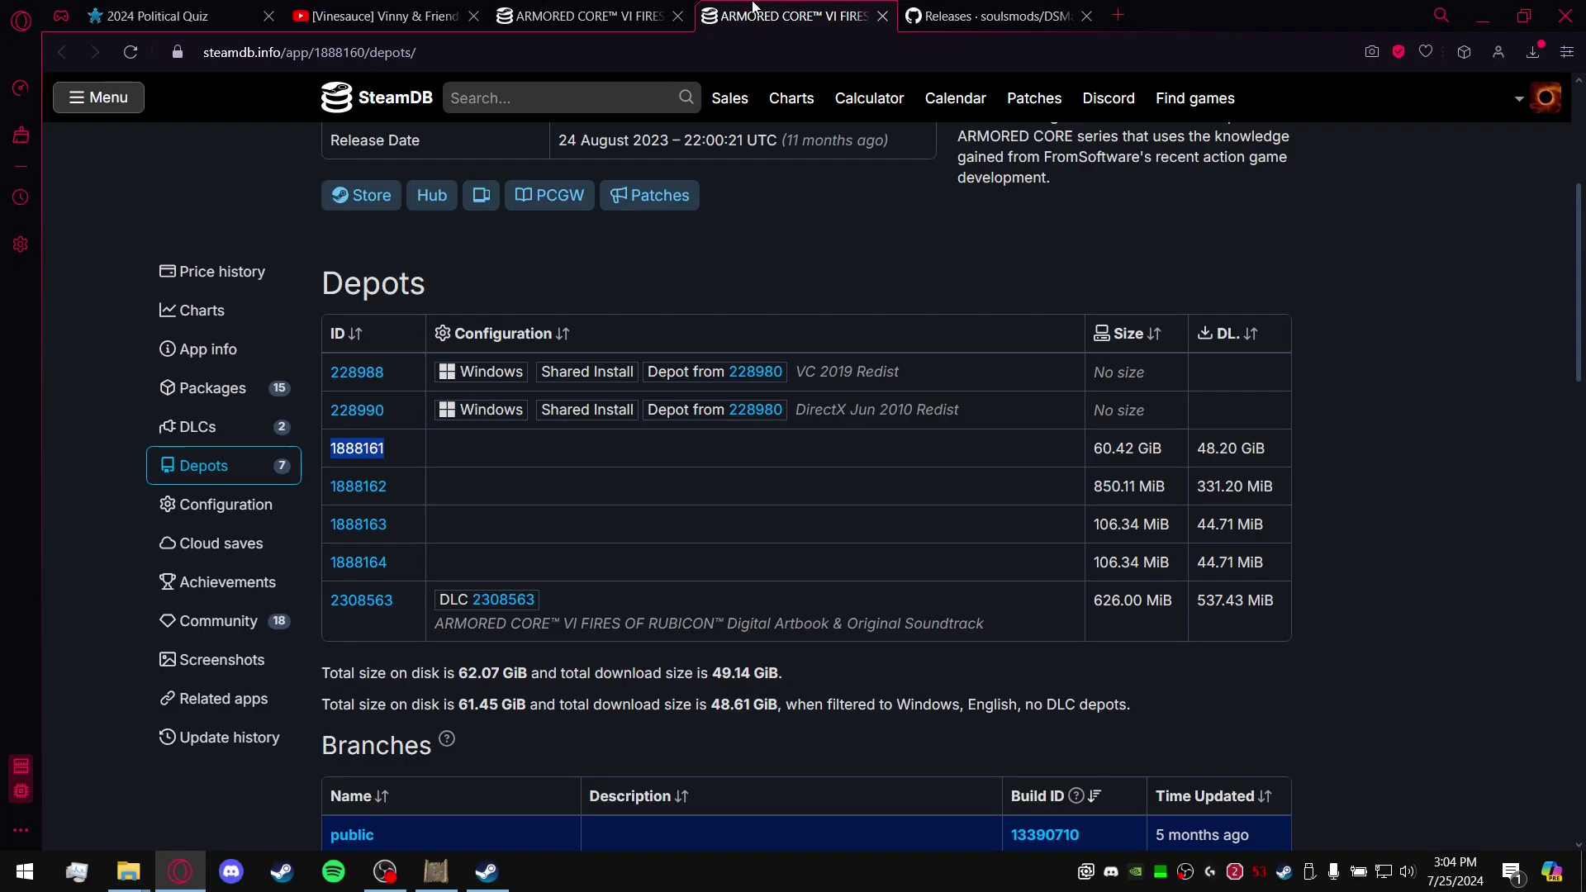
pyautogui.scroll(5, 585, 311)
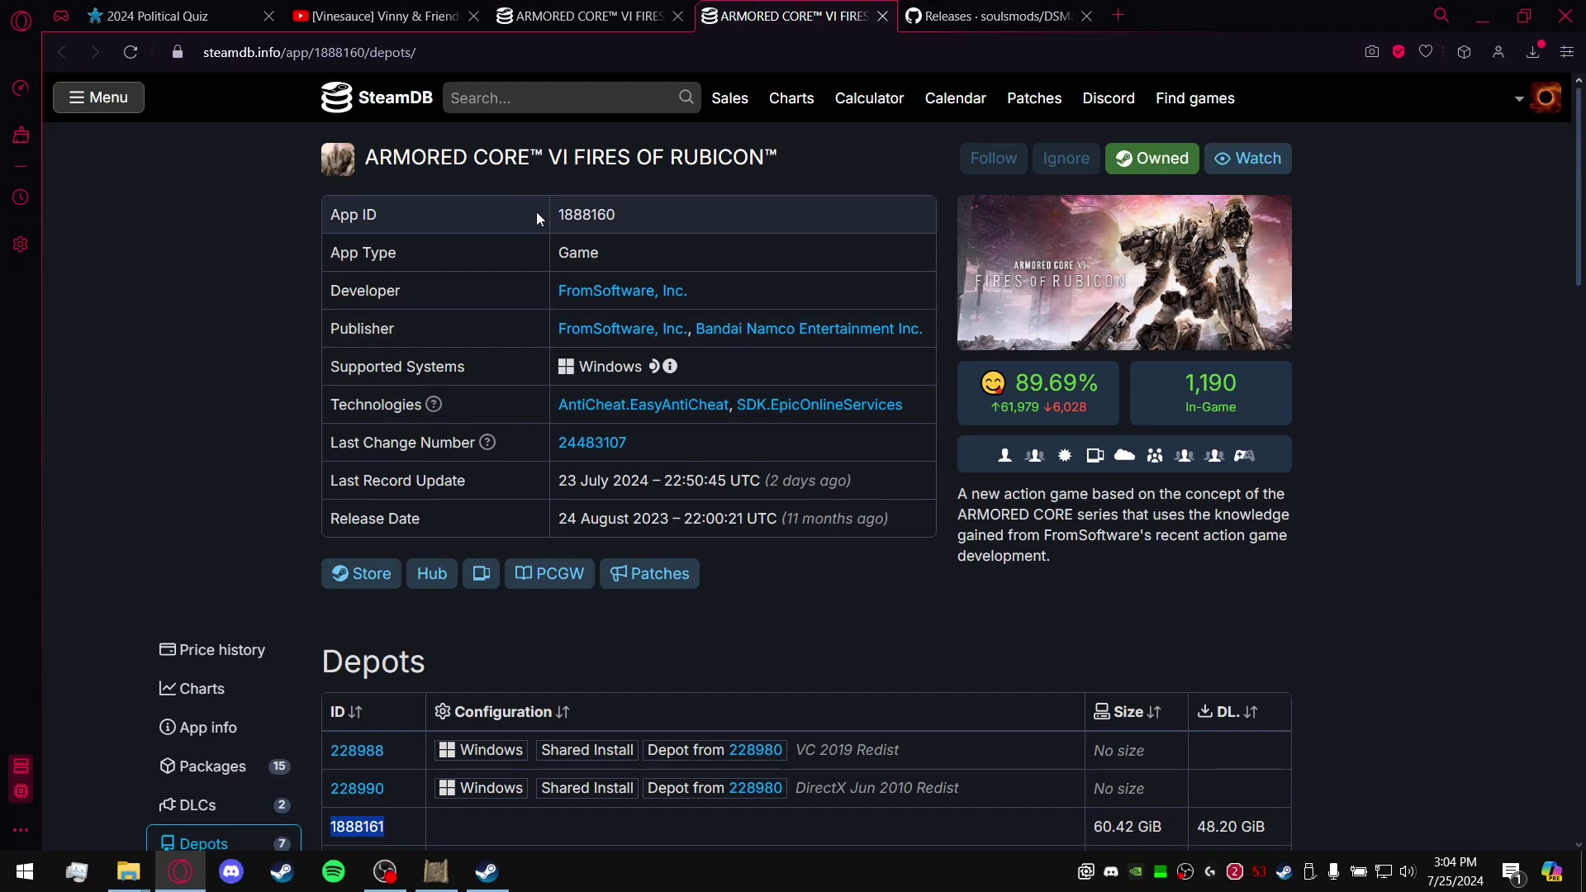
pyautogui.moveTo(537, 212); pyautogui.dragTo(633, 202)
pyautogui.click(633, 205)
pyautogui.moveTo(565, 216); pyautogui.dragTo(593, 216)
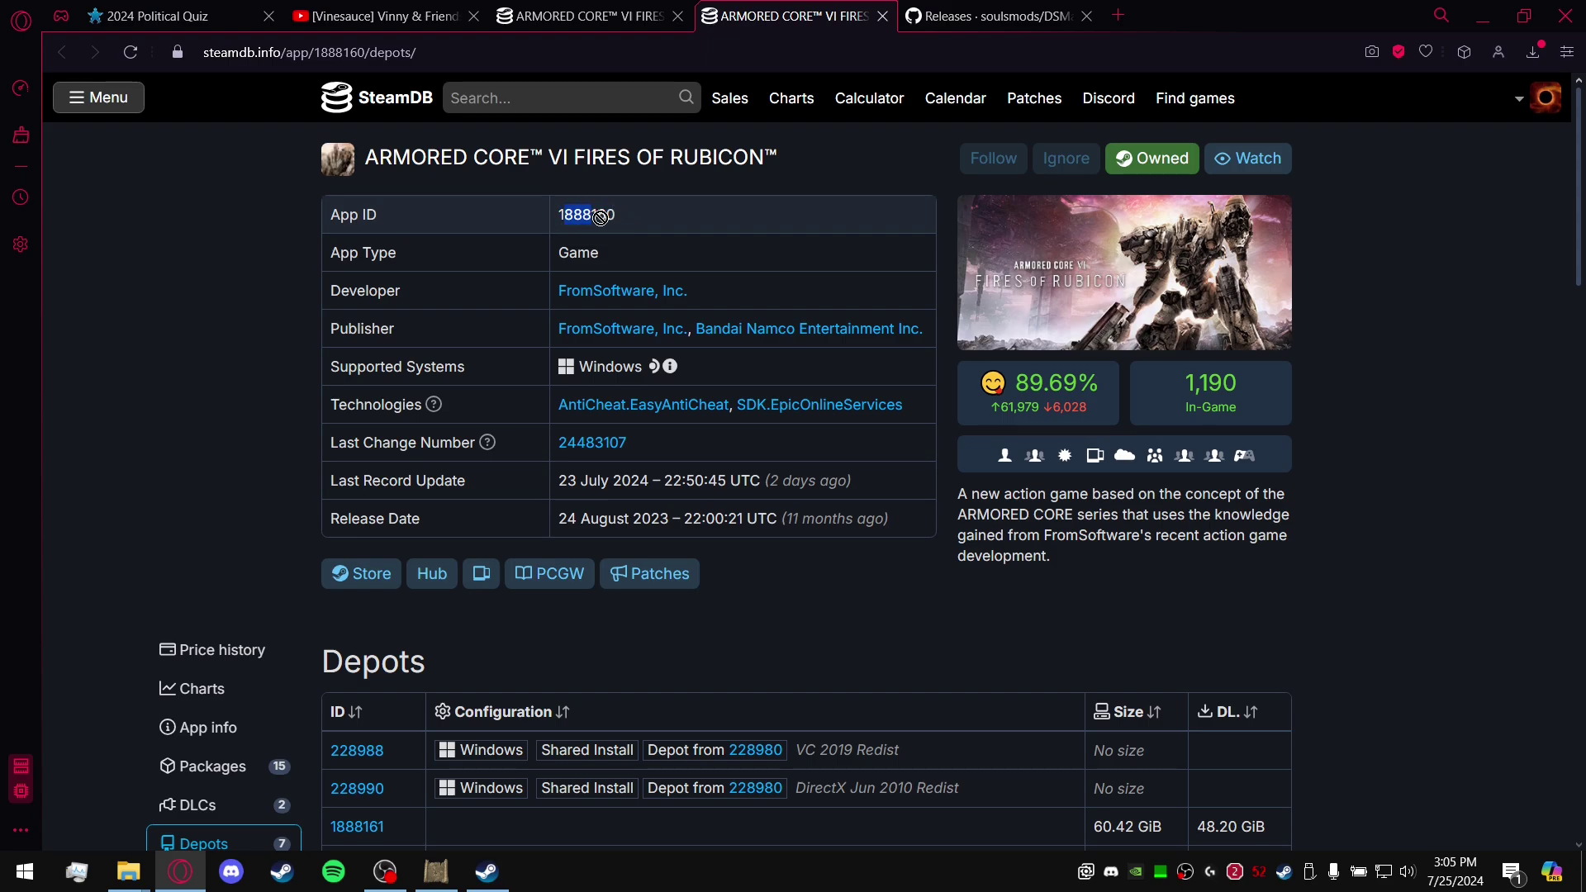
pyautogui.click(627, 217)
pyautogui.moveTo(626, 215); pyautogui.dragTo(554, 216)
pyautogui.hotkey('ctrl', 'c')
pyautogui.click(210, 53)
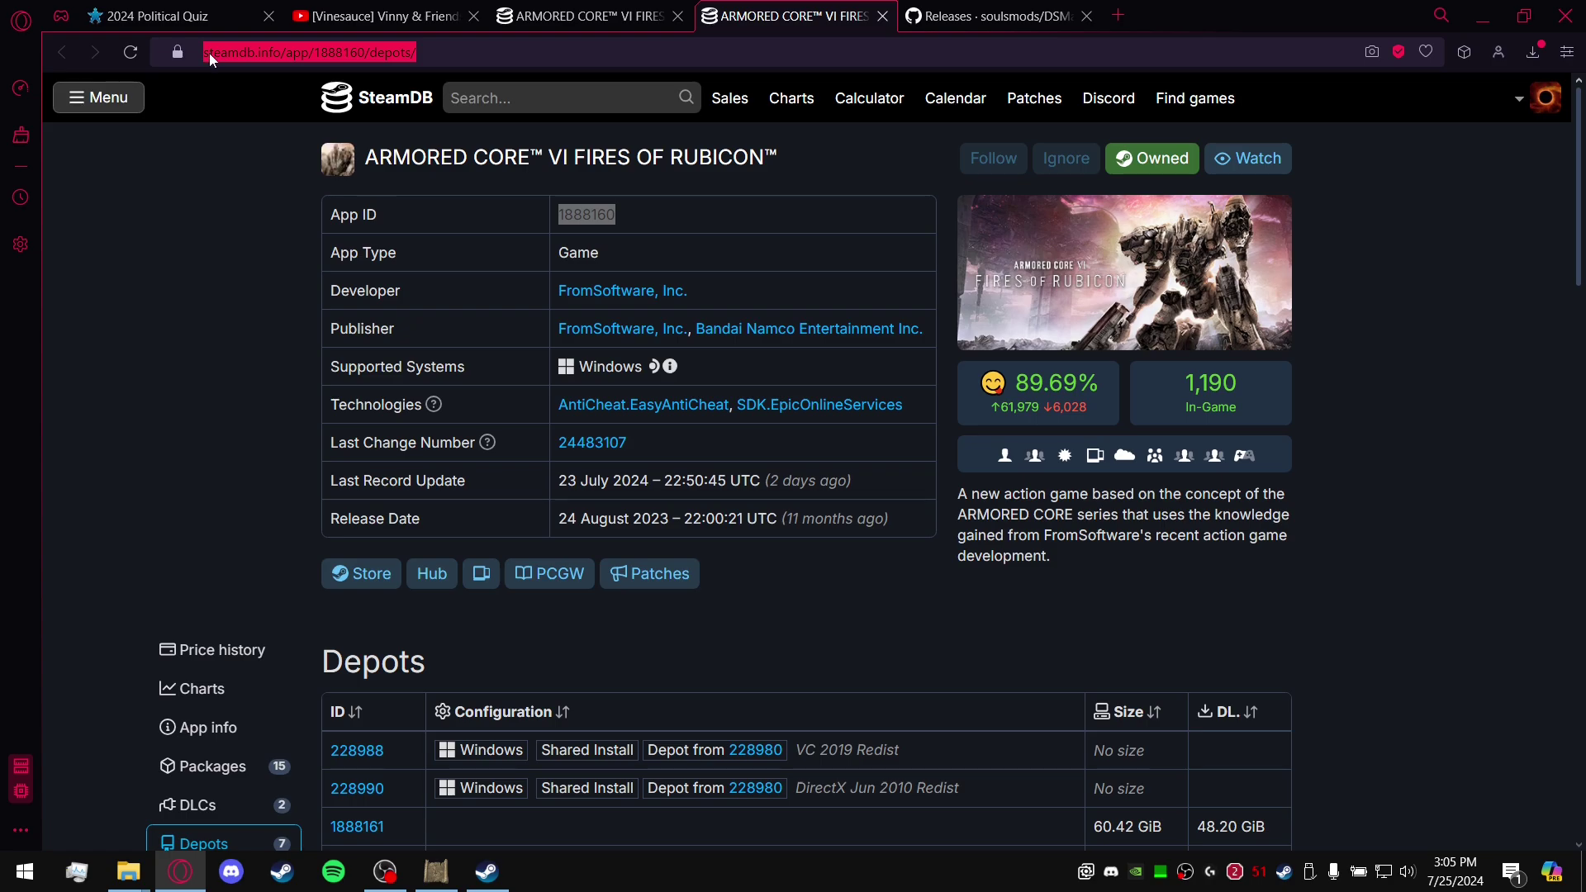
pyautogui.click(210, 53)
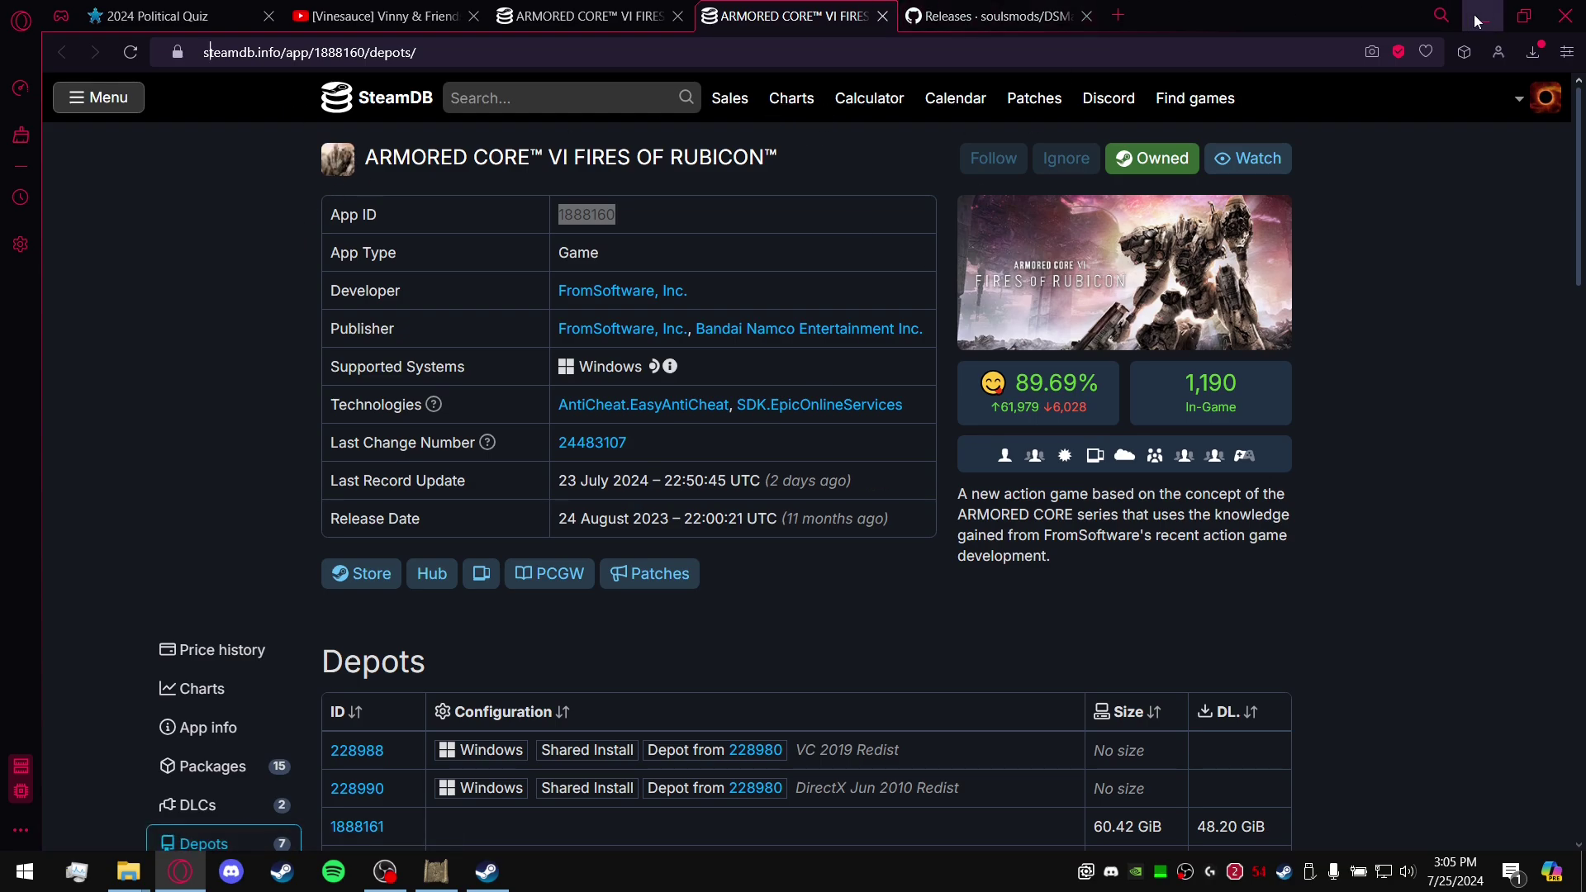
# Close the soulsmods releases tab, paste 1888160 into Steam's download_depot command, and scroll SteamDB to Depots.
pyautogui.click(1088, 16)
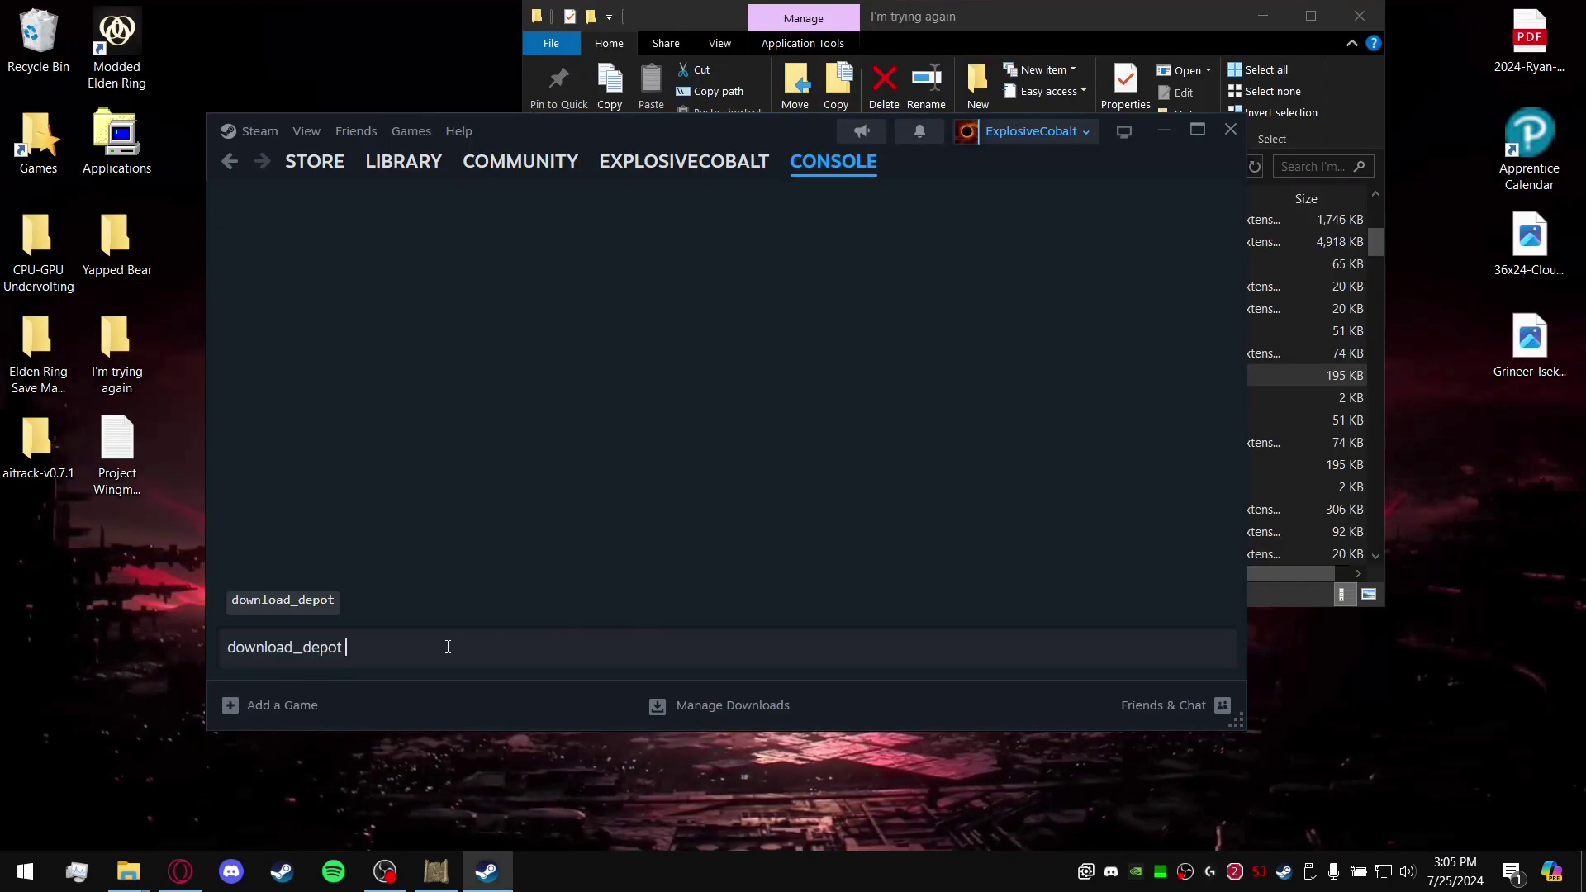
pyautogui.hotkey('ctrl', 'v')
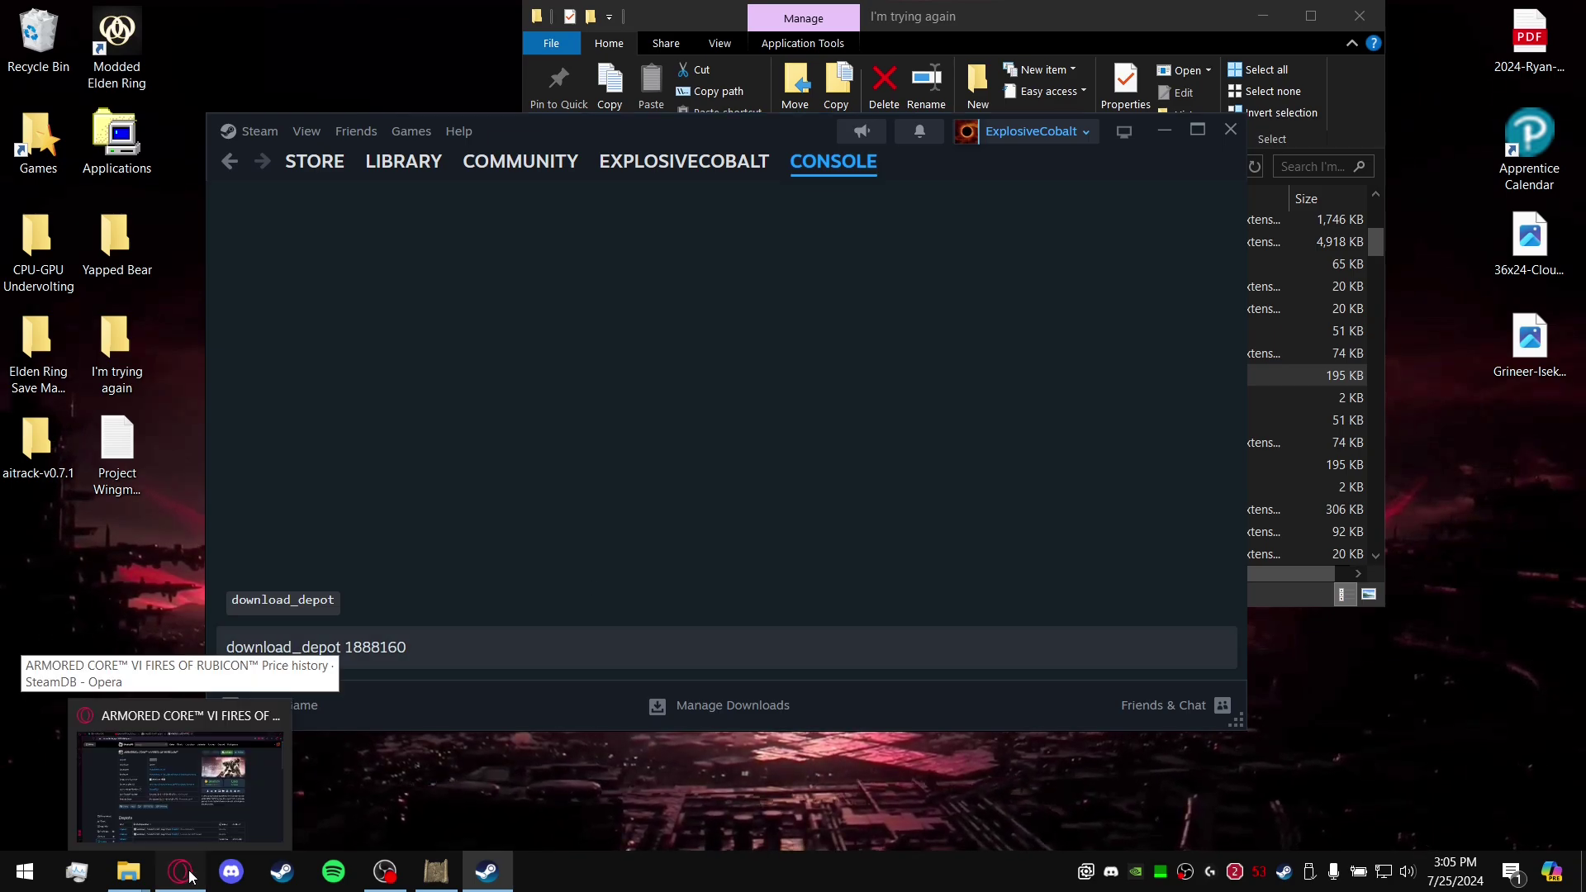
pyautogui.click(174, 785)
pyautogui.scroll(-3, 458, 404)
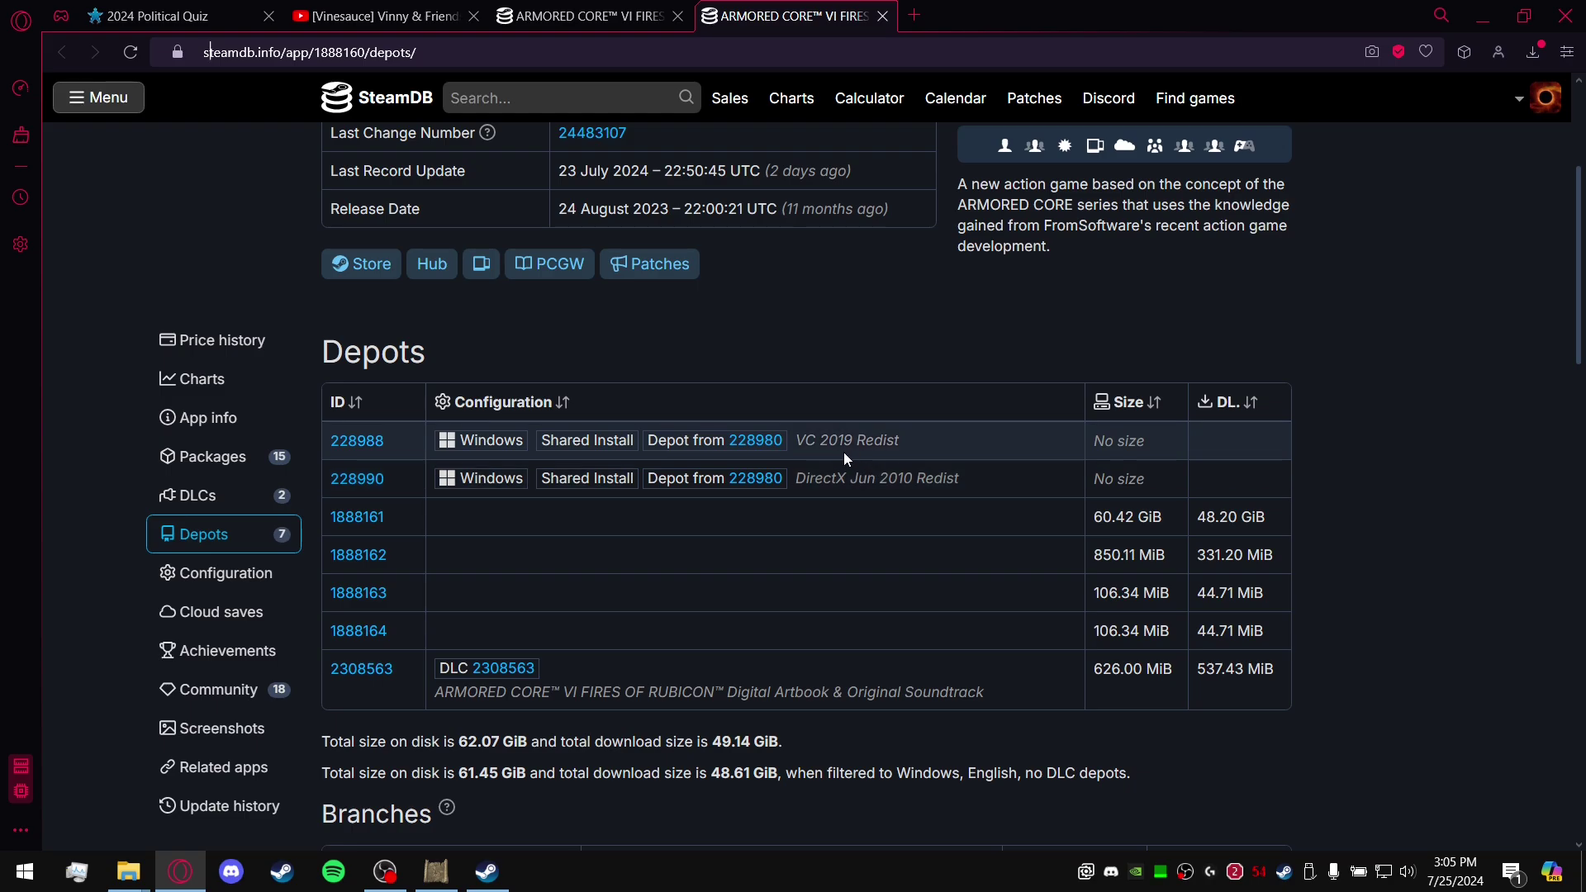
# Compare the SteamDB depot descriptions and sizes, then select main game depot ID 1888161.
pyautogui.moveTo(799, 438); pyautogui.dragTo(928, 434)
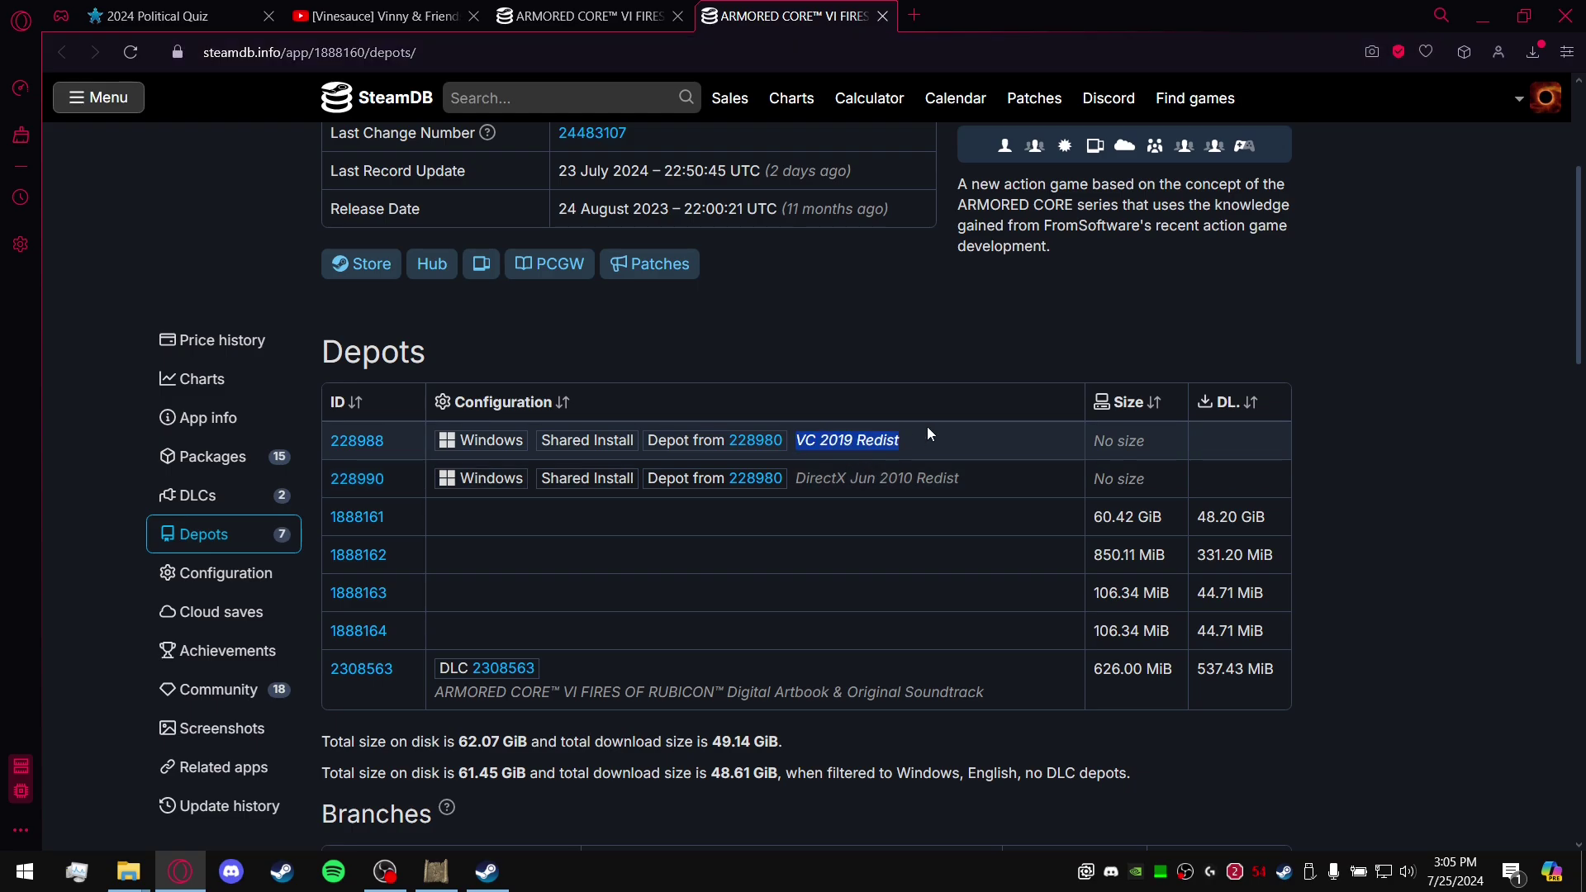
pyautogui.click(827, 446)
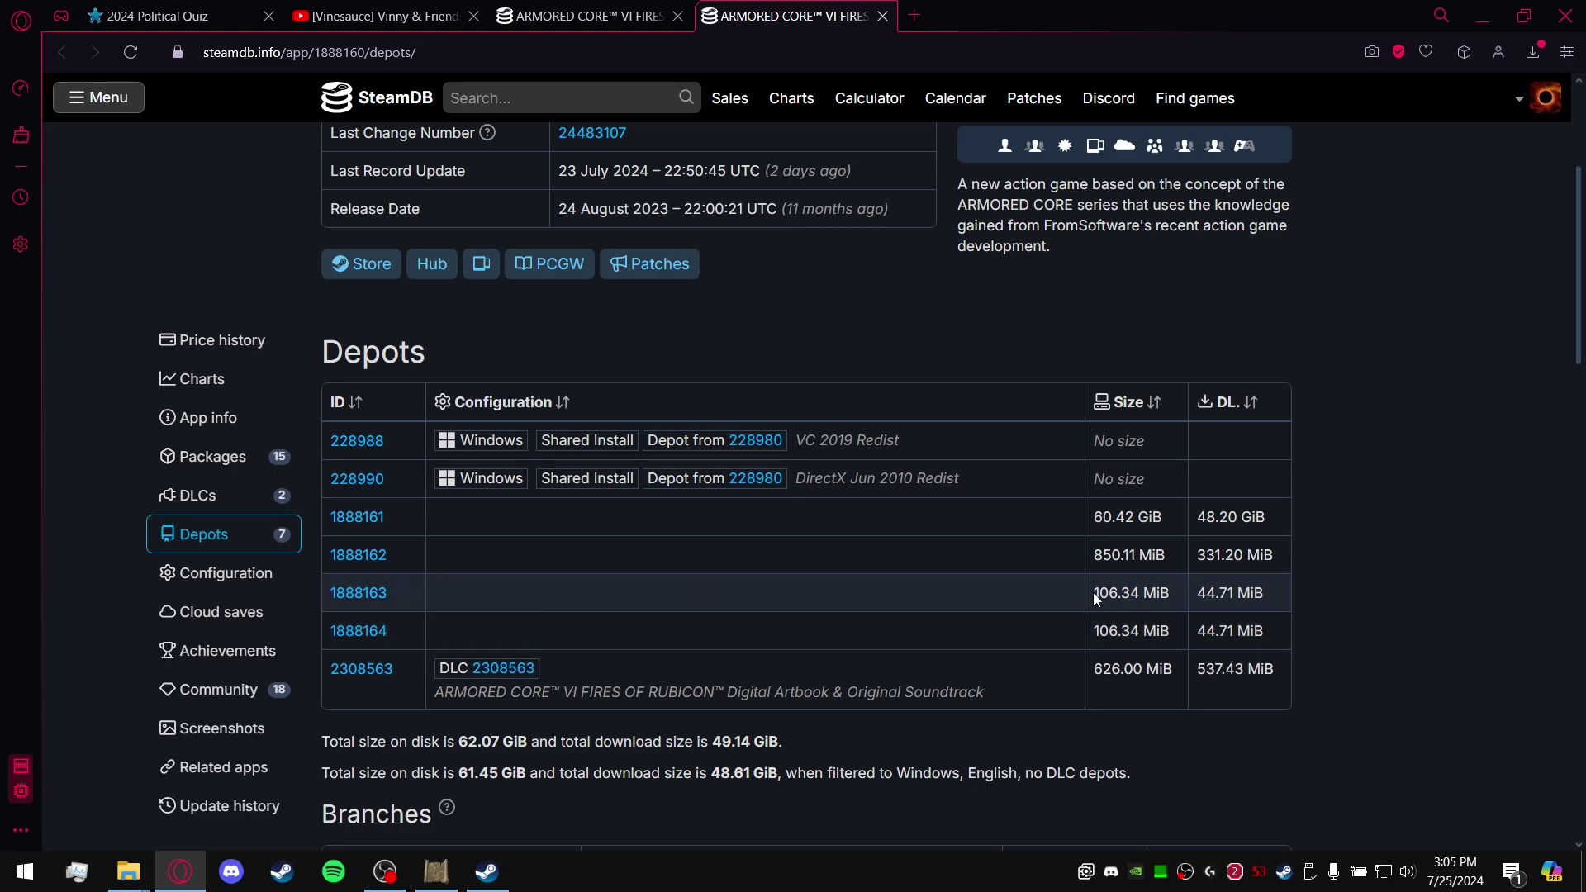
pyautogui.moveTo(1096, 599); pyautogui.dragTo(1230, 629)
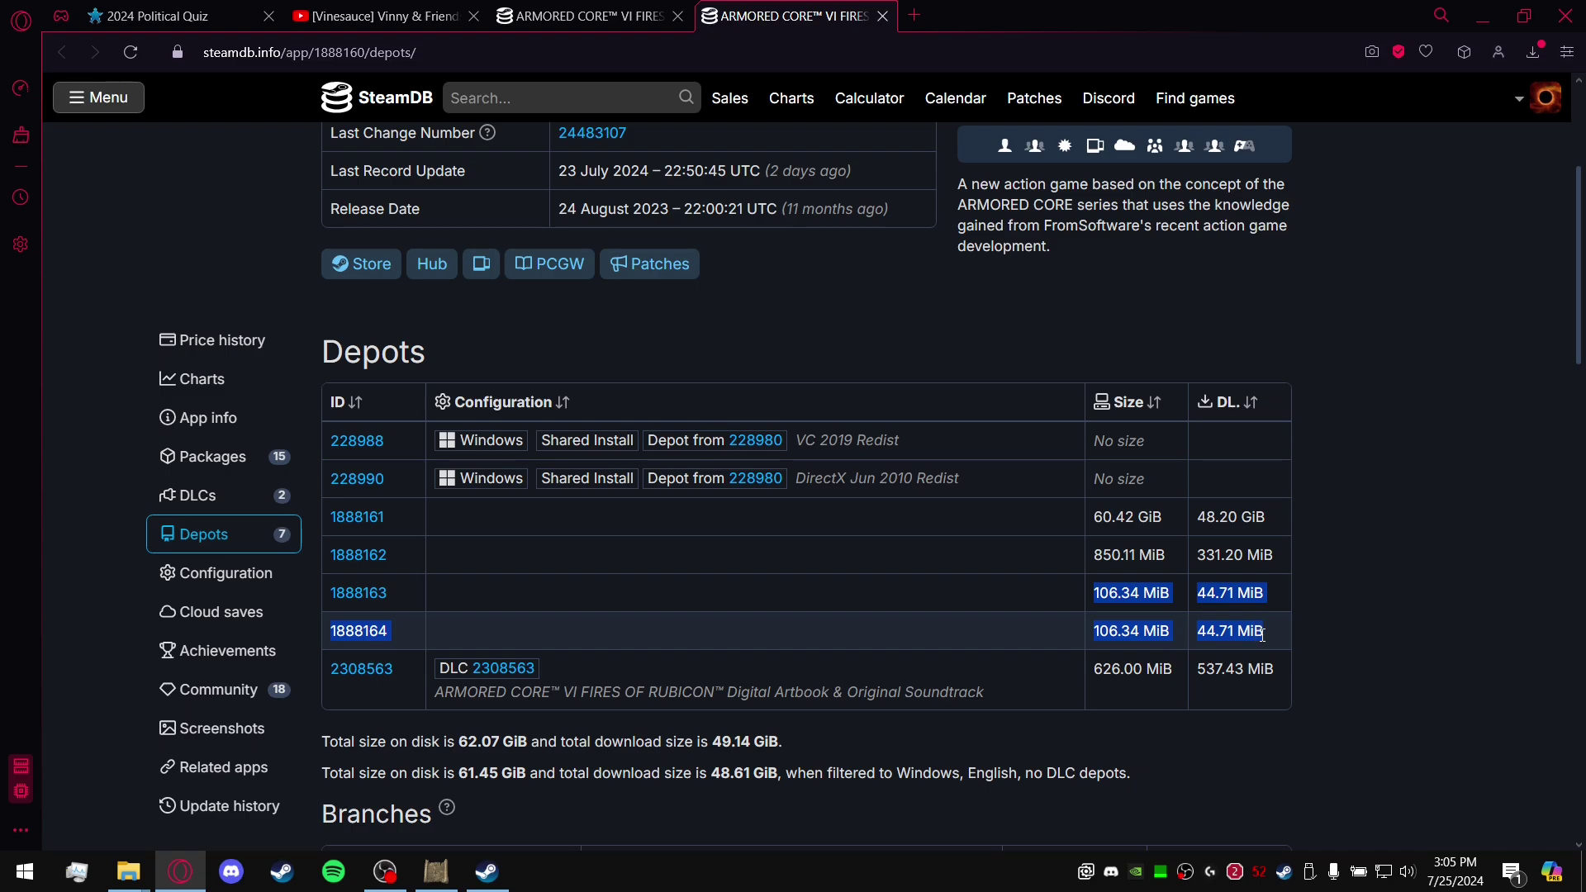
pyautogui.click(1259, 633)
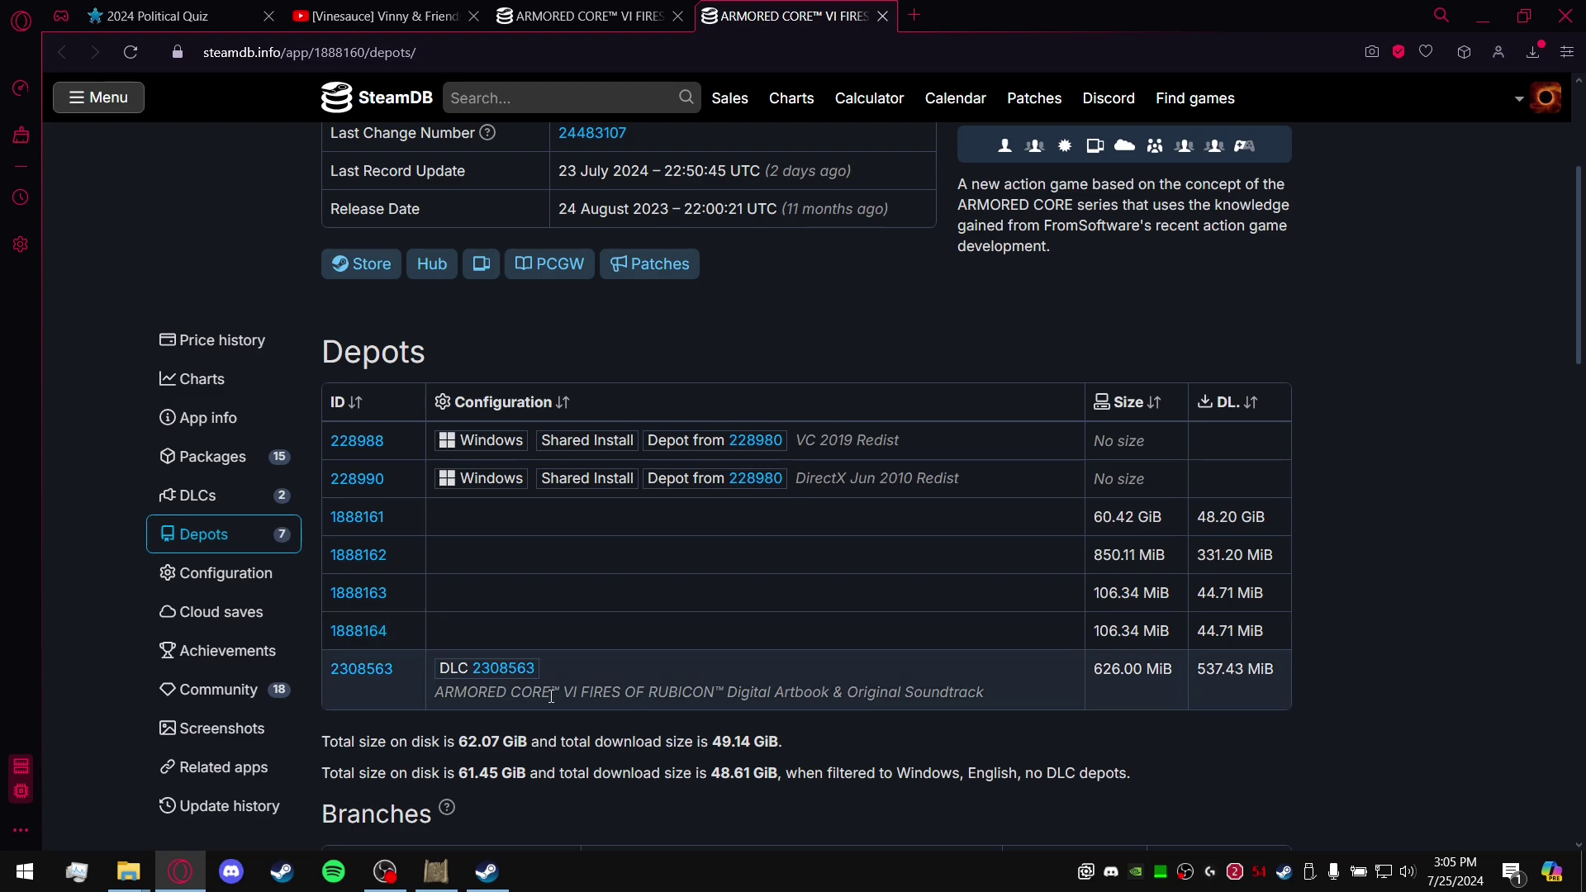
pyautogui.moveTo(433, 692); pyautogui.dragTo(824, 696)
pyautogui.click(827, 697)
pyautogui.moveTo(389, 518); pyautogui.dragTo(346, 518)
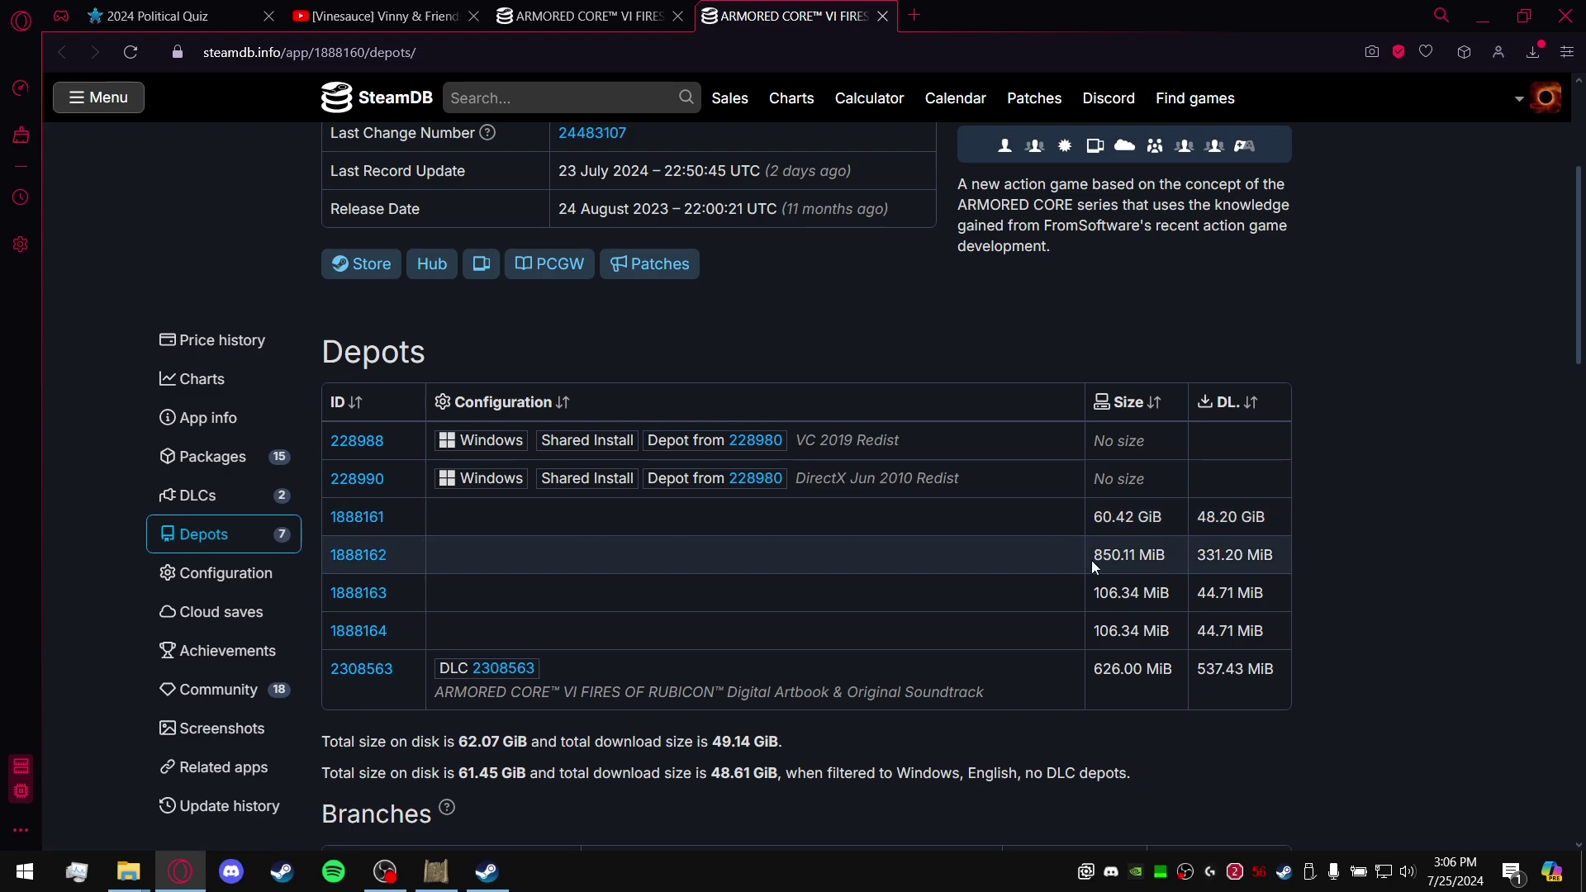
pyautogui.moveTo(1089, 564); pyautogui.dragTo(1240, 555)
pyautogui.click(1286, 554)
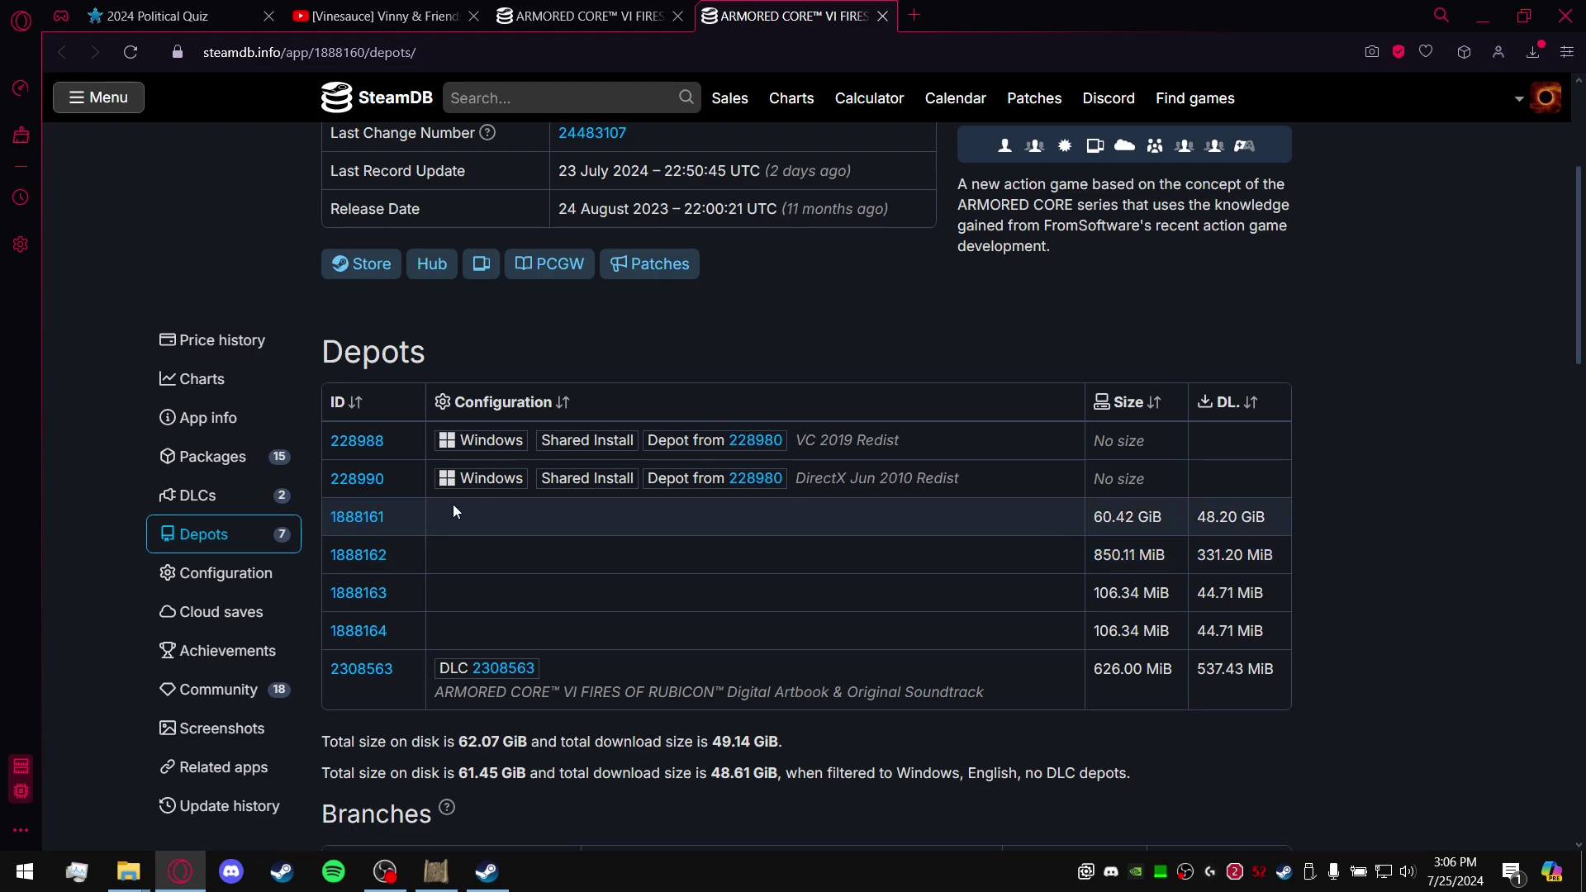
pyautogui.moveTo(1106, 514); pyautogui.dragTo(1268, 513)
pyautogui.click(1204, 513)
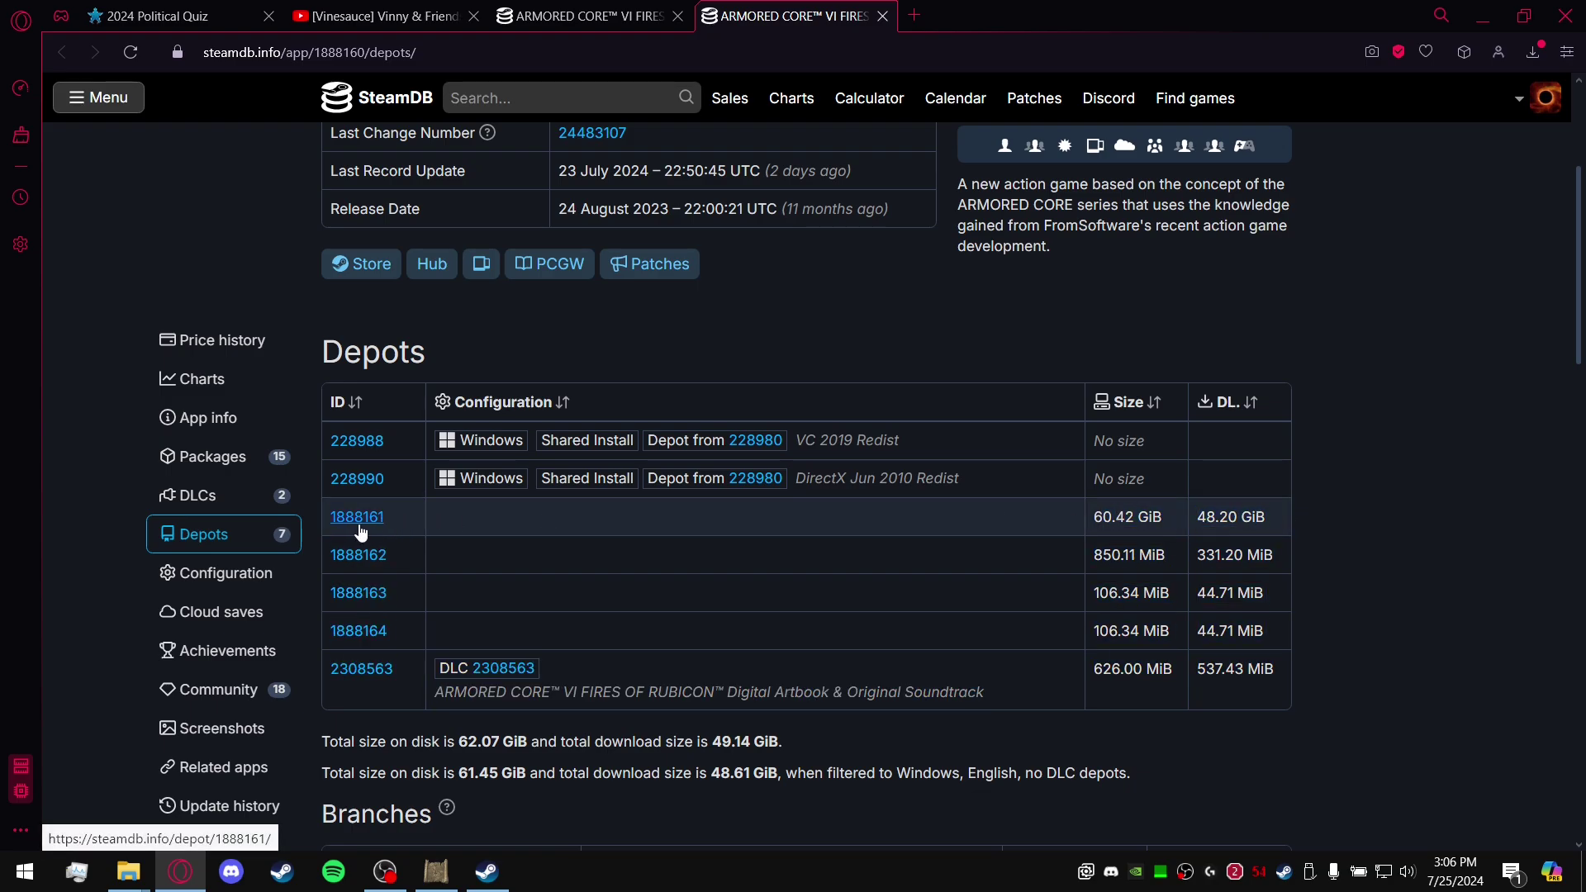
pyautogui.moveTo(388, 519); pyautogui.dragTo(330, 519)
pyautogui.hotkey('ctrl', 'c')
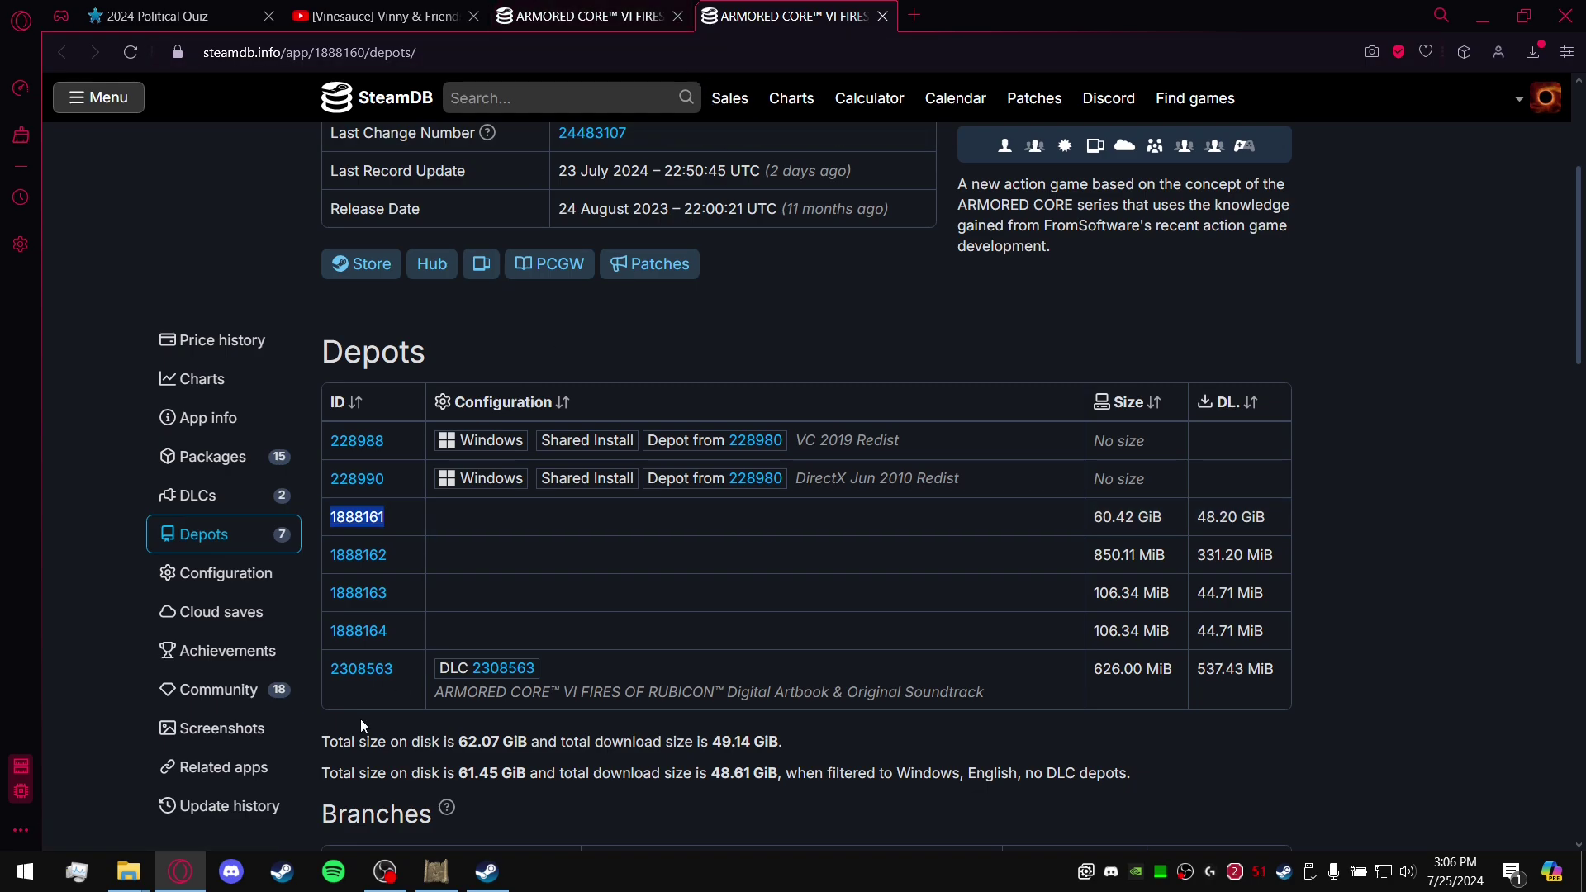
# Append depot 1888161 to Steam's download_depot 1888160 command and minimize Steam.
pyautogui.click(487, 872)
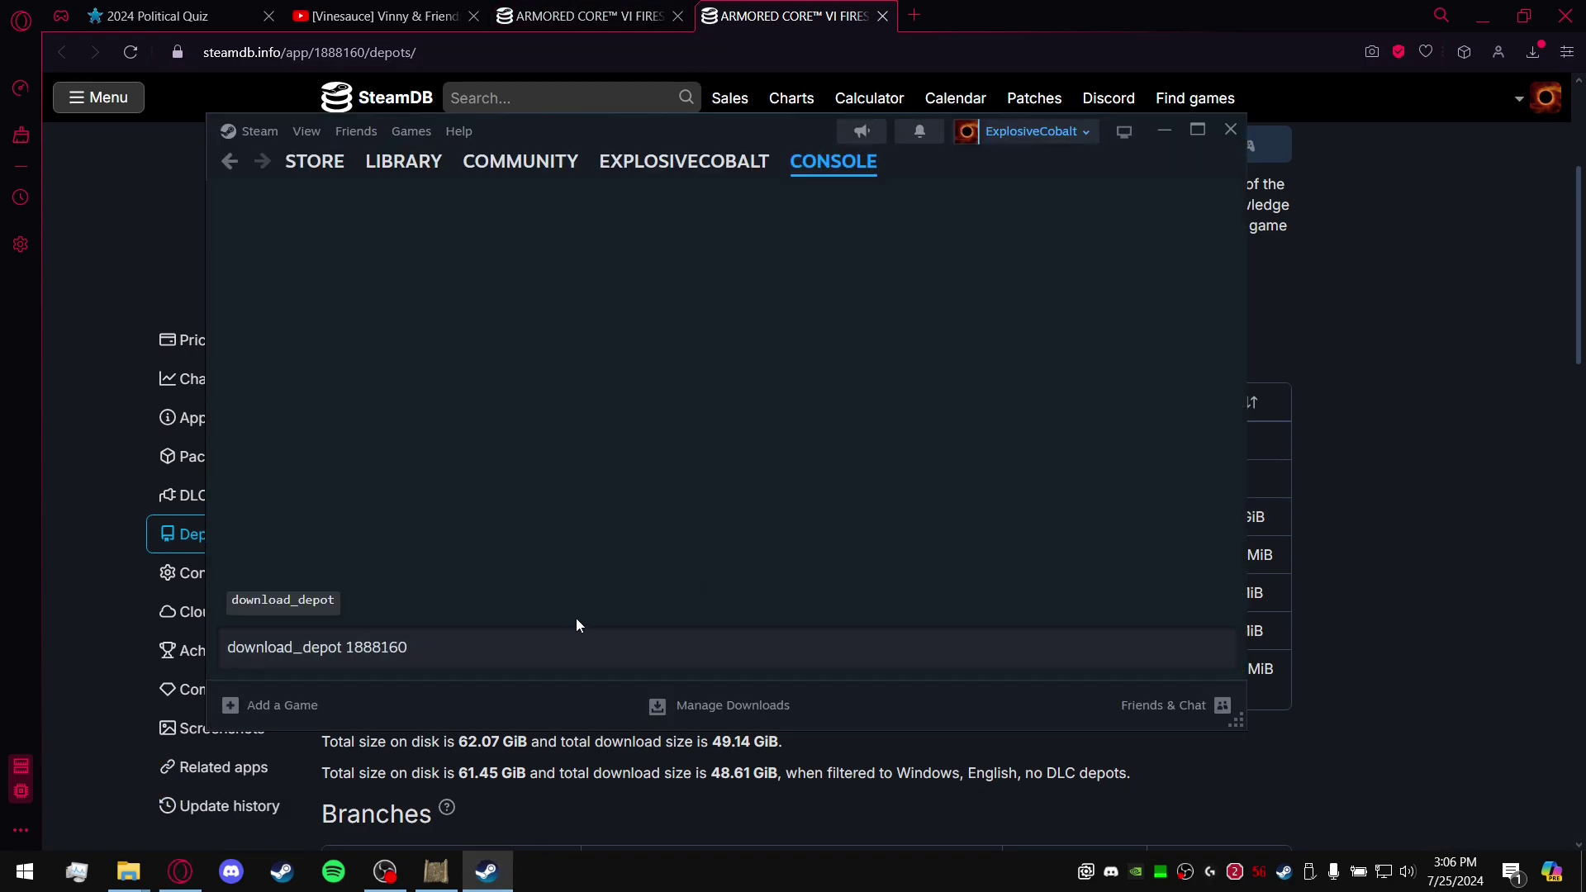
pyautogui.hotkey('ctrl', 'v')
pyautogui.click(1161, 136)
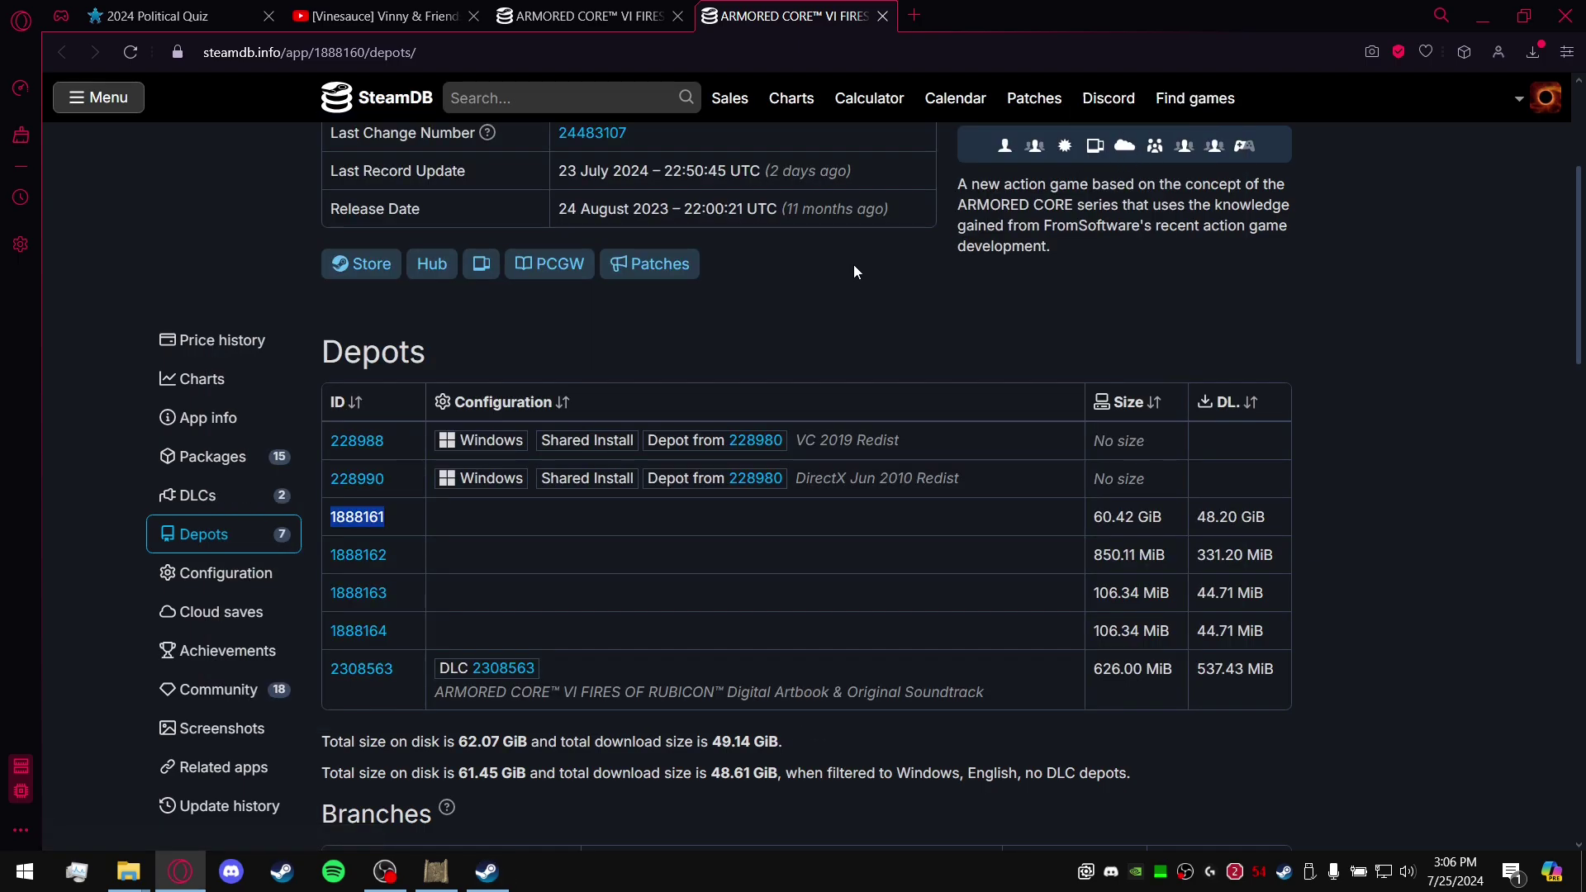
# Check DSMapStudio's param version against the SteamDB builds list, noting the 1.03.1 and 1.02 updates.
pyautogui.click(626, 17)
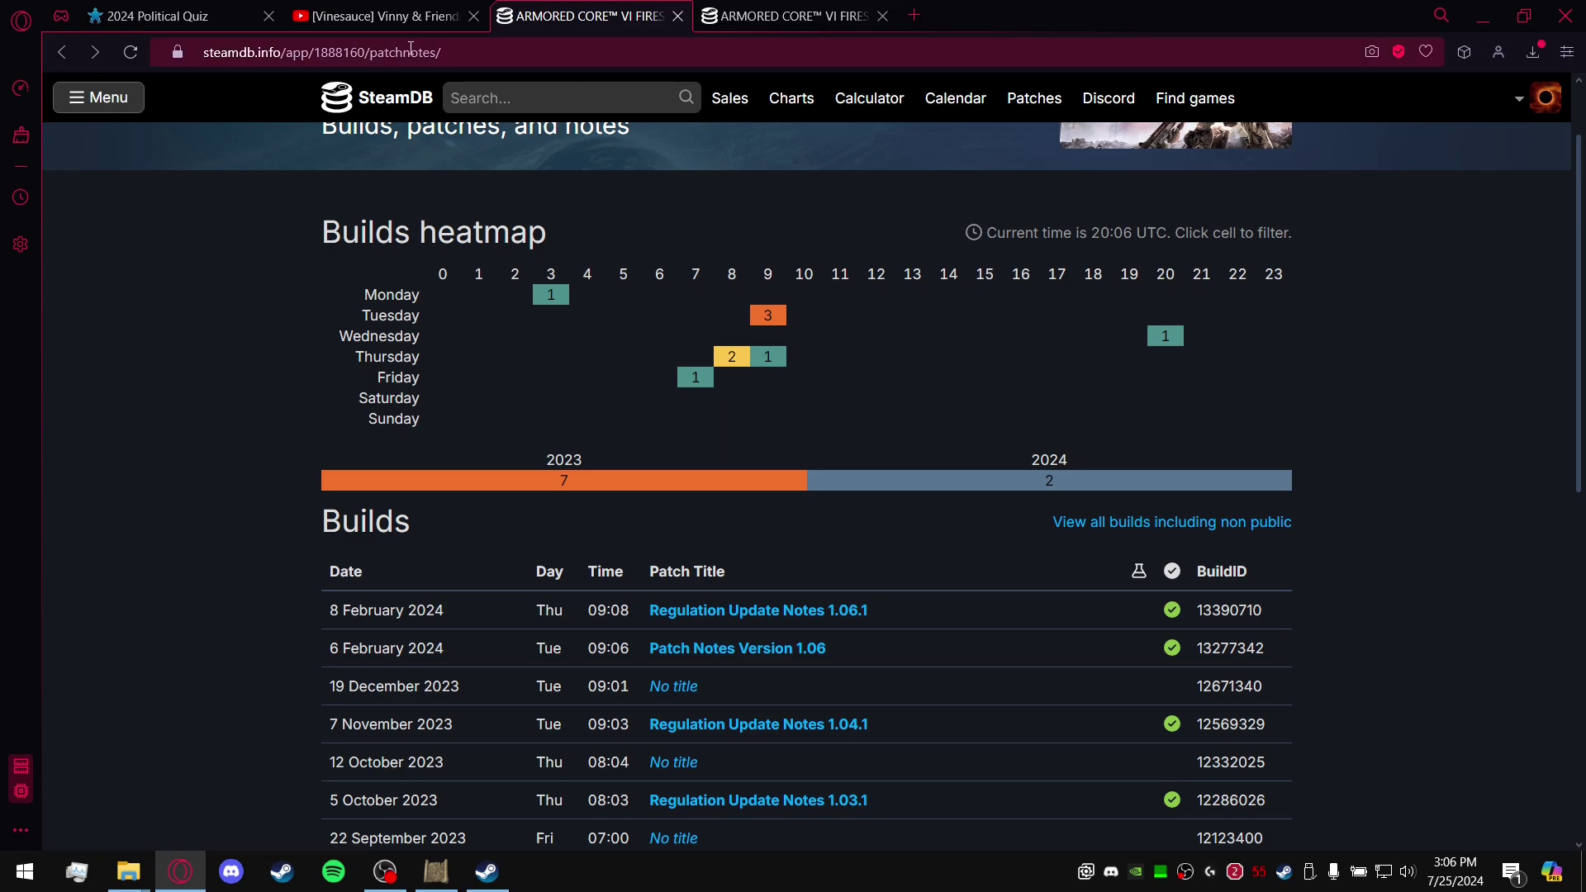
pyautogui.scroll(-1, 314, 341)
pyautogui.scroll(-1, 342, 356)
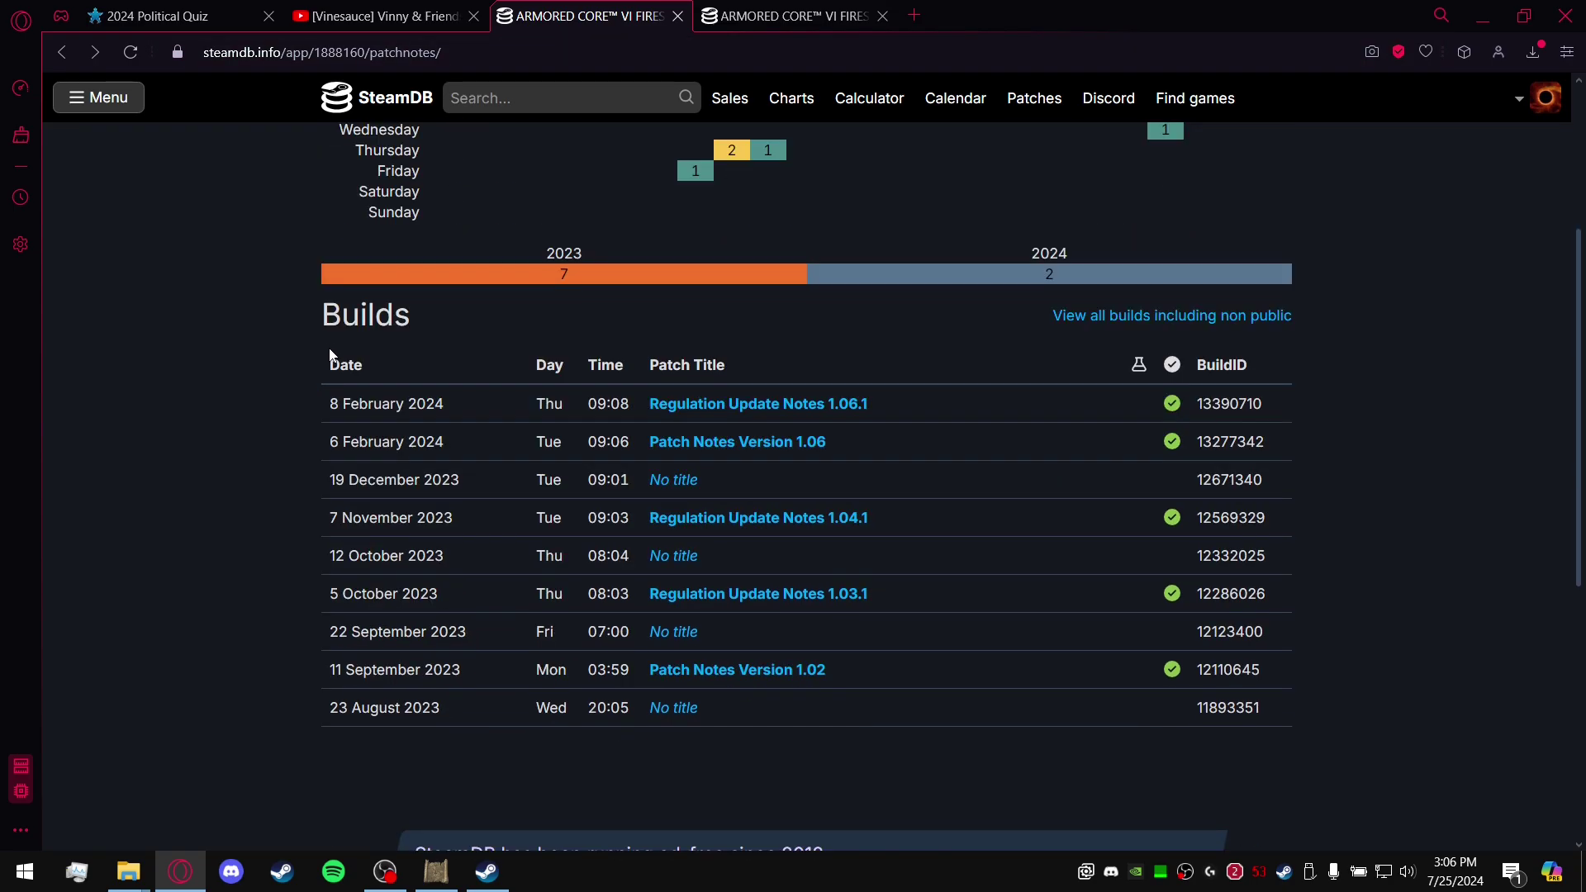
pyautogui.click(437, 876)
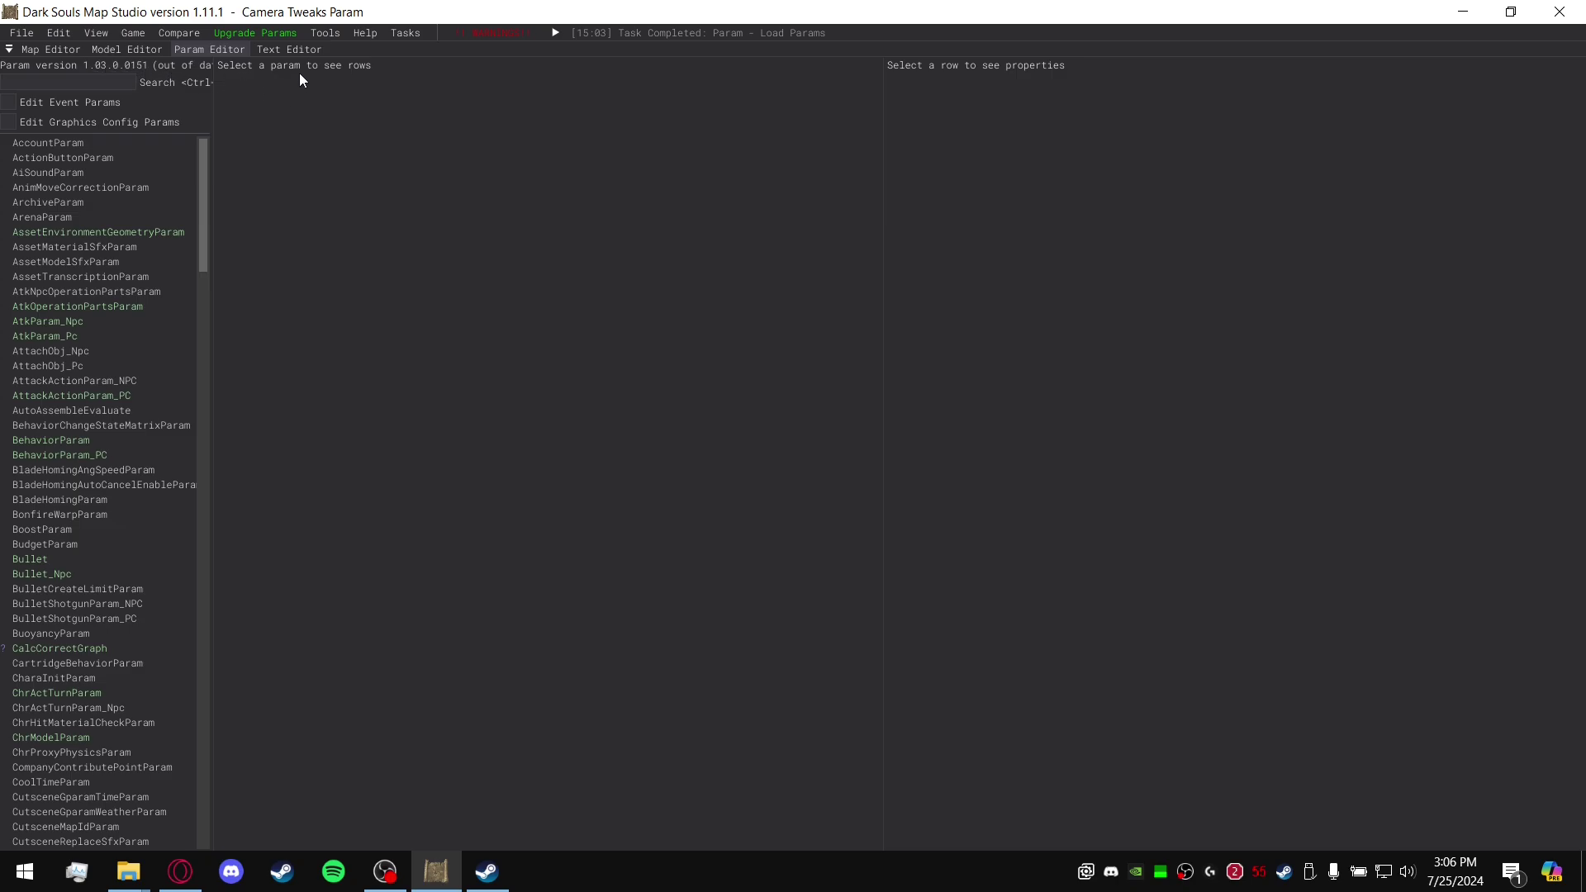
pyautogui.click(1464, 12)
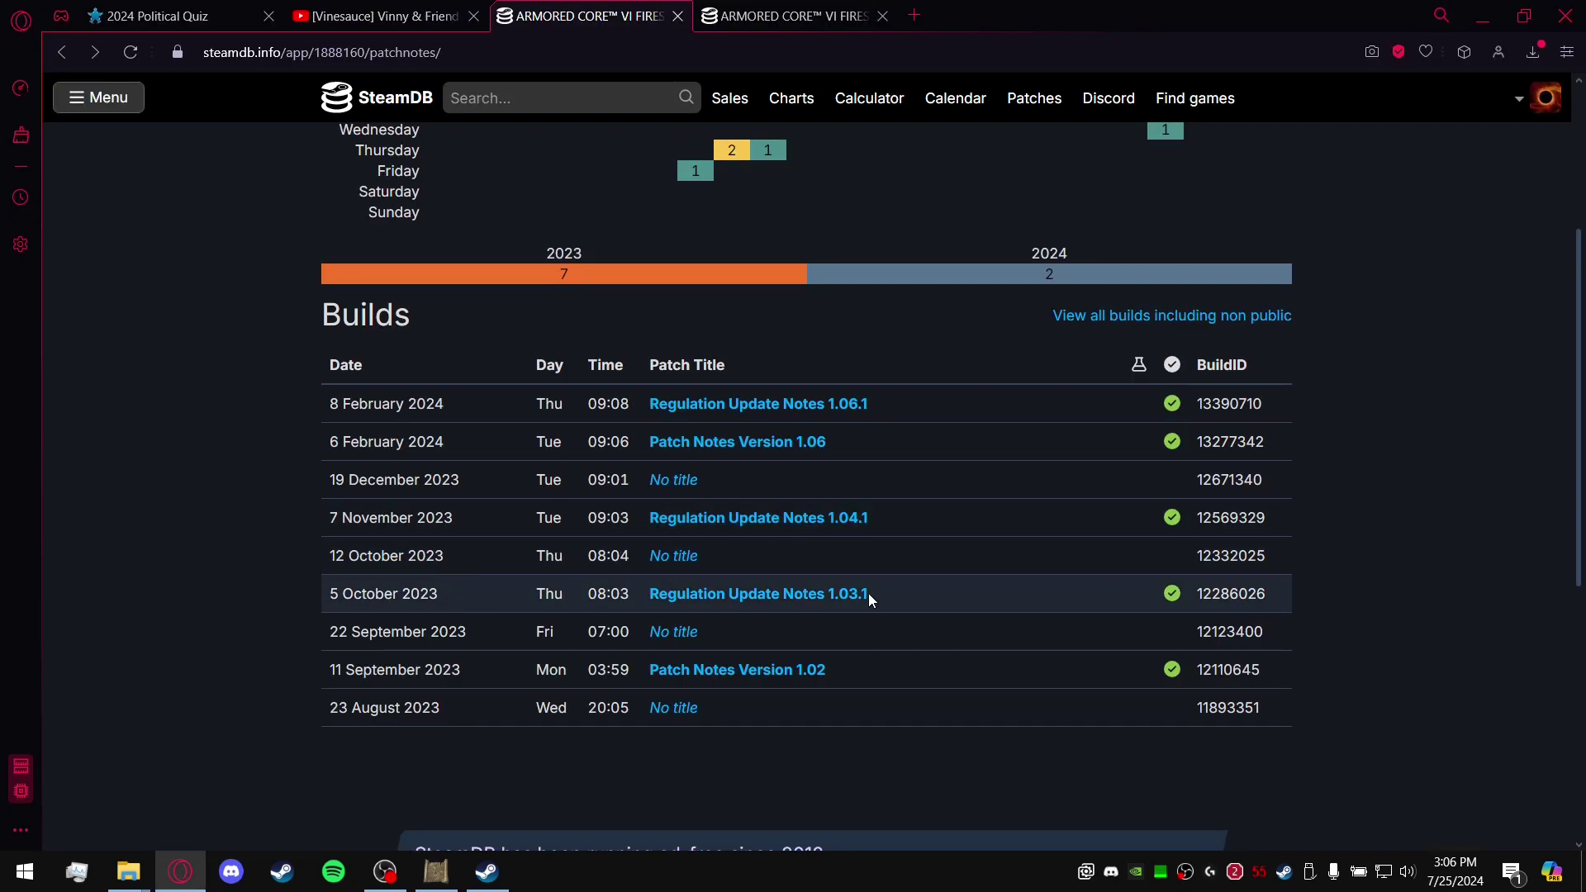
pyautogui.moveTo(867, 595); pyautogui.dragTo(834, 604)
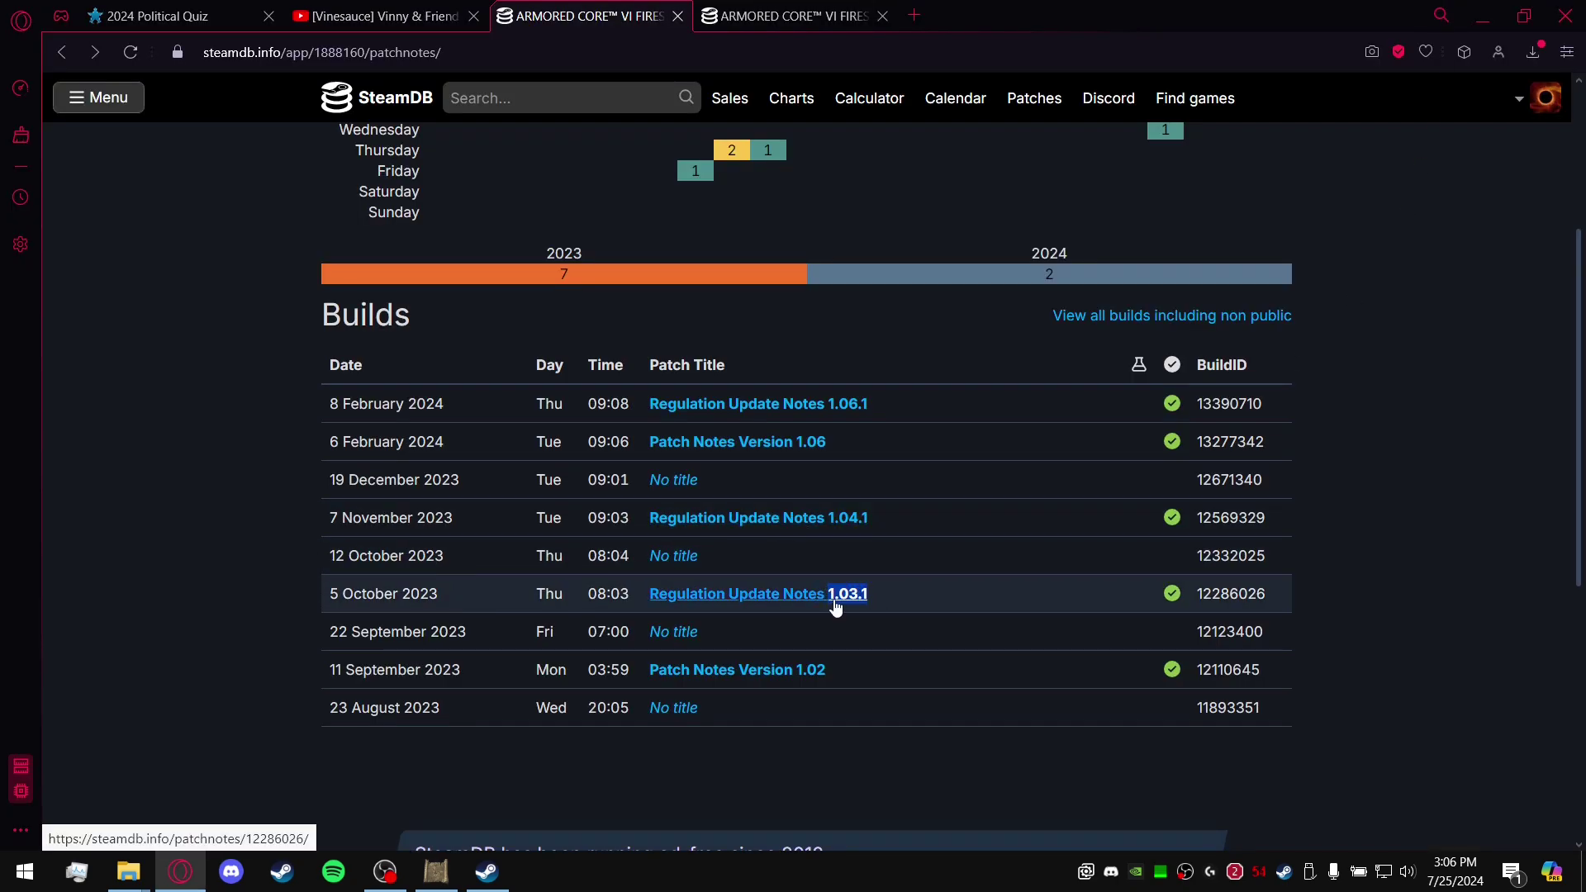
pyautogui.click(893, 601)
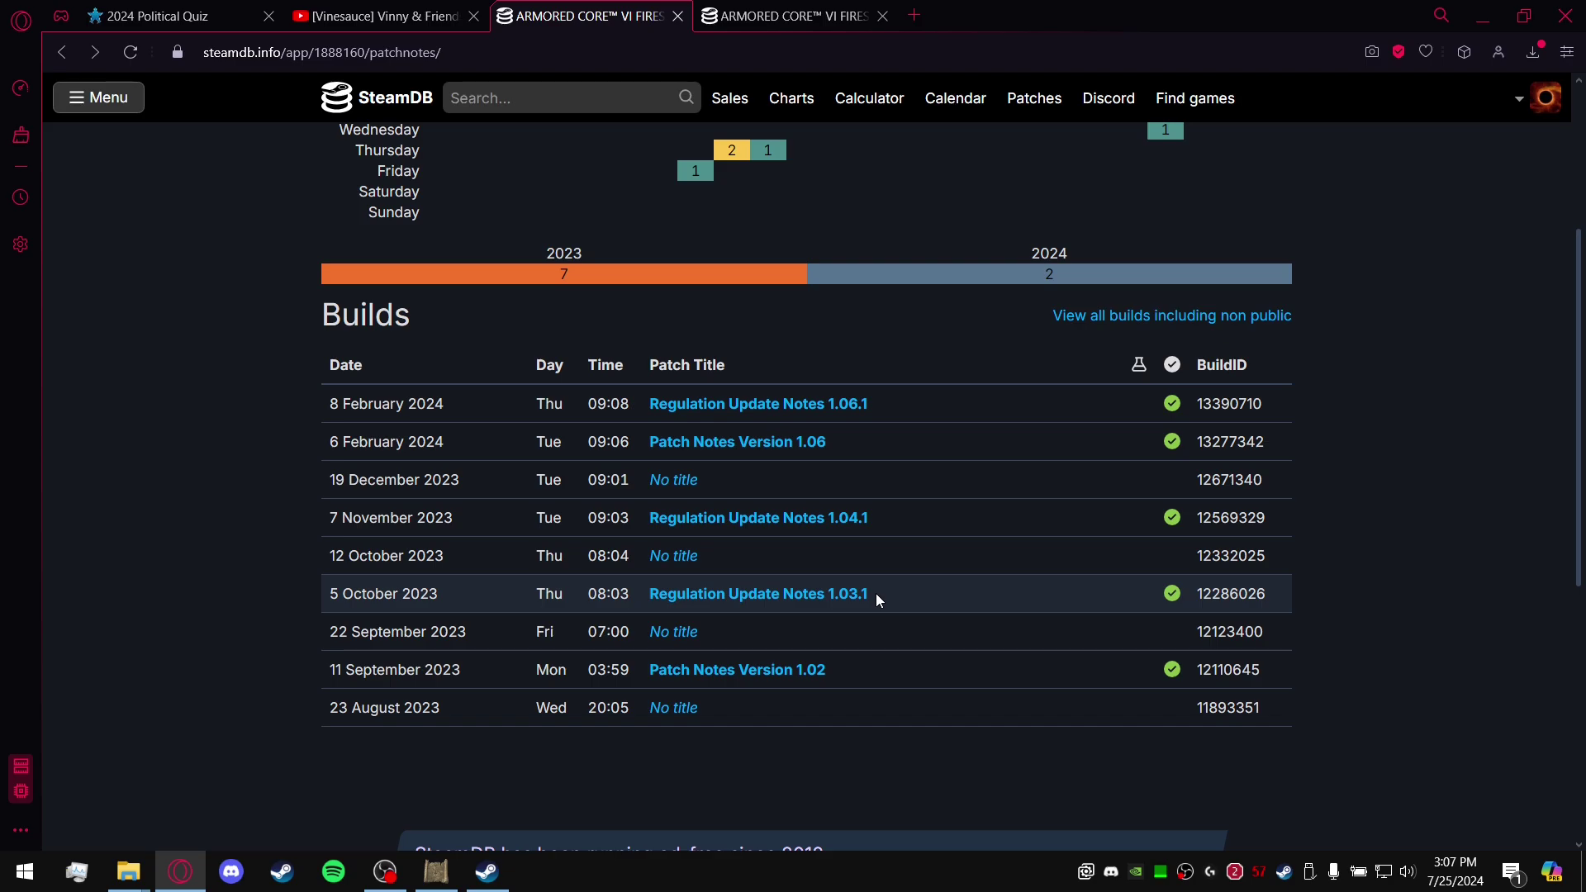
pyautogui.moveTo(846, 673); pyautogui.dragTo(799, 673)
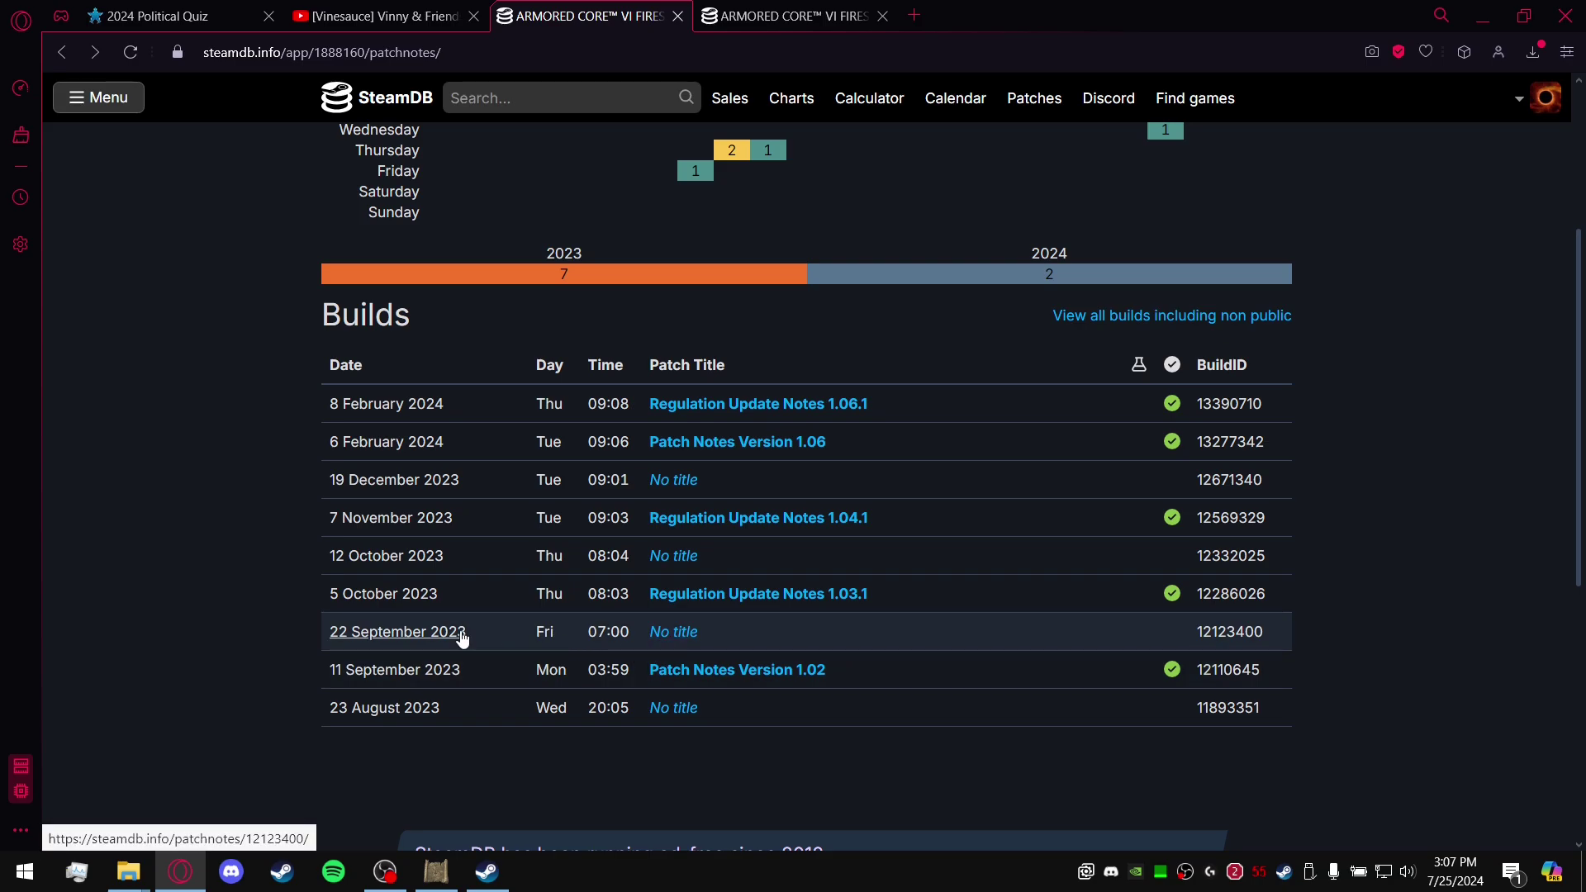
pyautogui.click(693, 637)
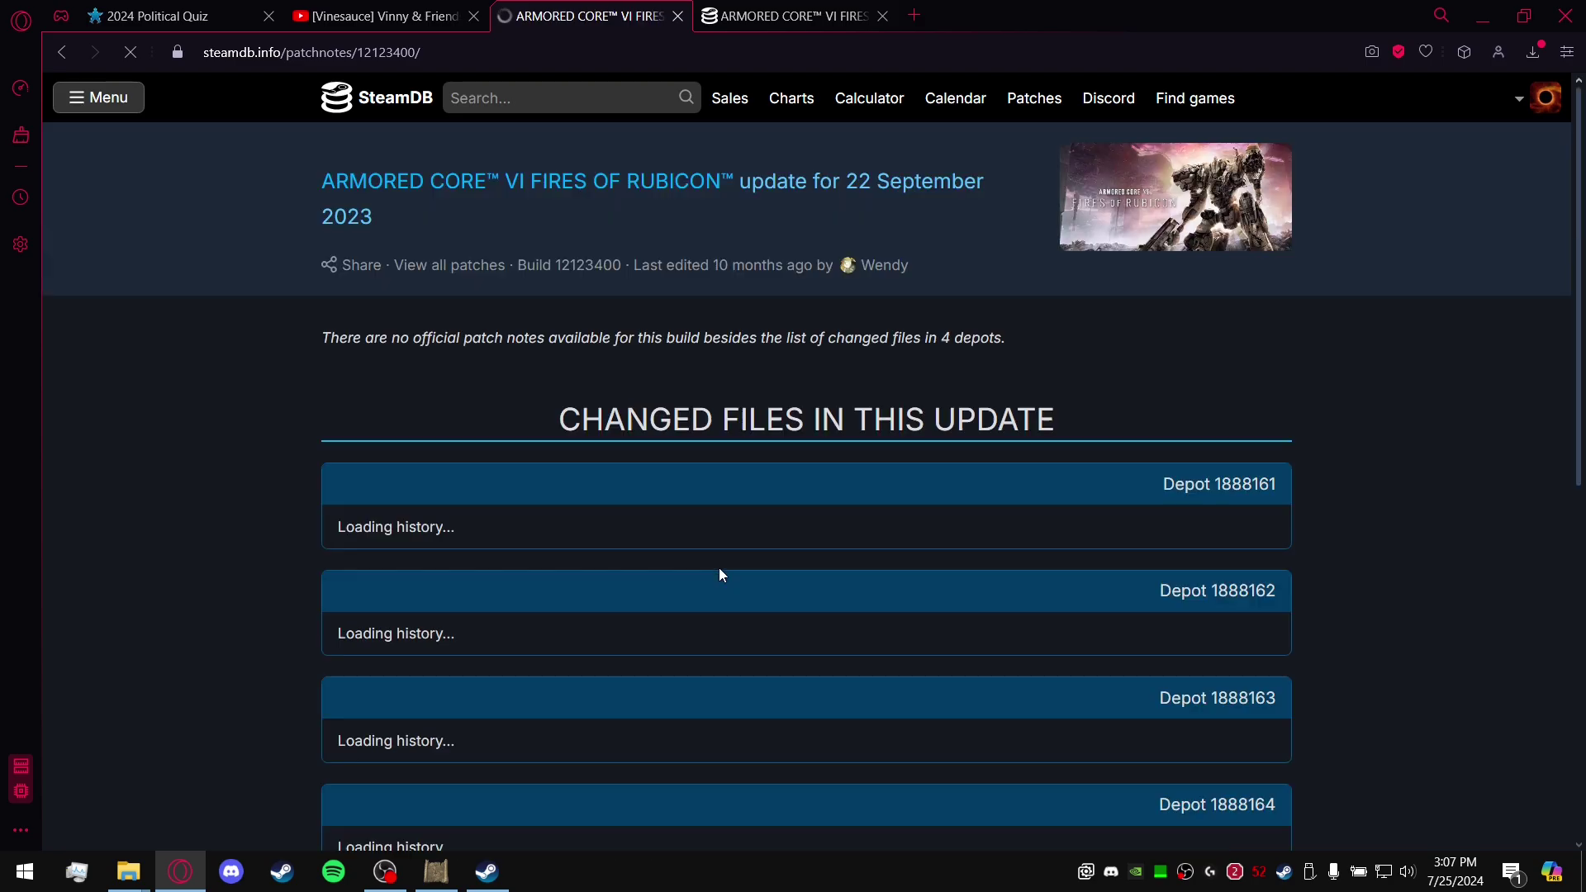
pyautogui.scroll(-1, 375, 374)
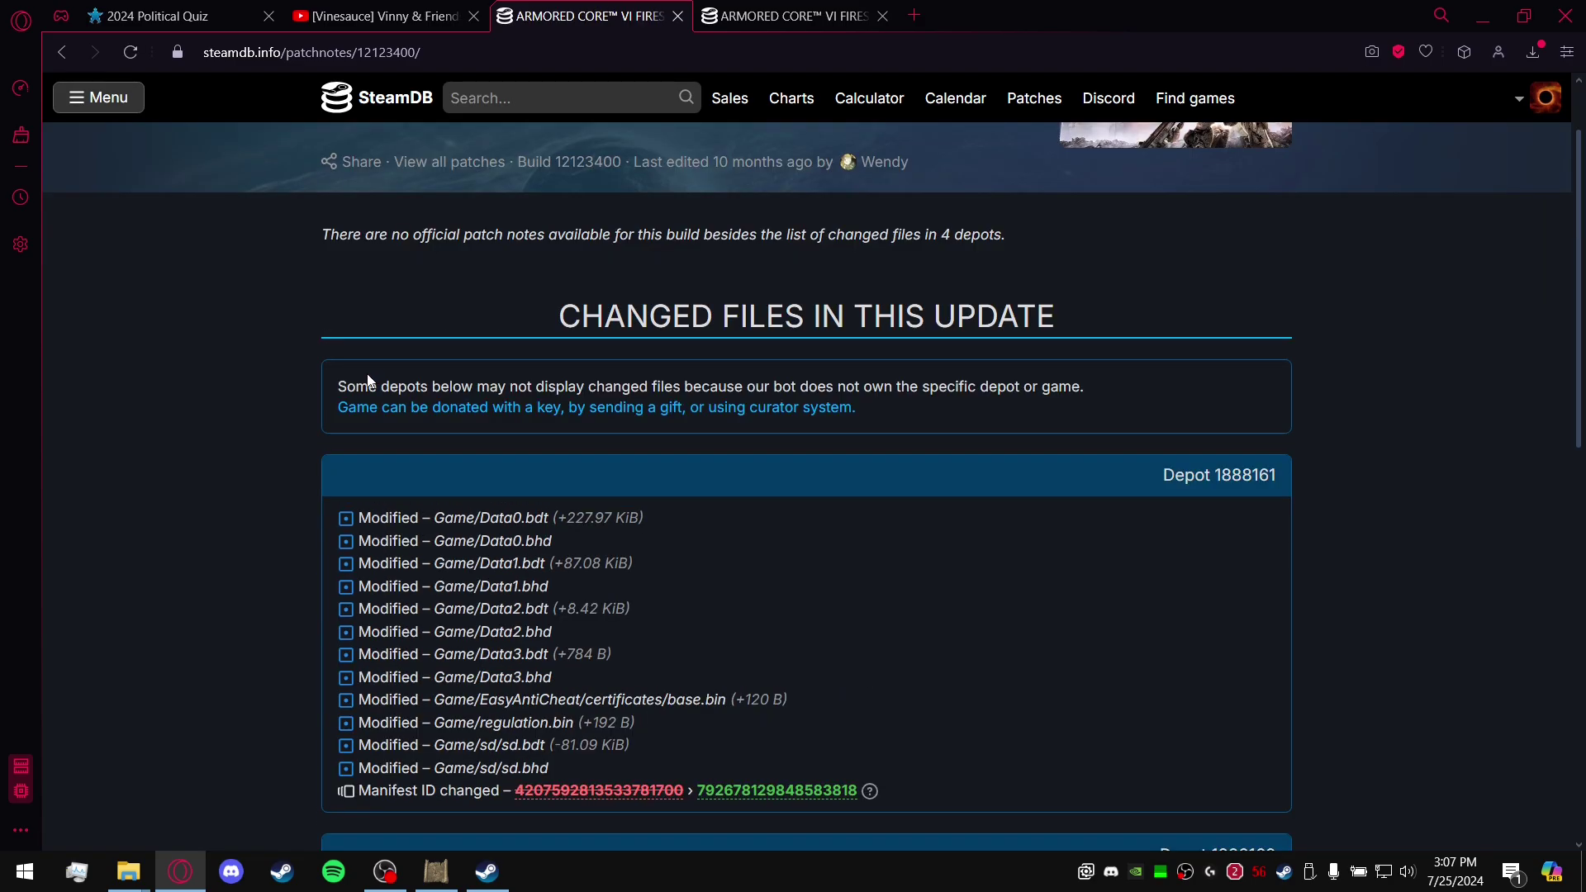
pyautogui.scroll(-1, 369, 377)
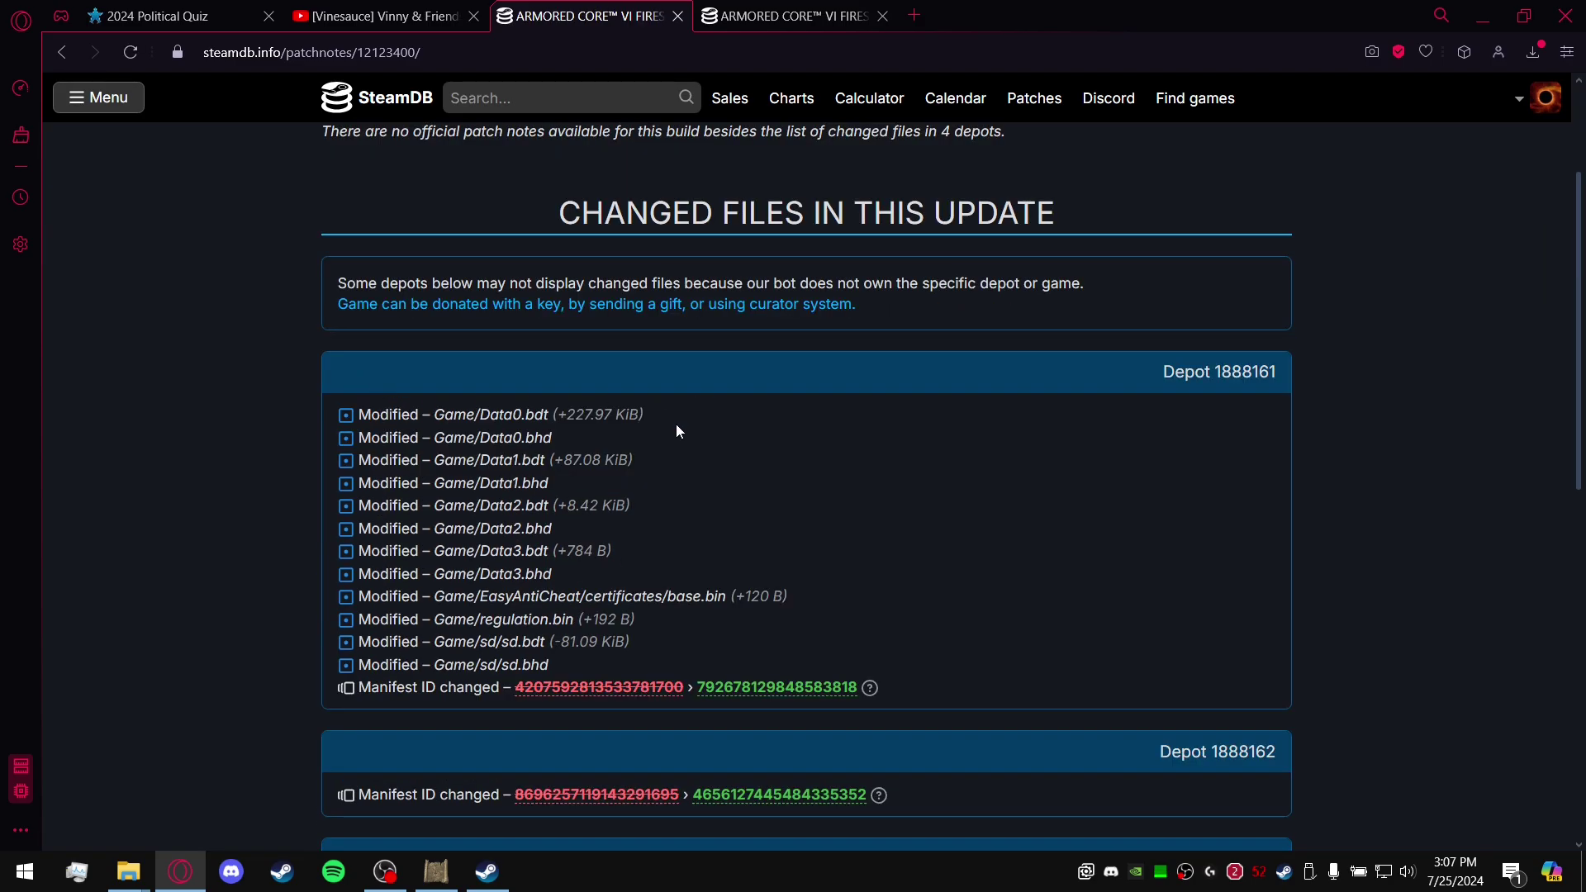
pyautogui.scroll(-1, 695, 458)
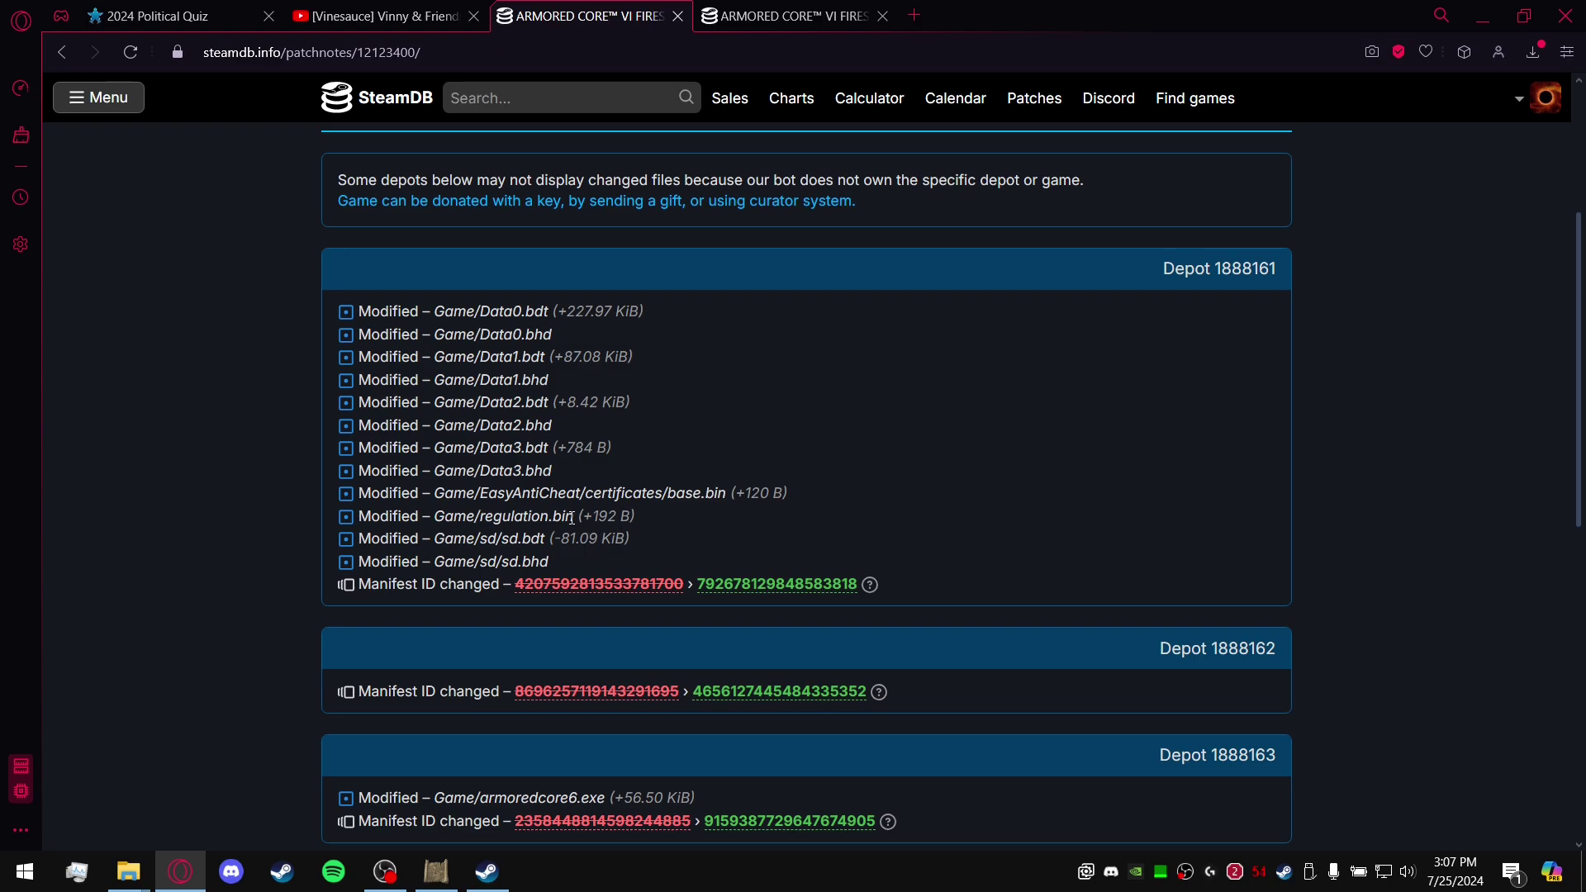
pyautogui.moveTo(566, 518); pyautogui.dragTo(451, 514)
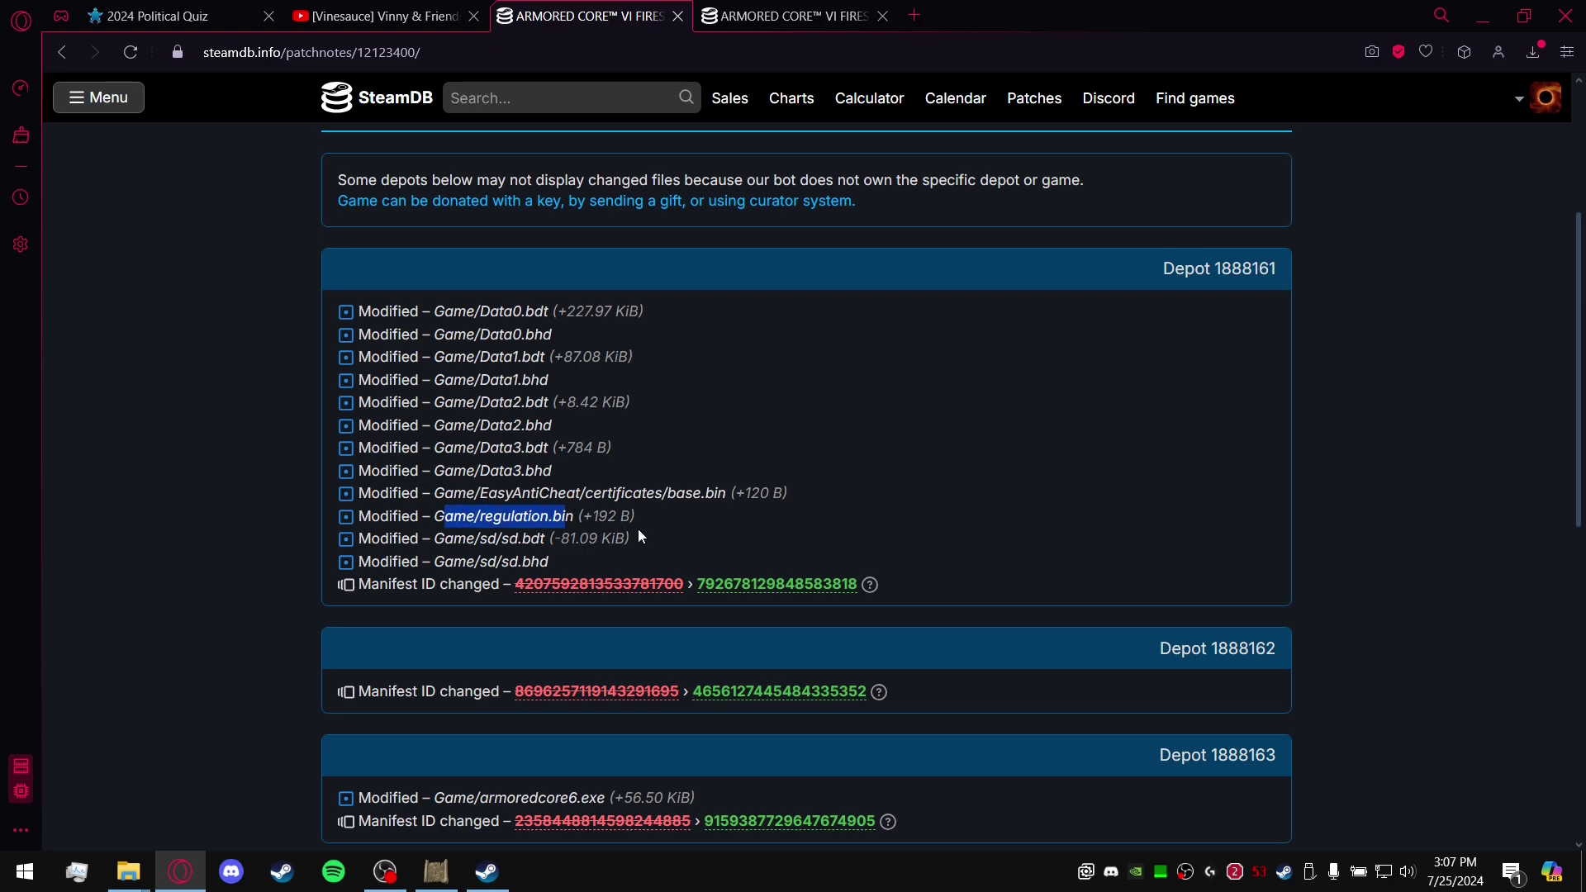
pyautogui.click(641, 538)
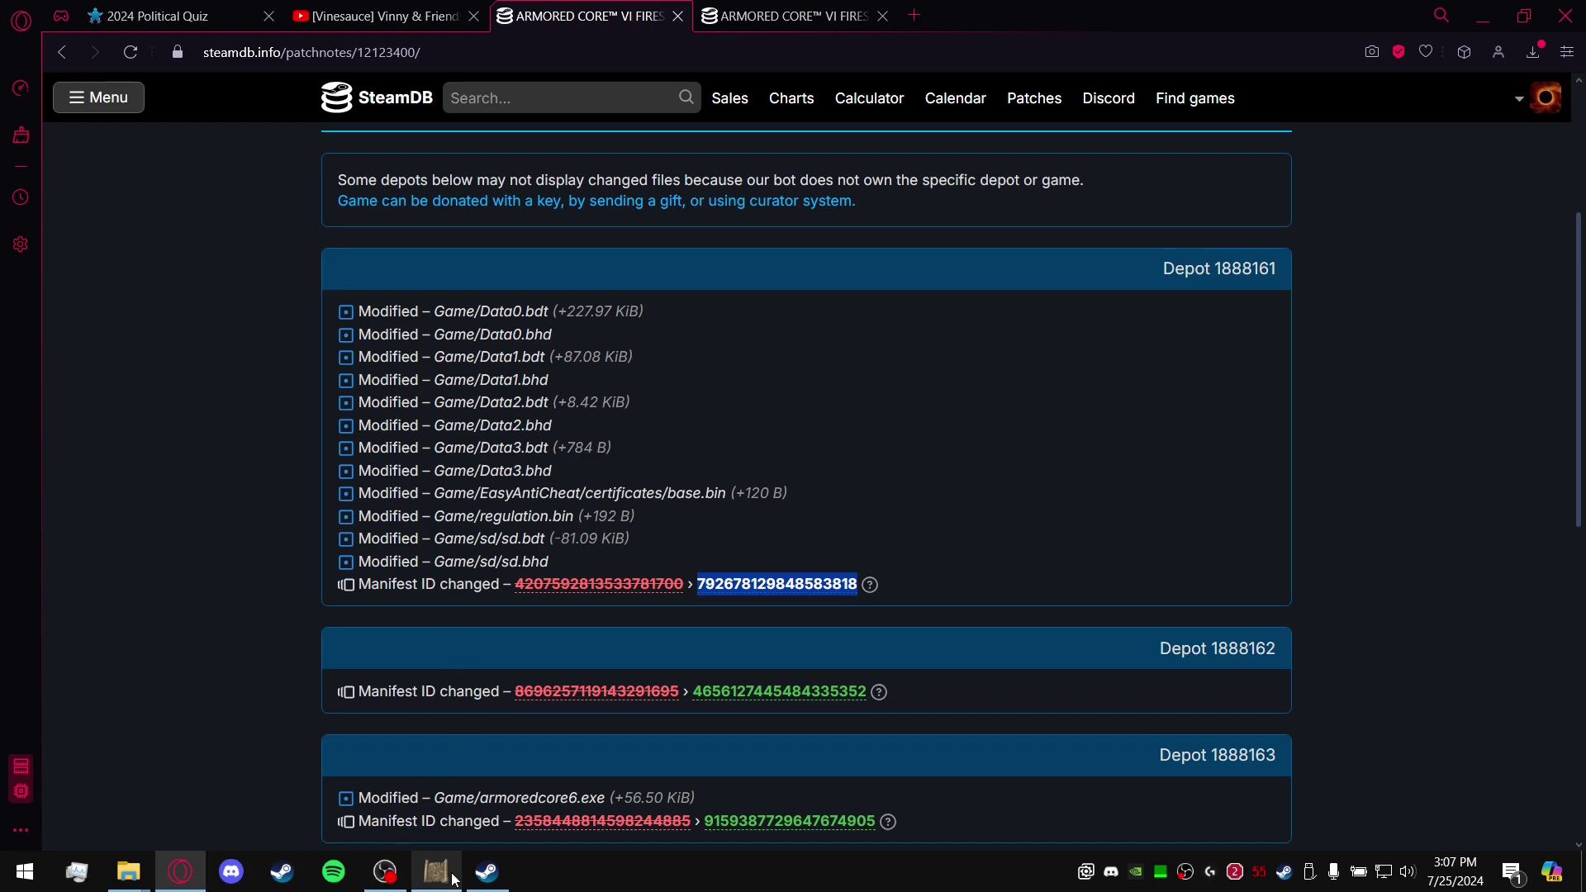
pyautogui.click(487, 872)
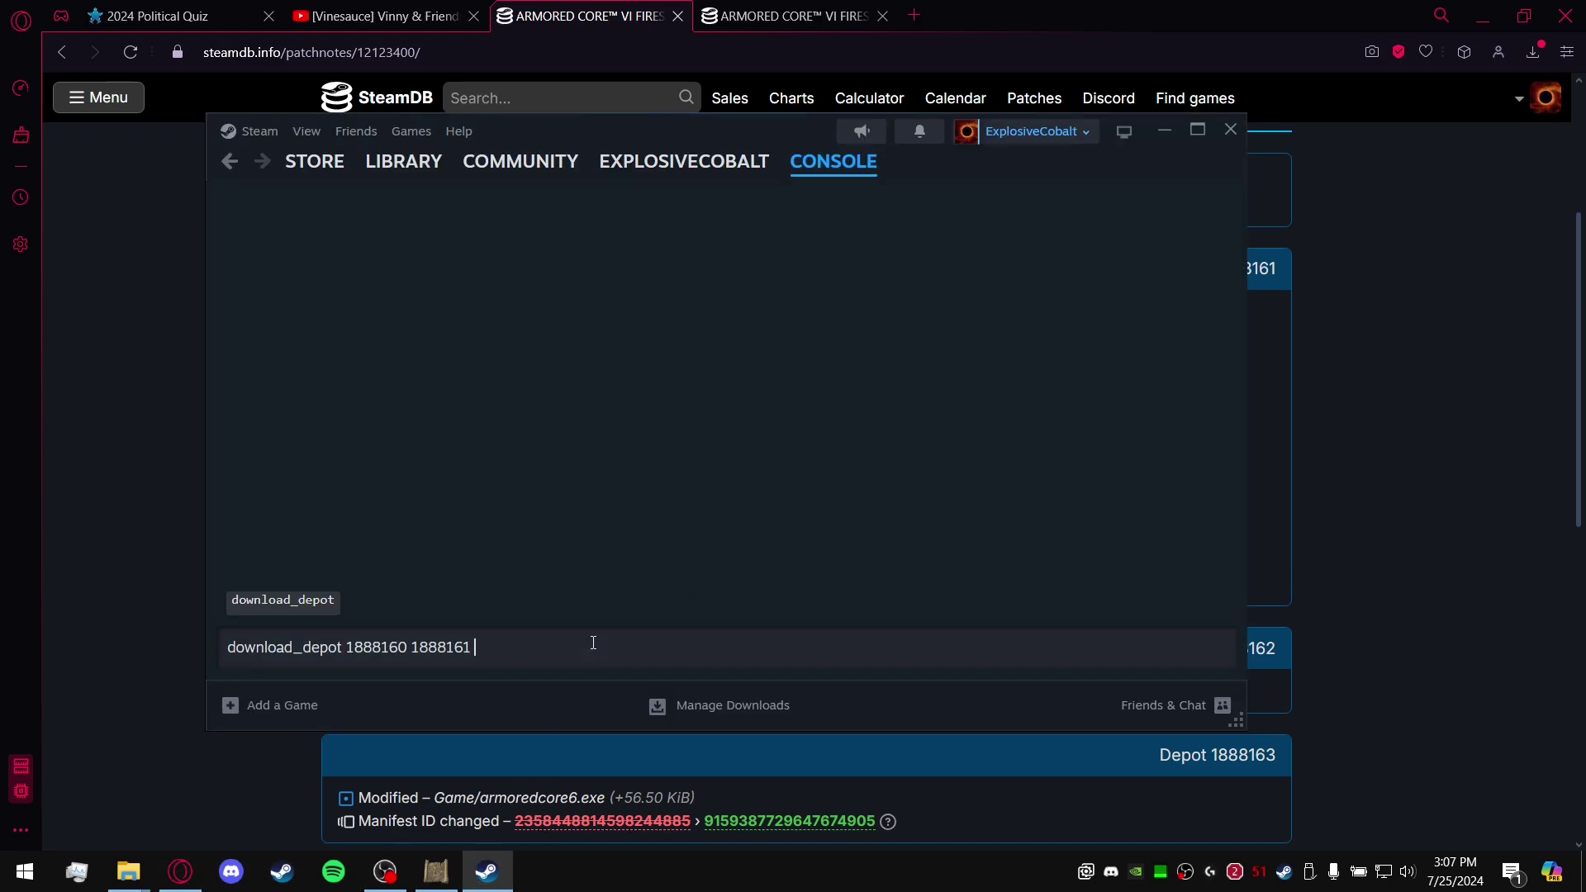
pyautogui.hotkey('ctrl', 'v')
pyautogui.press('Return')
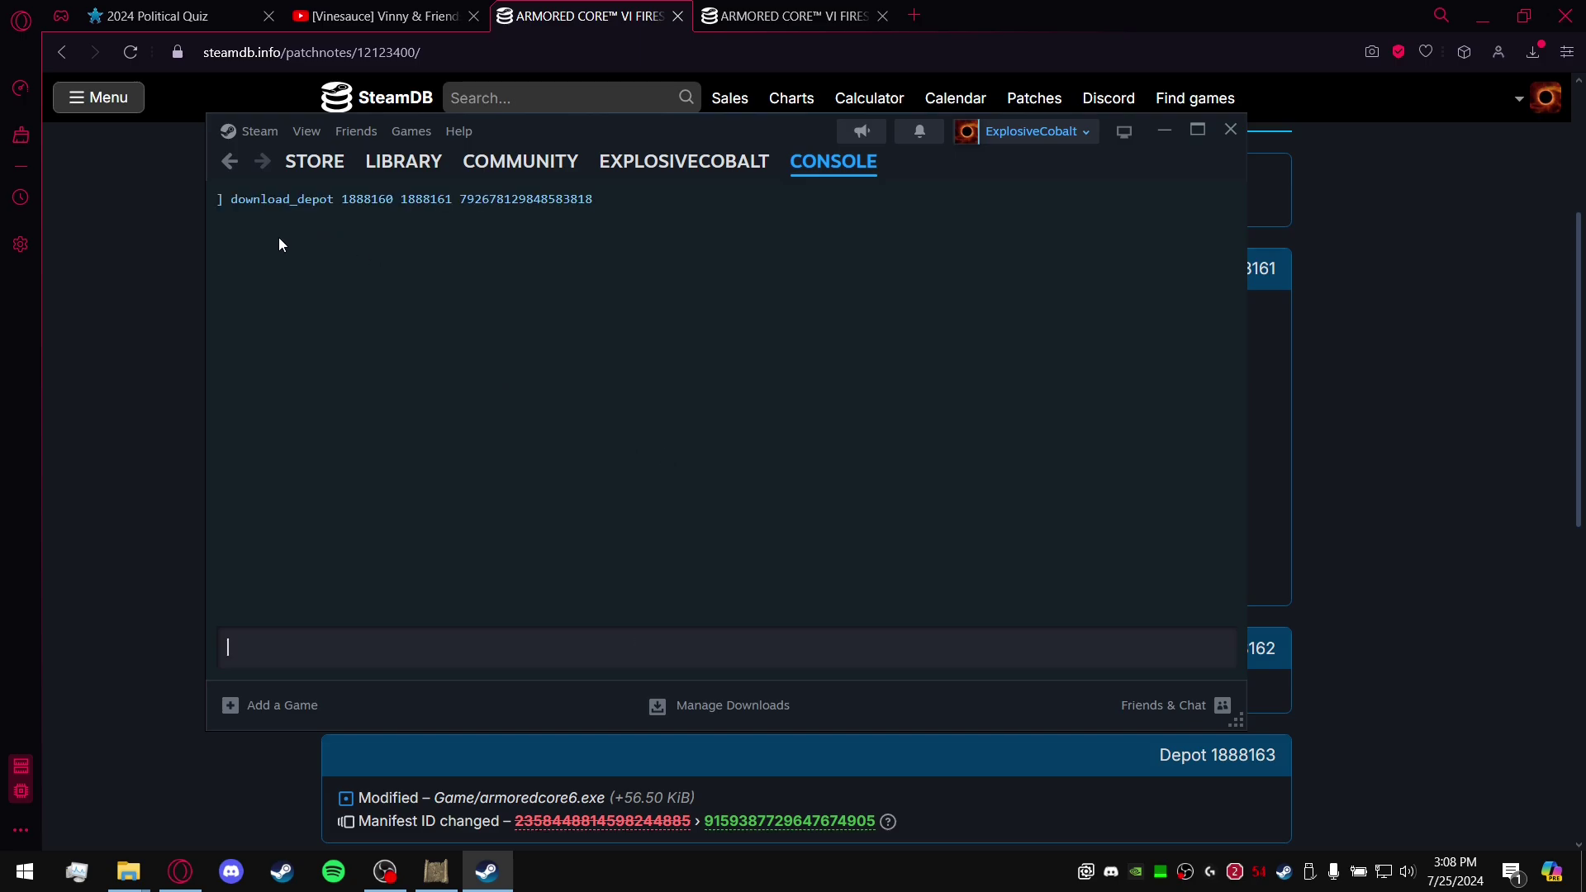
pyautogui.moveTo(219, 222); pyautogui.dragTo(477, 216)
pyautogui.click(404, 217)
pyautogui.click(478, 217)
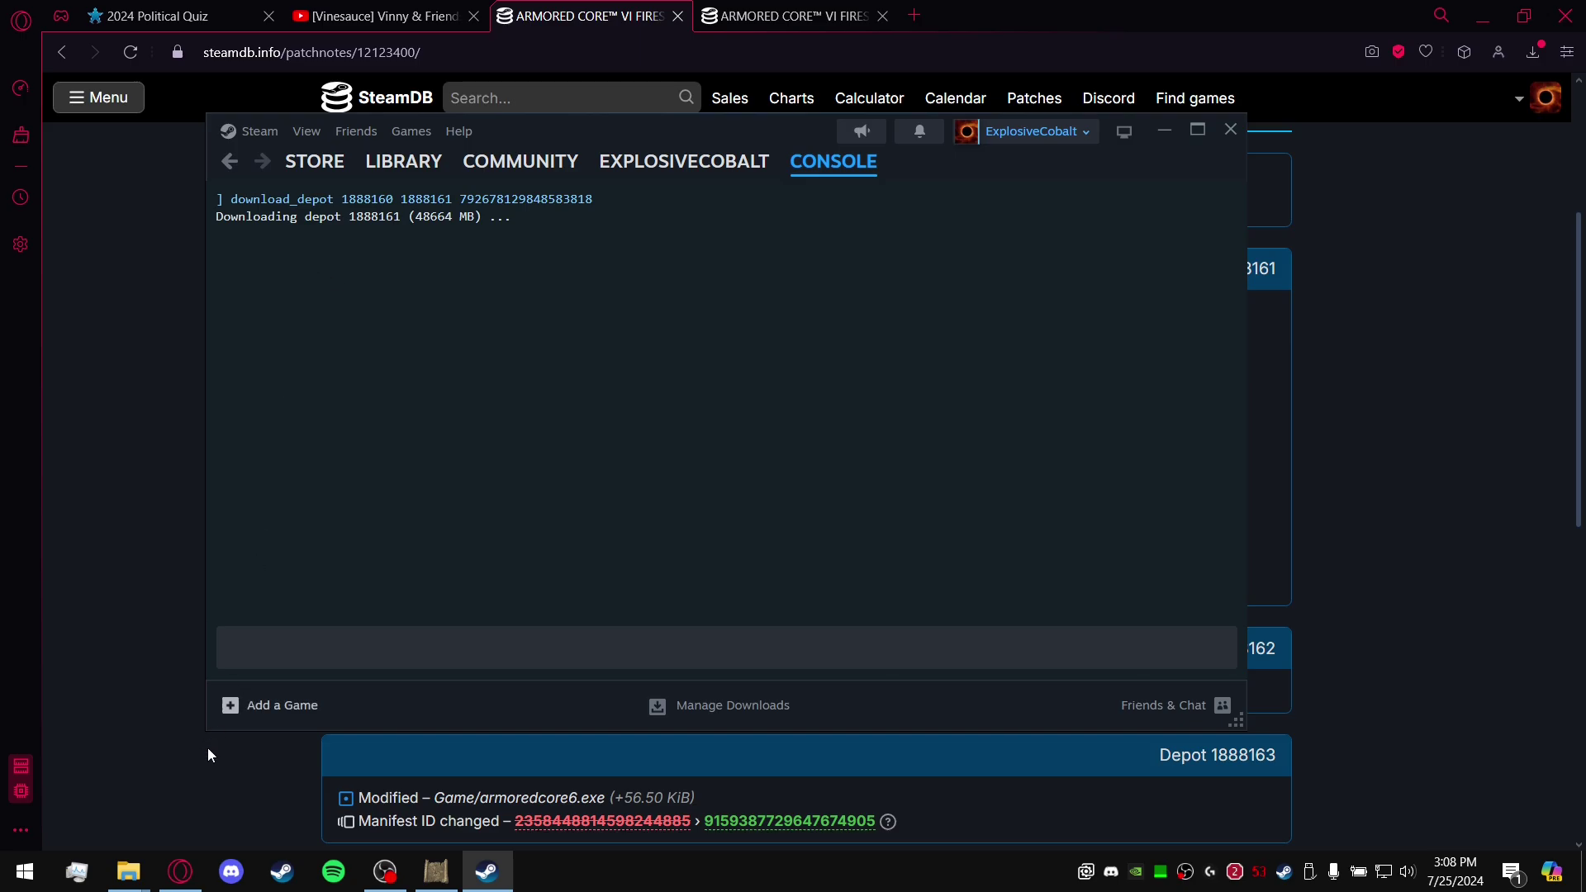
pyautogui.hotkey('ctrl', 'shift', 'Escape')
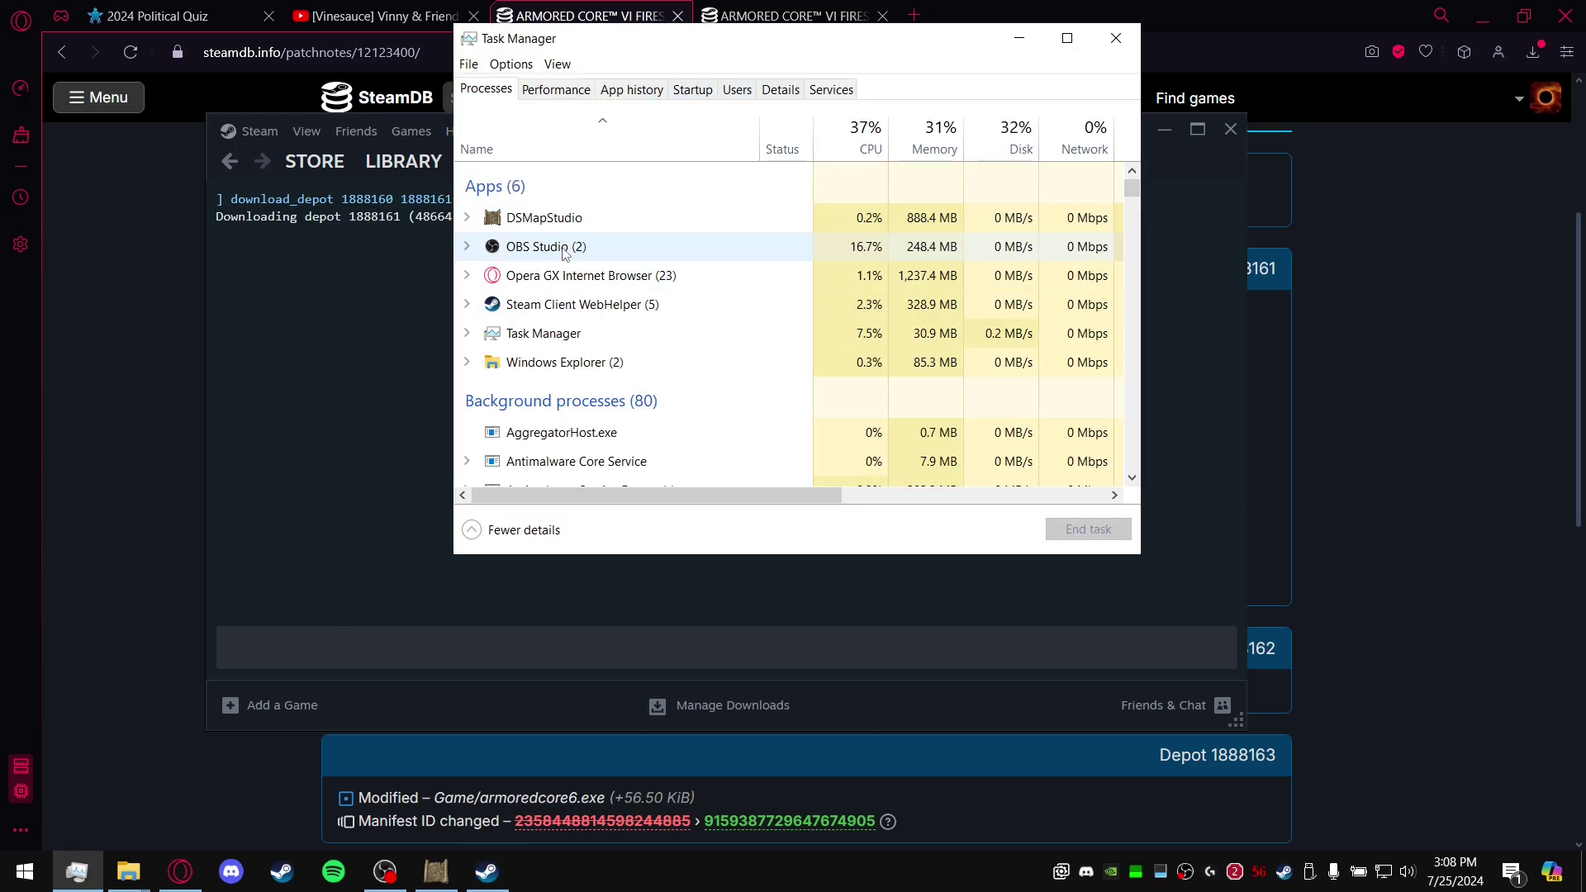
# Inspect Steam's network and disk usage in Task Manager's Processes list, sort by Name, then close it.
pyautogui.click(529, 307)
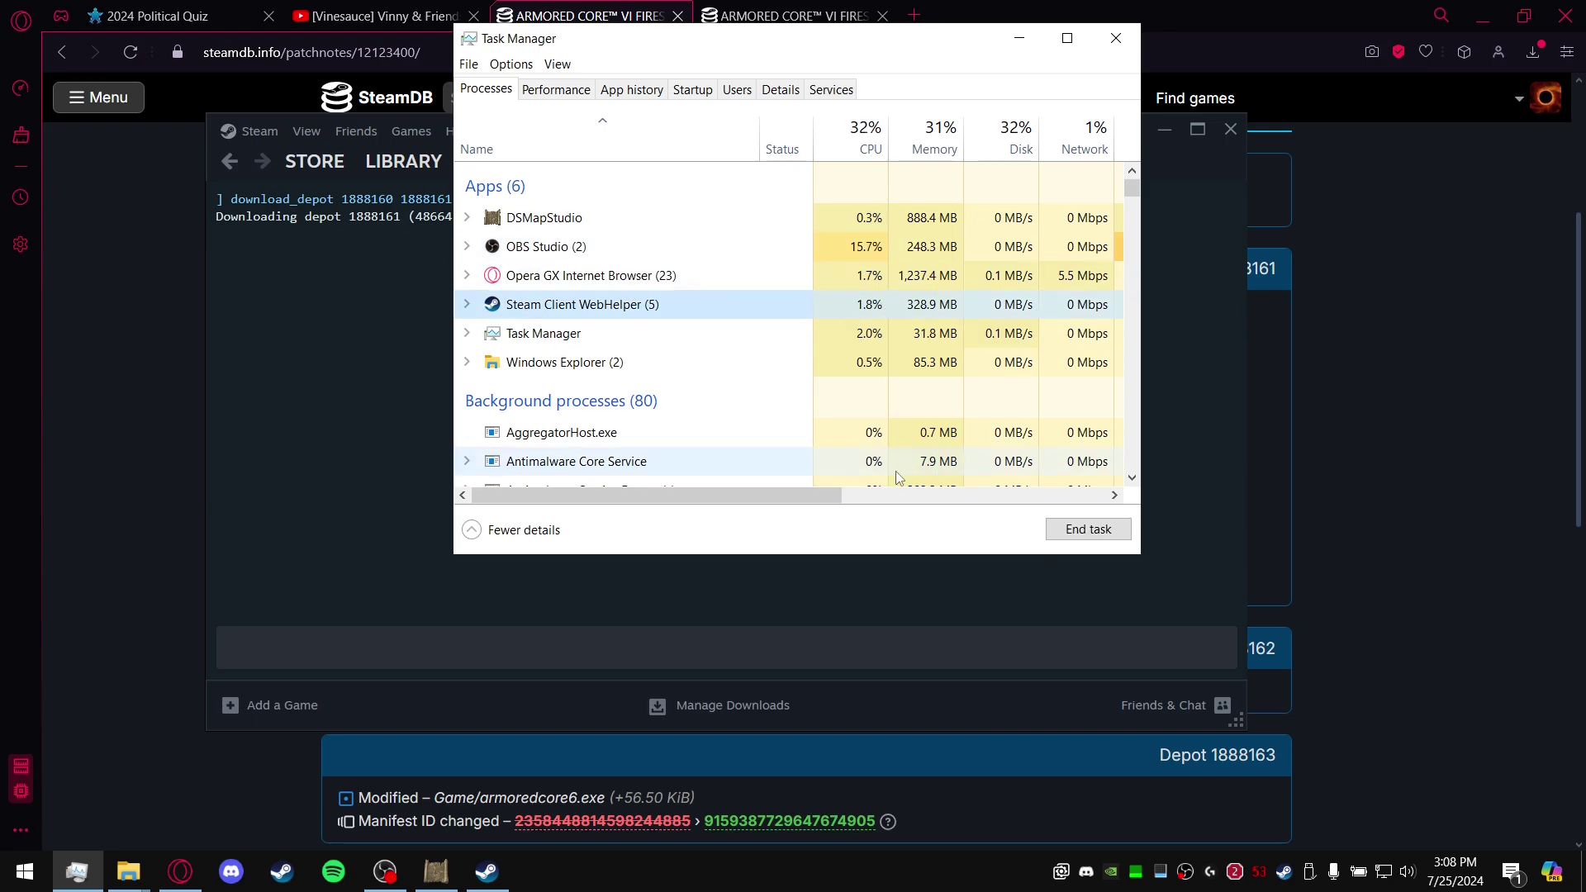
pyautogui.moveTo(768, 496); pyautogui.dragTo(877, 496)
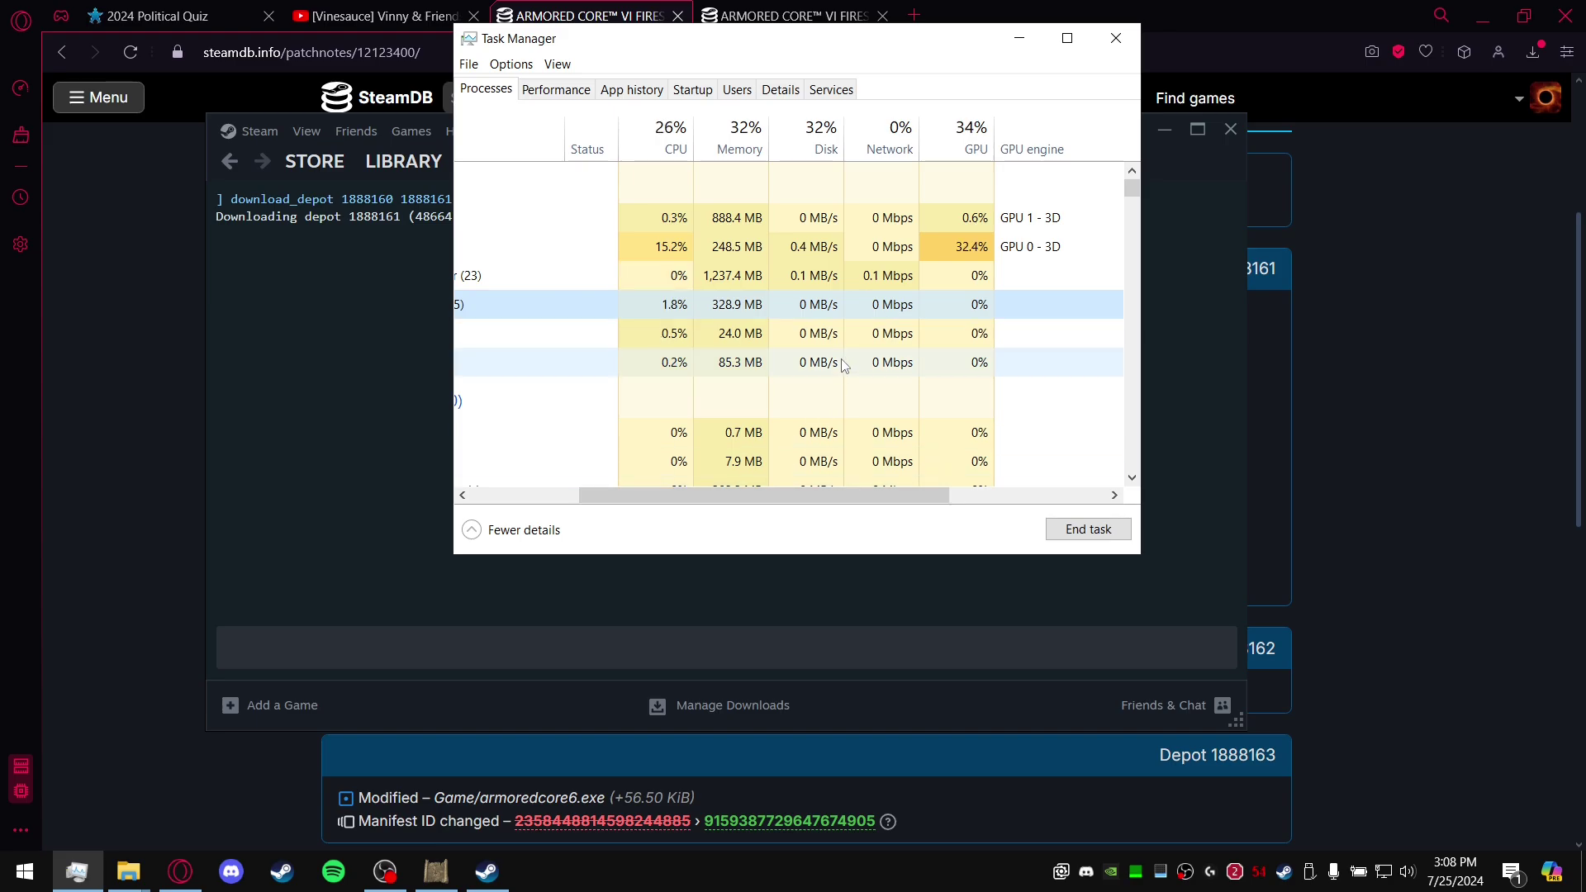
pyautogui.scroll(-1, 844, 364)
pyautogui.scroll(-3, 844, 363)
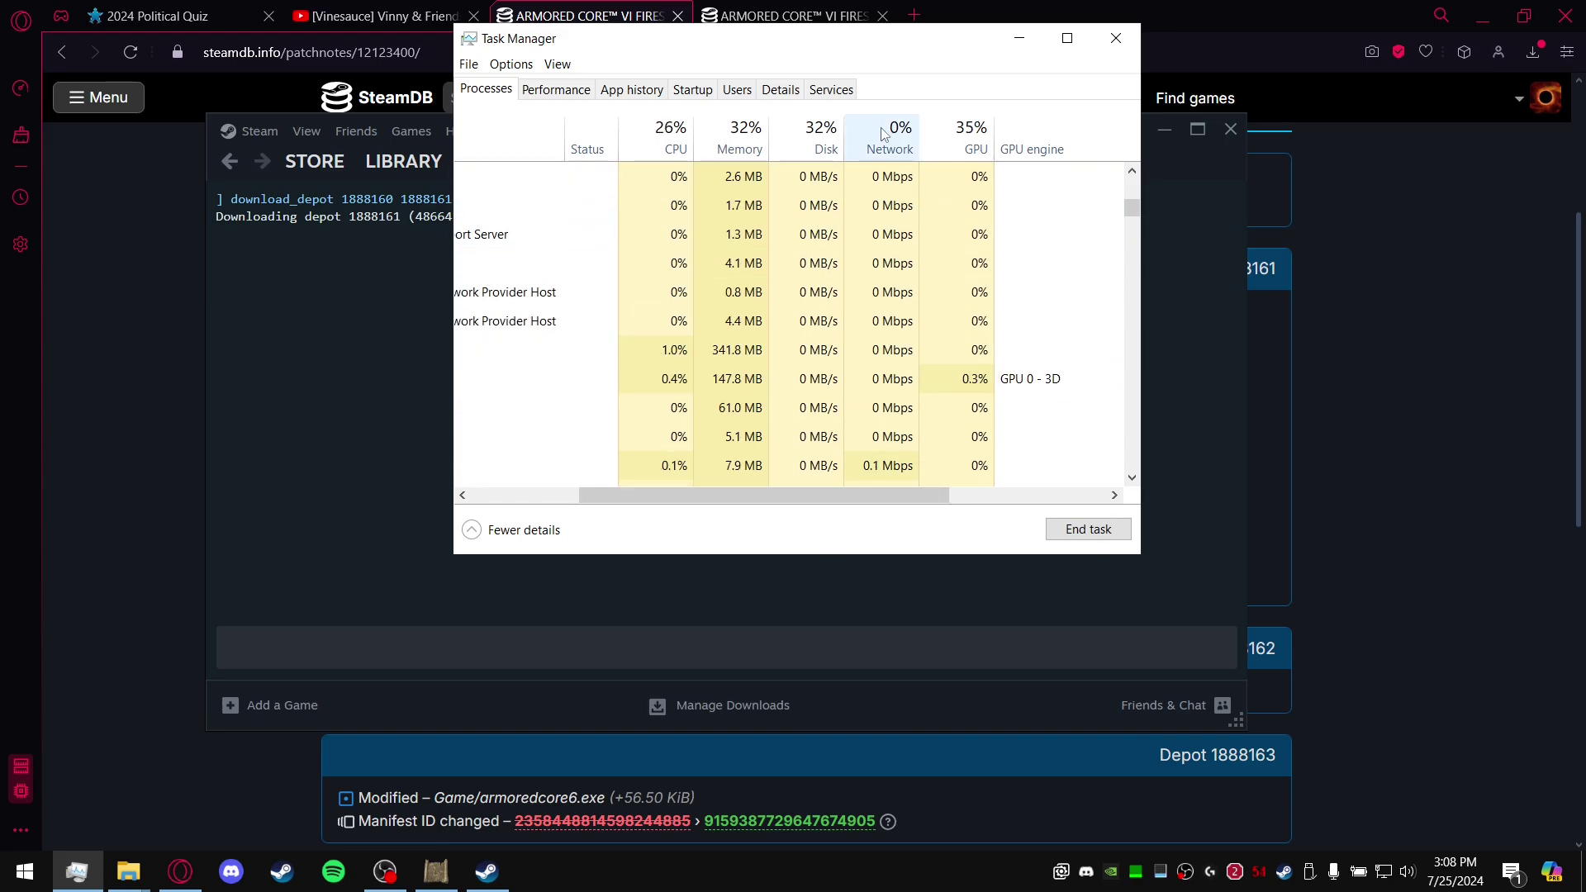
pyautogui.scroll(4, 868, 285)
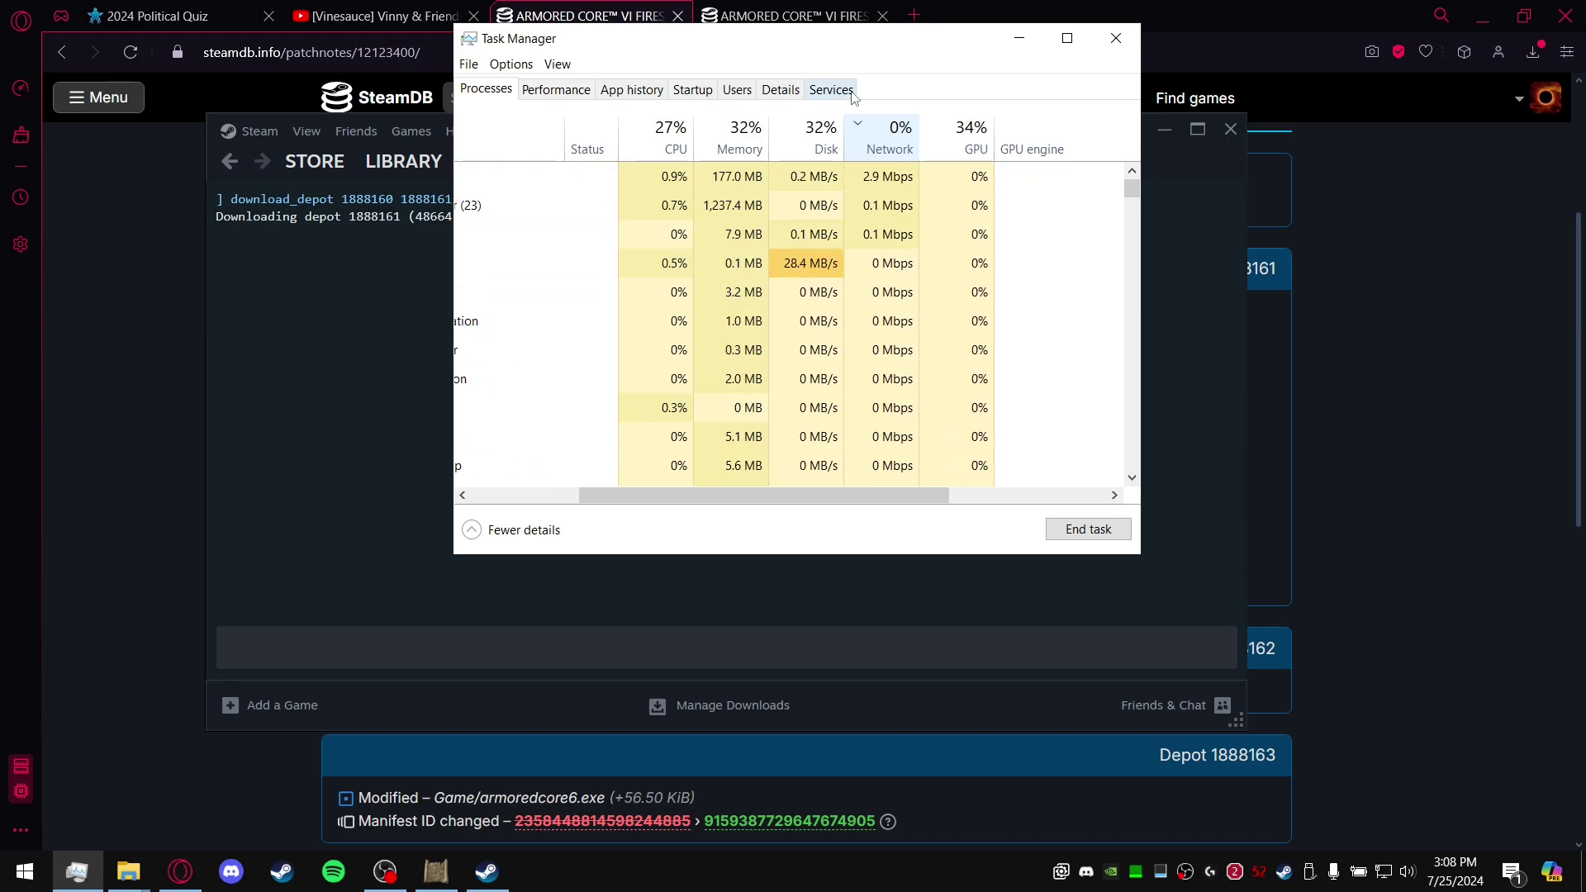
pyautogui.click(870, 179)
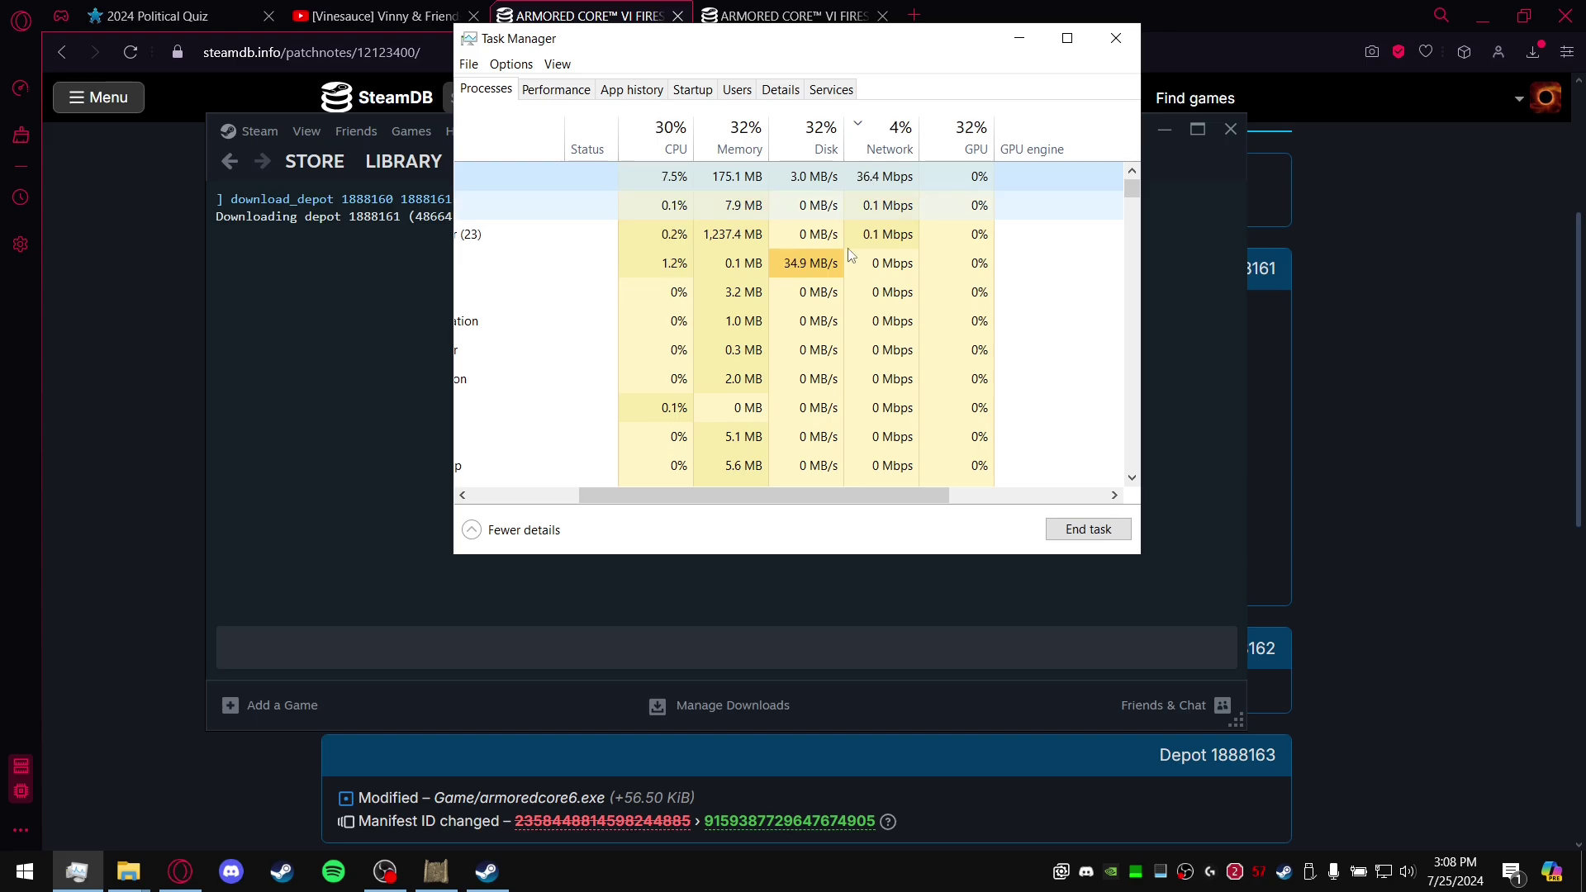
pyautogui.moveTo(766, 494); pyautogui.dragTo(658, 494)
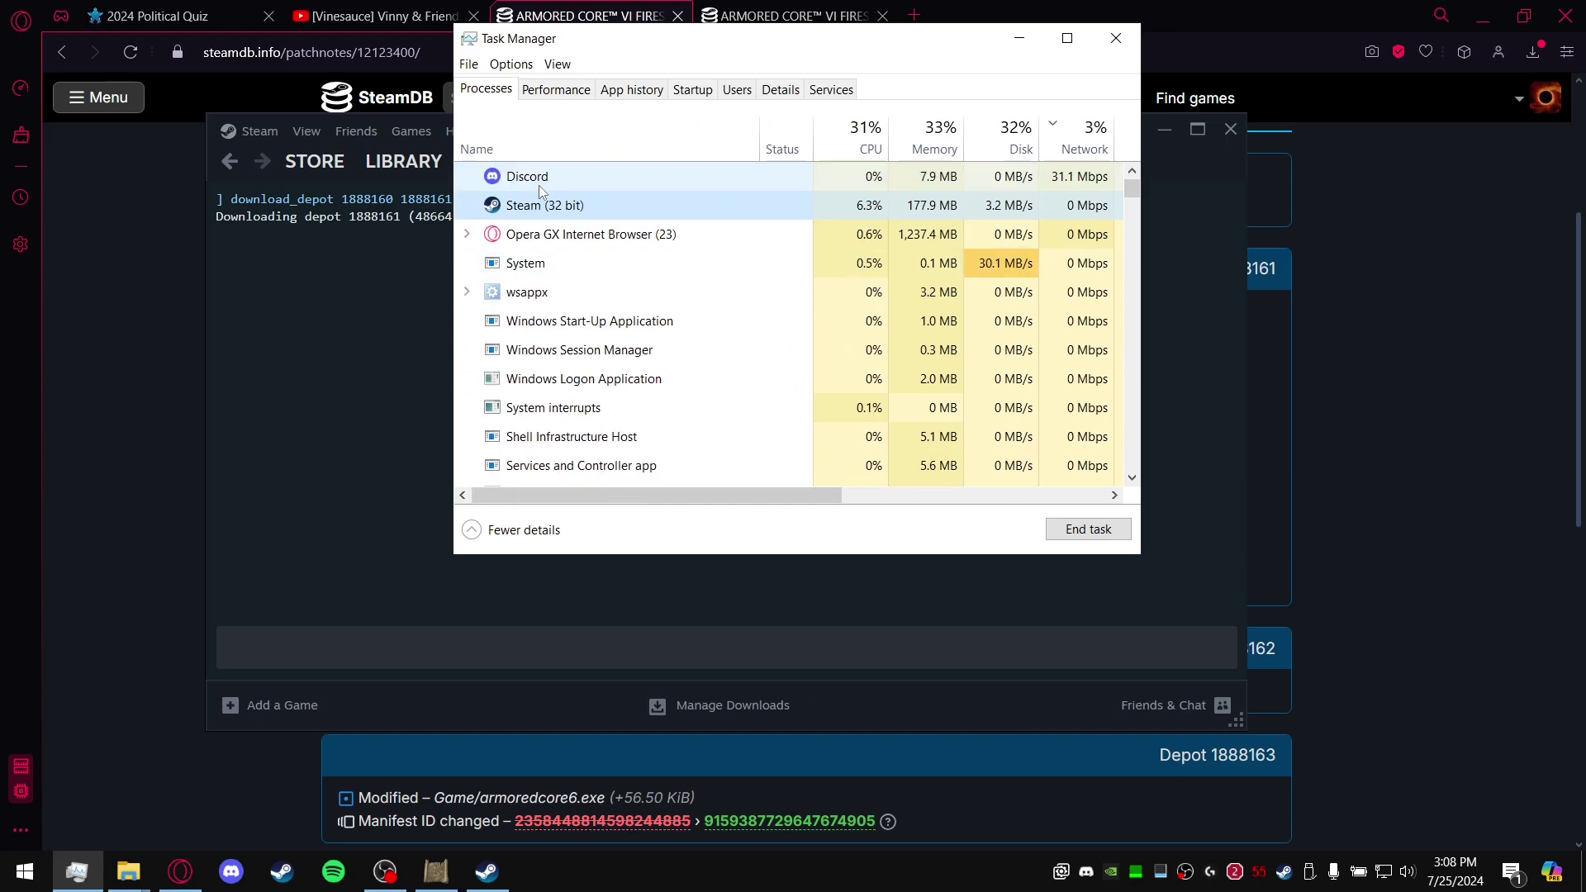
pyautogui.moveTo(773, 494); pyautogui.dragTo(864, 494)
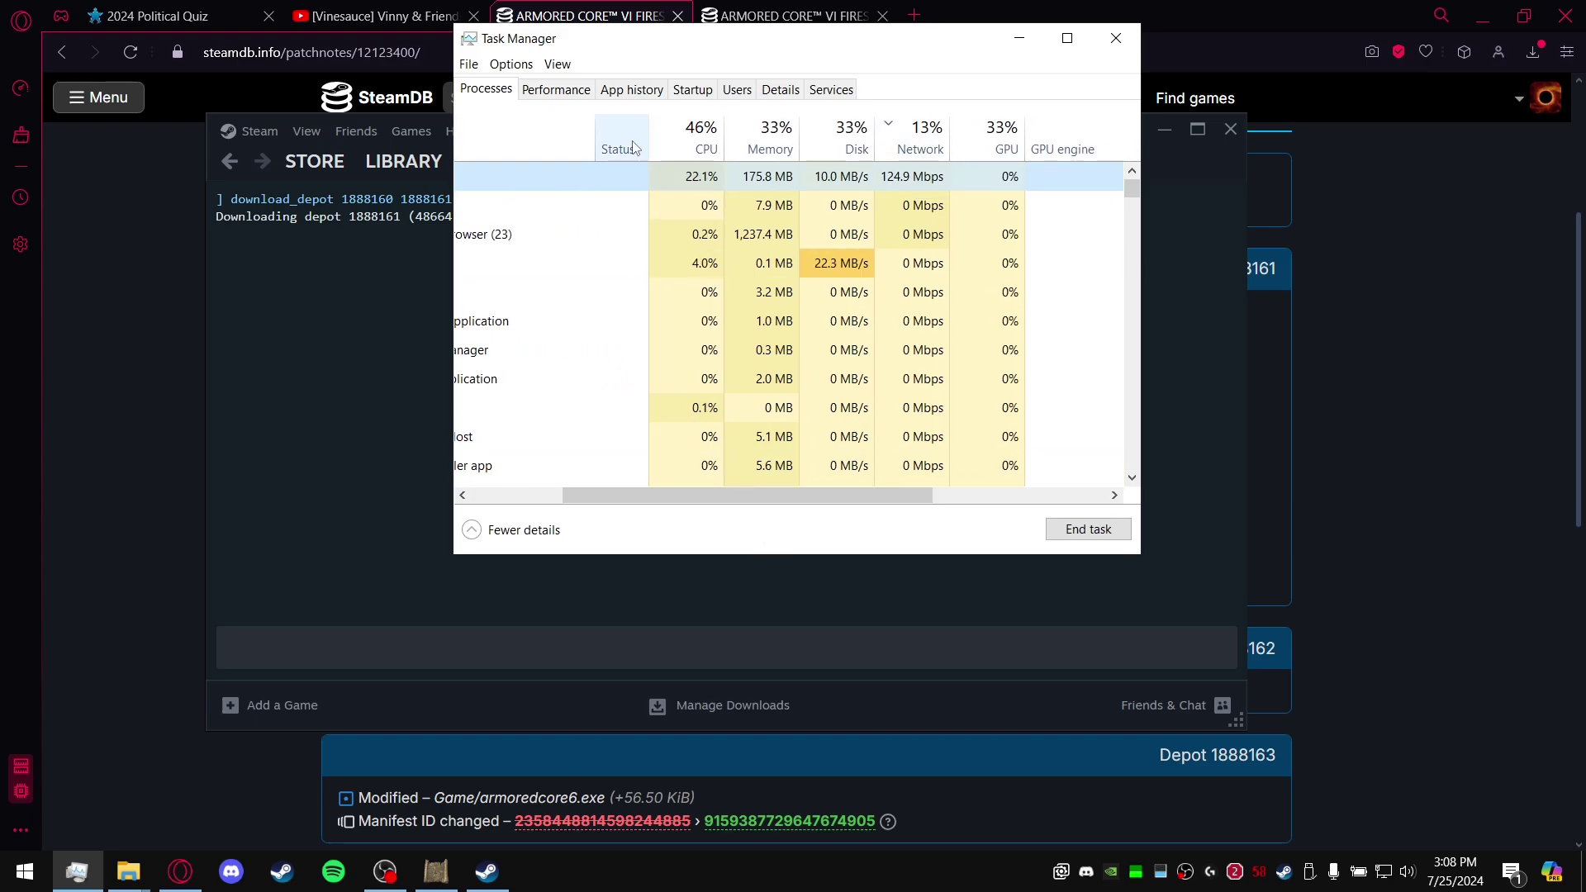
pyautogui.hscroll(-3, 541, 155)
pyautogui.click(661, 147)
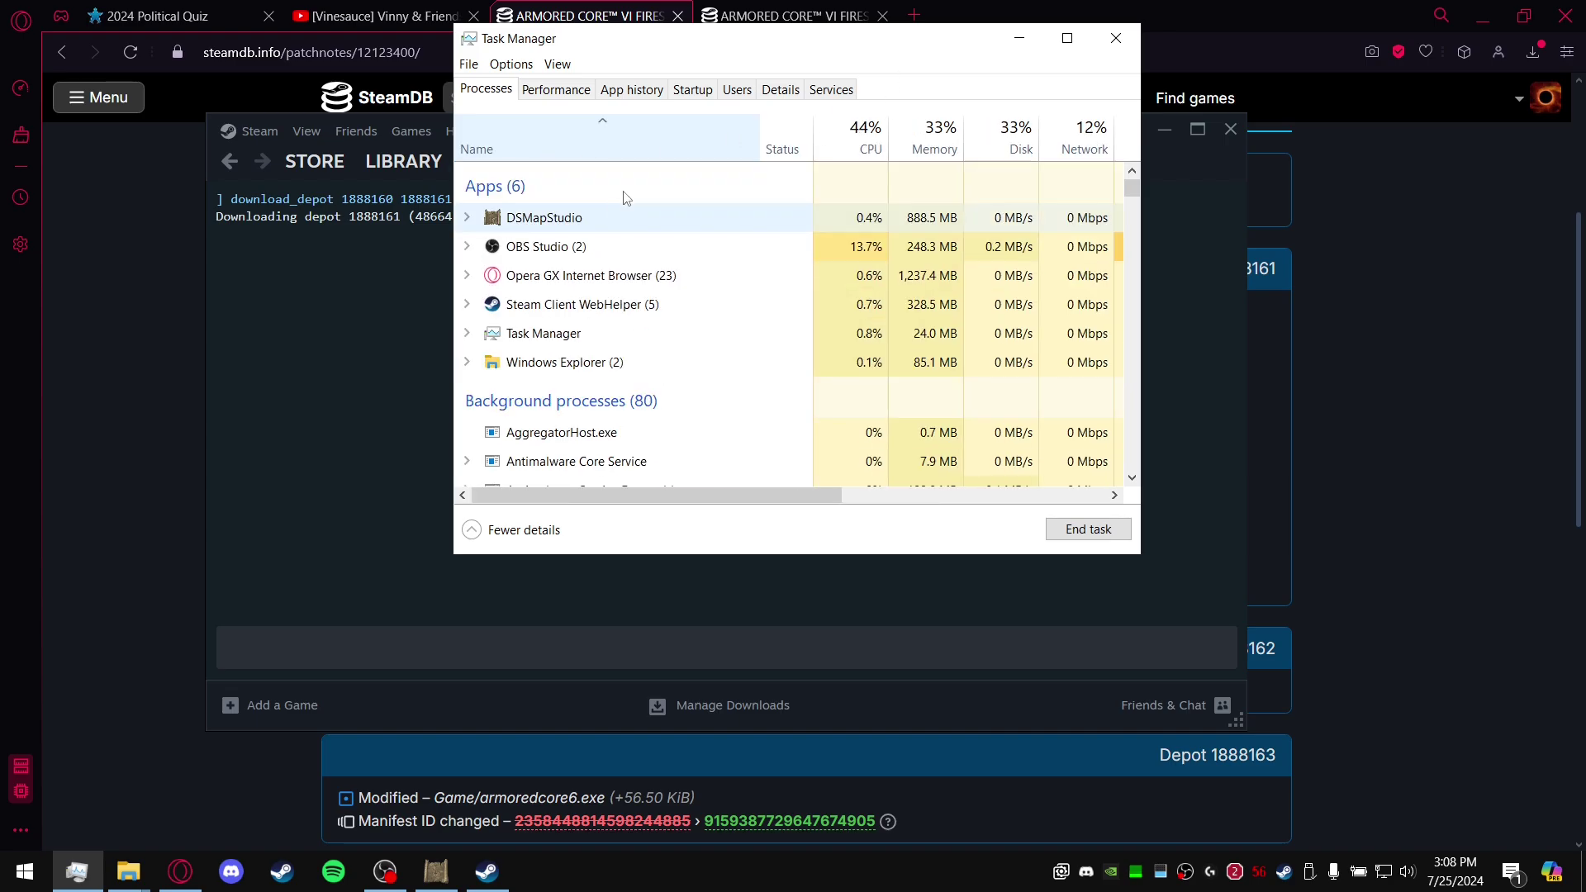
pyautogui.click(1116, 38)
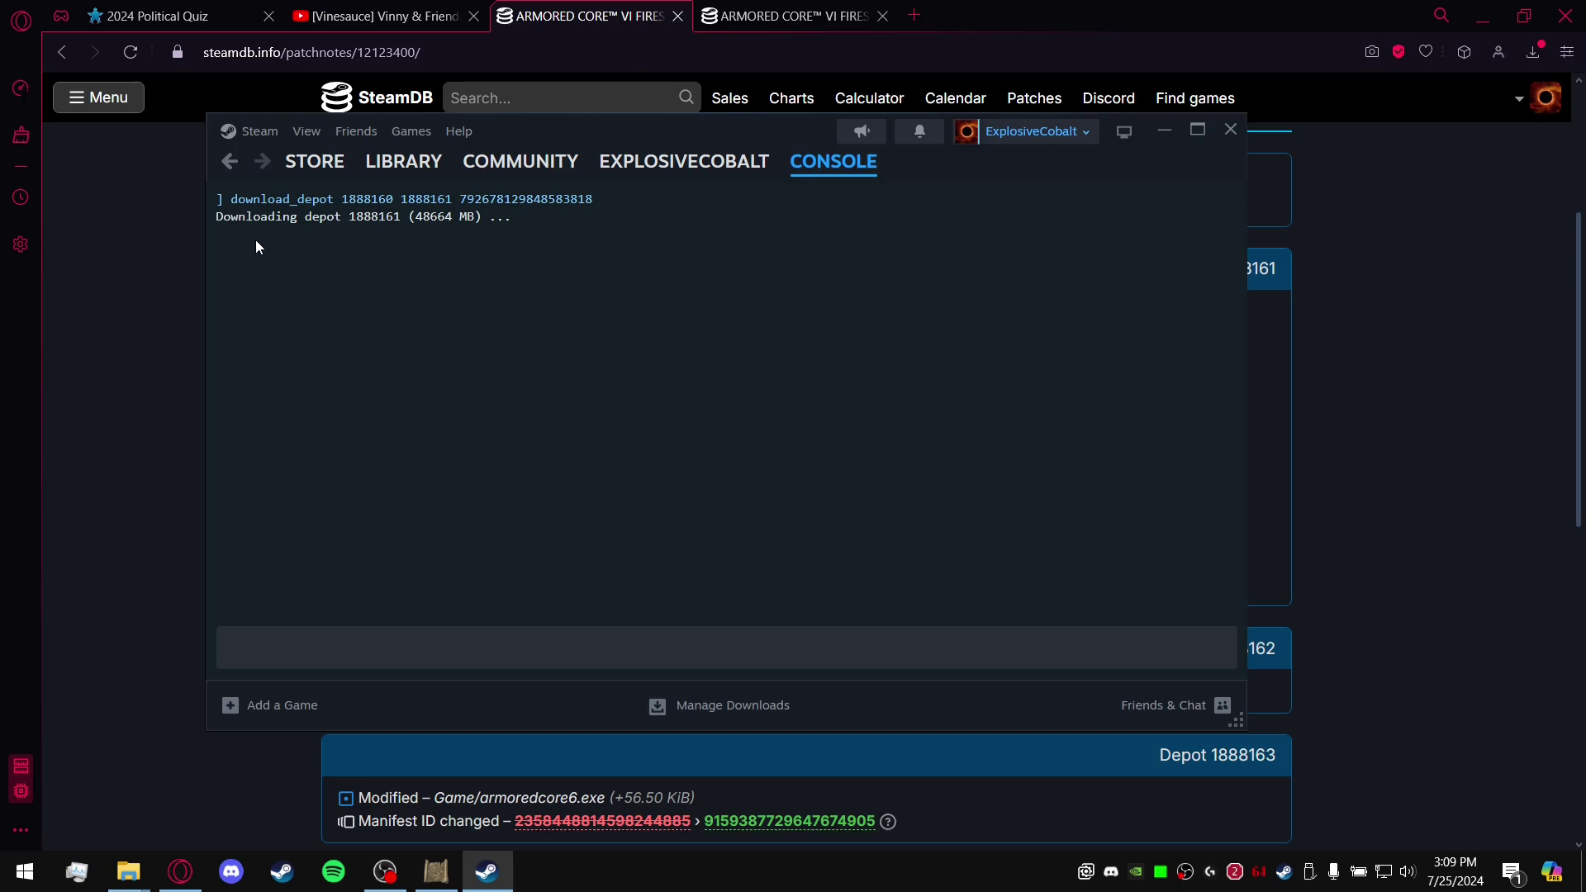
pyautogui.moveTo(259, 222); pyautogui.dragTo(380, 221)
pyautogui.click(378, 221)
pyautogui.moveTo(258, 221); pyautogui.dragTo(344, 220)
pyautogui.click(346, 219)
pyautogui.moveTo(148, 878)
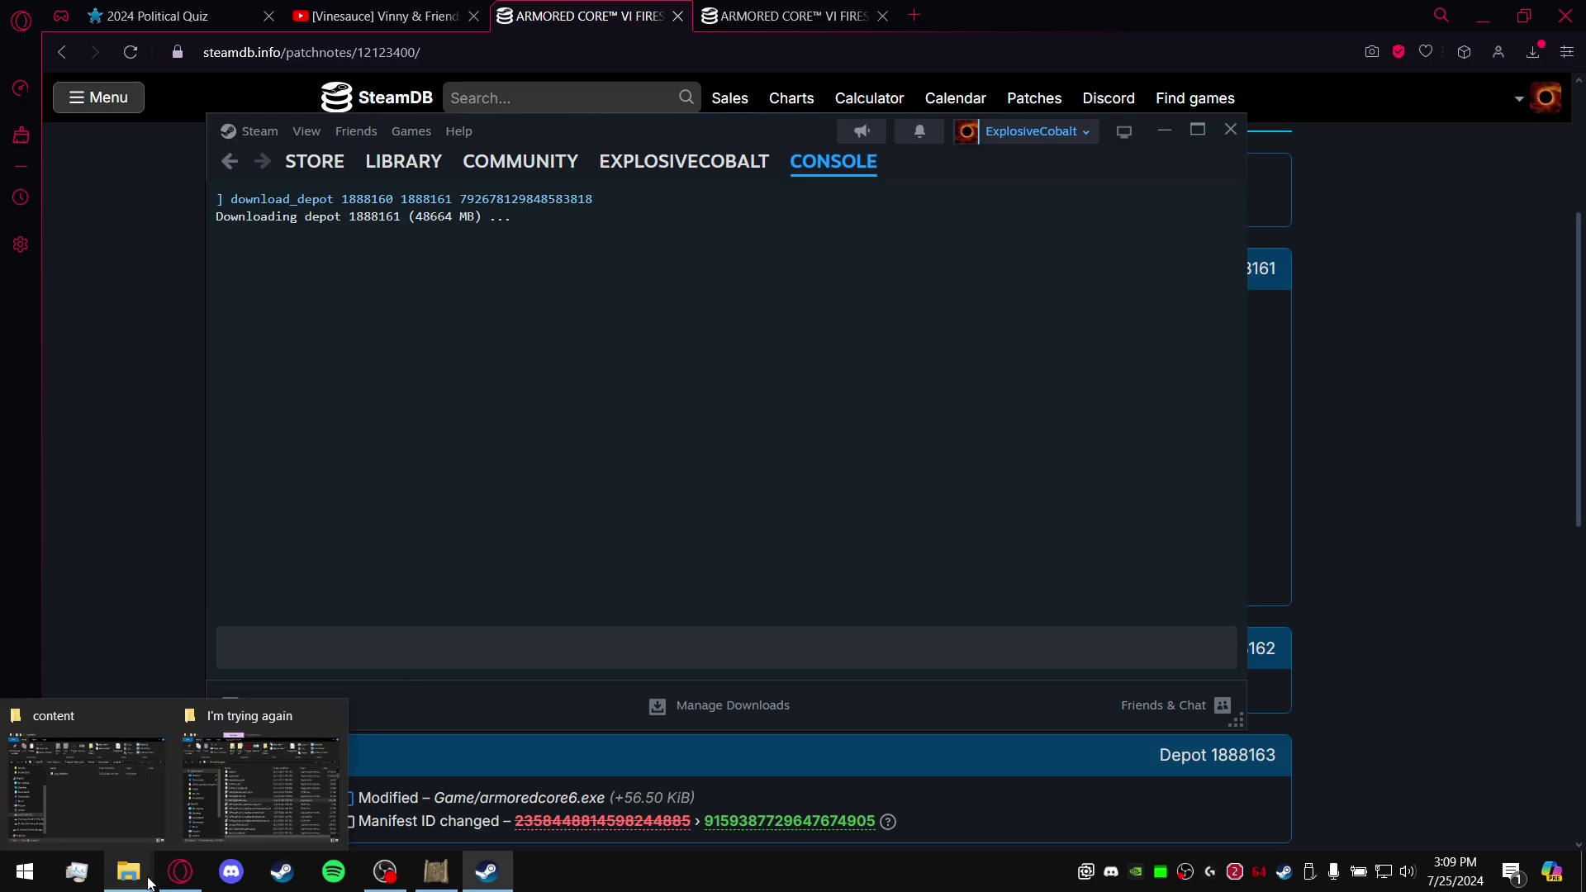
# Browse to C:\Program Files (x86)\Steam\steamapps\content\app_1888160\depot_1888161\Game in File Explorer.
pyautogui.click(126, 823)
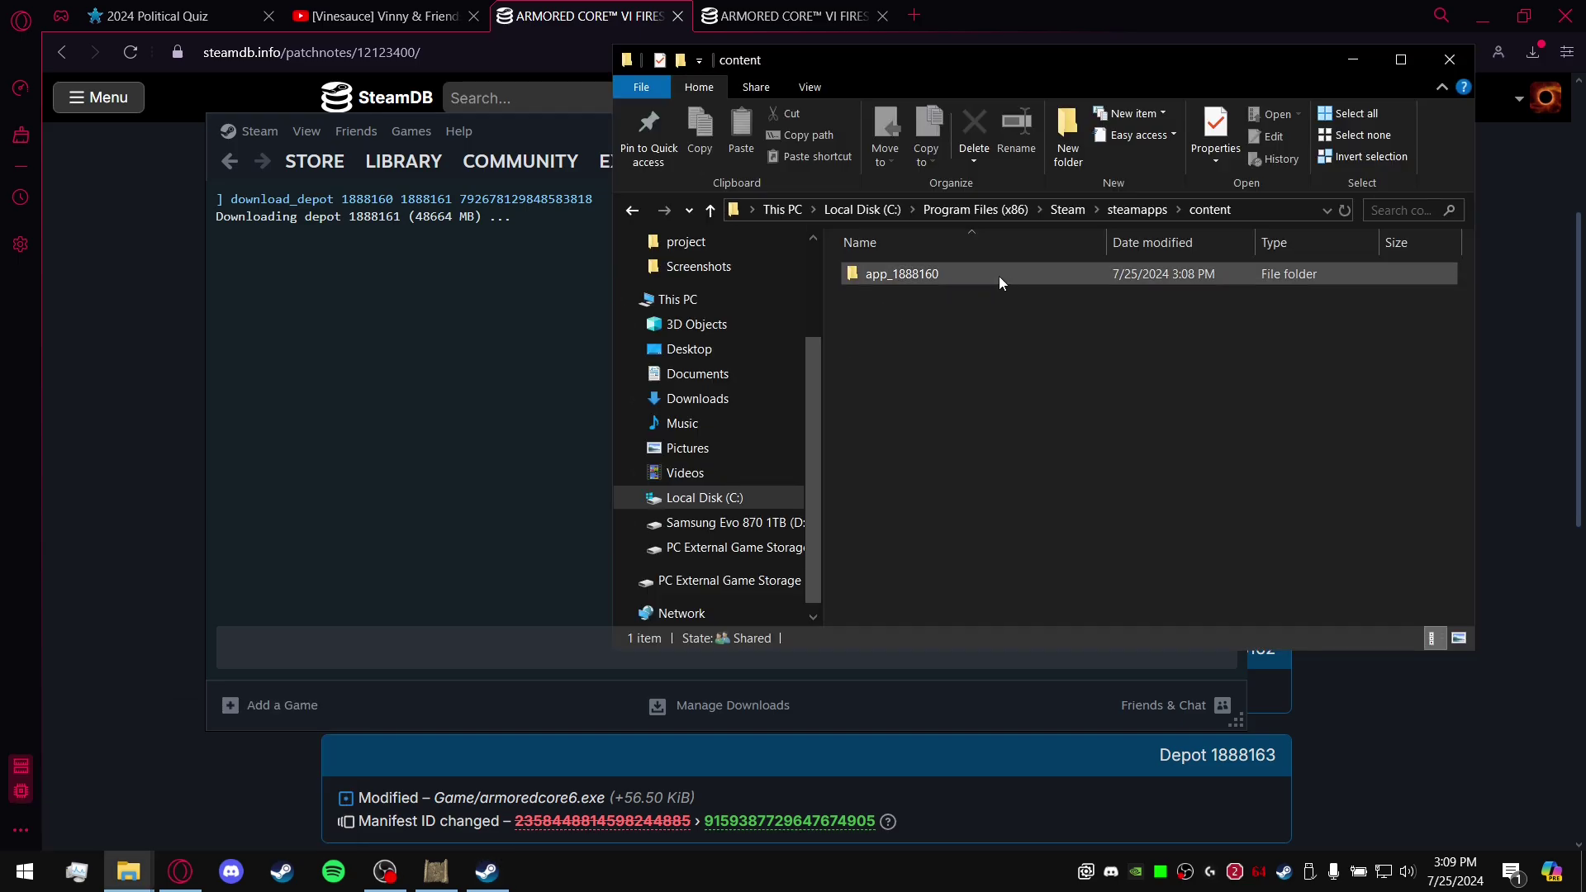
pyautogui.click(706, 498)
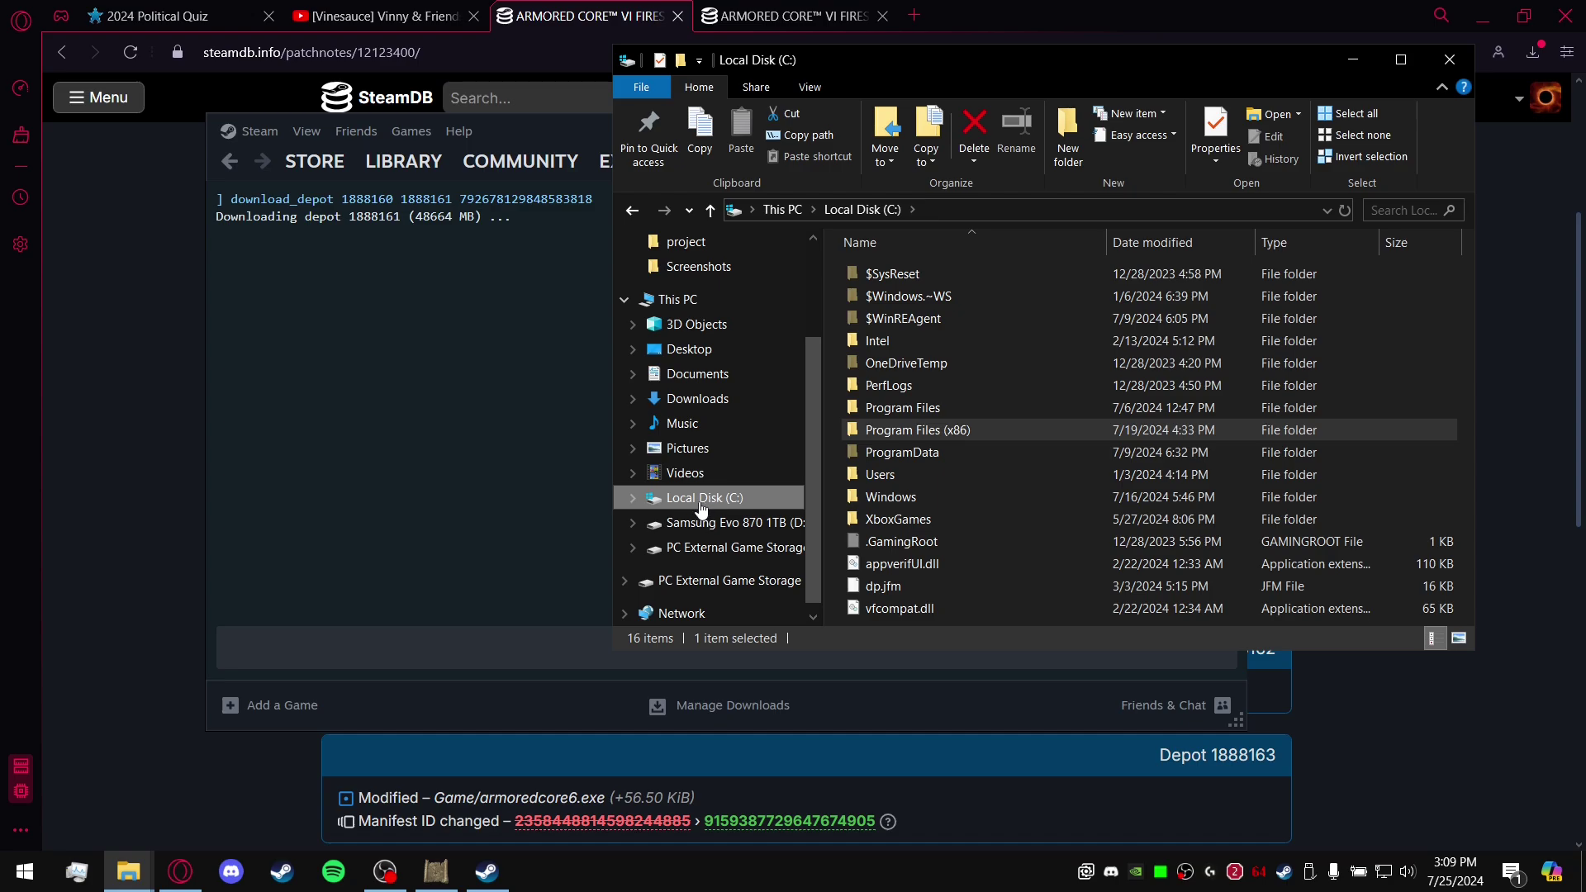
pyautogui.doubleClick(982, 433)
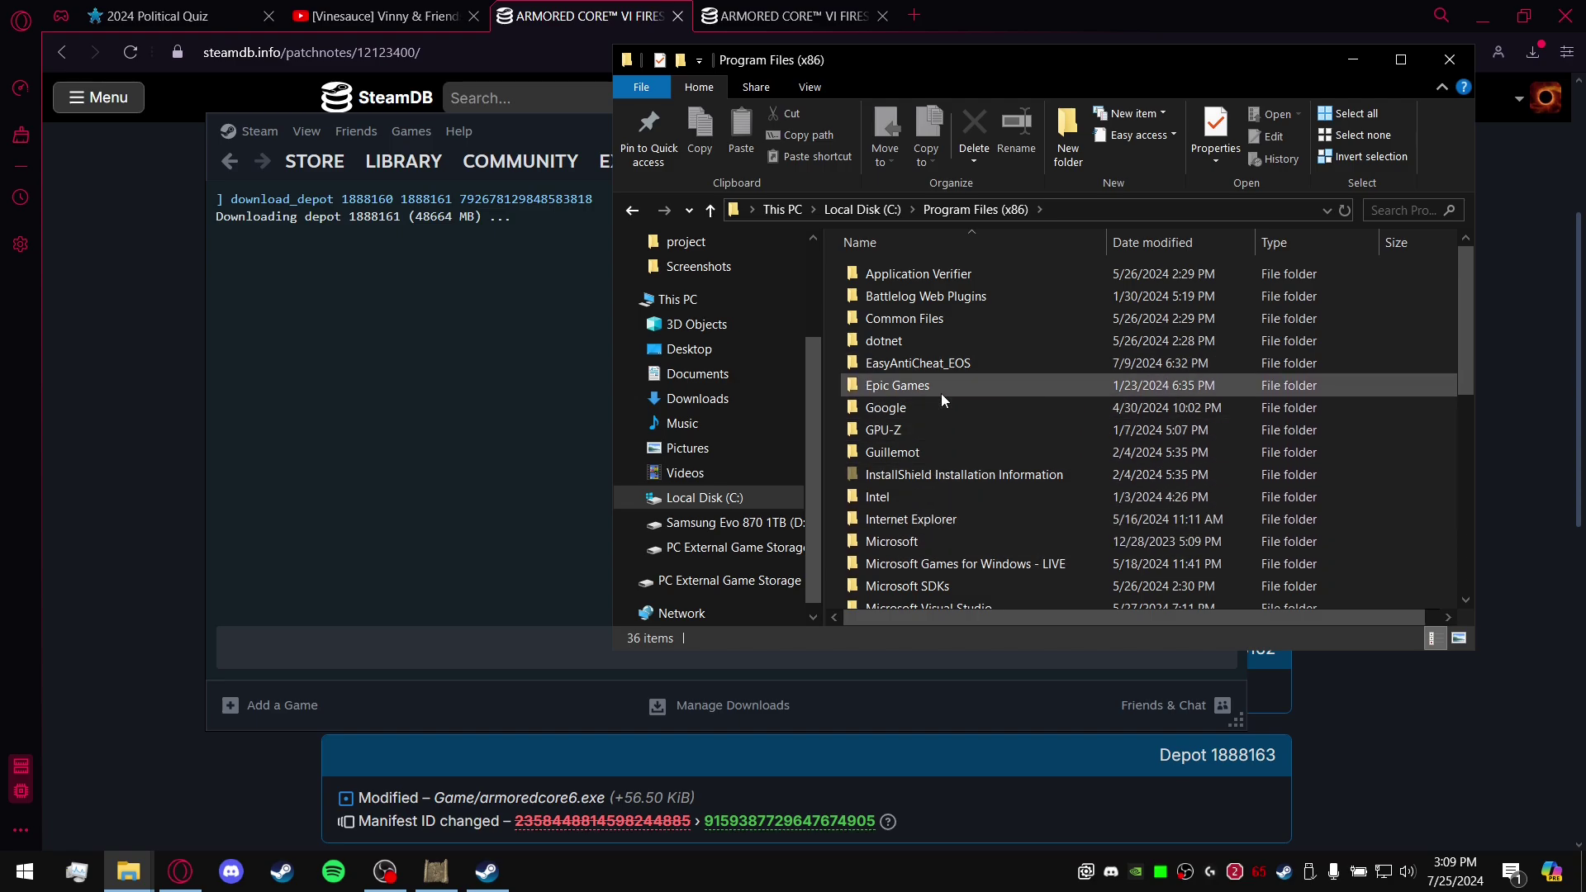
pyautogui.scroll(-4, 941, 393)
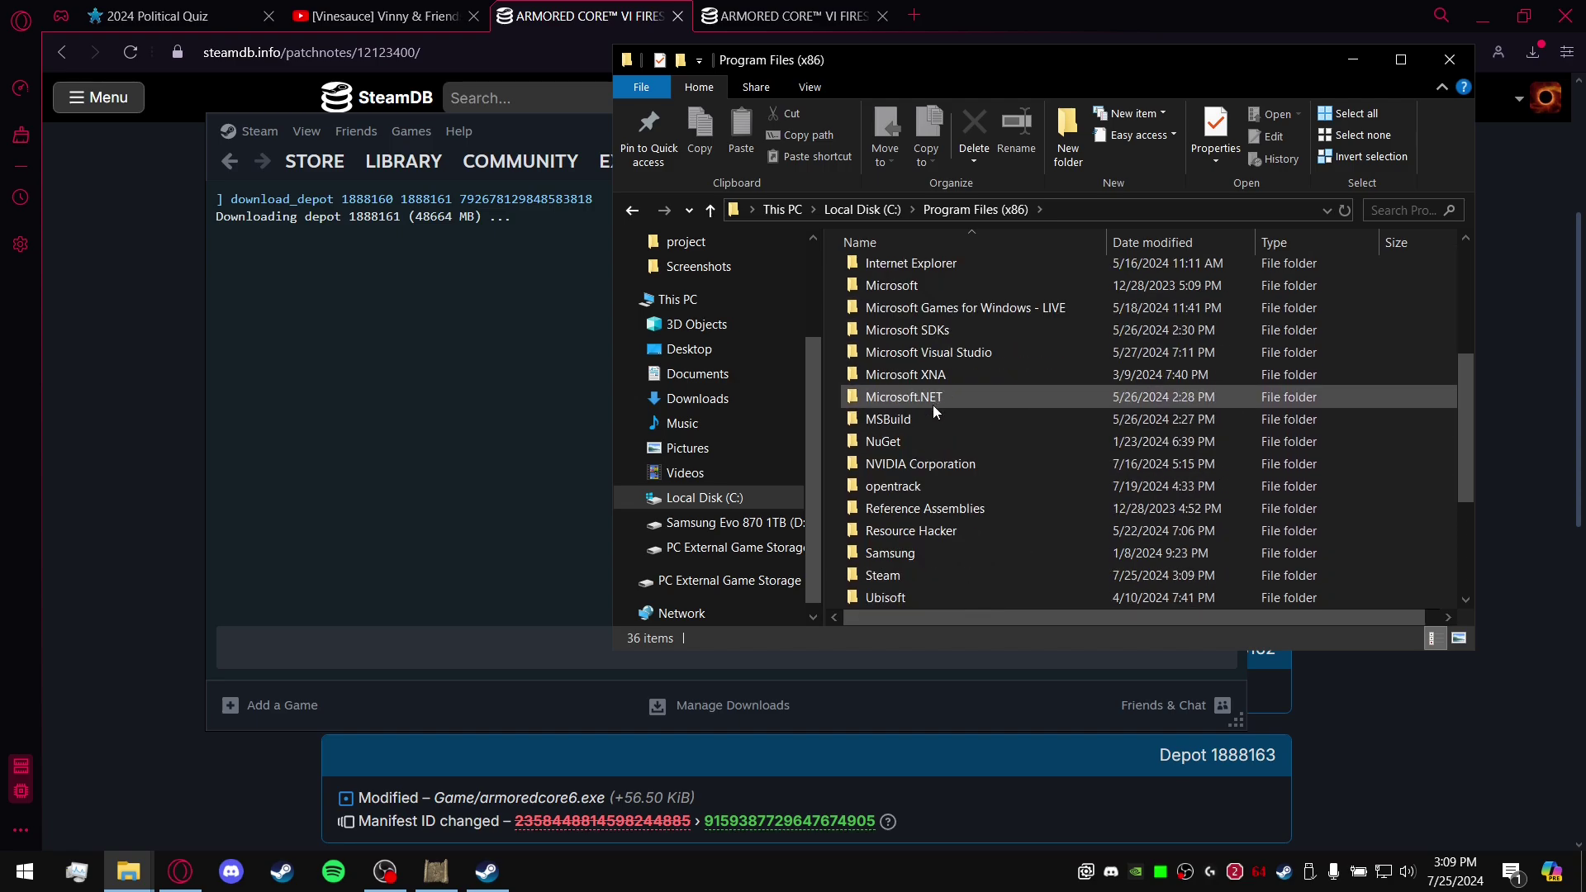
pyautogui.doubleClick(899, 576)
pyautogui.scroll(-3, 936, 446)
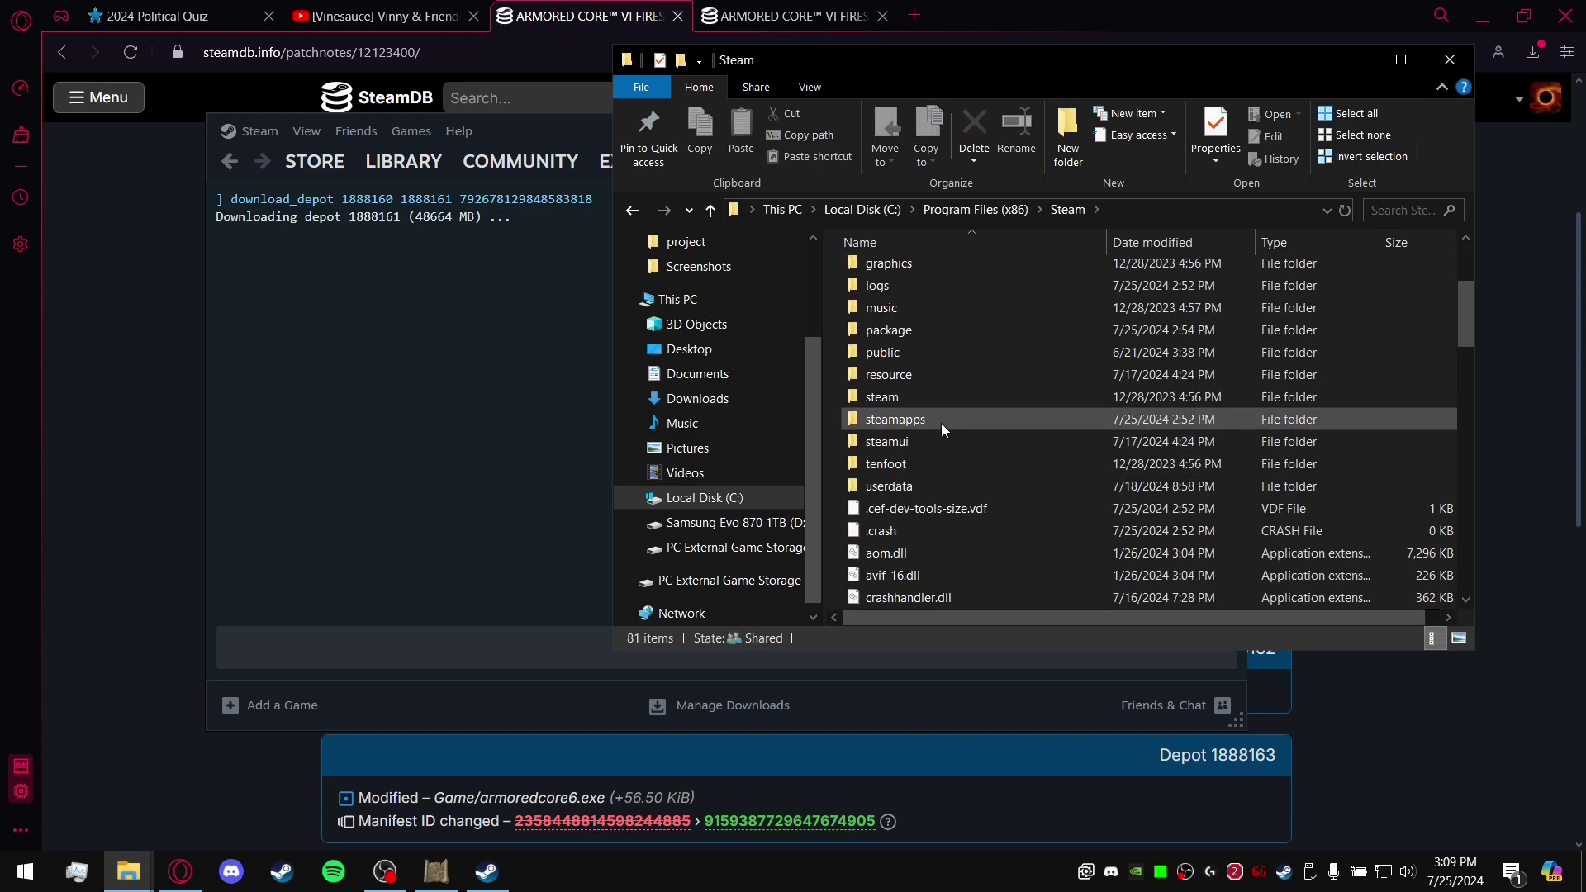
pyautogui.doubleClick(940, 419)
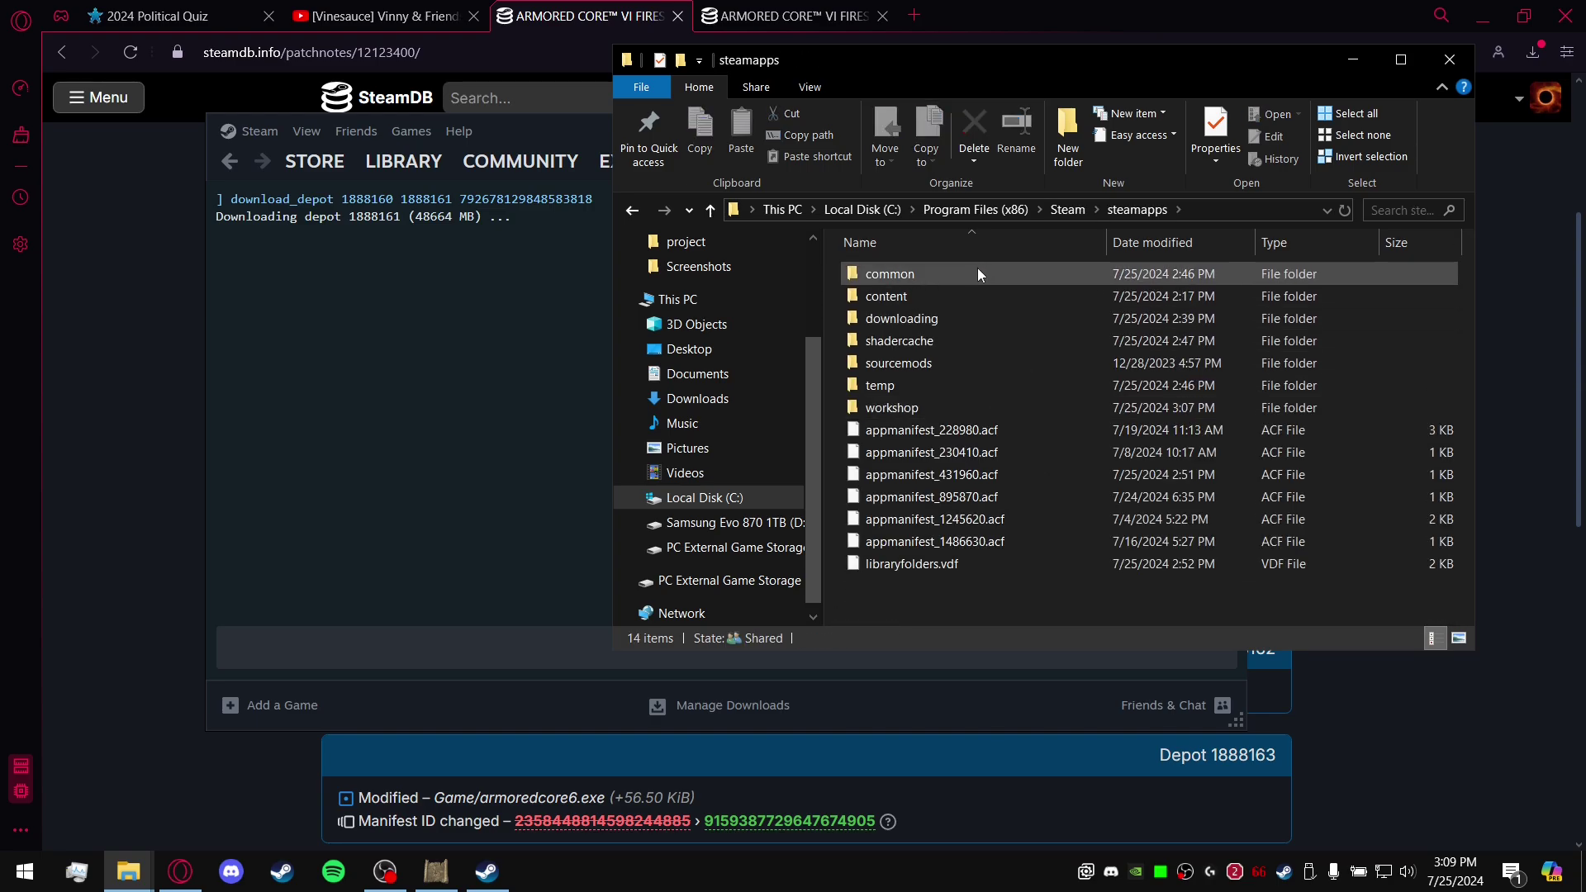
pyautogui.moveTo(974, 275)
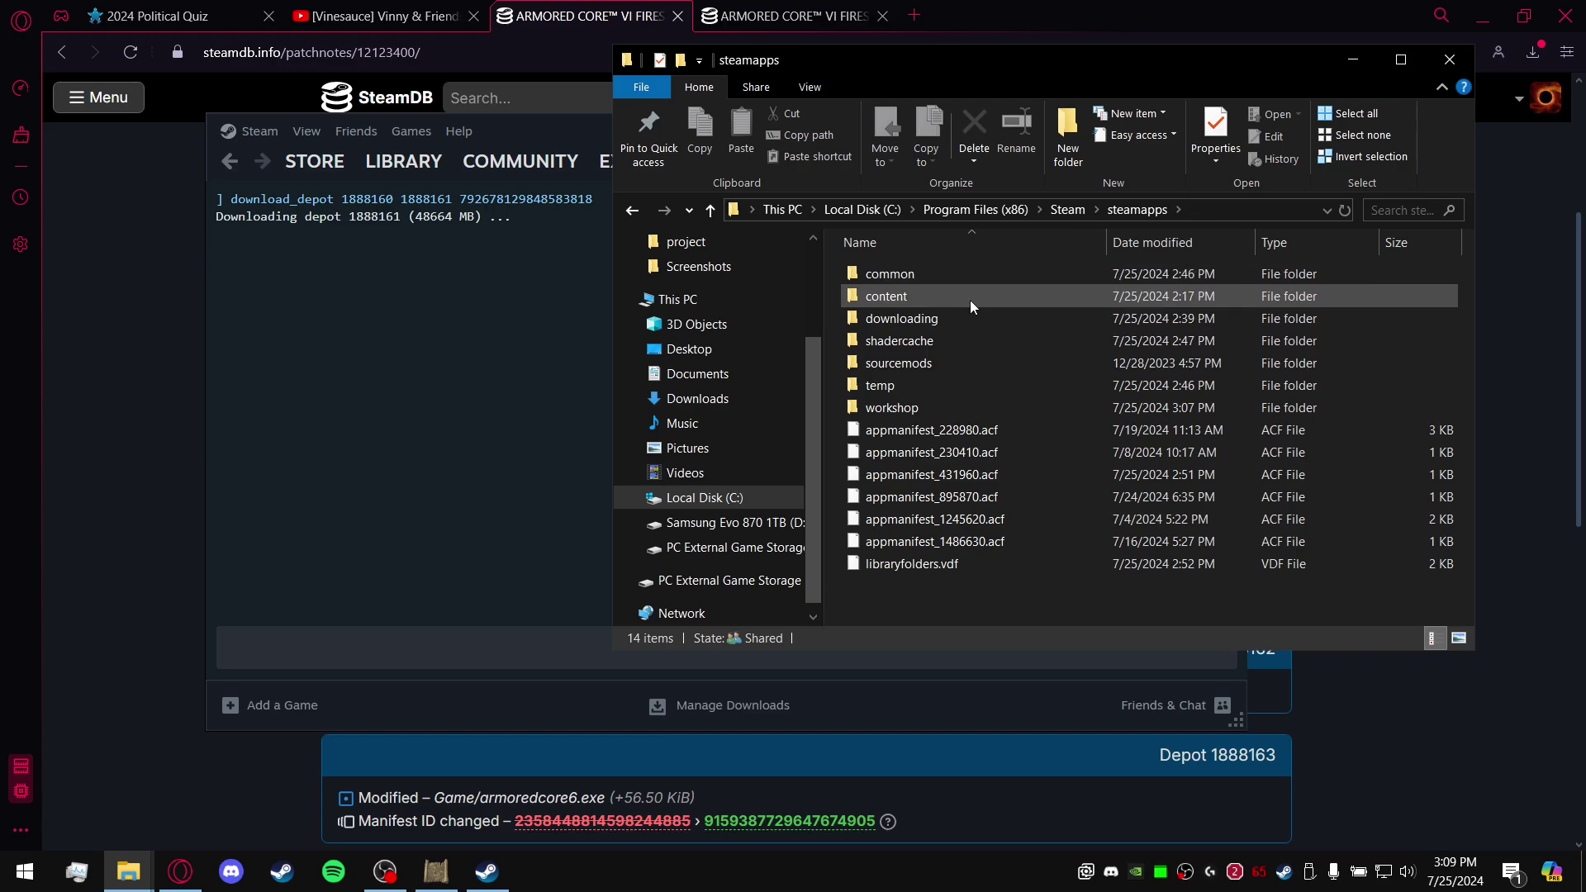
pyautogui.doubleClick(970, 299)
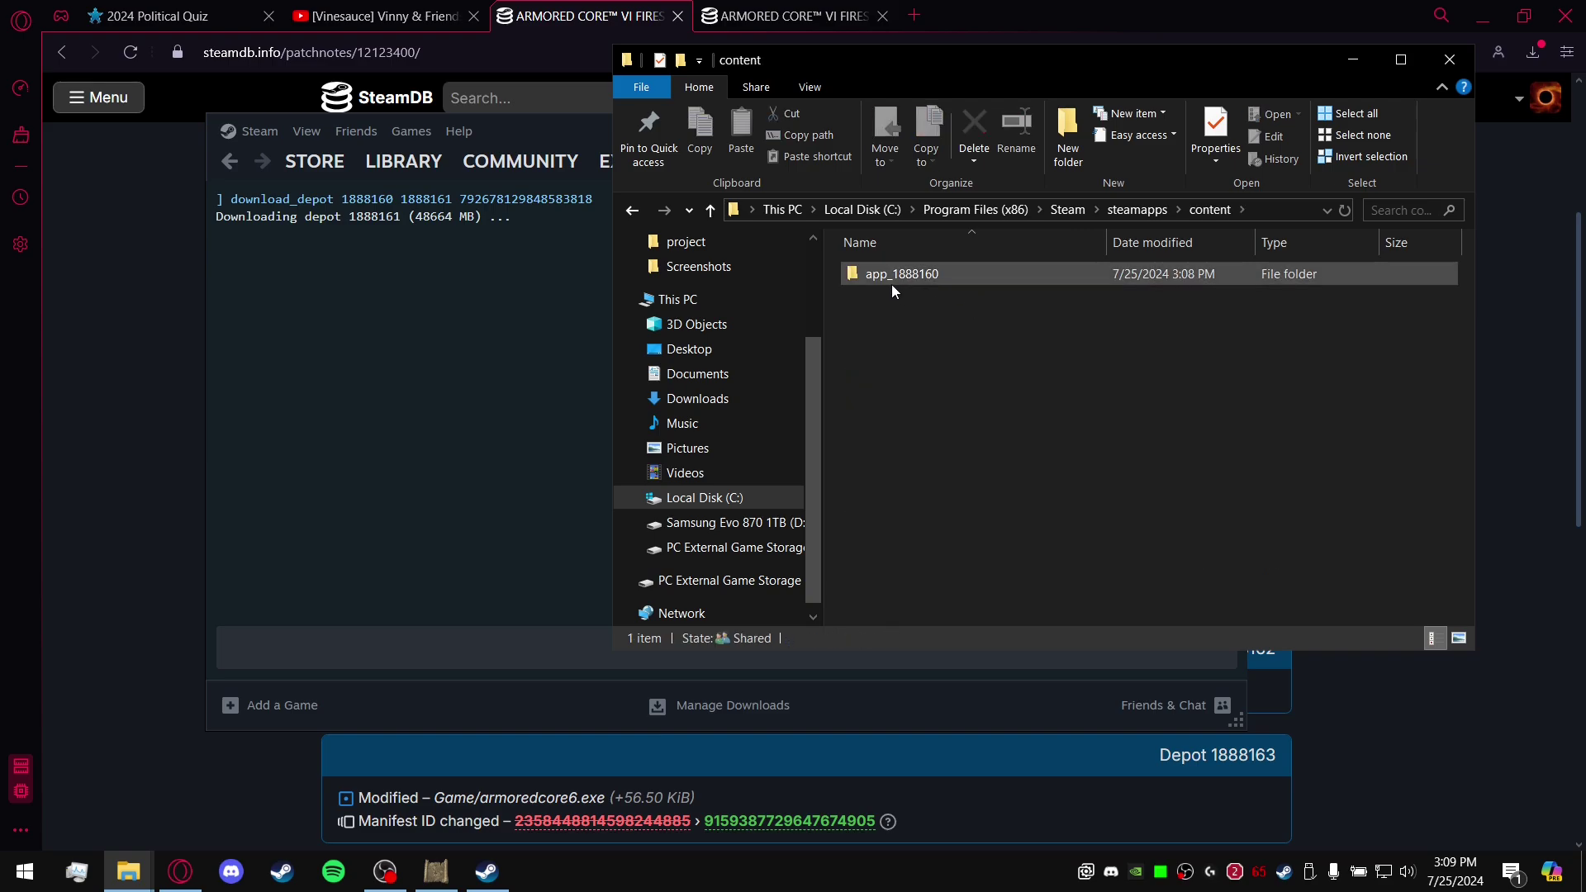
pyautogui.doubleClick(927, 281)
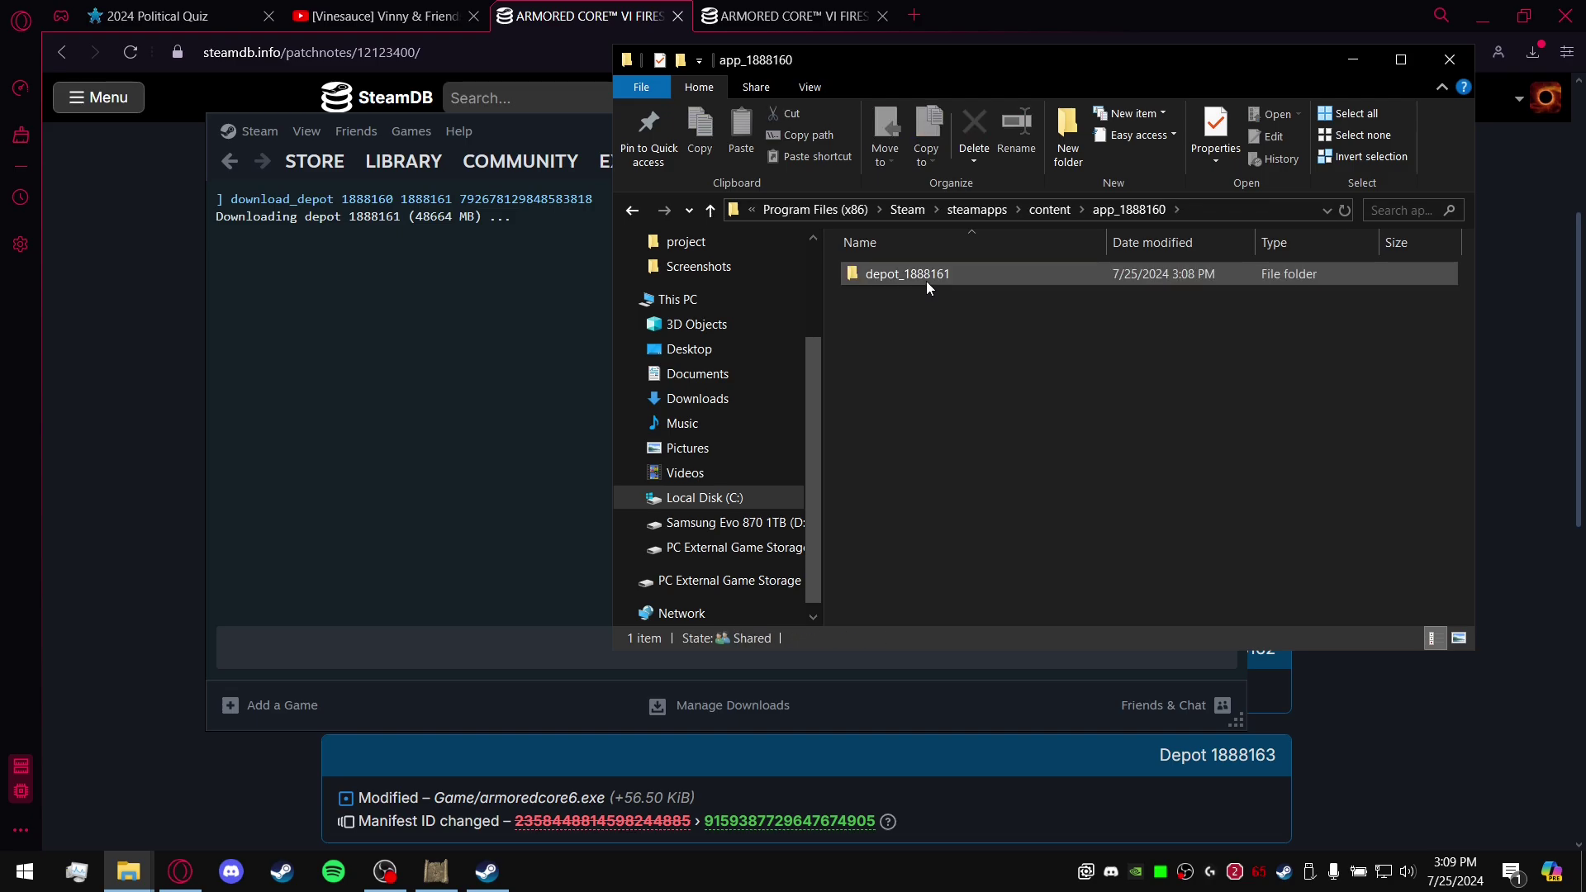
pyautogui.doubleClick(908, 273)
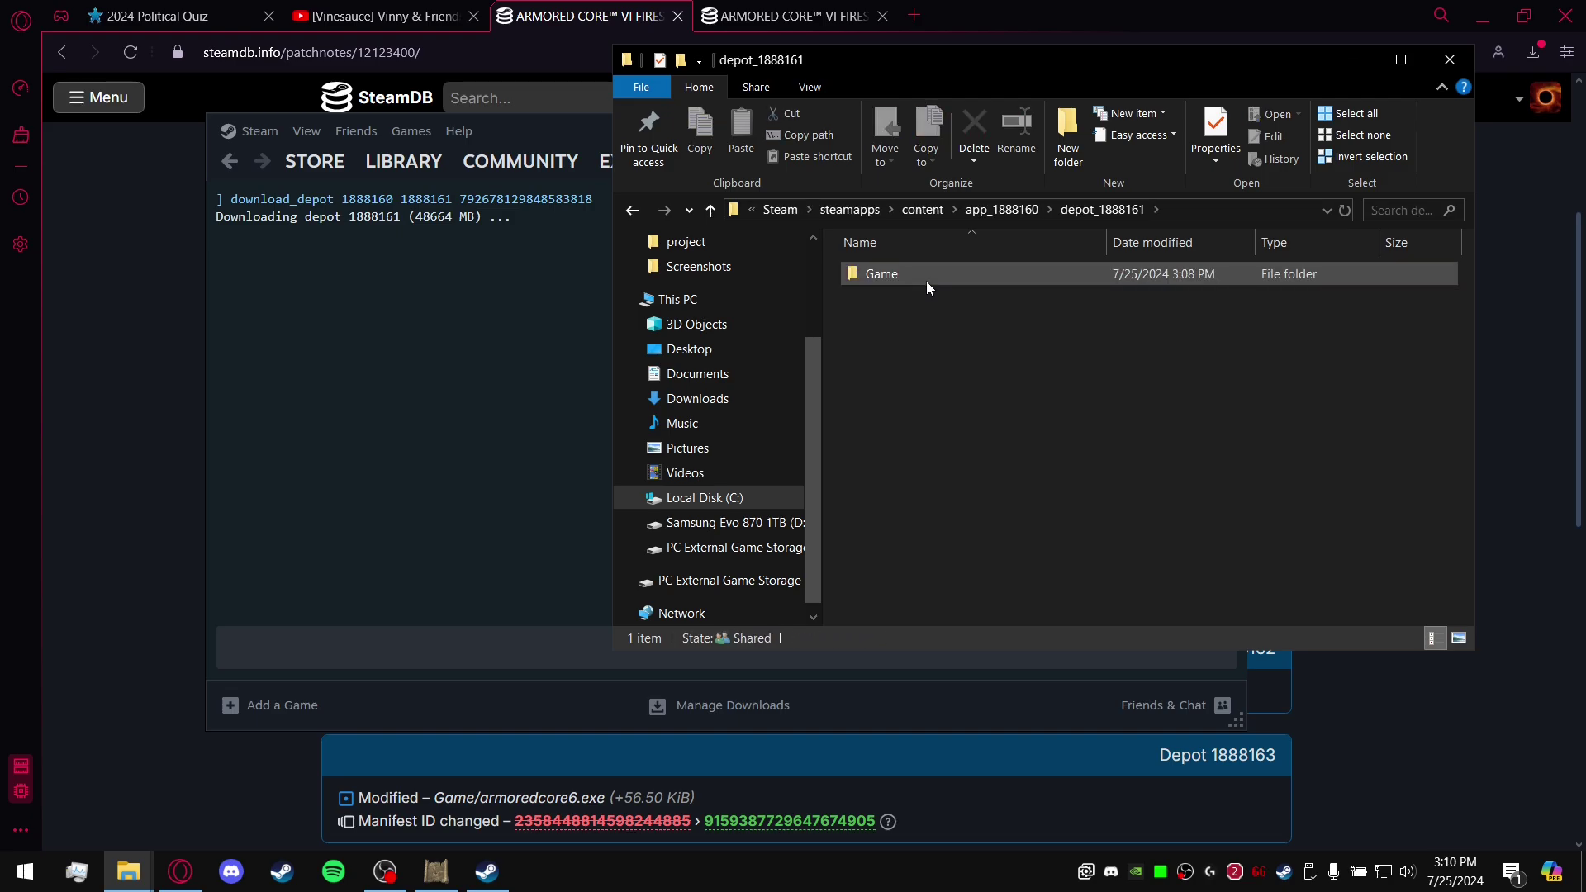
pyautogui.doubleClick(926, 281)
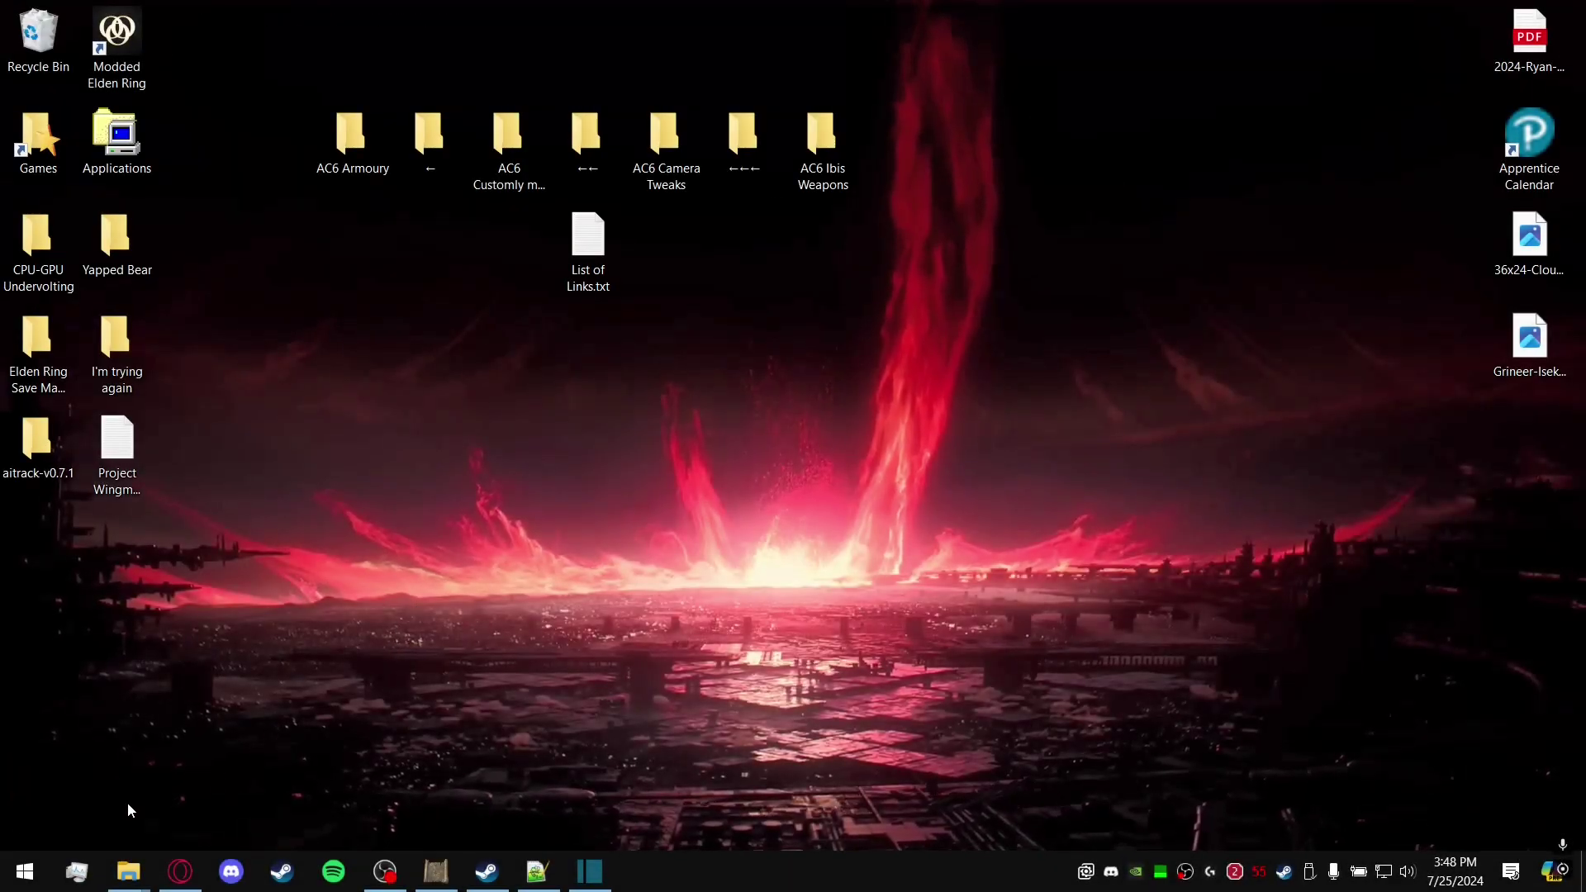
pyautogui.click(486, 872)
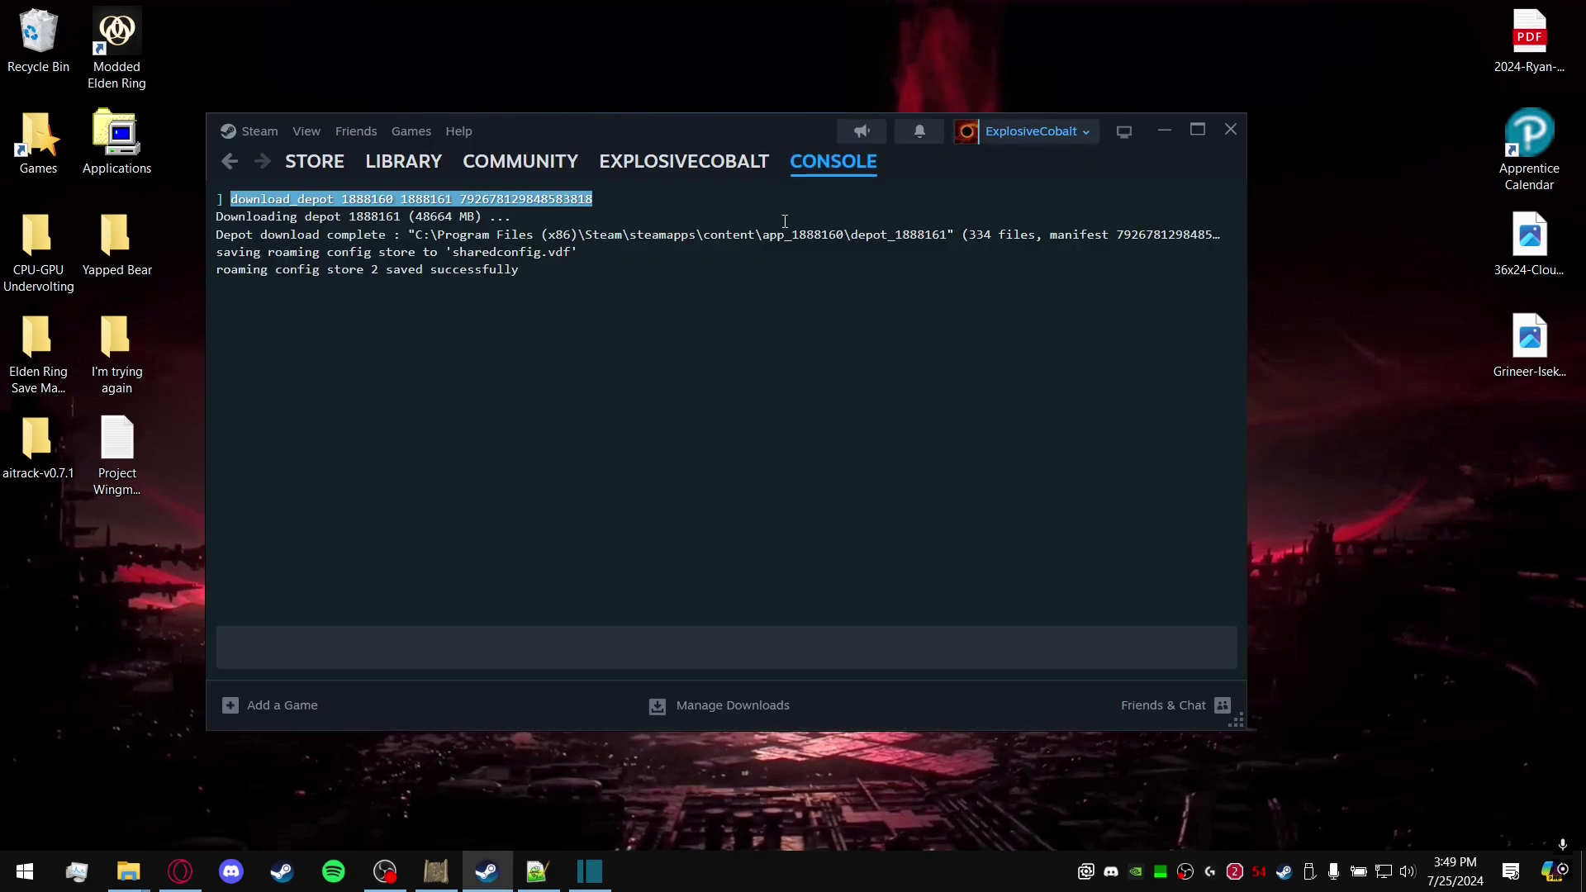
pyautogui.moveTo(298, 235); pyautogui.dragTo(950, 235)
pyautogui.click(972, 286)
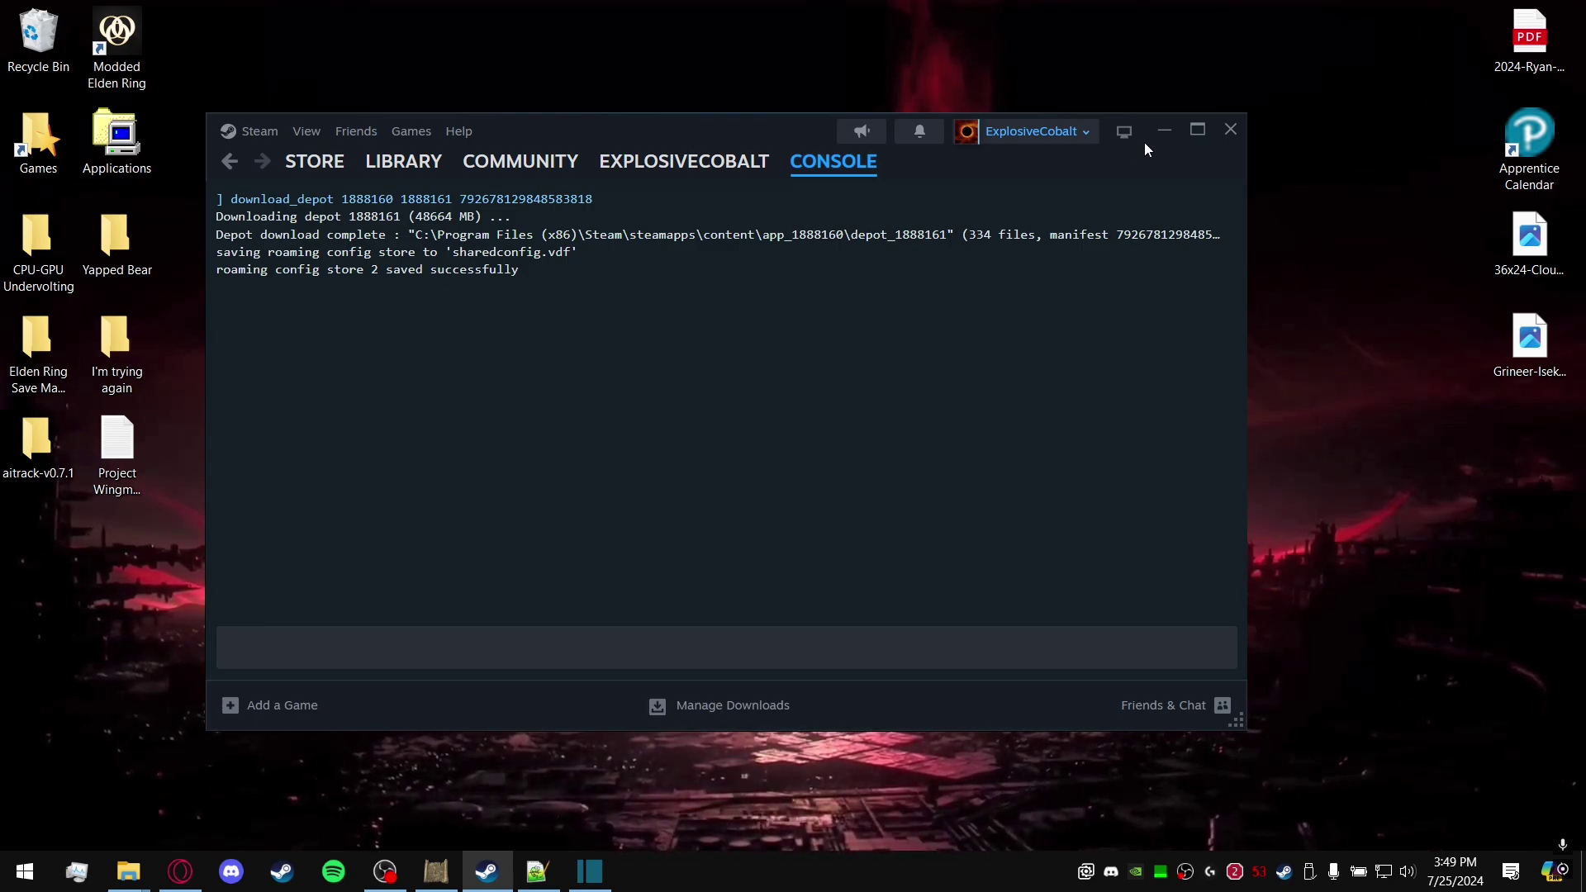
pyautogui.click(1230, 130)
pyautogui.moveTo(128, 868)
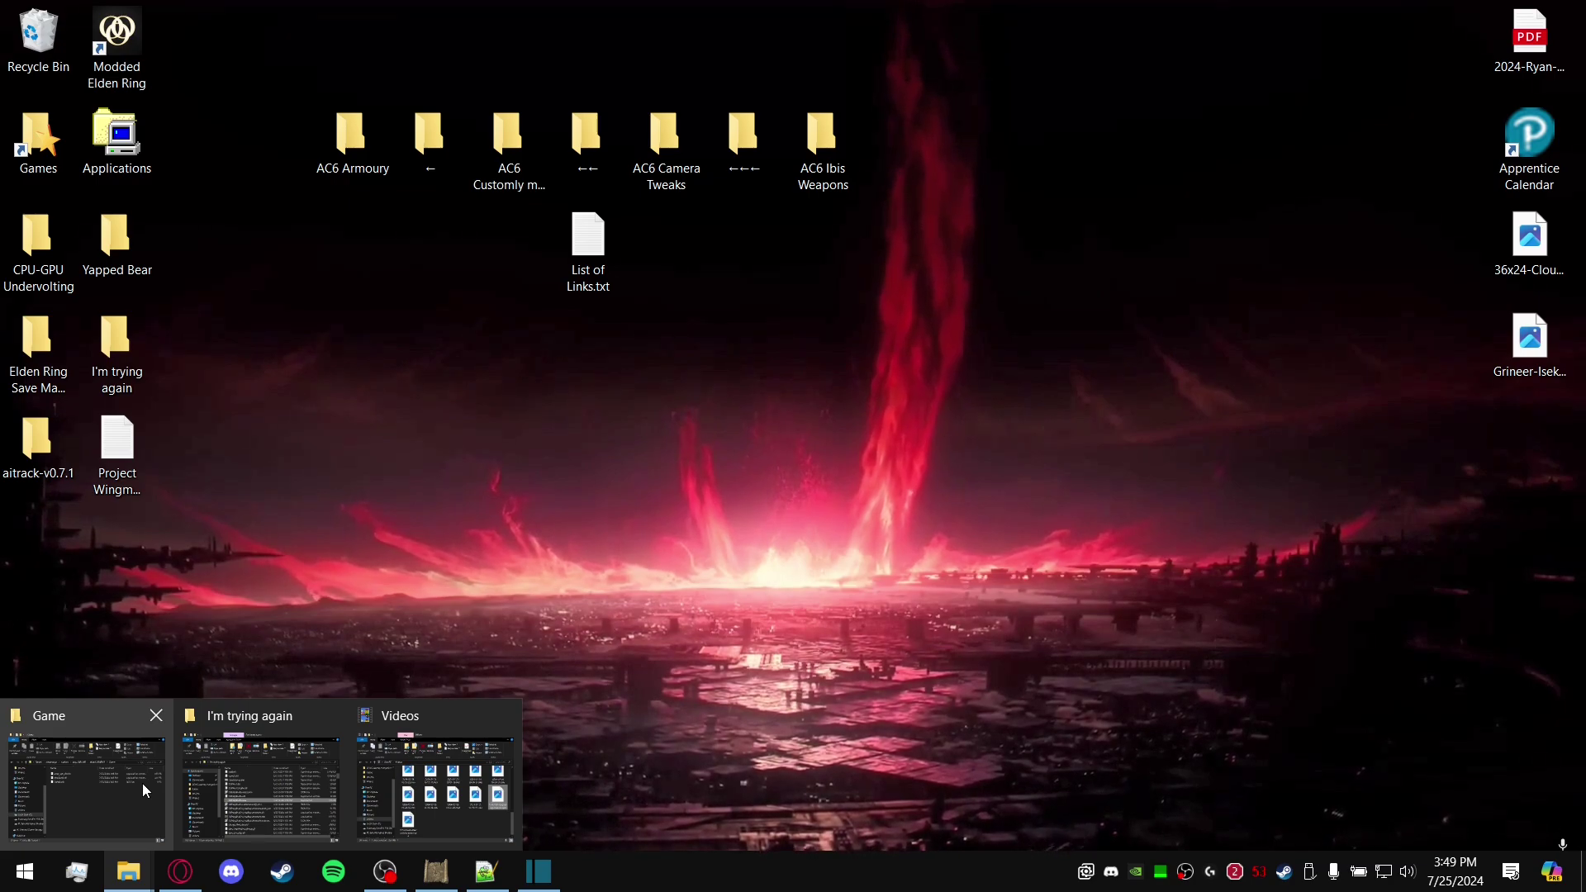
# Close the old Game folder window and open a new File Explorer window on Local Disk (C:).
pyautogui.click(156, 716)
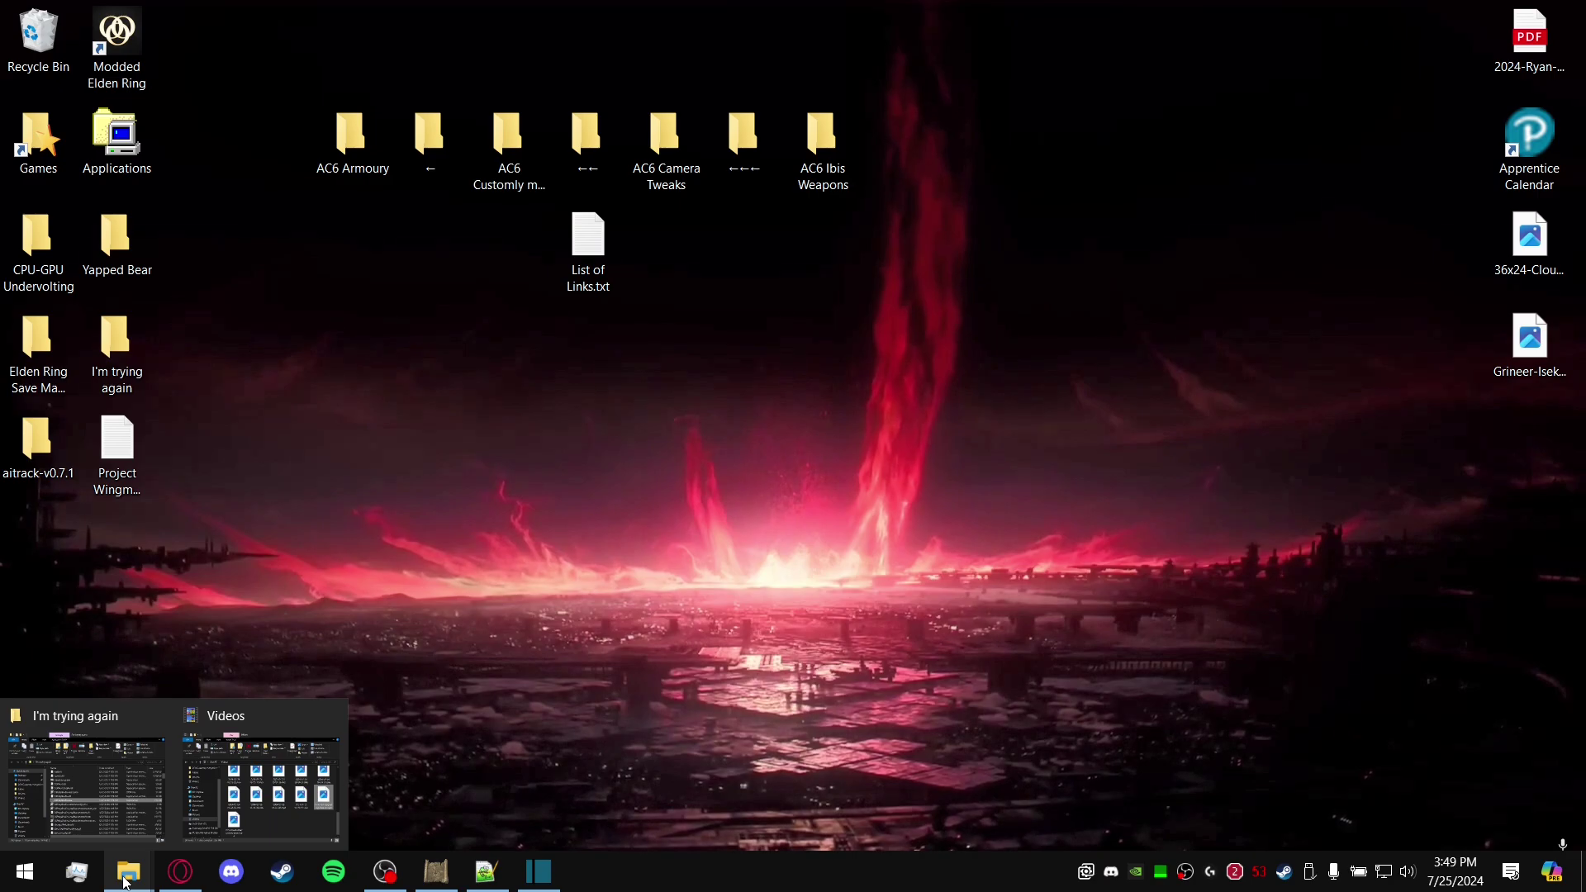
pyautogui.rightClick(125, 876)
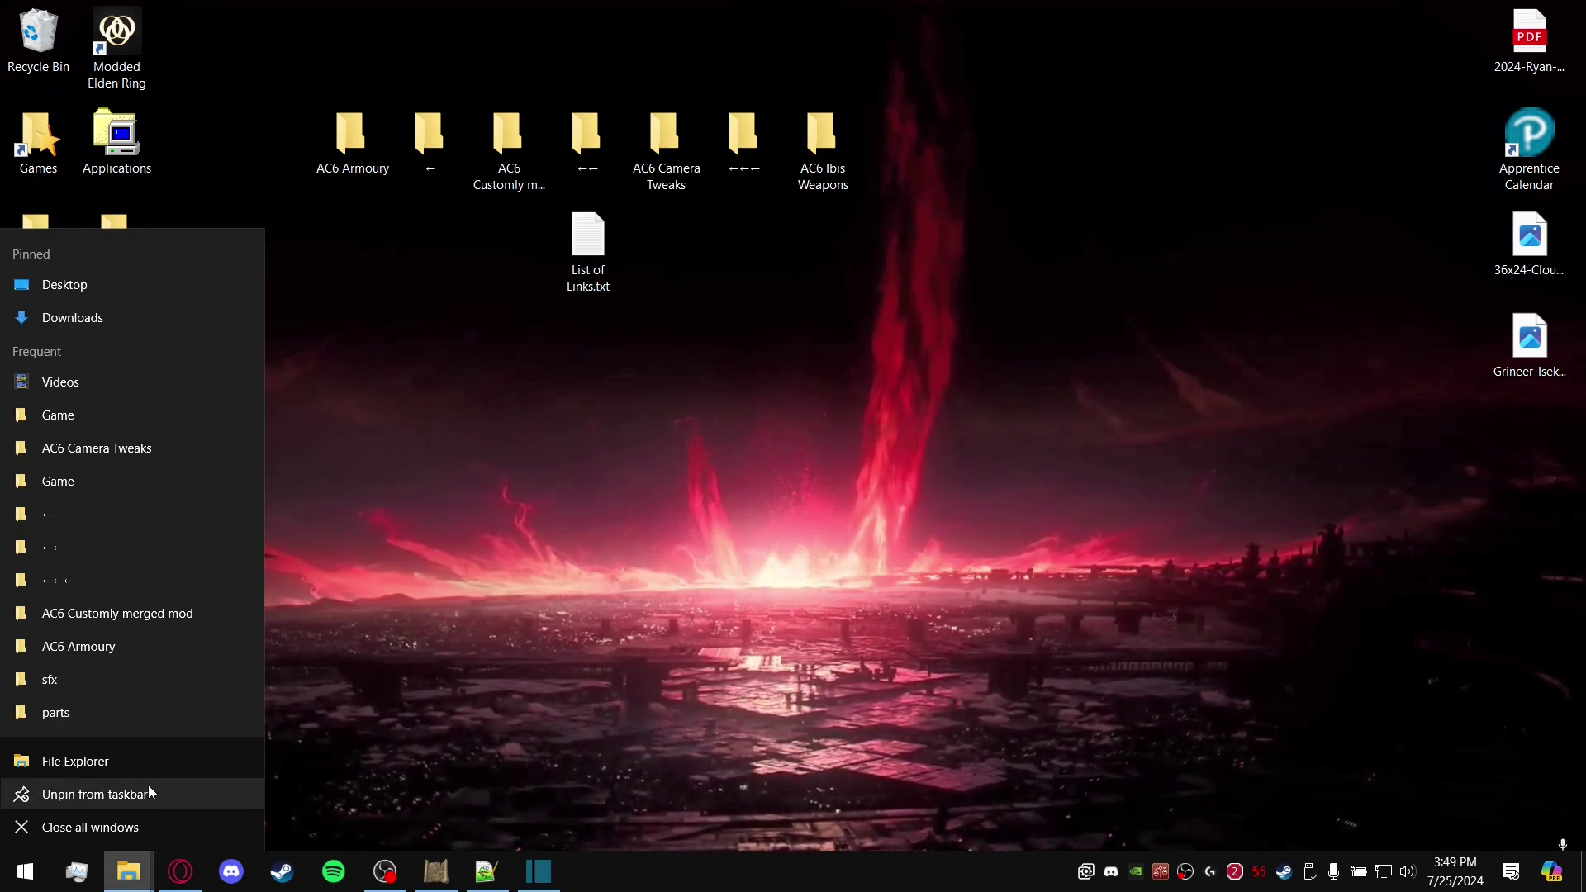
pyautogui.click(148, 768)
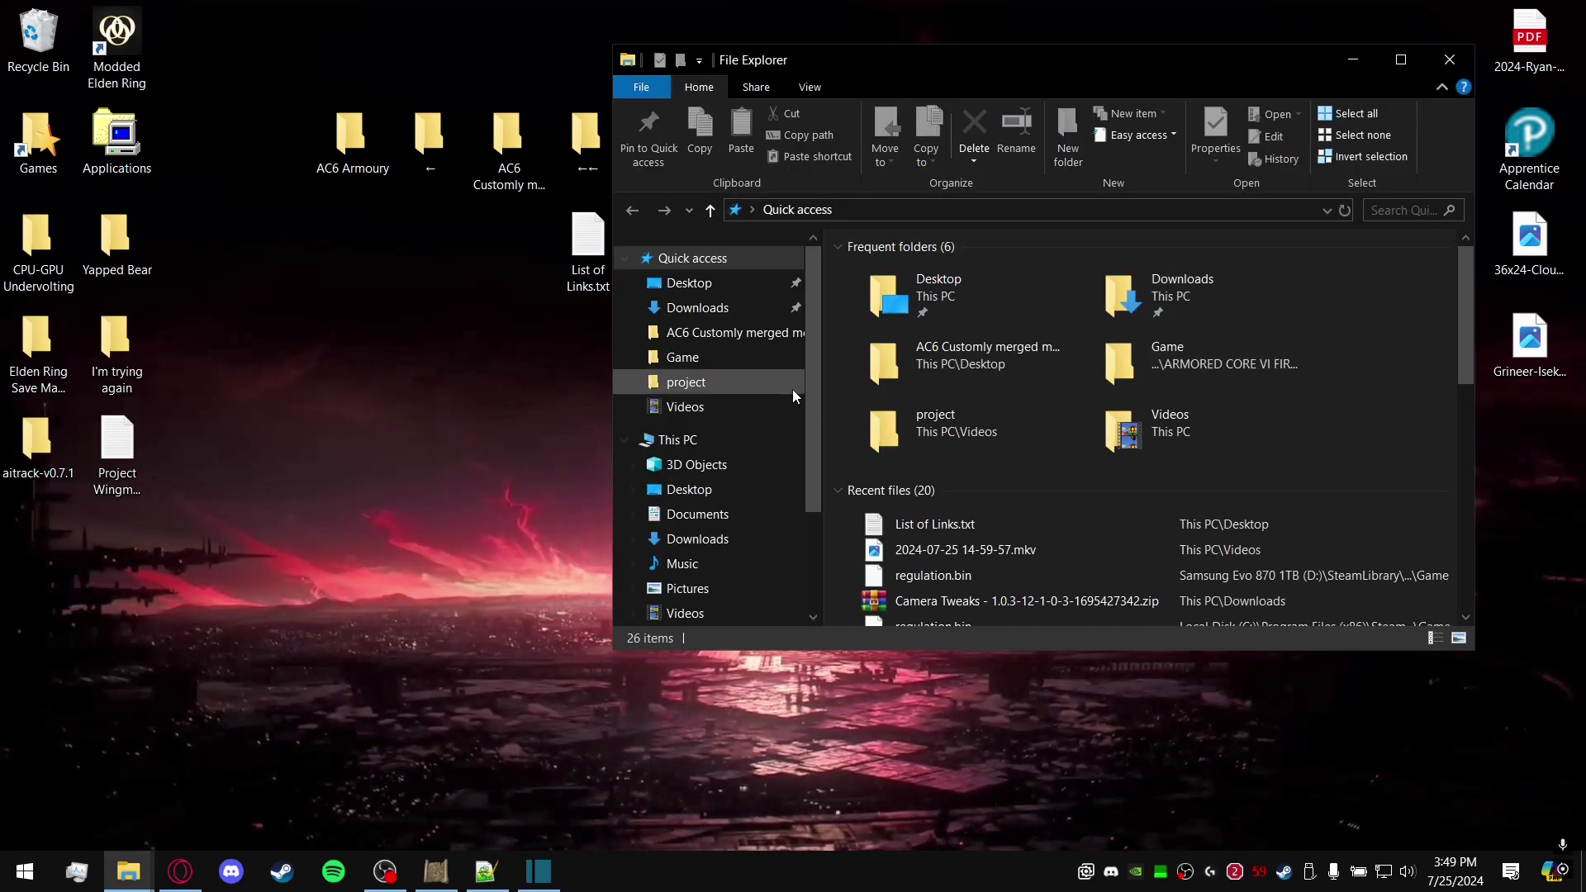
pyautogui.scroll(-1, 737, 453)
pyautogui.scroll(-1, 737, 452)
pyautogui.click(705, 473)
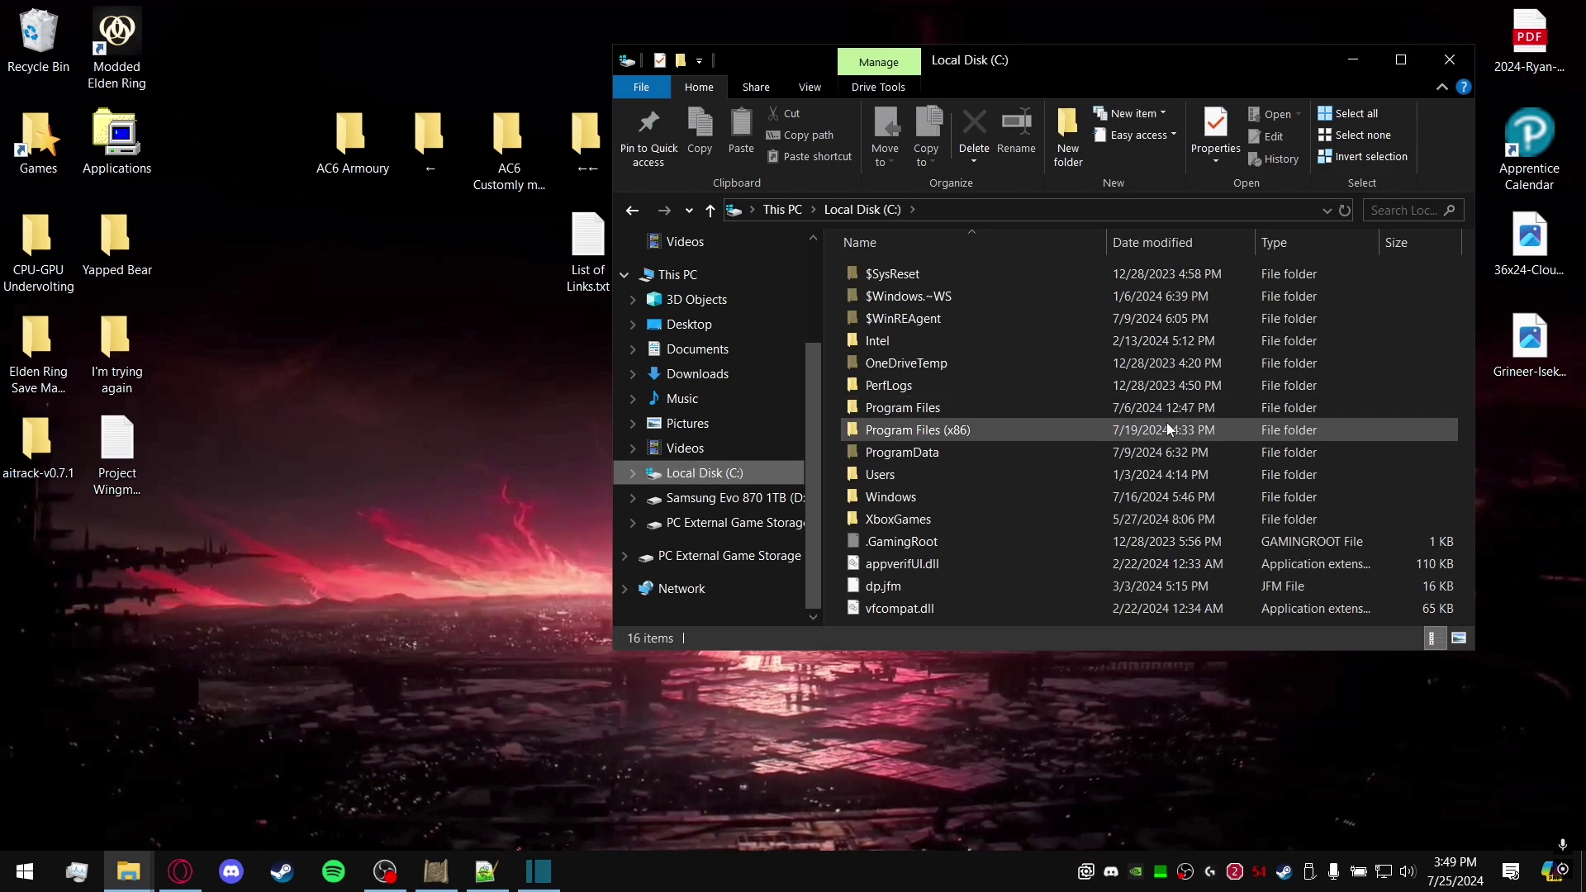
# Navigate through Program Files (x86)\Steam\steamapps\content\app_1888160\depot_1888161 to the Game folder.
pyautogui.doubleClick(1126, 435)
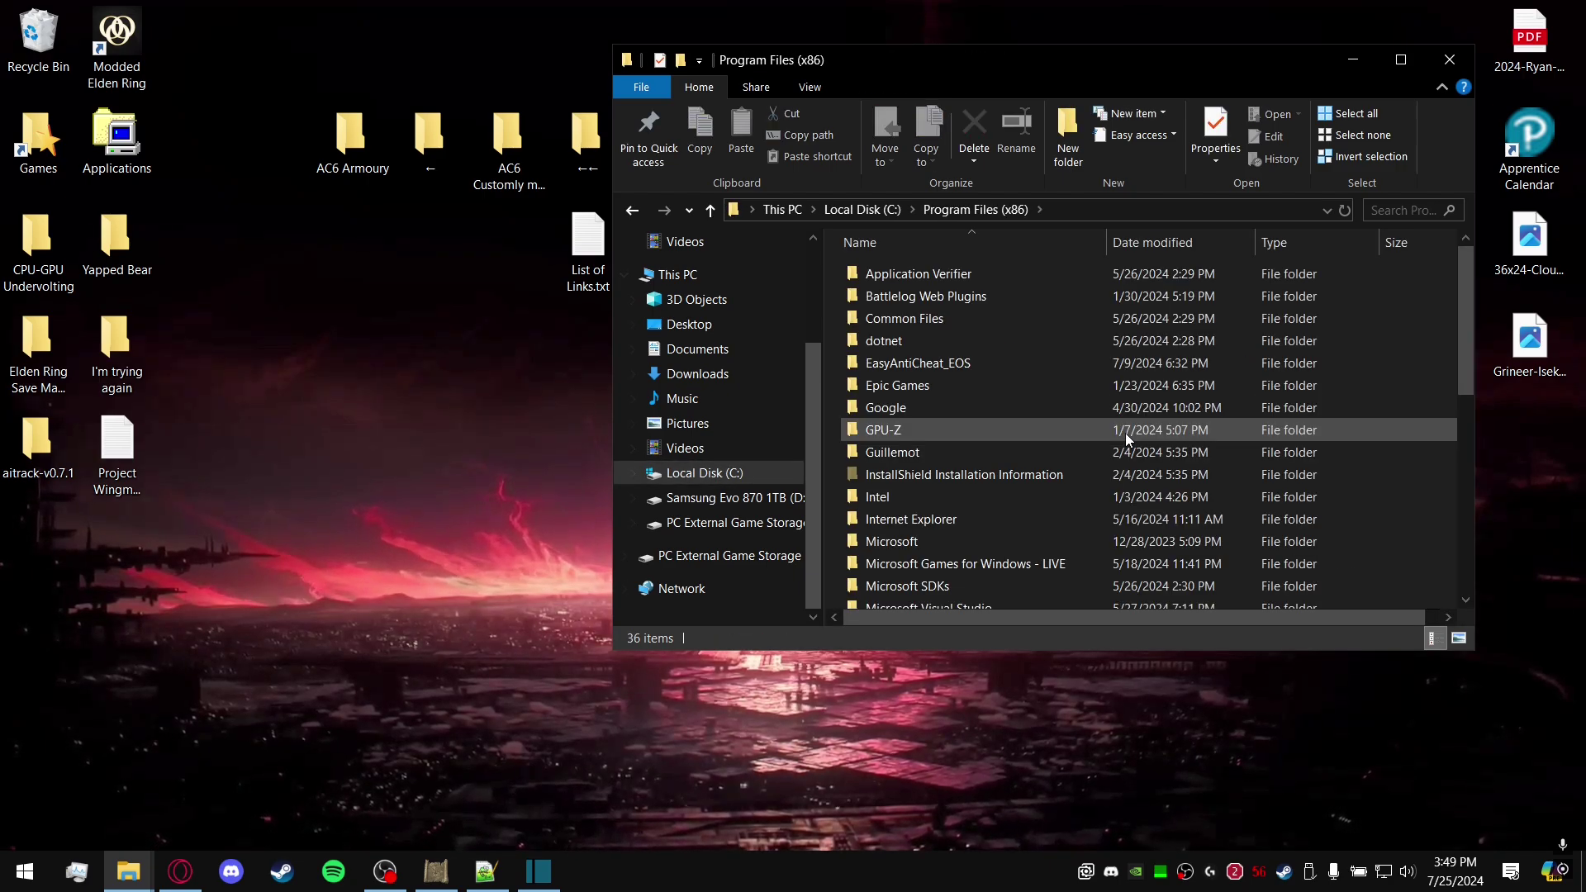
pyautogui.scroll(-4, 1012, 500)
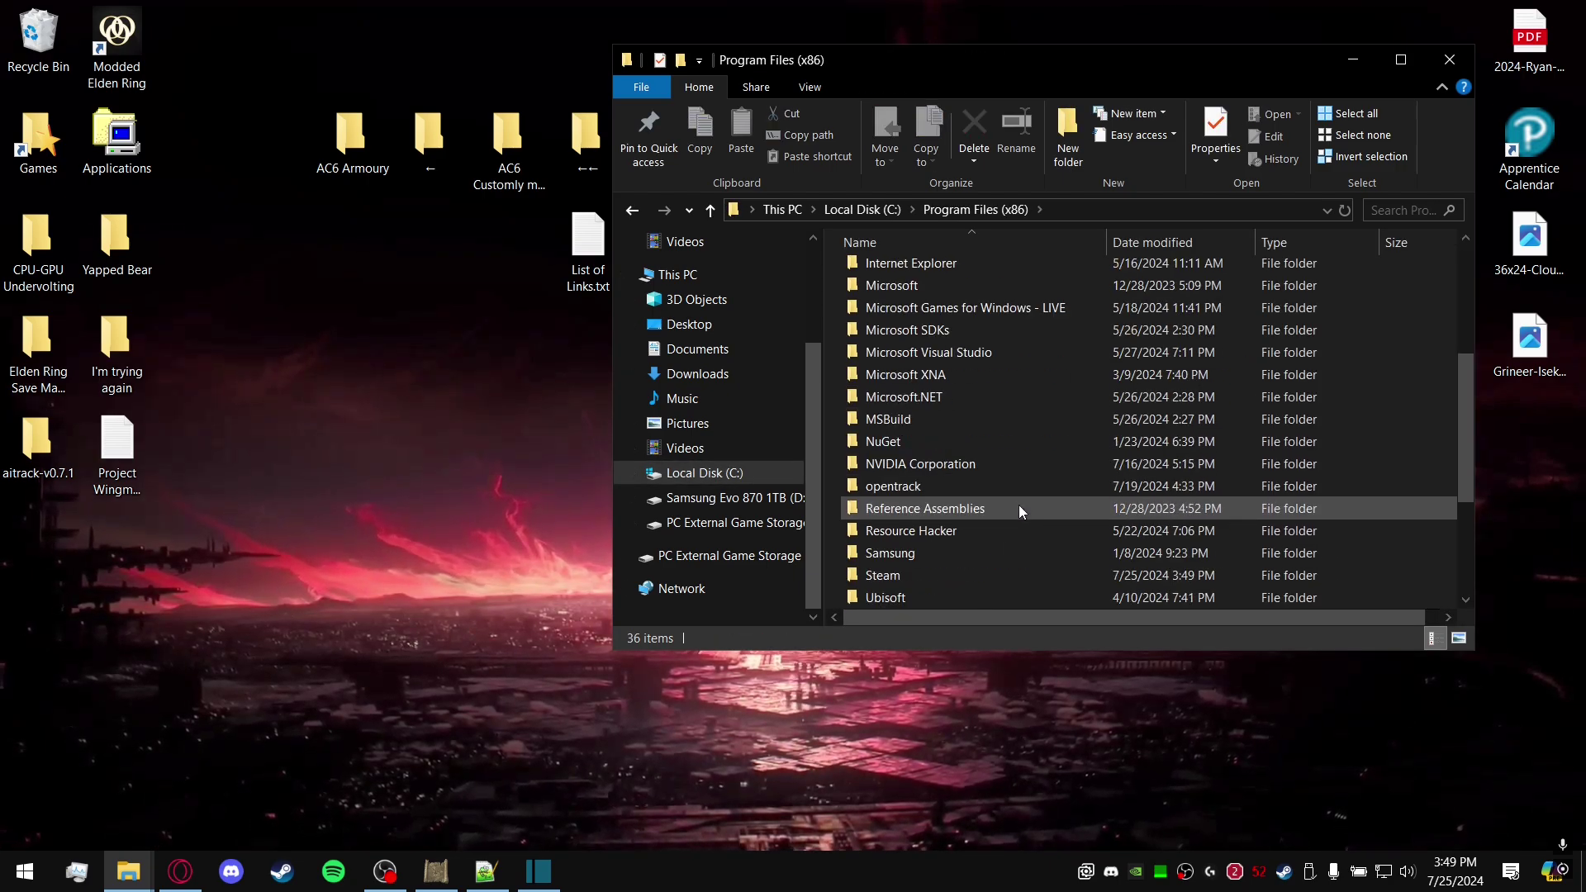
pyautogui.doubleClick(944, 577)
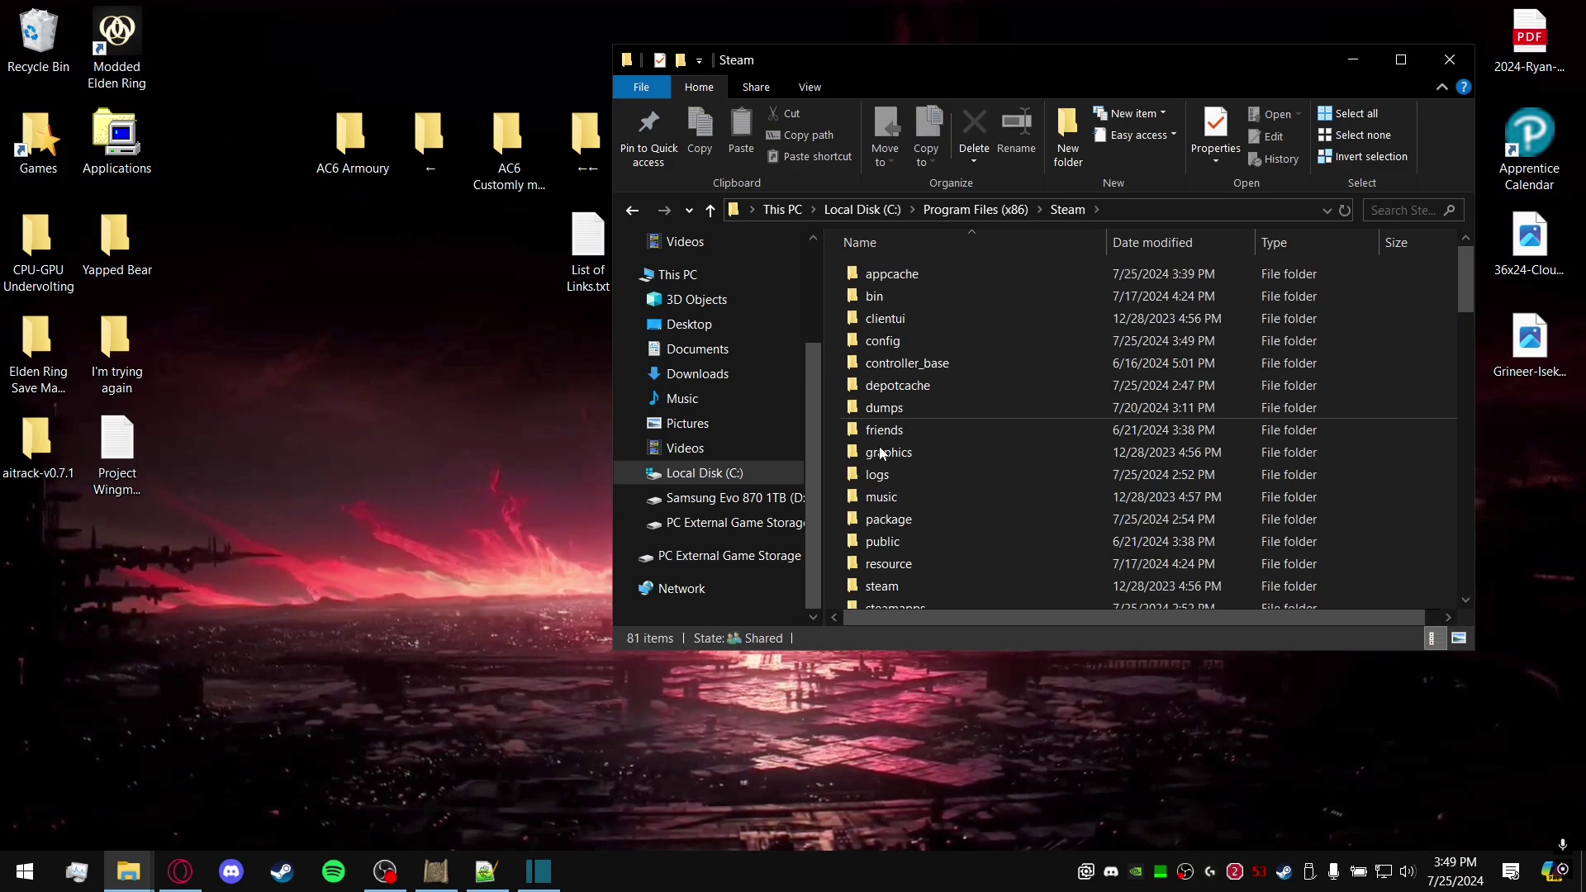
pyautogui.scroll(-1, 884, 467)
pyautogui.scroll(-3, 930, 443)
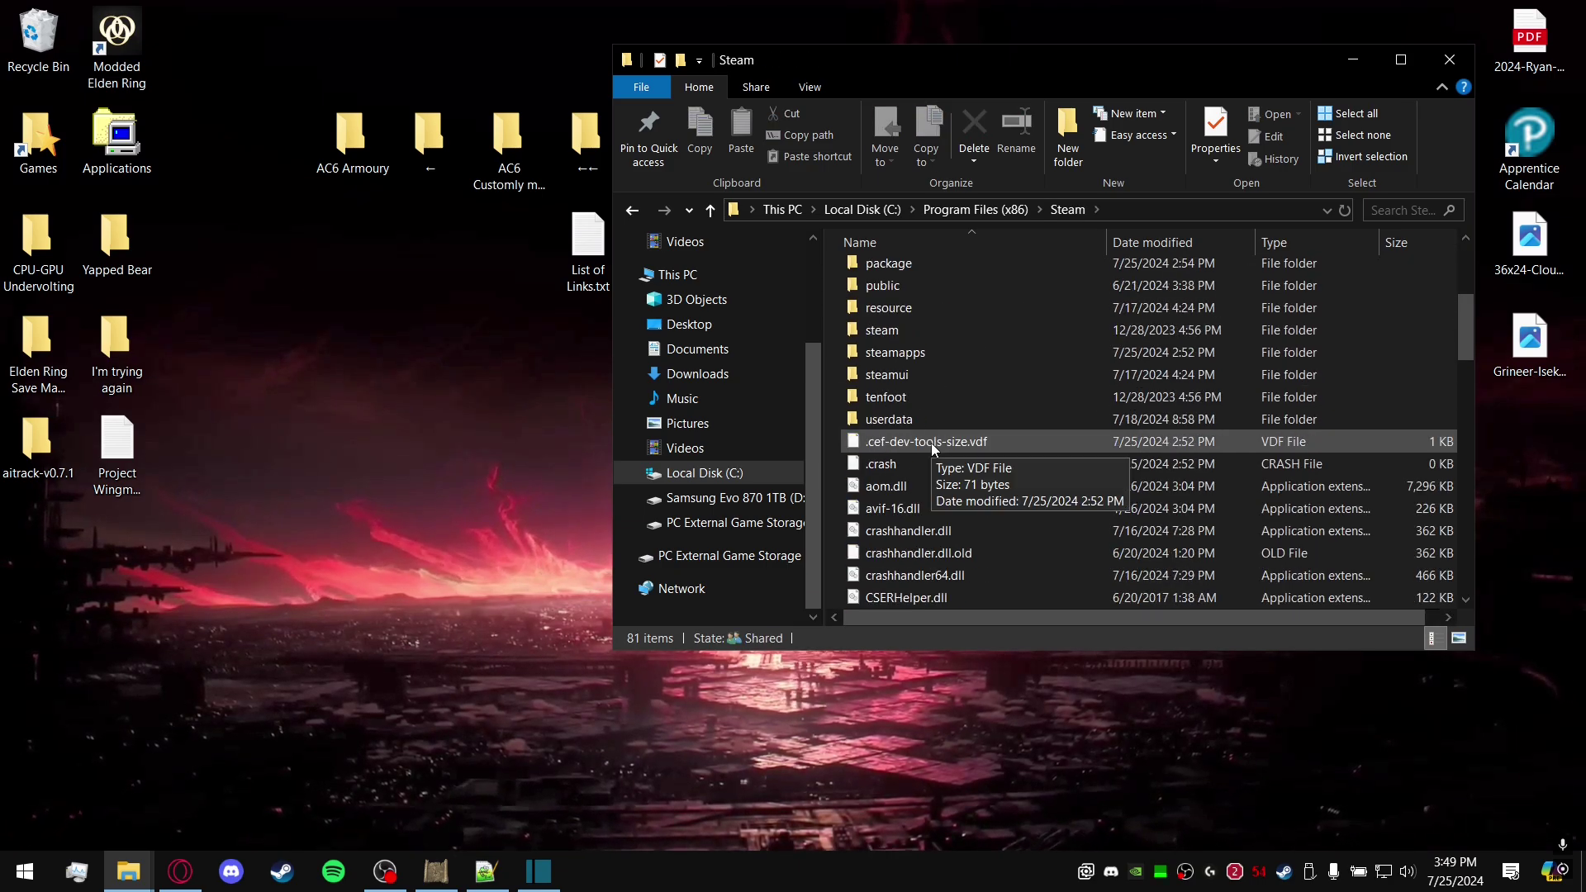
pyautogui.click(947, 351)
pyautogui.doubleClick(947, 352)
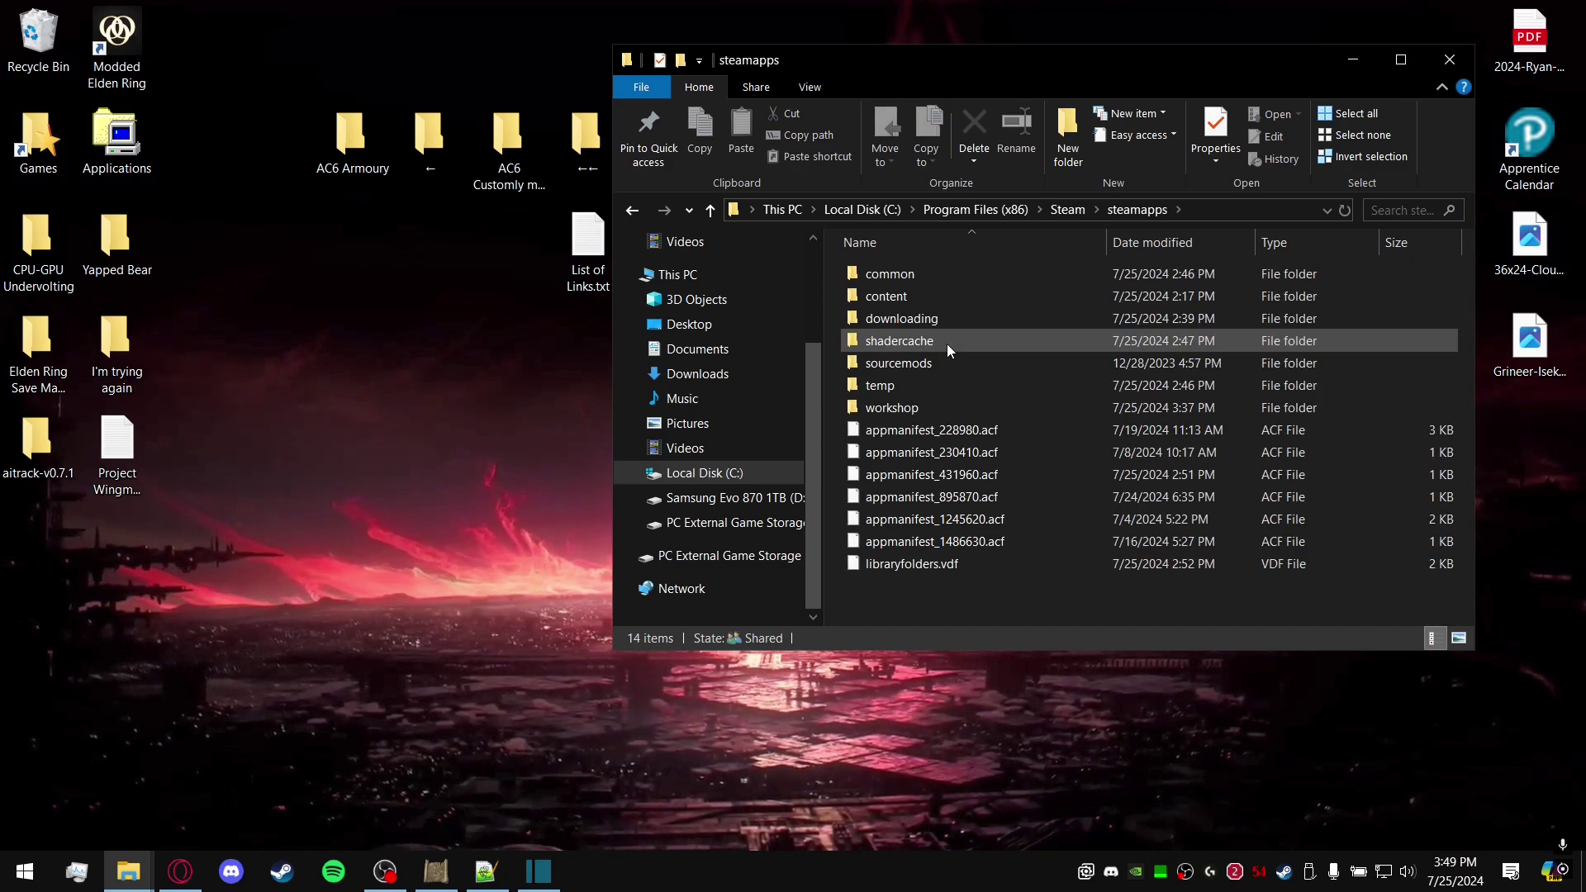
pyautogui.doubleClick(944, 296)
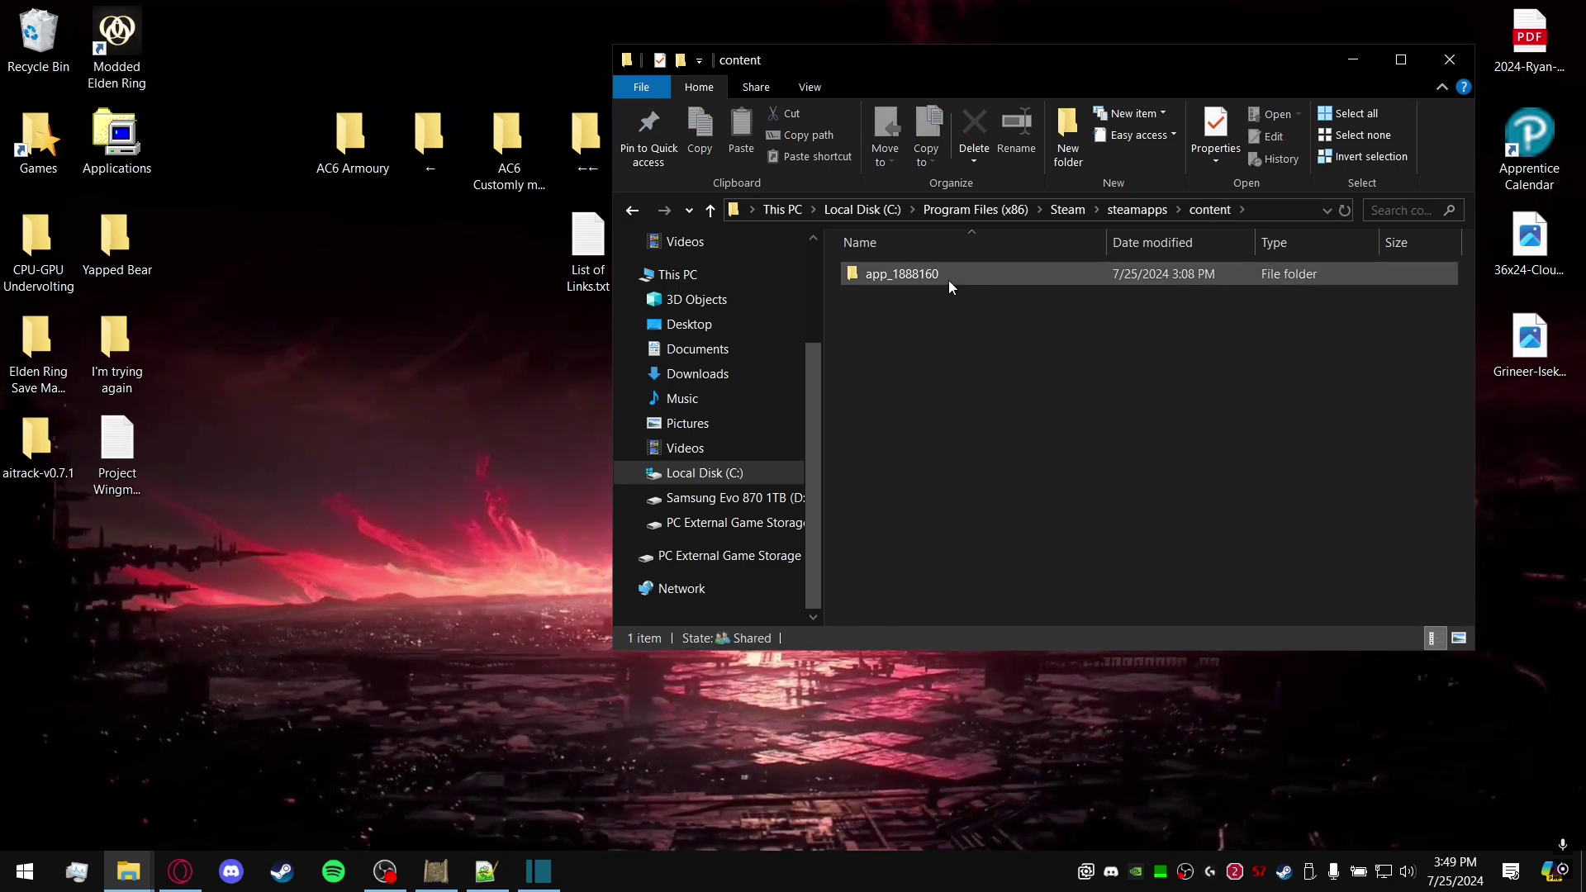
pyautogui.doubleClick(949, 280)
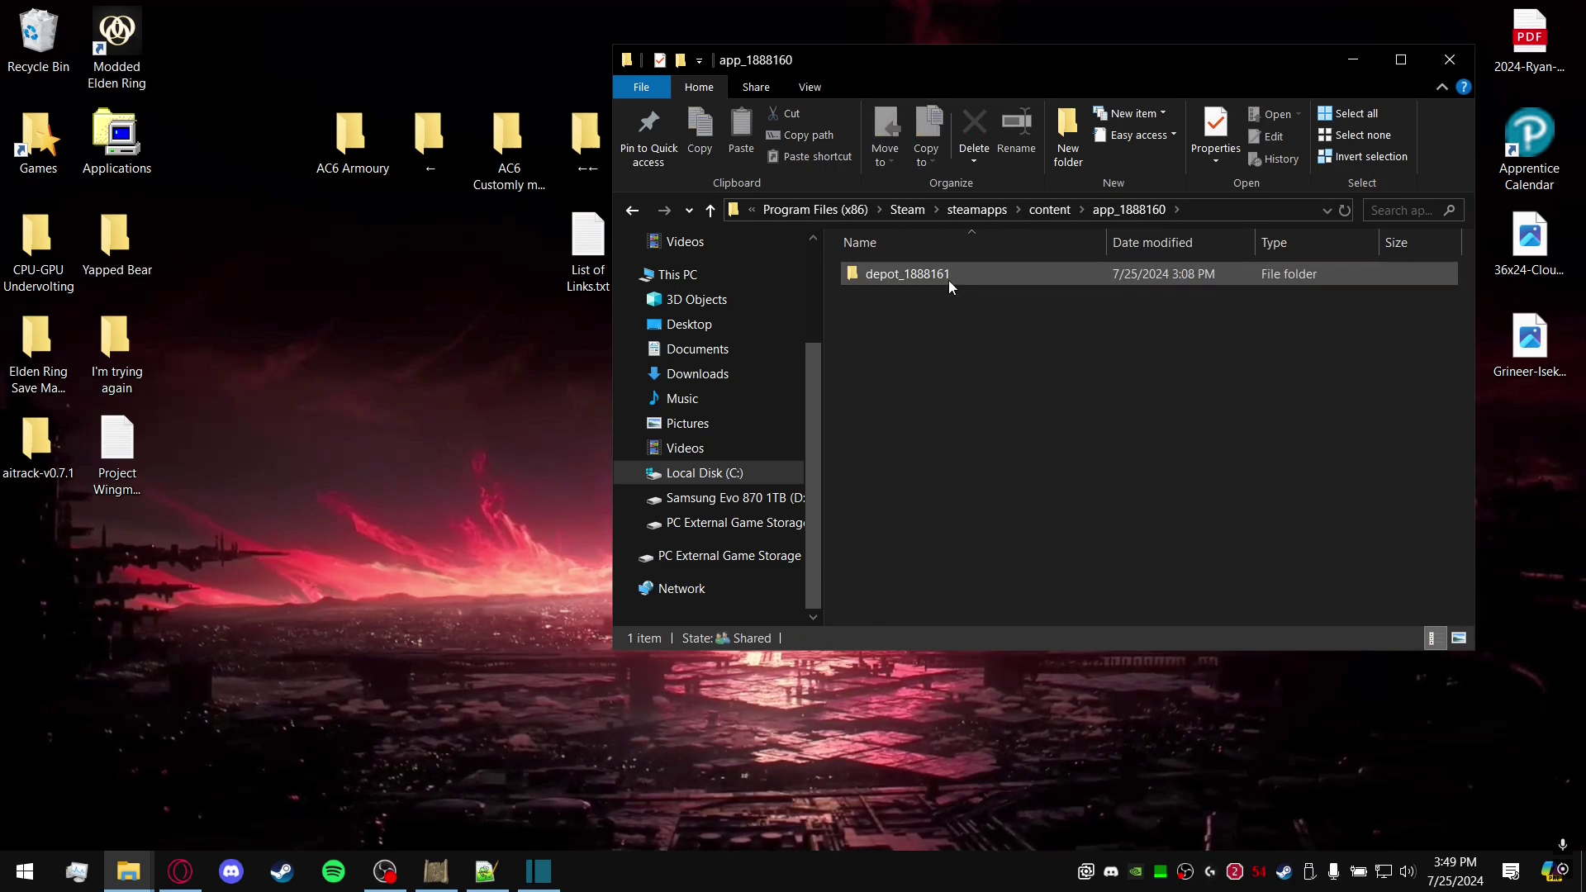
pyautogui.doubleClick(949, 280)
pyautogui.doubleClick(949, 280)
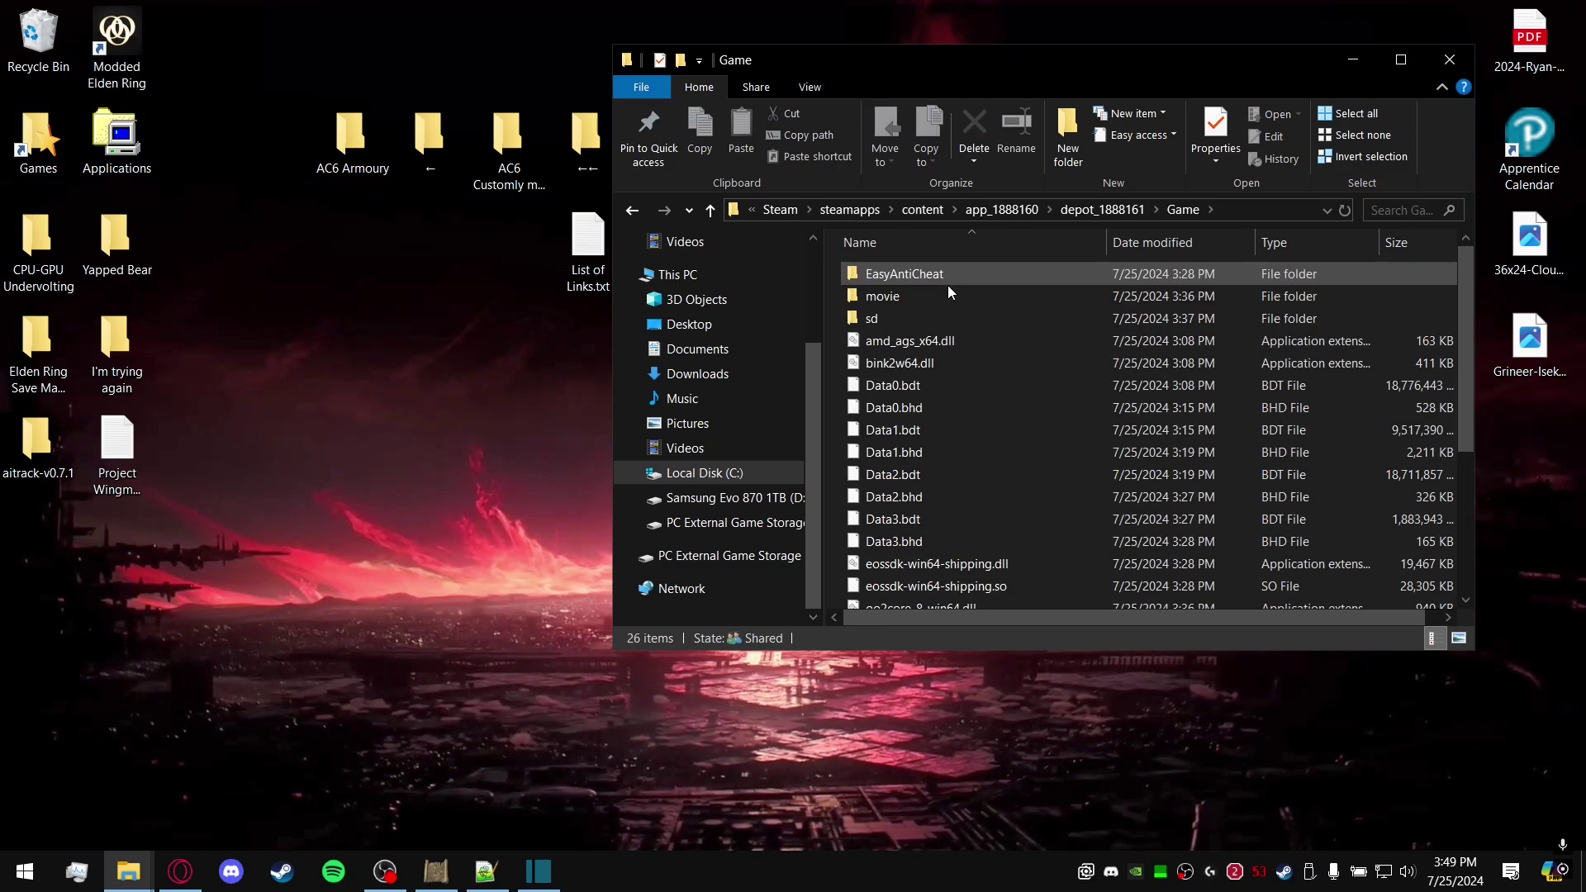
# Select the 830 KB regulation.bin and copy the Game folder's path from the address bar.
pyautogui.scroll(-4, 949, 424)
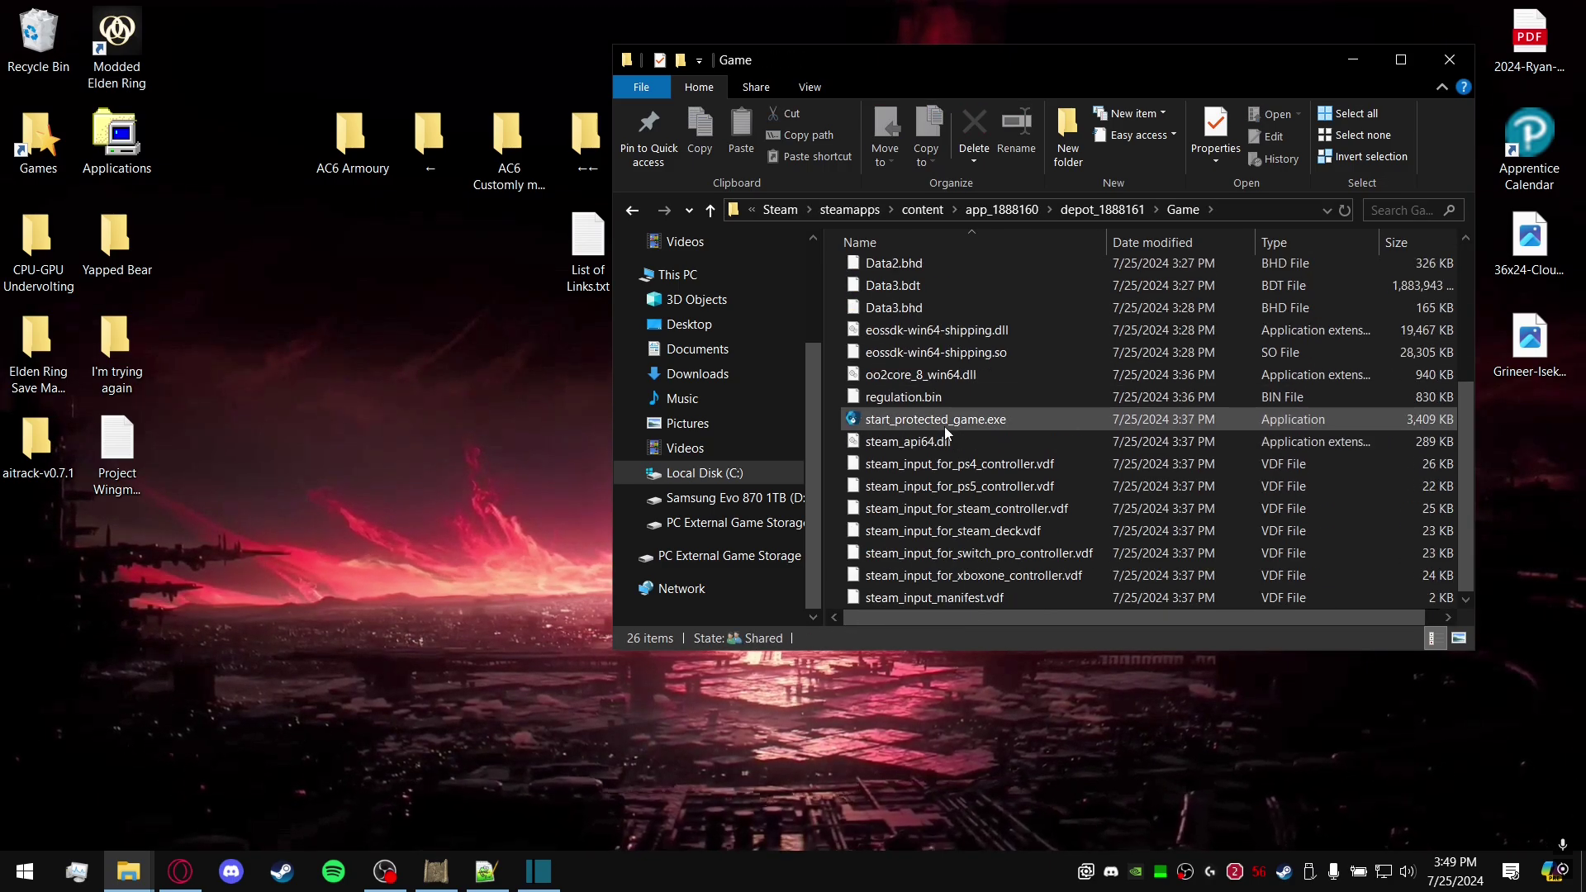
pyautogui.moveTo(944, 424)
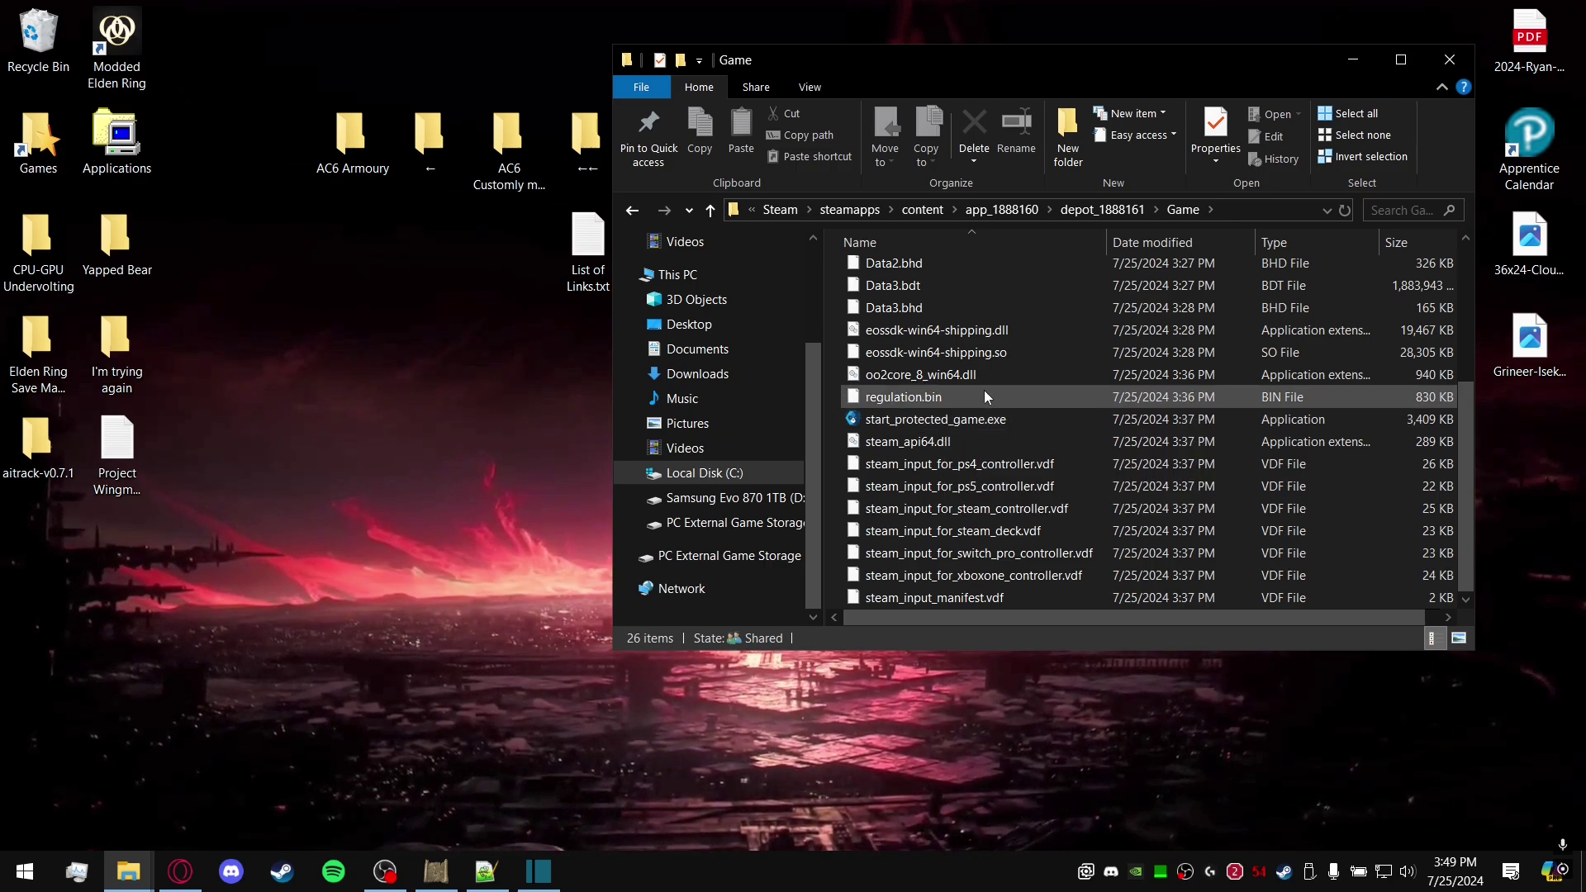
pyautogui.moveTo(1012, 370)
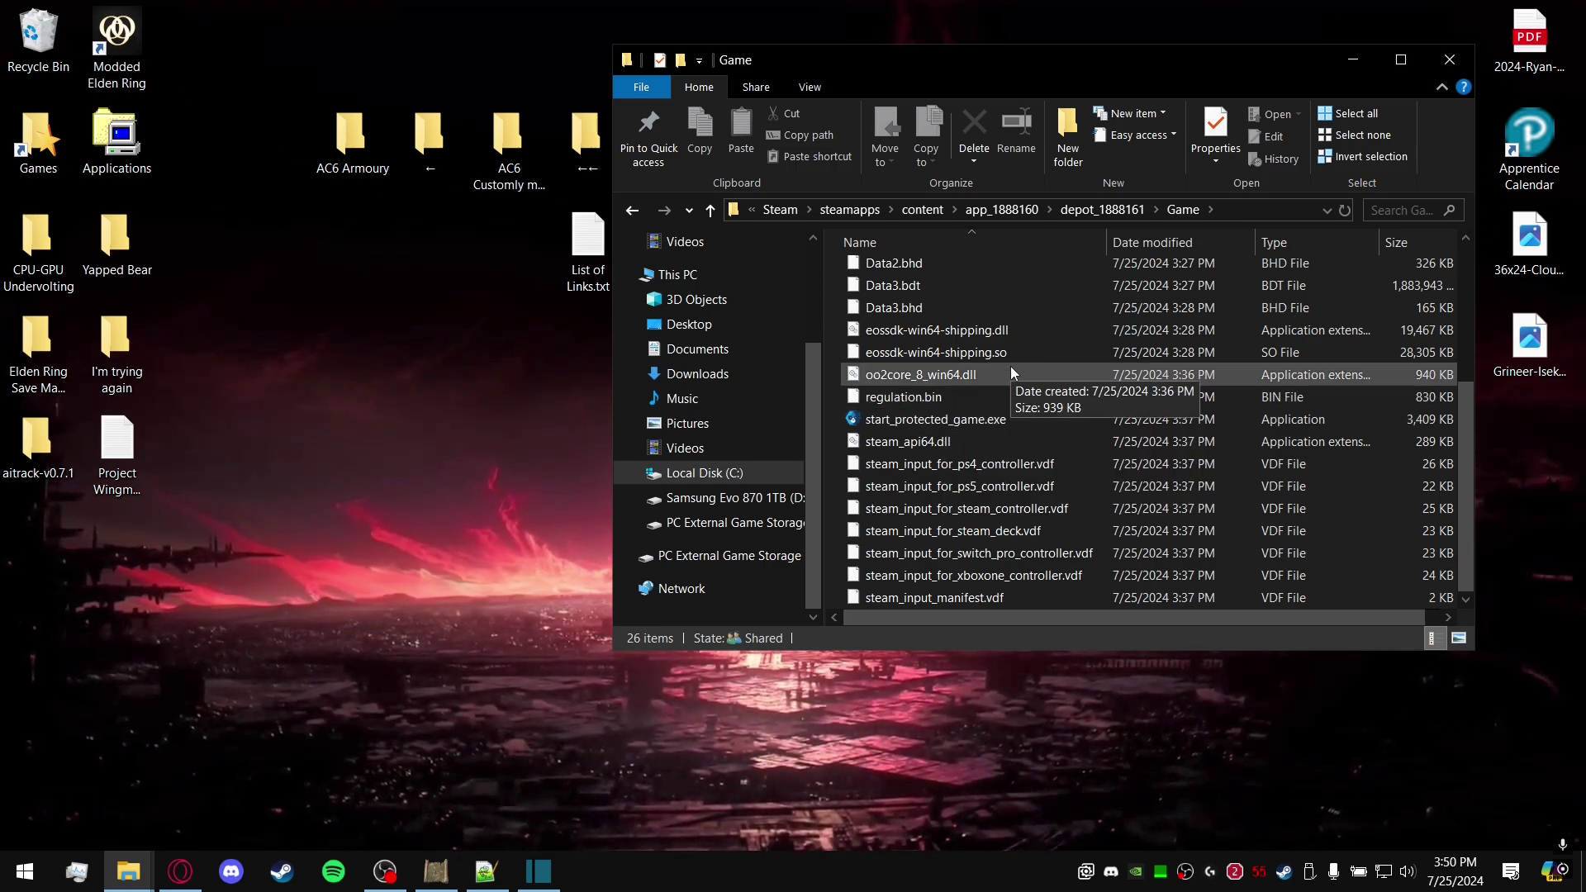
pyautogui.click(985, 395)
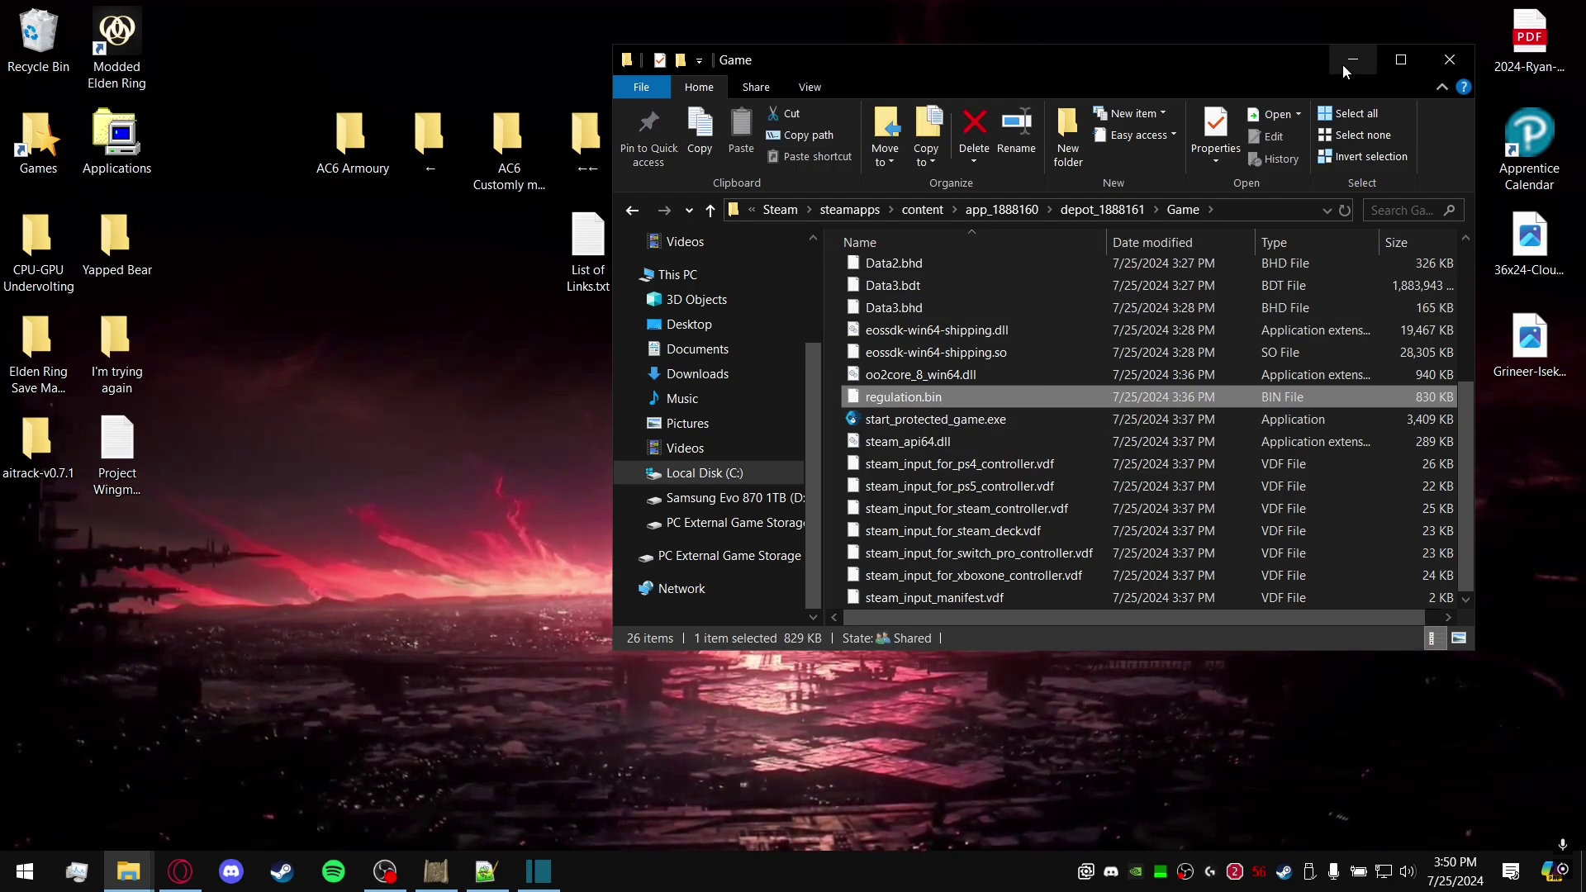
pyautogui.click(1251, 210)
pyautogui.rightClick(1033, 215)
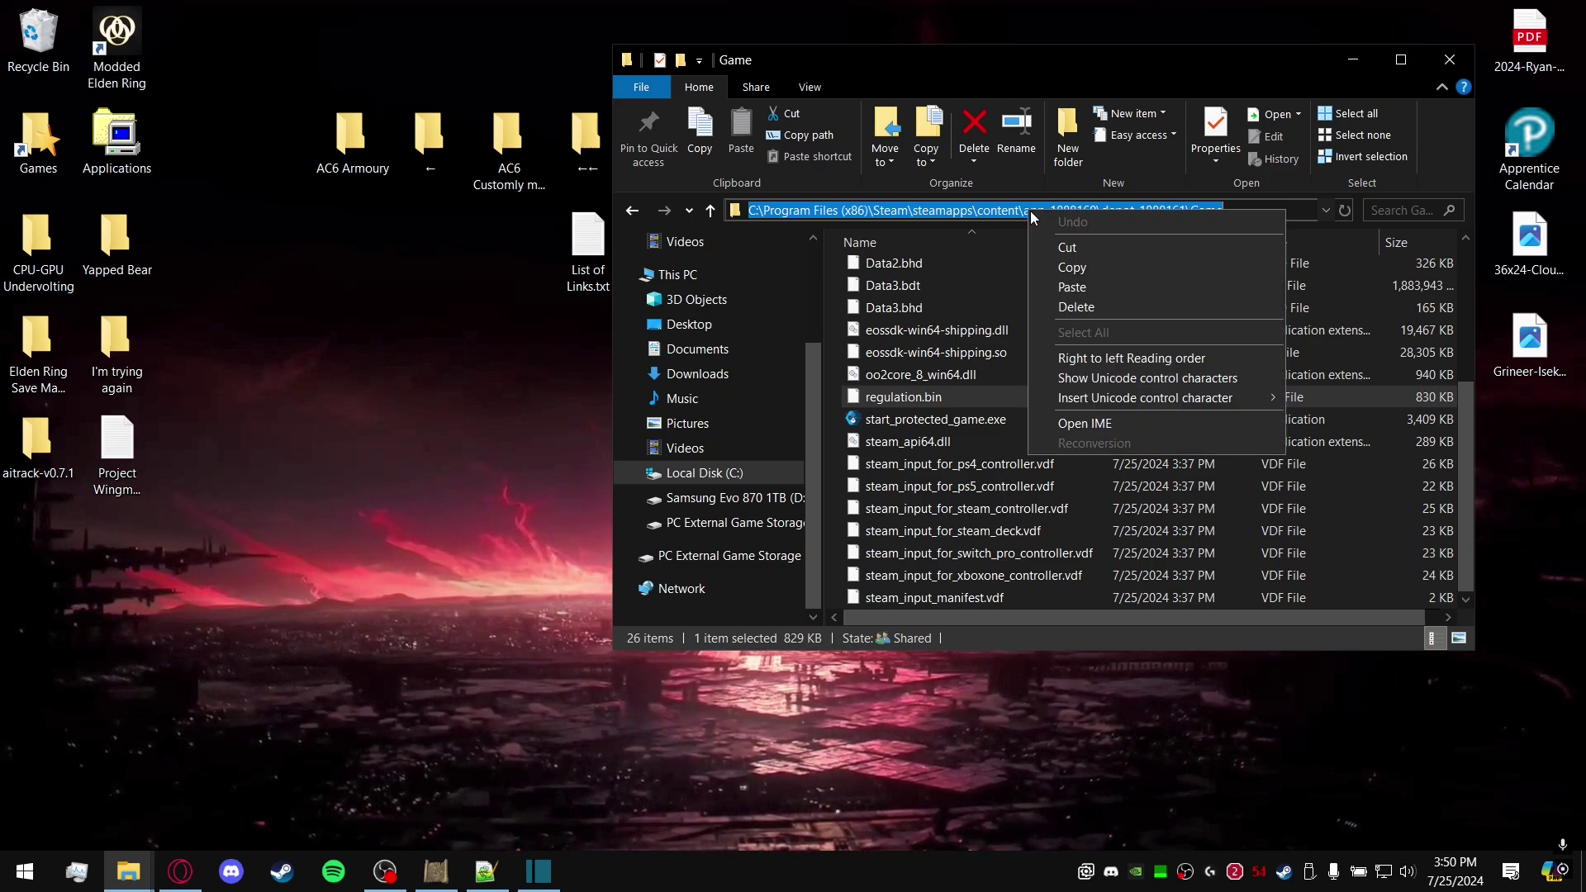
pyautogui.click(1102, 268)
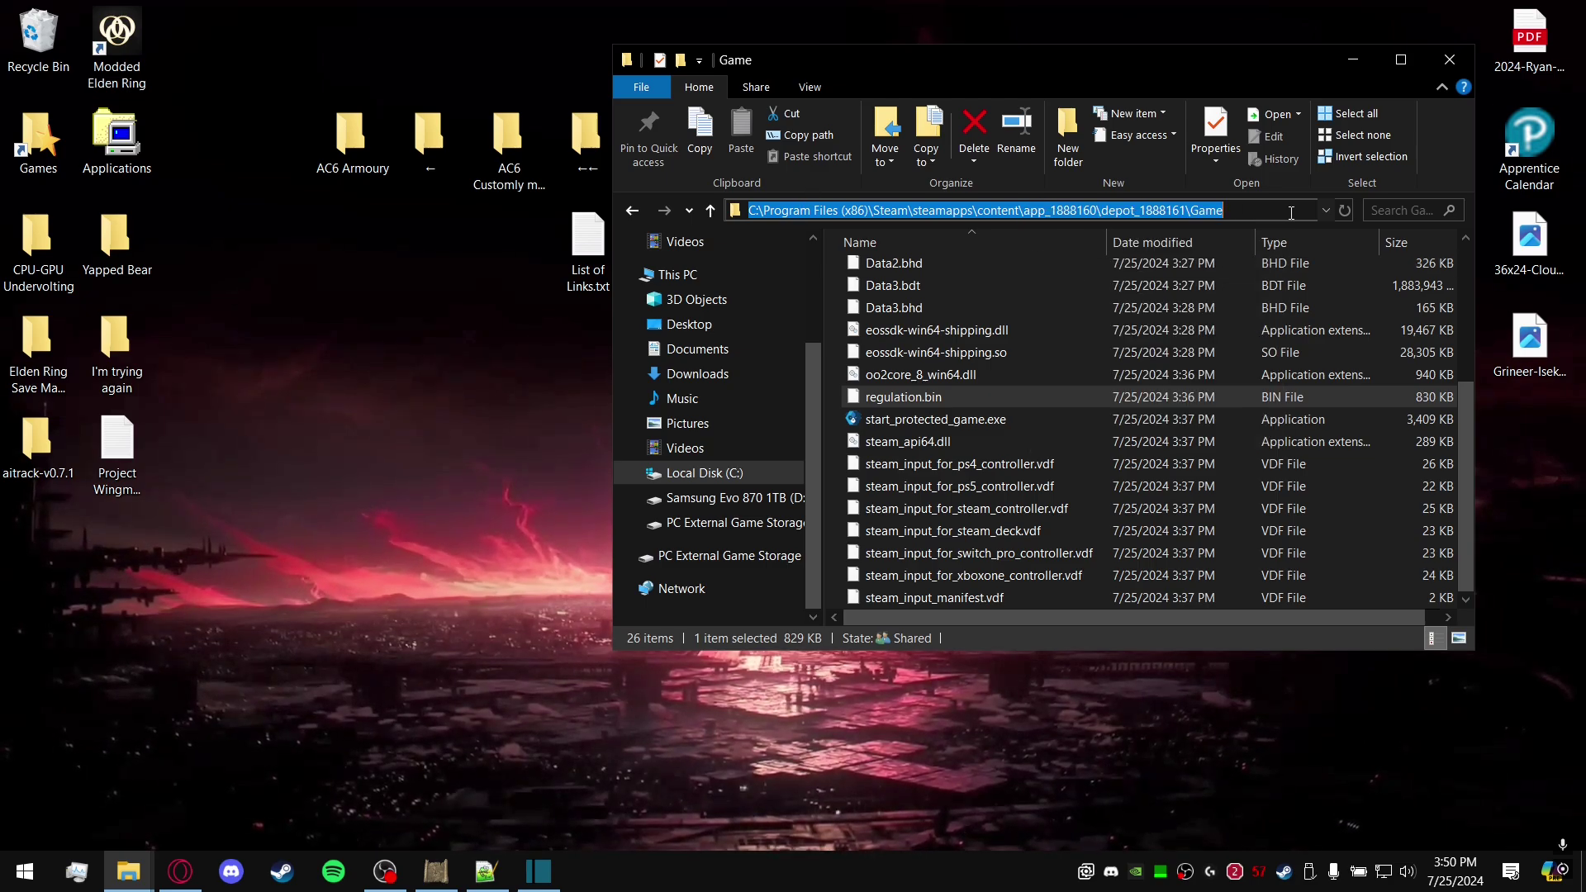
pyautogui.click(1221, 213)
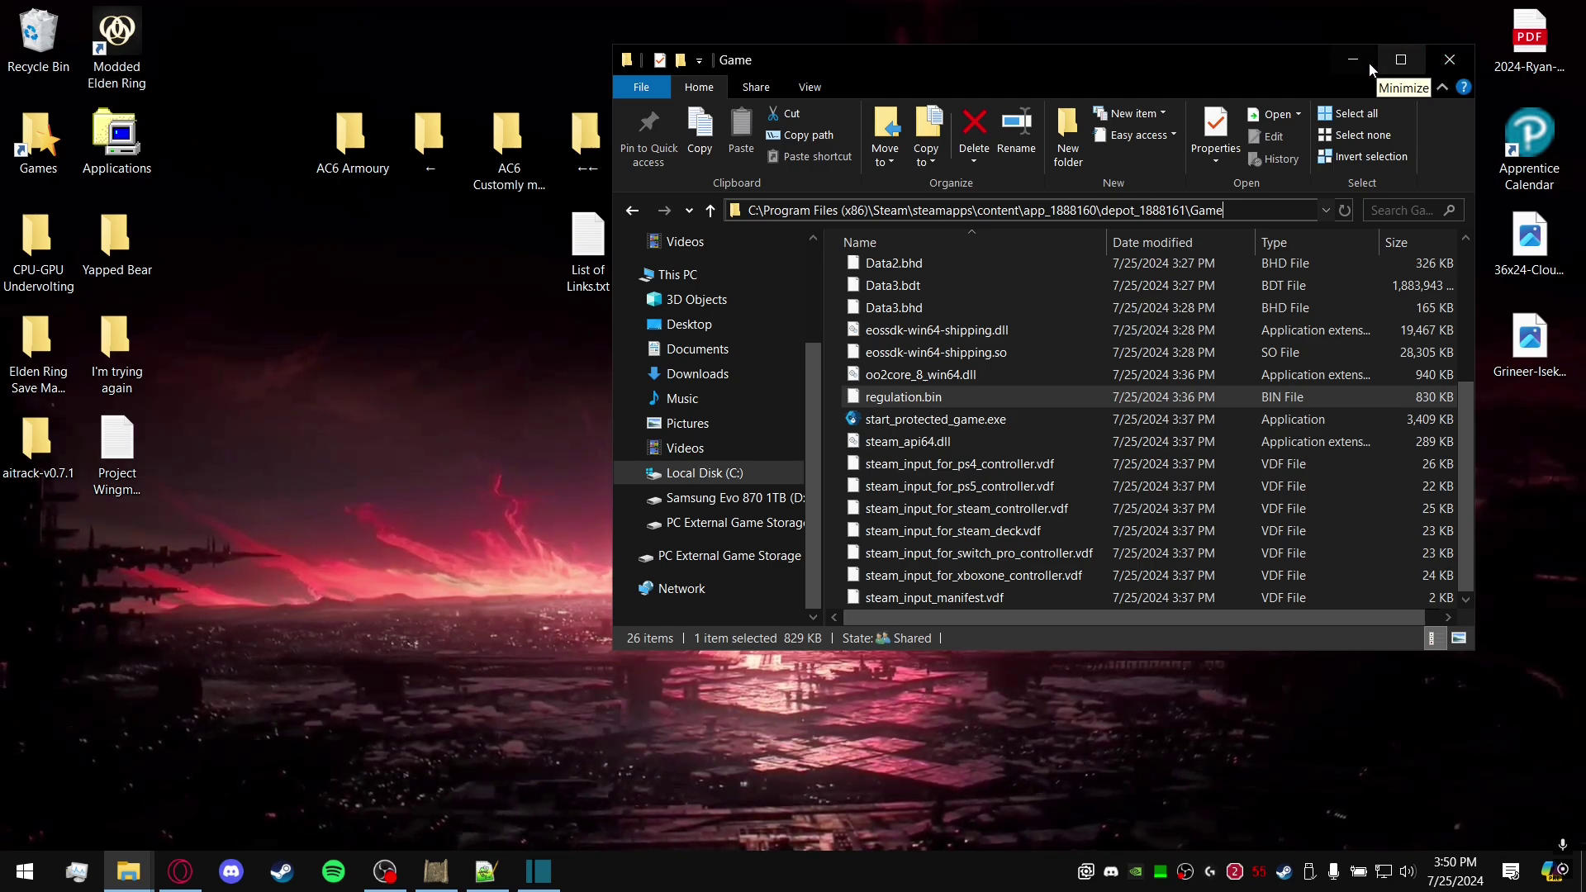
# Close the Game folder window, return to DSMapStudio, and start Upgrade Params.
pyautogui.click(1449, 59)
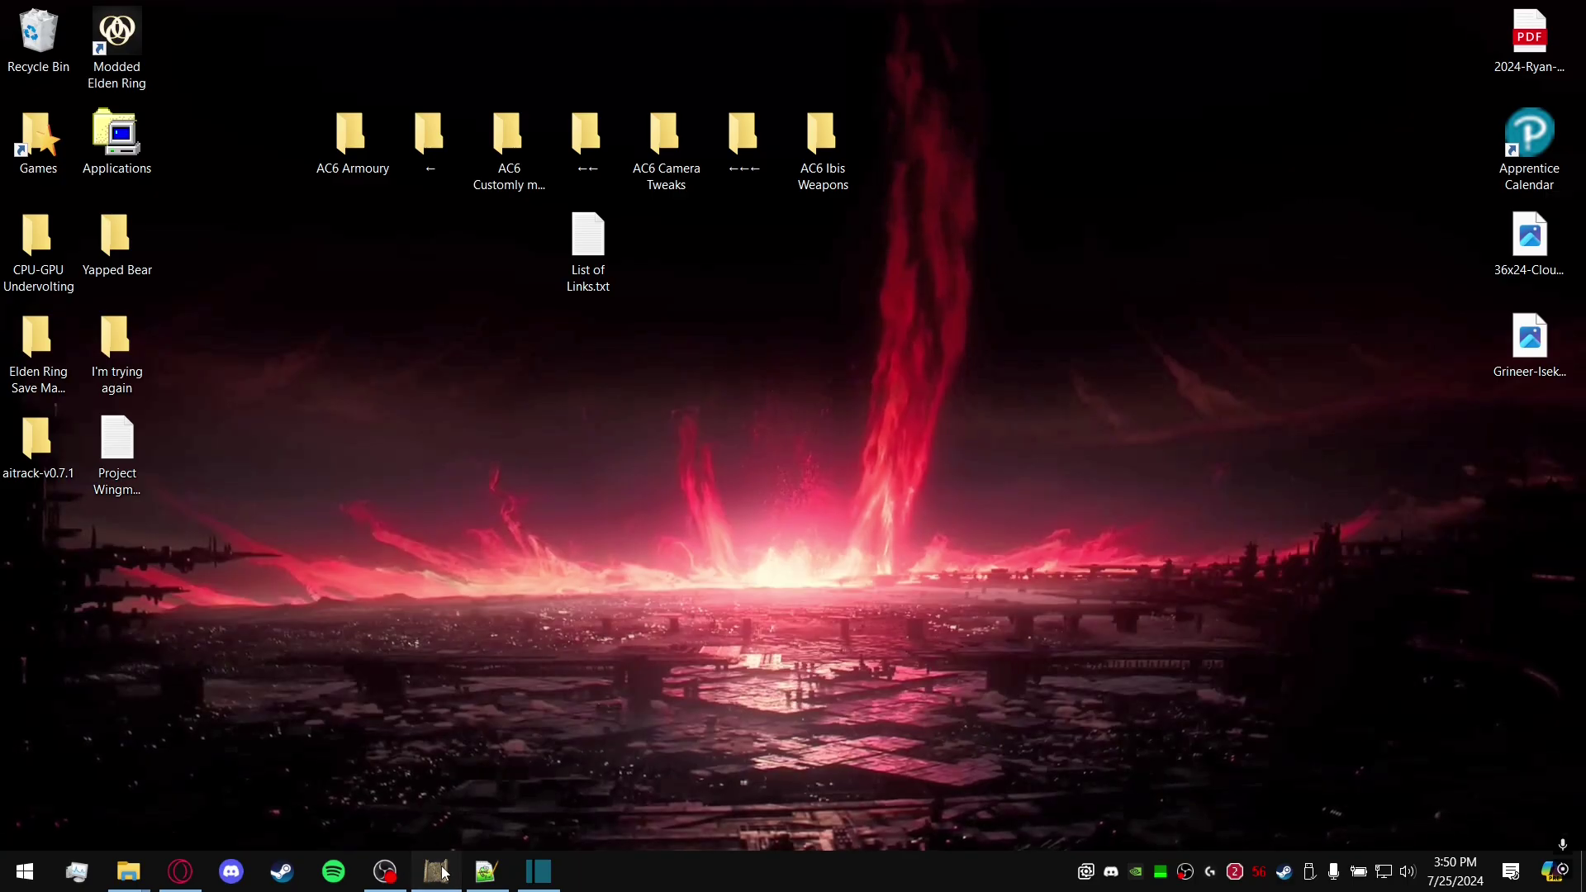
pyautogui.hotkey('alt', 'Tab')
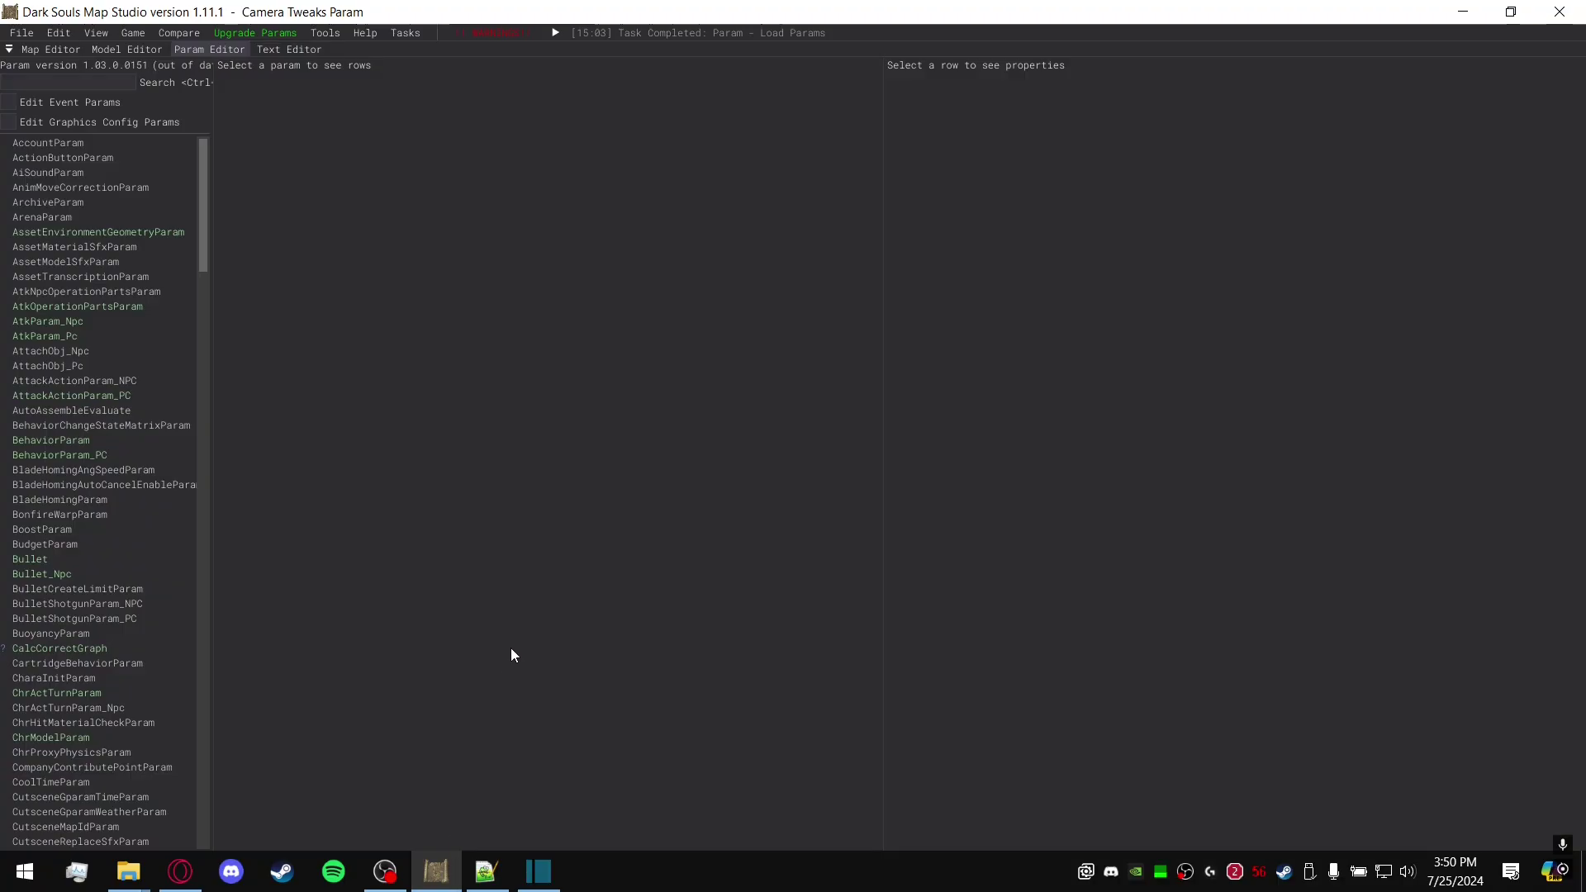
pyautogui.click(251, 32)
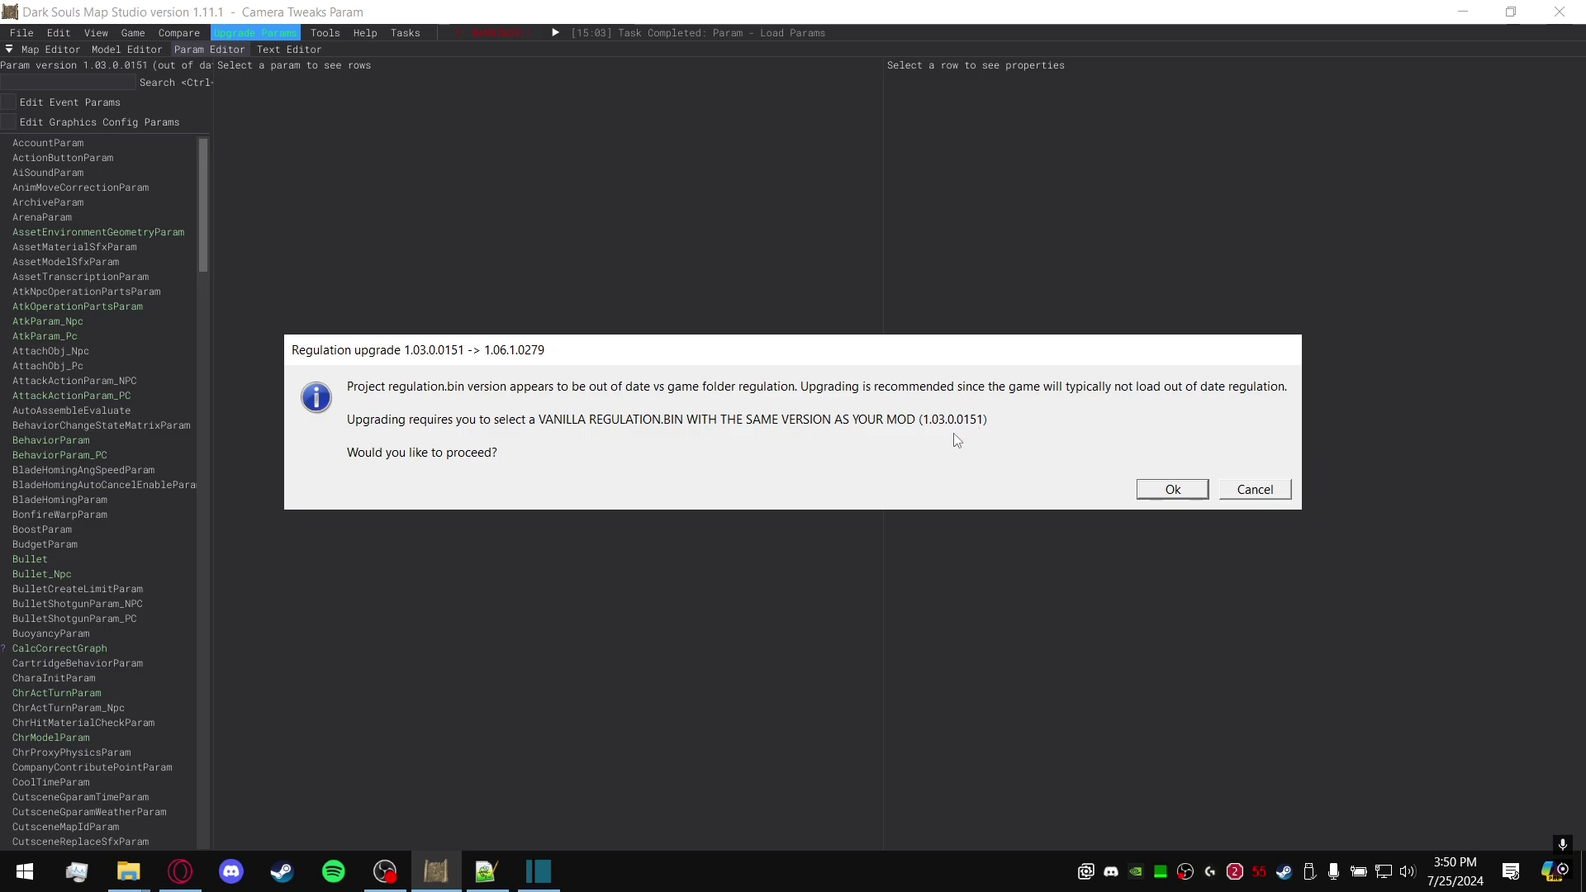
# Proceed with the 1.03.0.0151 -> 1.06.1.0279 upgrade and browse to C:\Program Files (x86).
pyautogui.click(1173, 490)
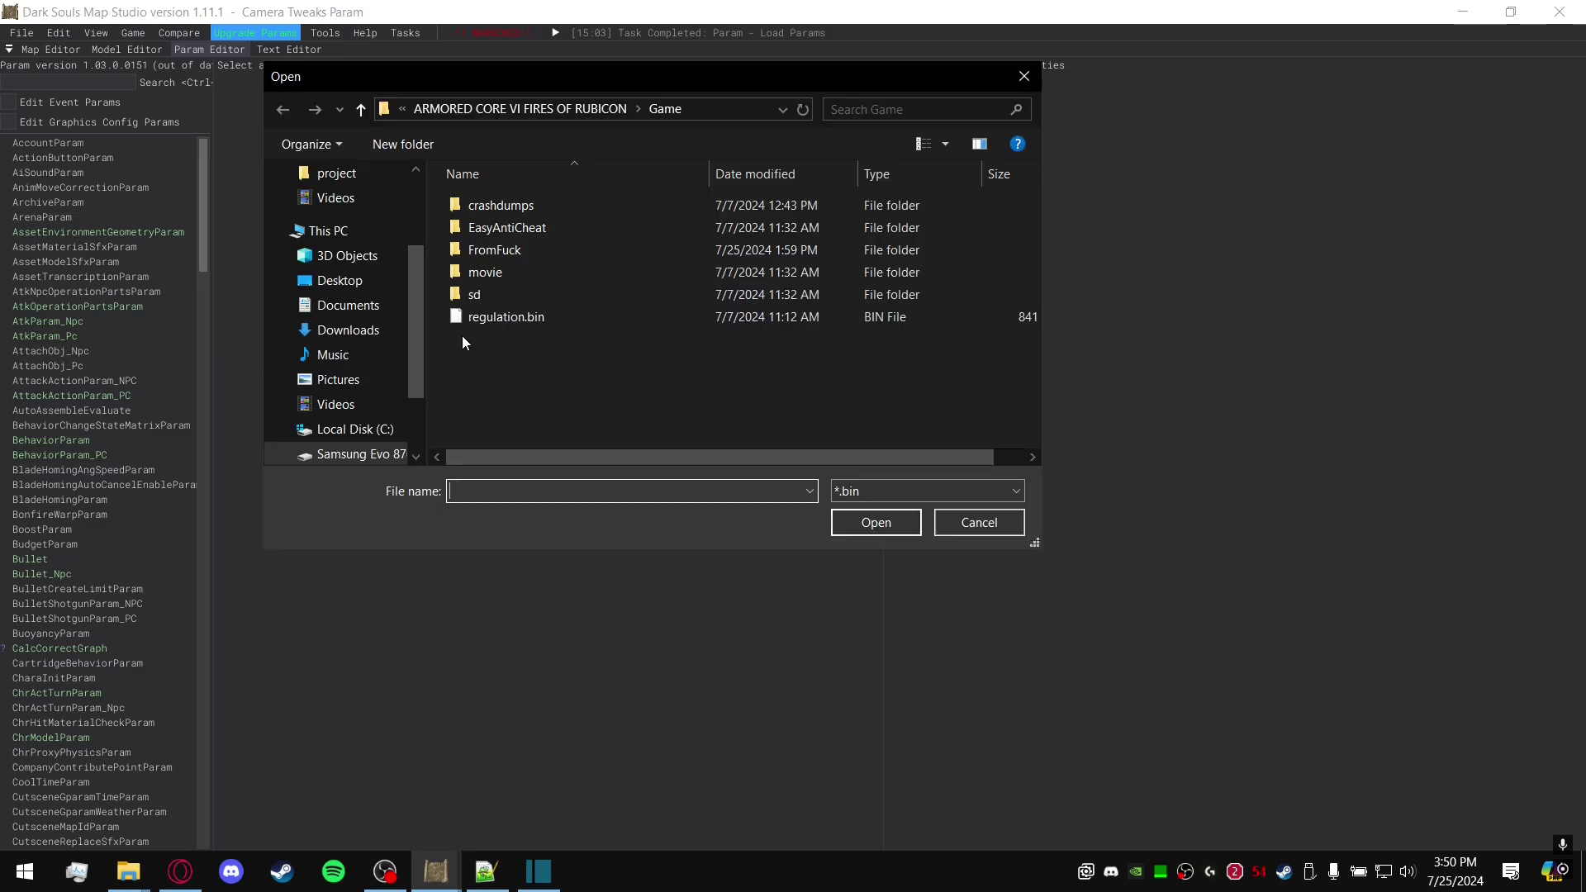
pyautogui.click(719, 115)
pyautogui.rightClick(639, 113)
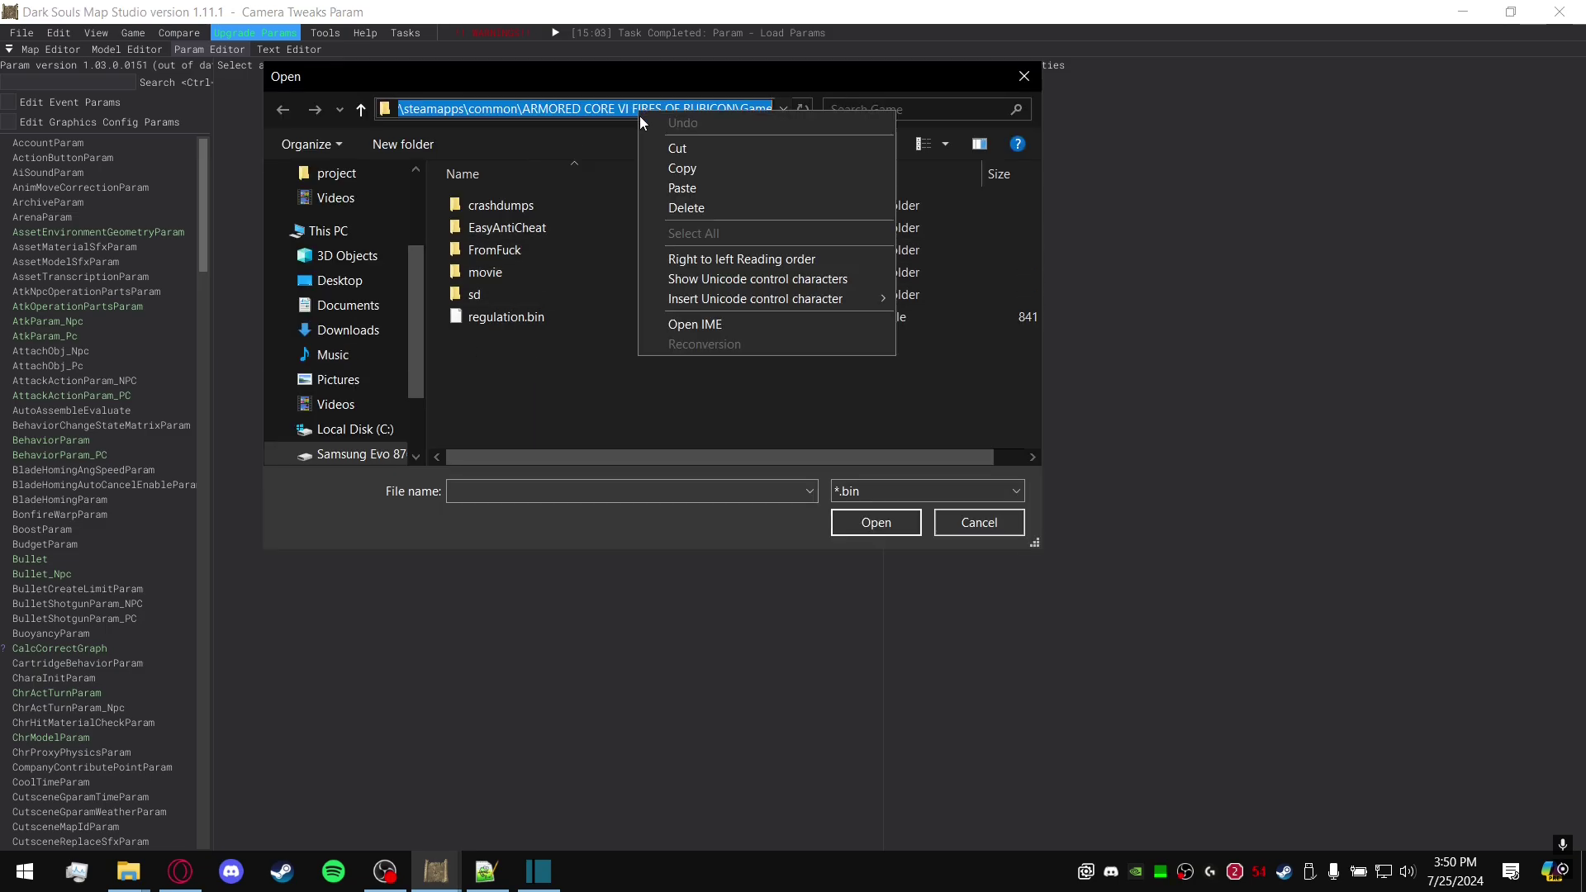
pyautogui.click(500, 364)
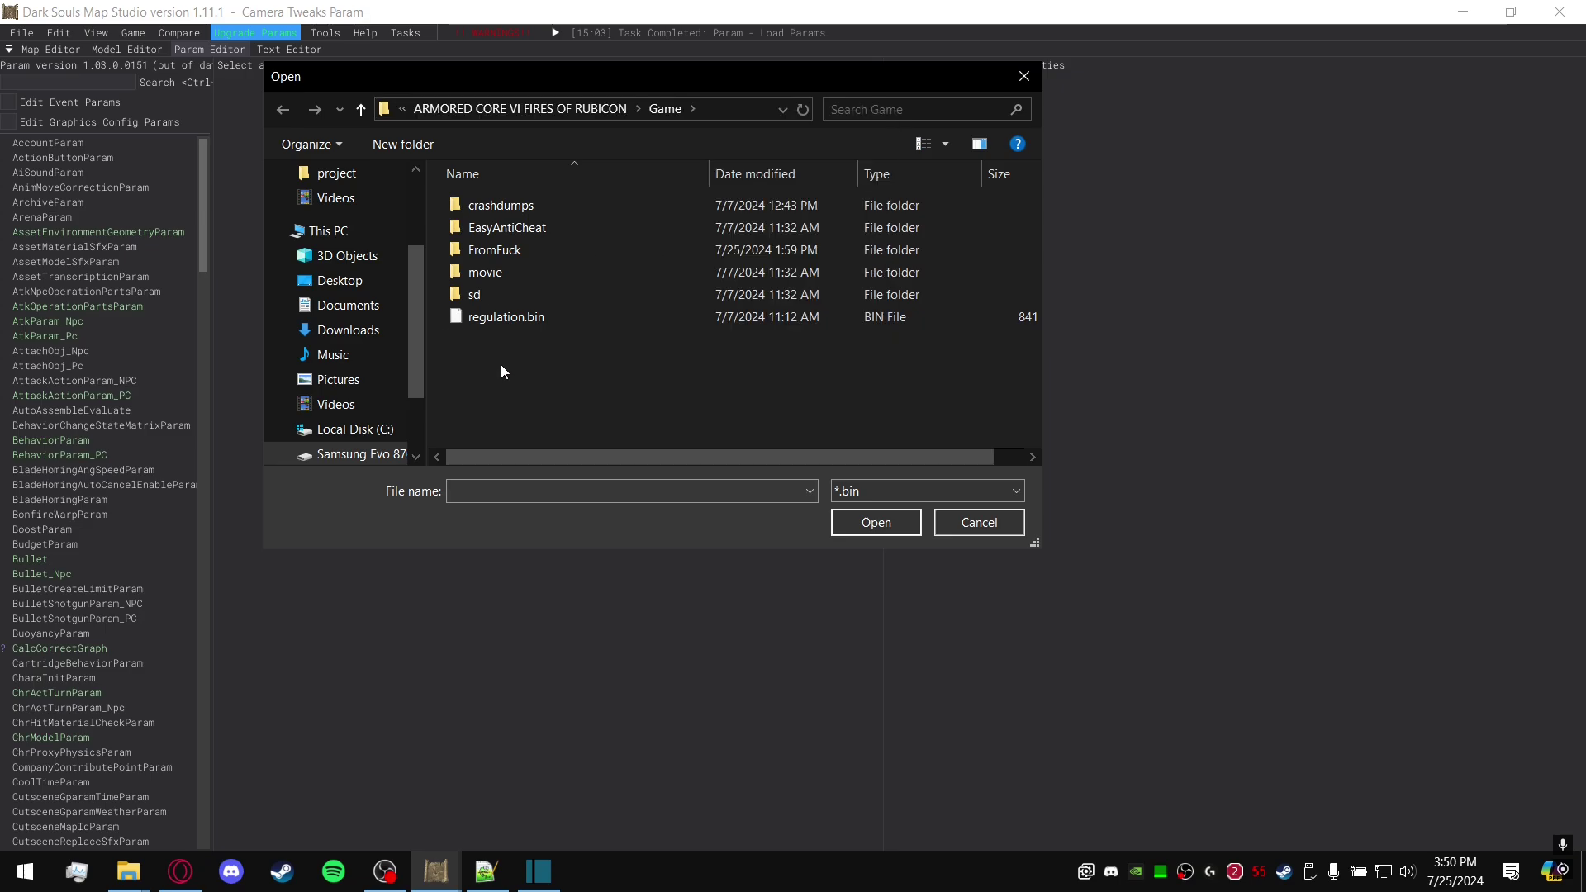
pyautogui.scroll(-2, 356, 347)
pyautogui.click(355, 322)
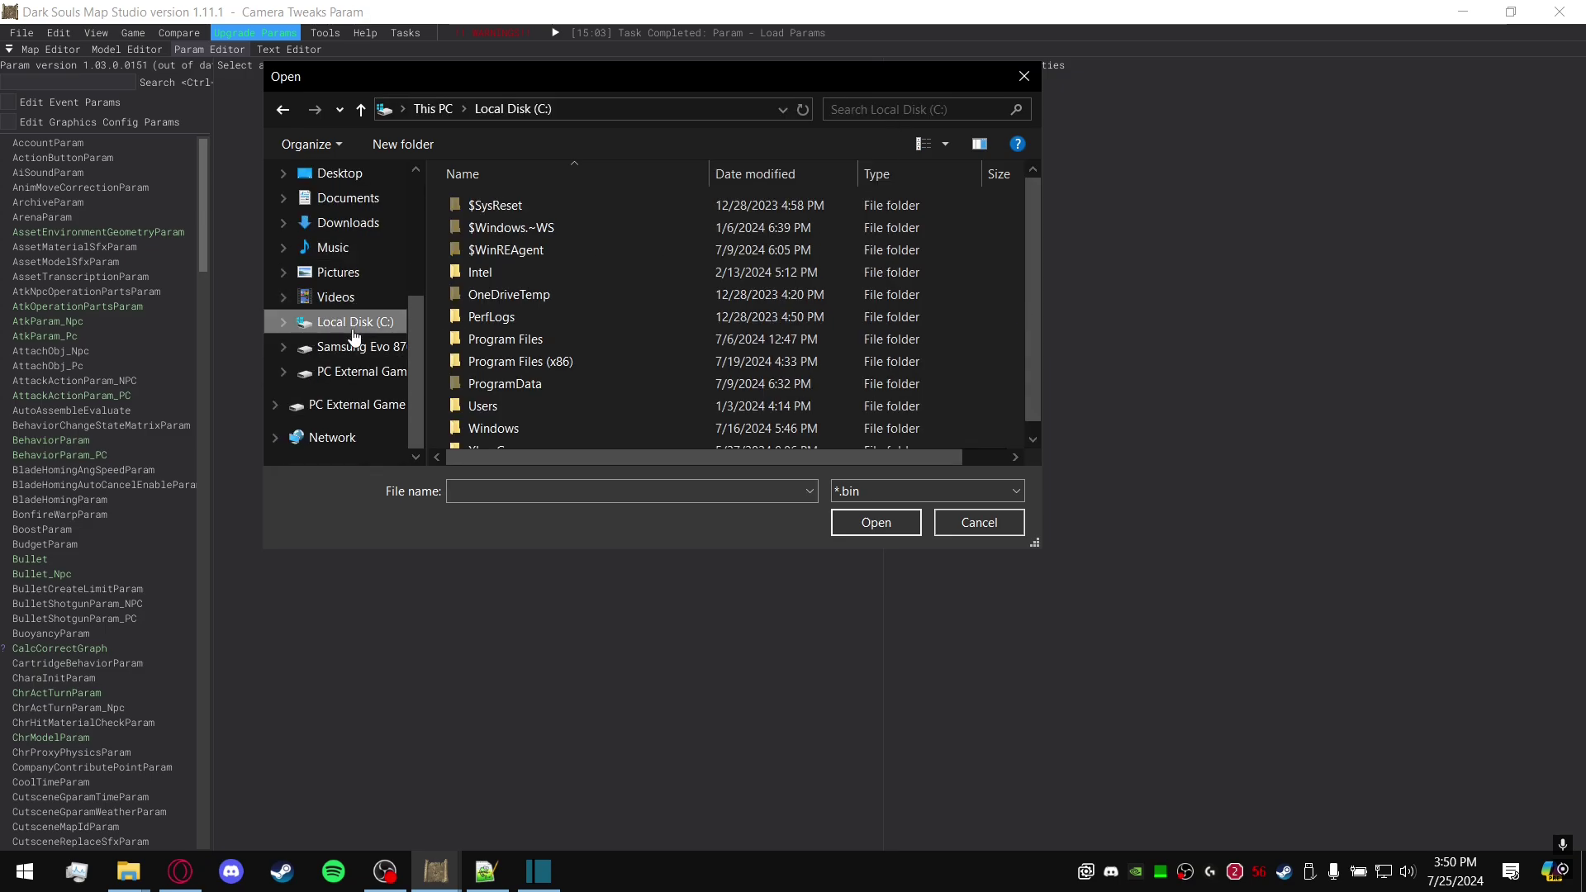
pyautogui.scroll(-1, 612, 301)
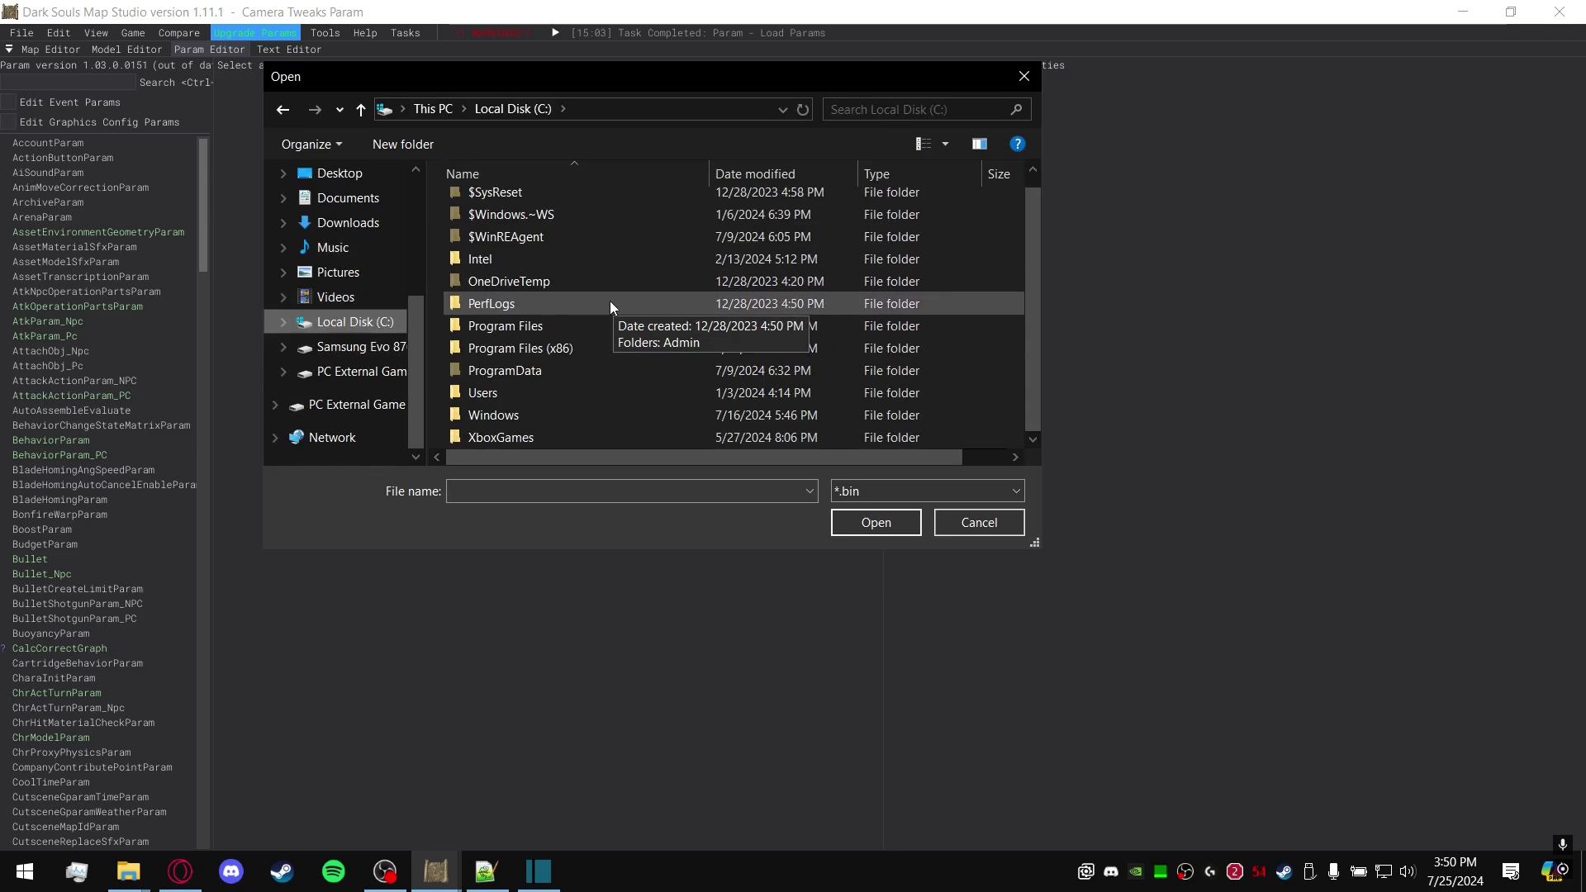
pyautogui.doubleClick(590, 356)
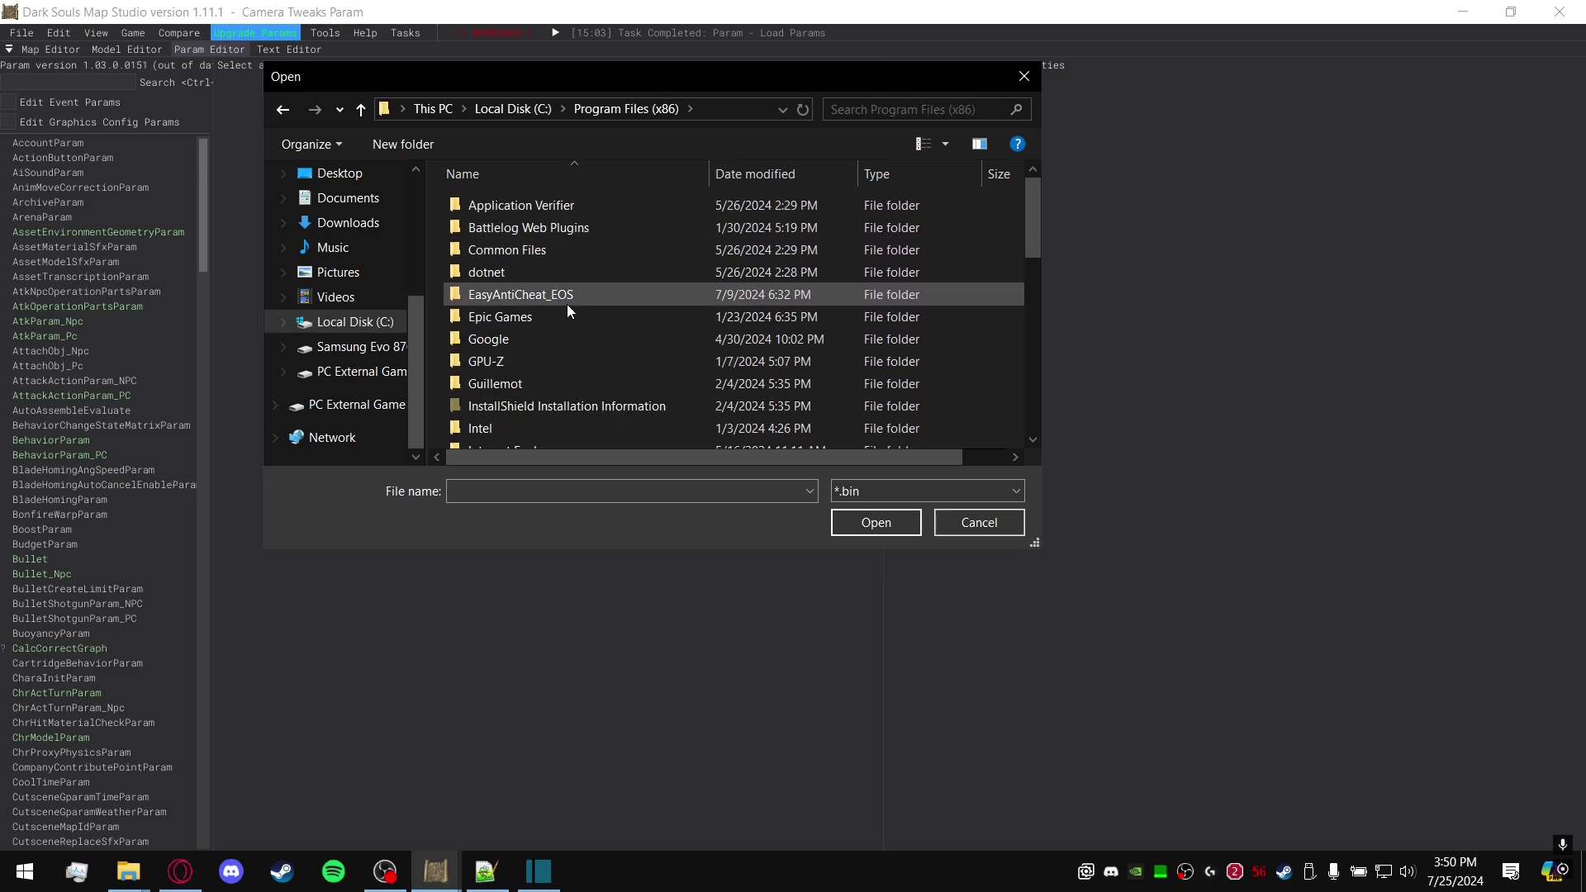
# Open regulation.bin from Steam\steamapps\content\app_1888160\depot_1888161\Game as the vanilla regulation.
pyautogui.scroll(-4, 598, 265)
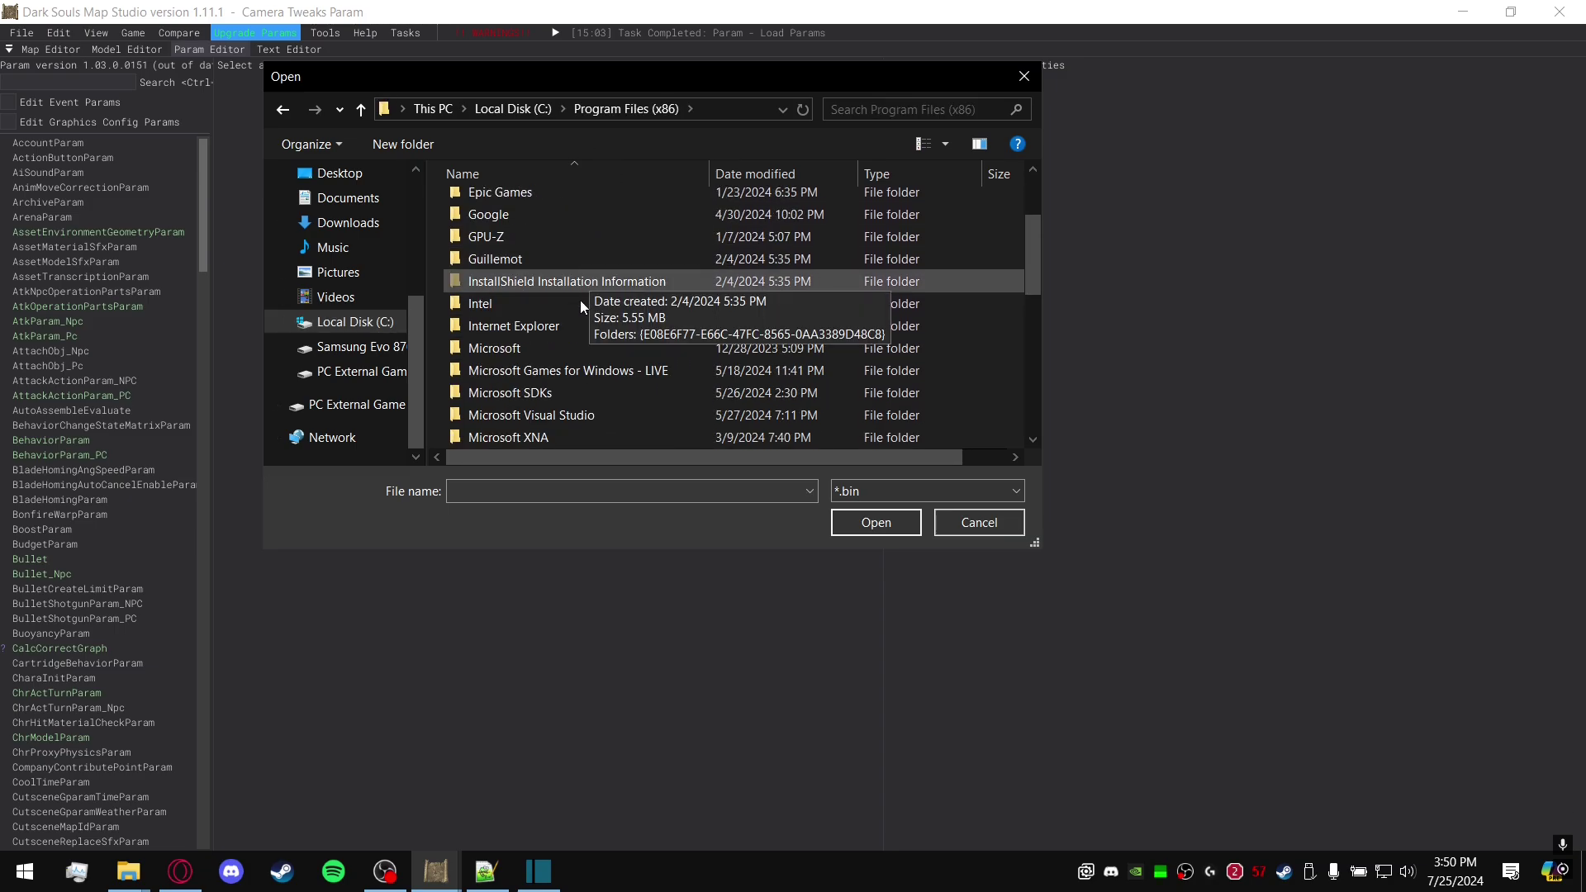
pyautogui.scroll(-2, 533, 388)
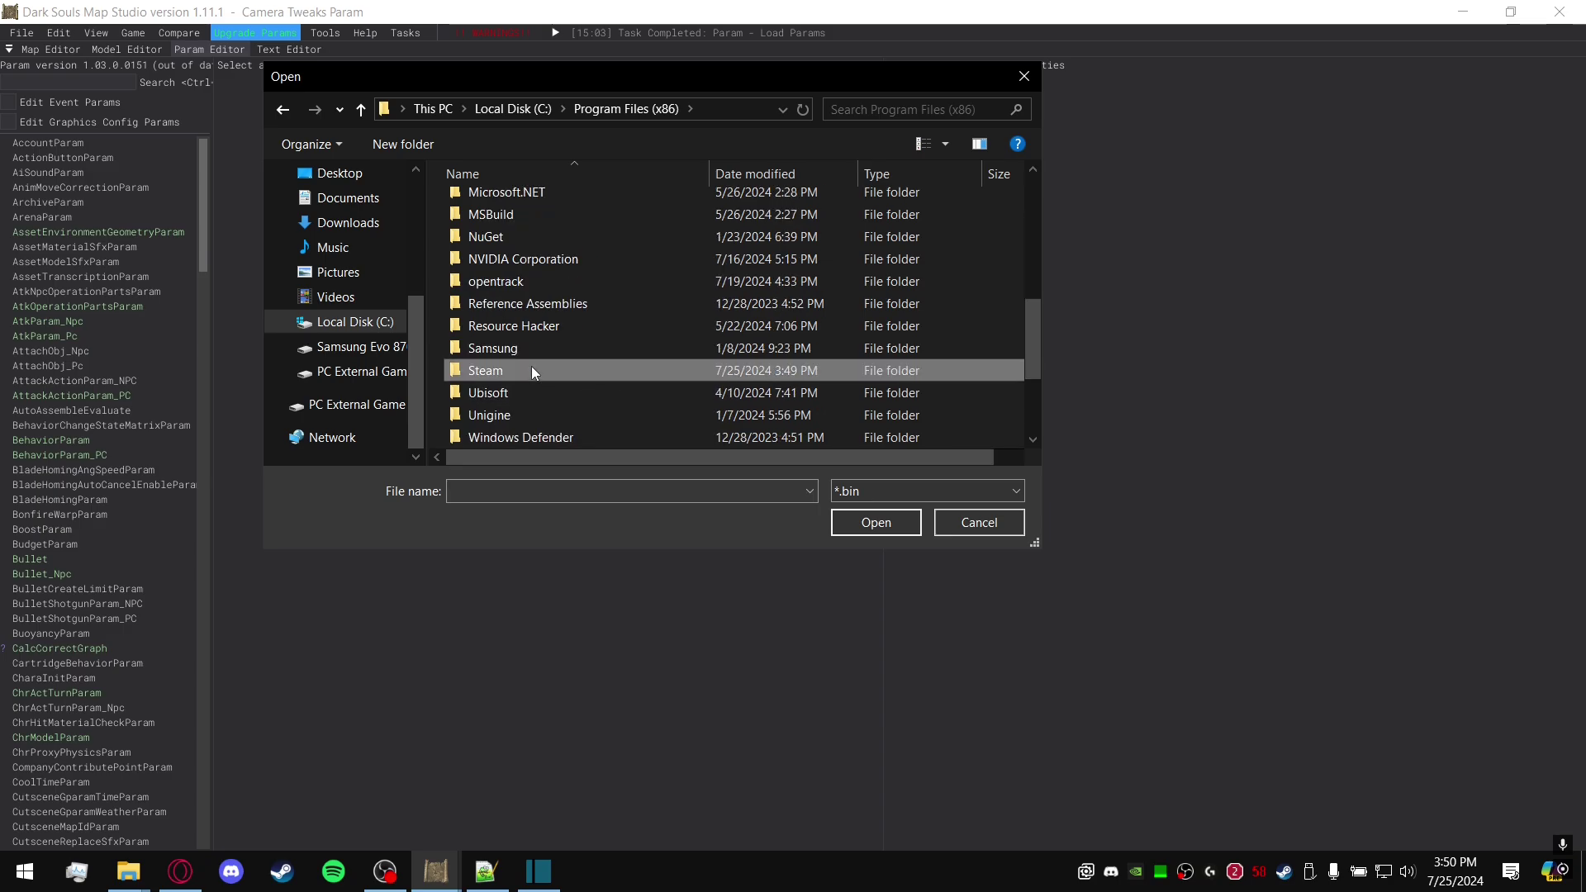
pyautogui.doubleClick(532, 368)
pyautogui.scroll(-3, 552, 320)
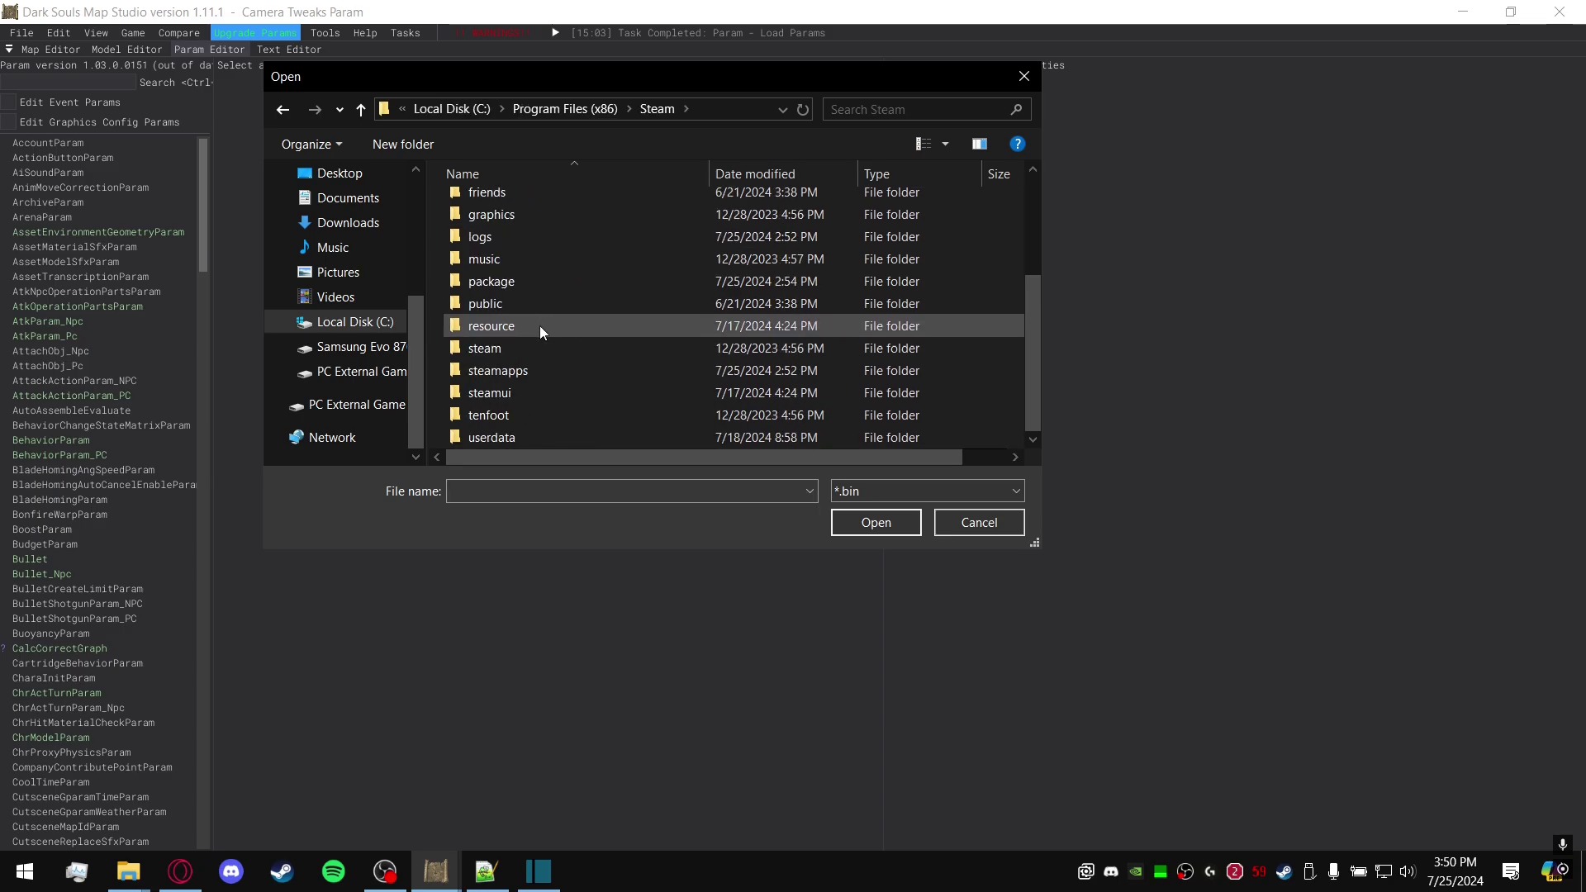
pyautogui.doubleClick(514, 380)
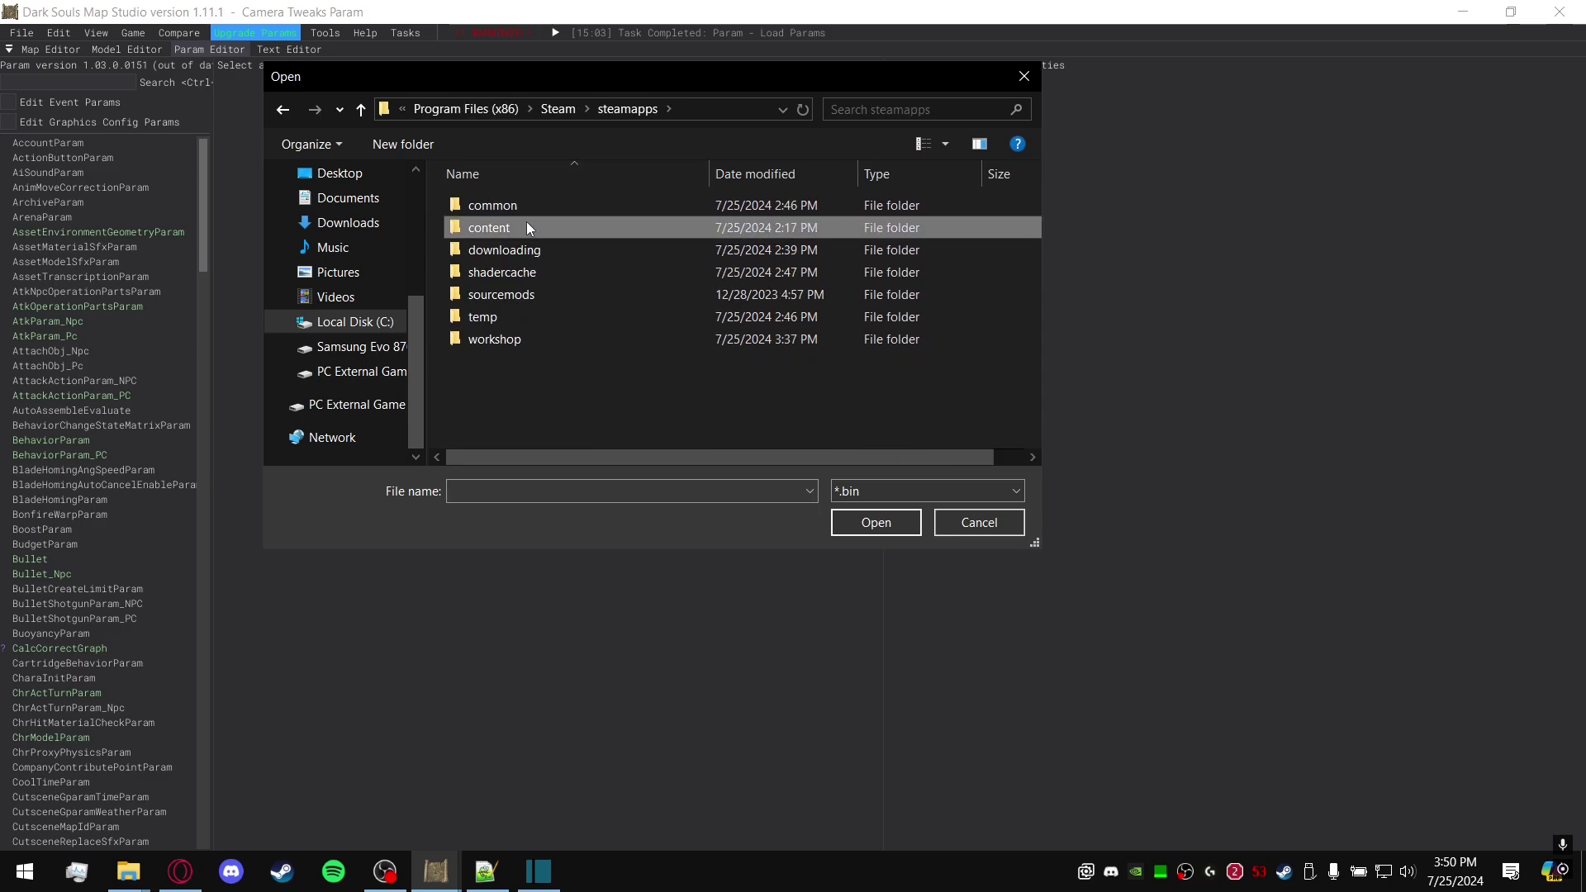
pyautogui.doubleClick(527, 222)
pyautogui.doubleClick(528, 211)
pyautogui.doubleClick(529, 211)
pyautogui.doubleClick(529, 212)
pyautogui.click(523, 274)
pyautogui.click(891, 529)
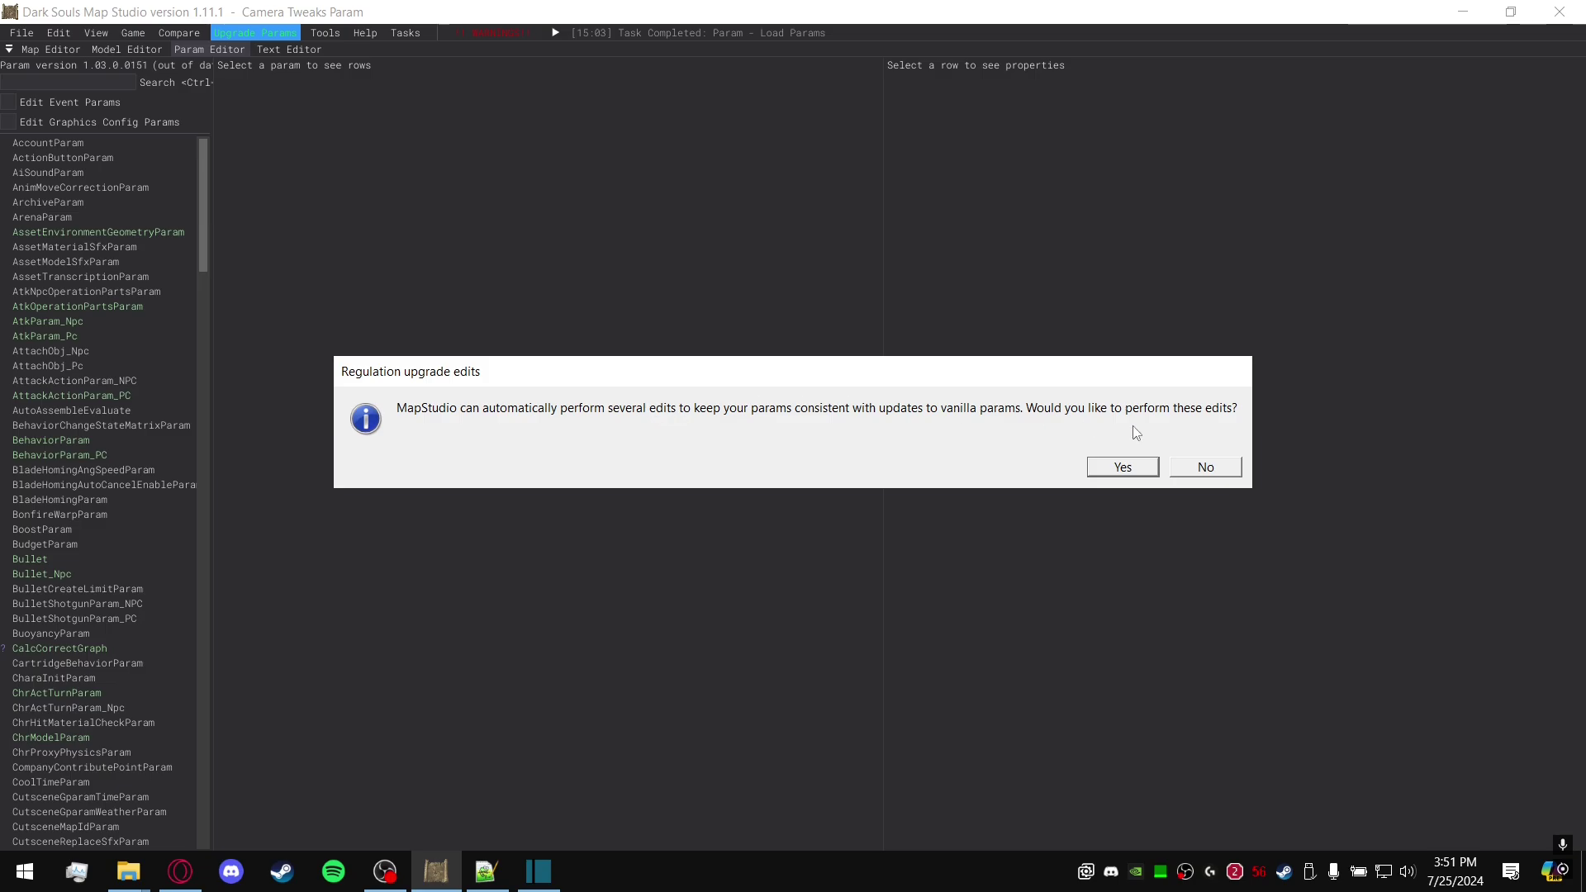
# Accept the automatic regulation upgrade edits and acknowledge the 1.06.1.0279 success message.
pyautogui.click(1099, 469)
pyautogui.click(839, 467)
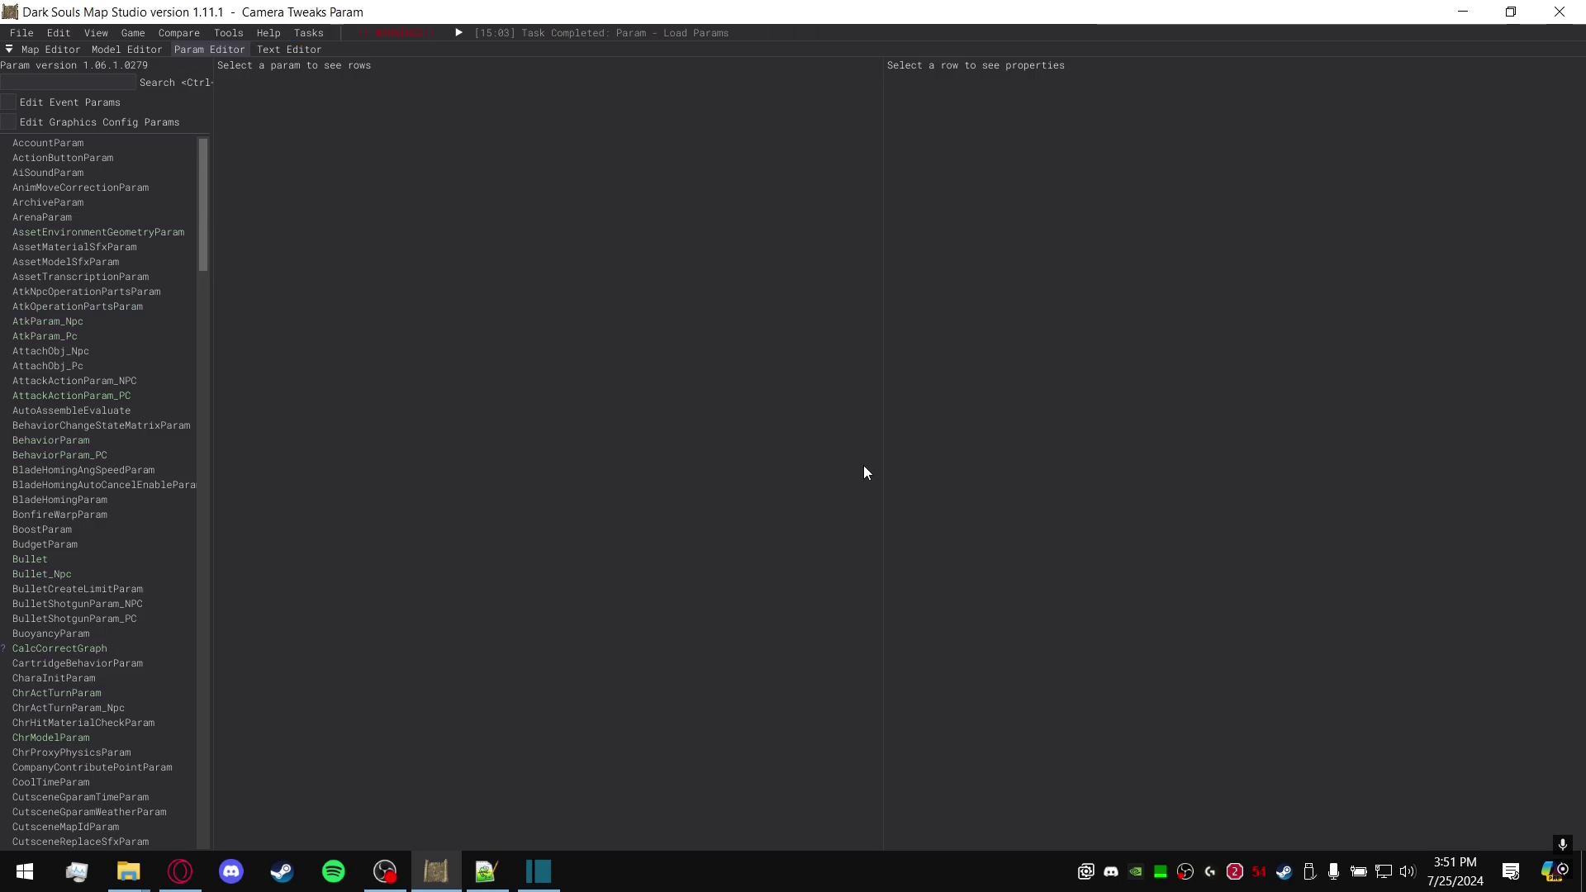
pyautogui.scroll(-12, 124, 264)
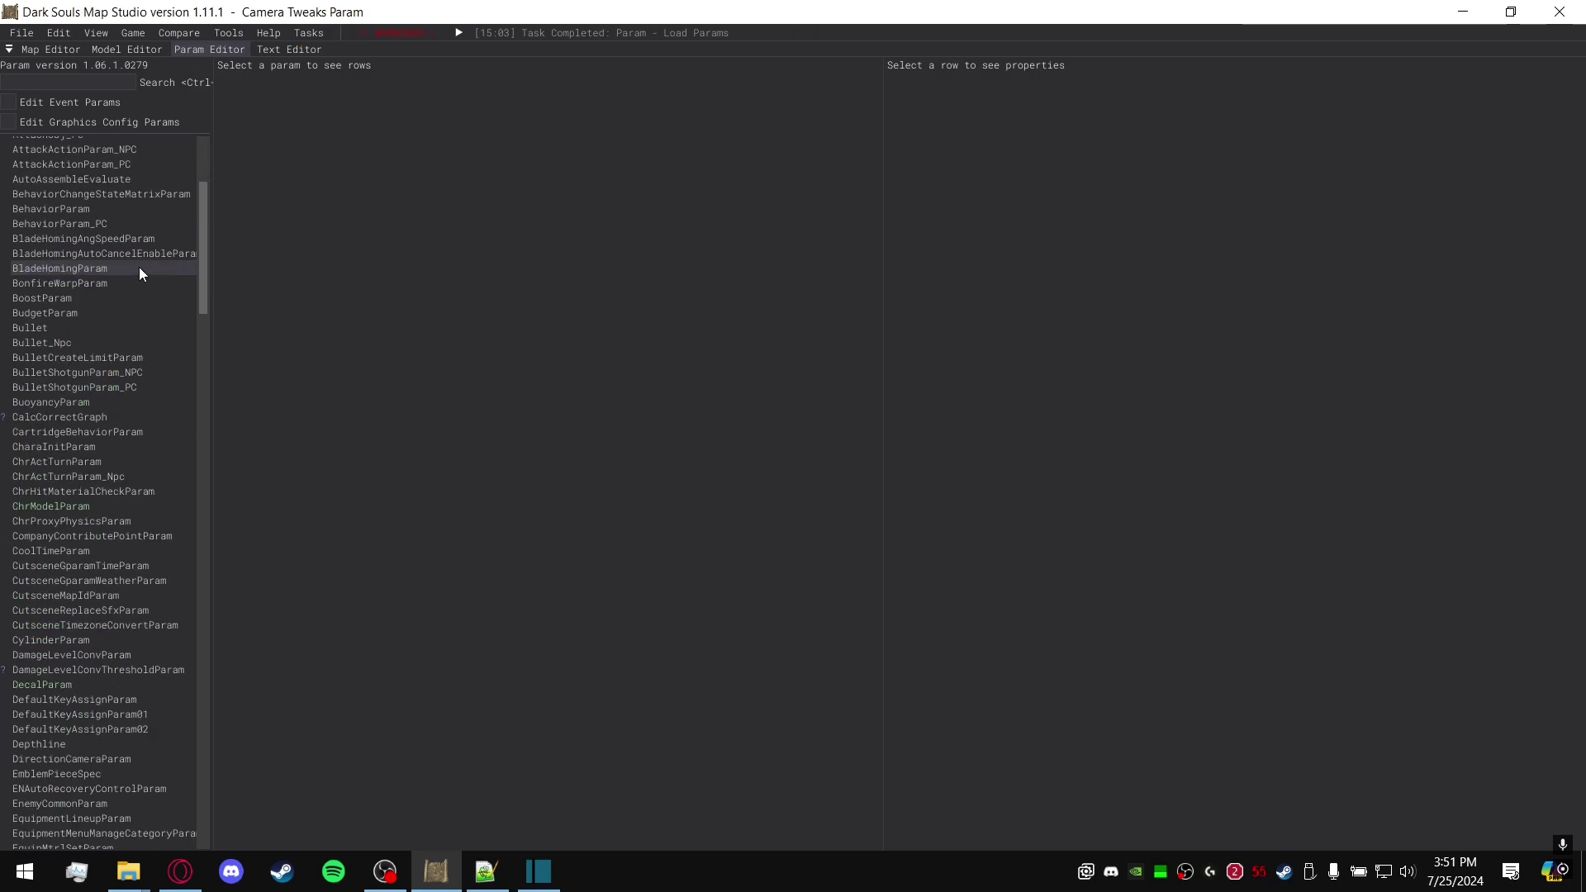
# Filter the param list to 'modified', select ChrModelParam, and save the upgraded 1.06 params.
pyautogui.click(111, 82)
pyautogui.write('modified')
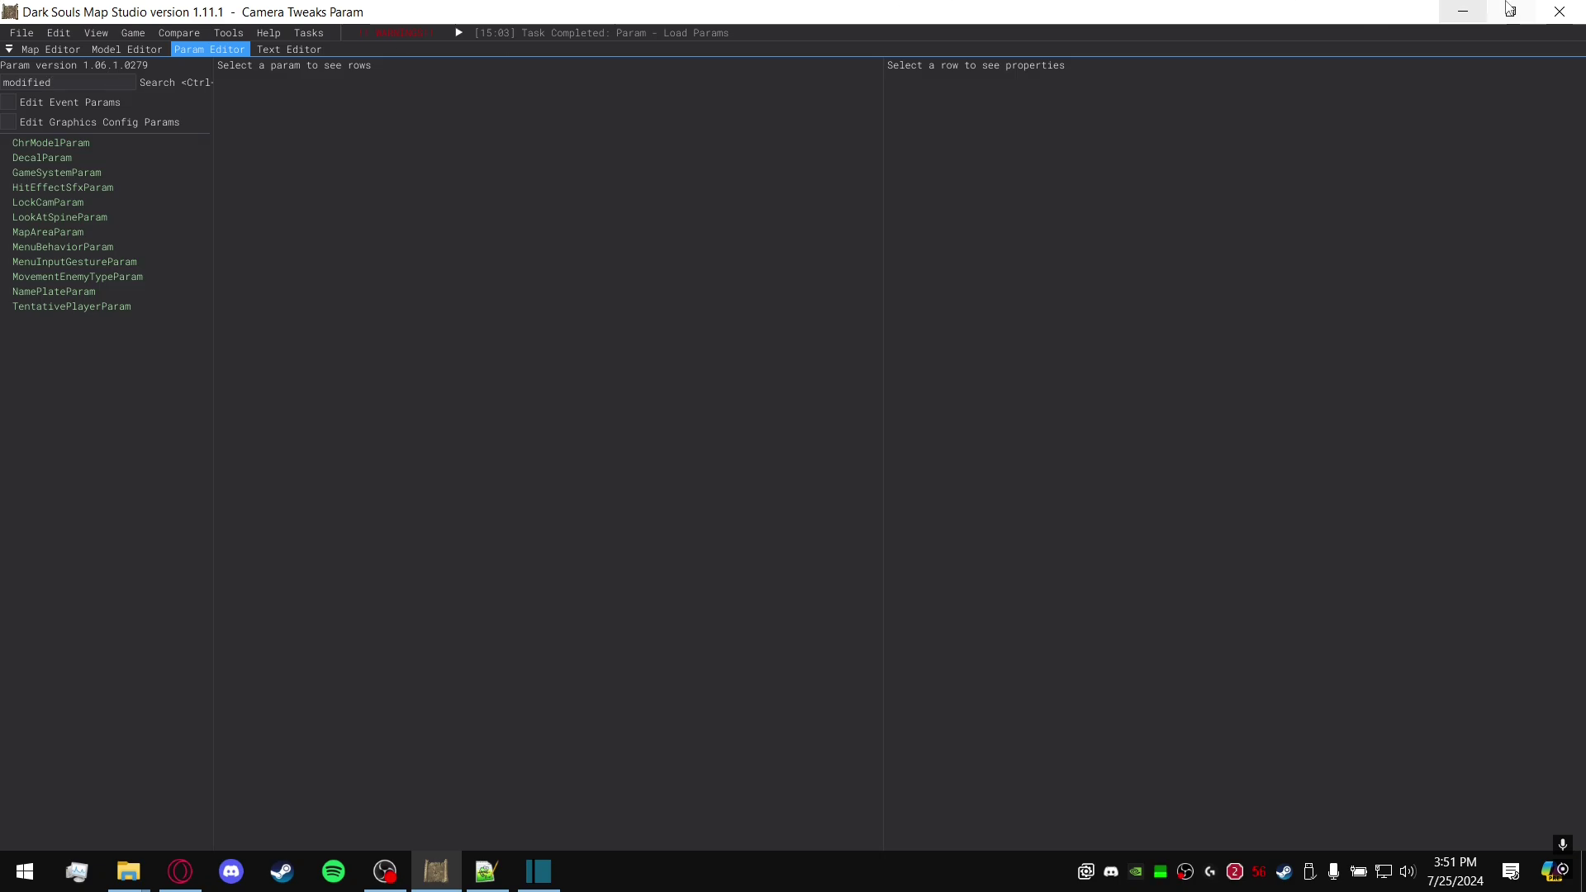
pyautogui.click(82, 145)
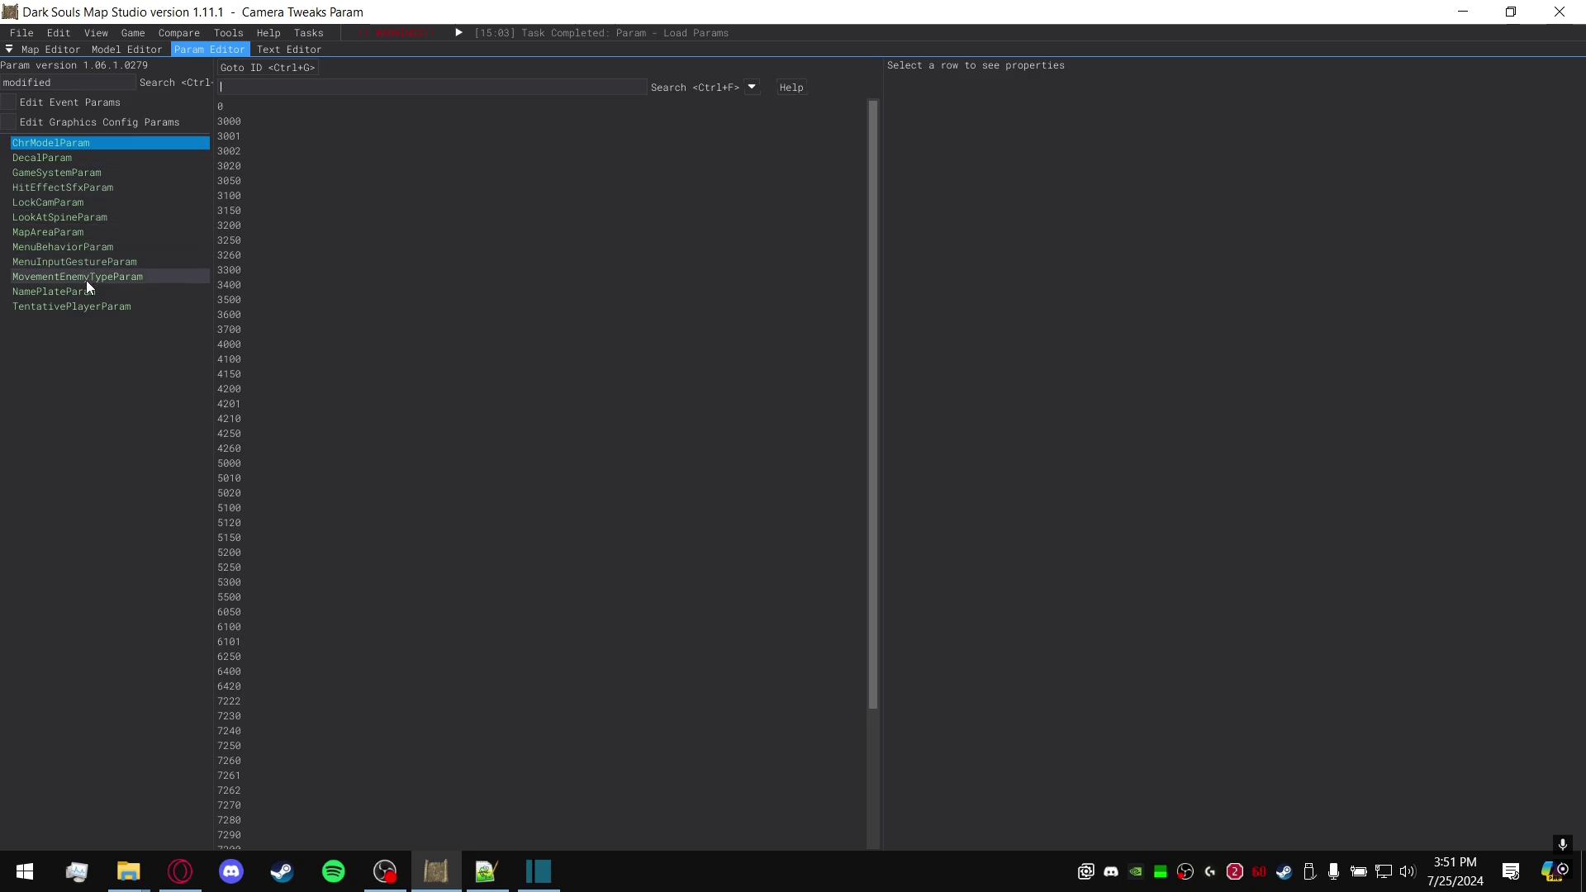
pyautogui.click(23, 33)
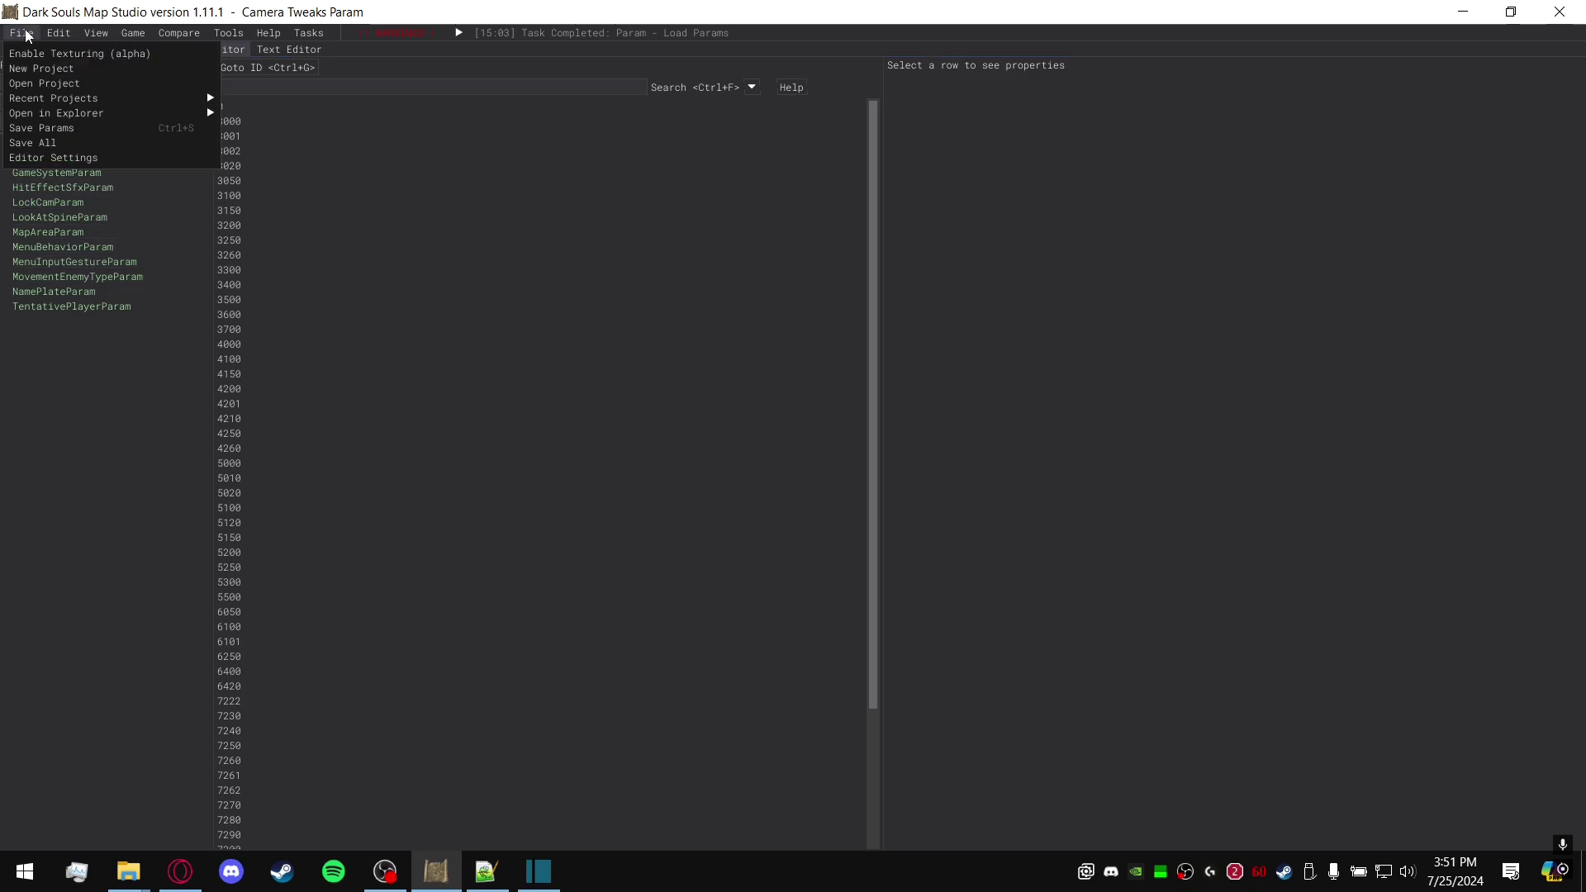
pyautogui.click(77, 127)
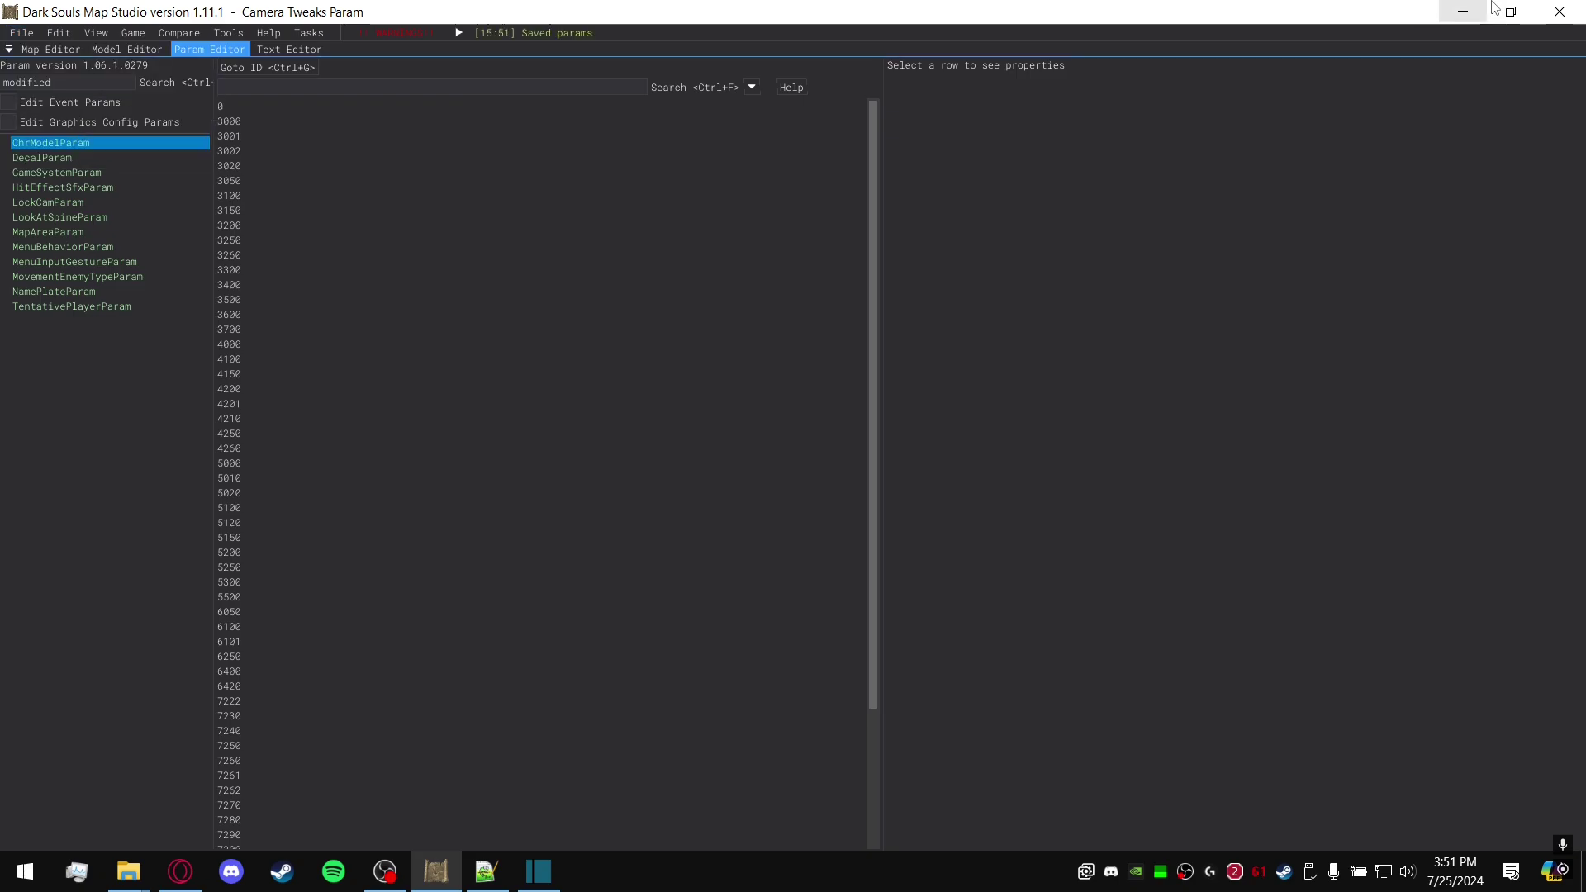
# Close DSMapStudio and verify regulation.bin in the AC6 Camera Tweaks folder is now 1,128 KB.
pyautogui.click(1560, 12)
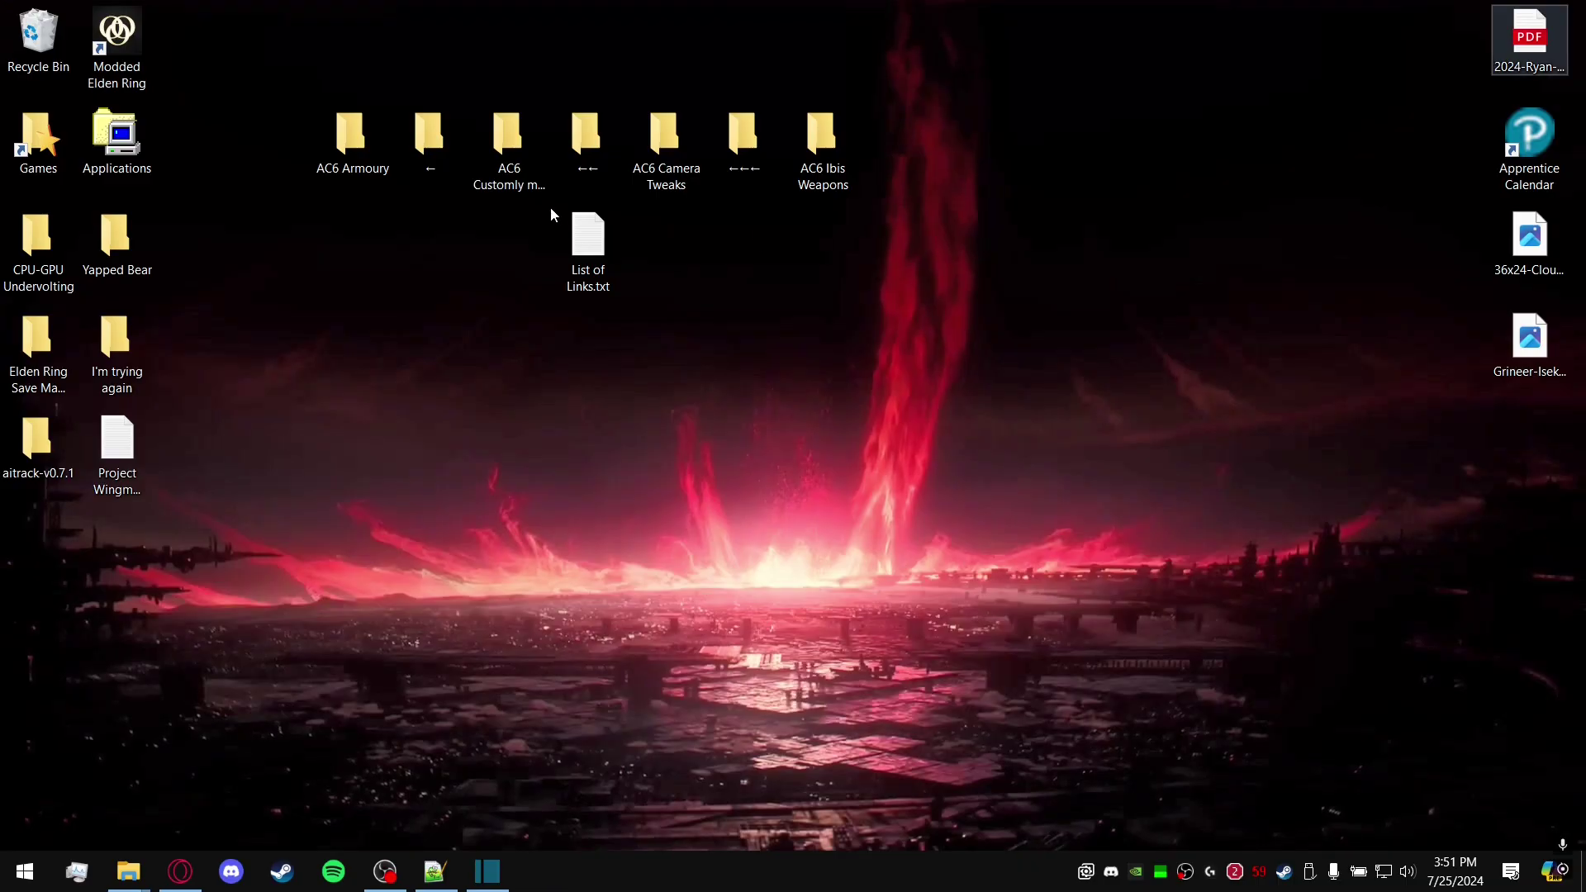
pyautogui.doubleClick(647, 175)
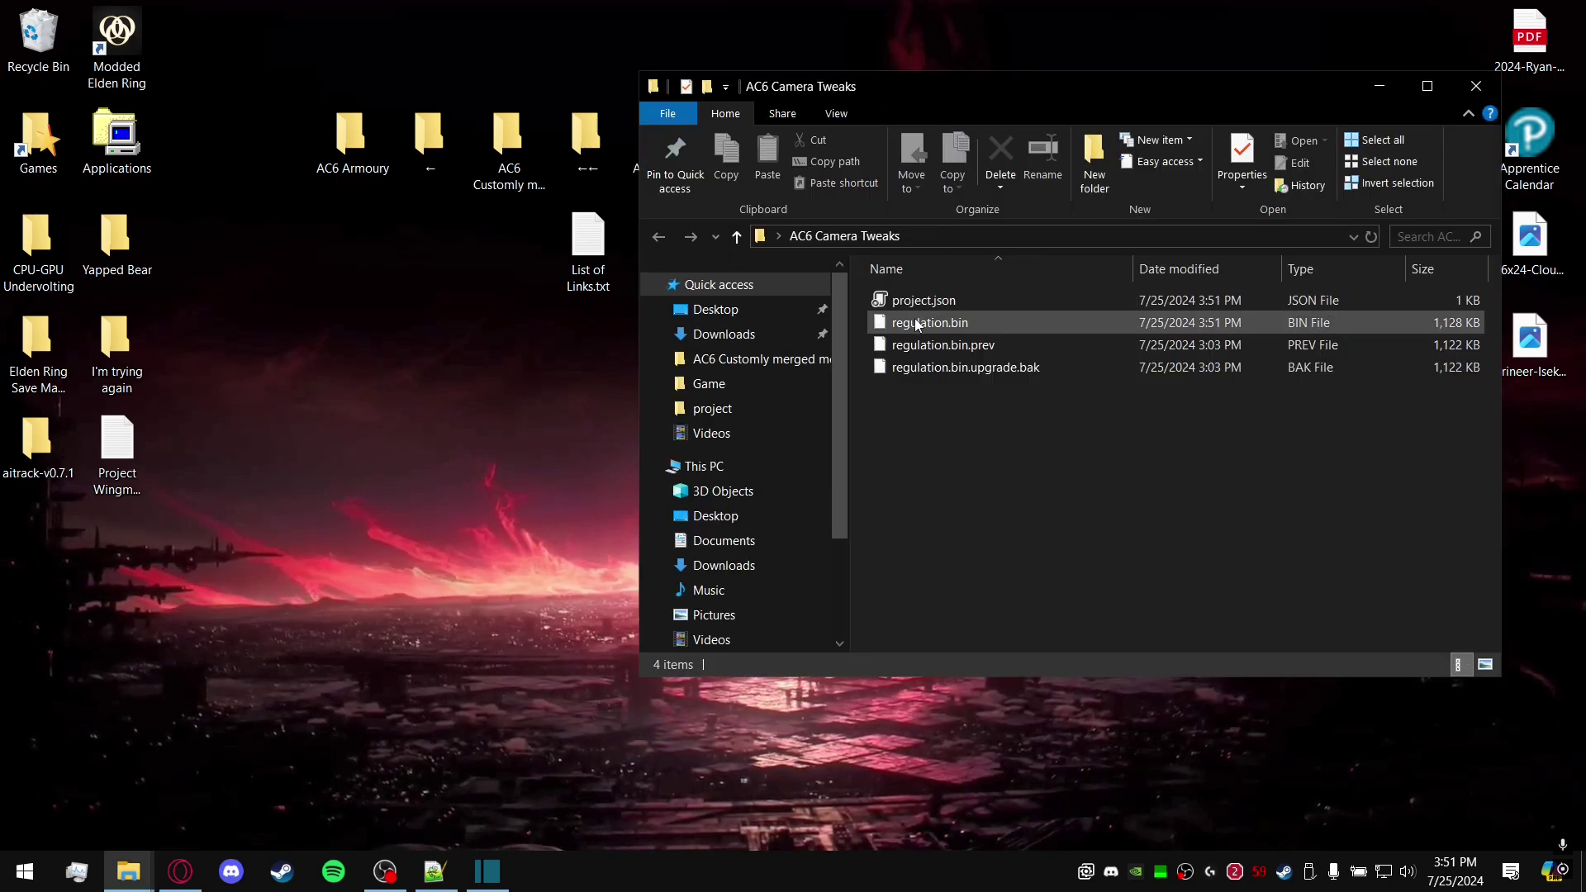
pyautogui.click(930, 326)
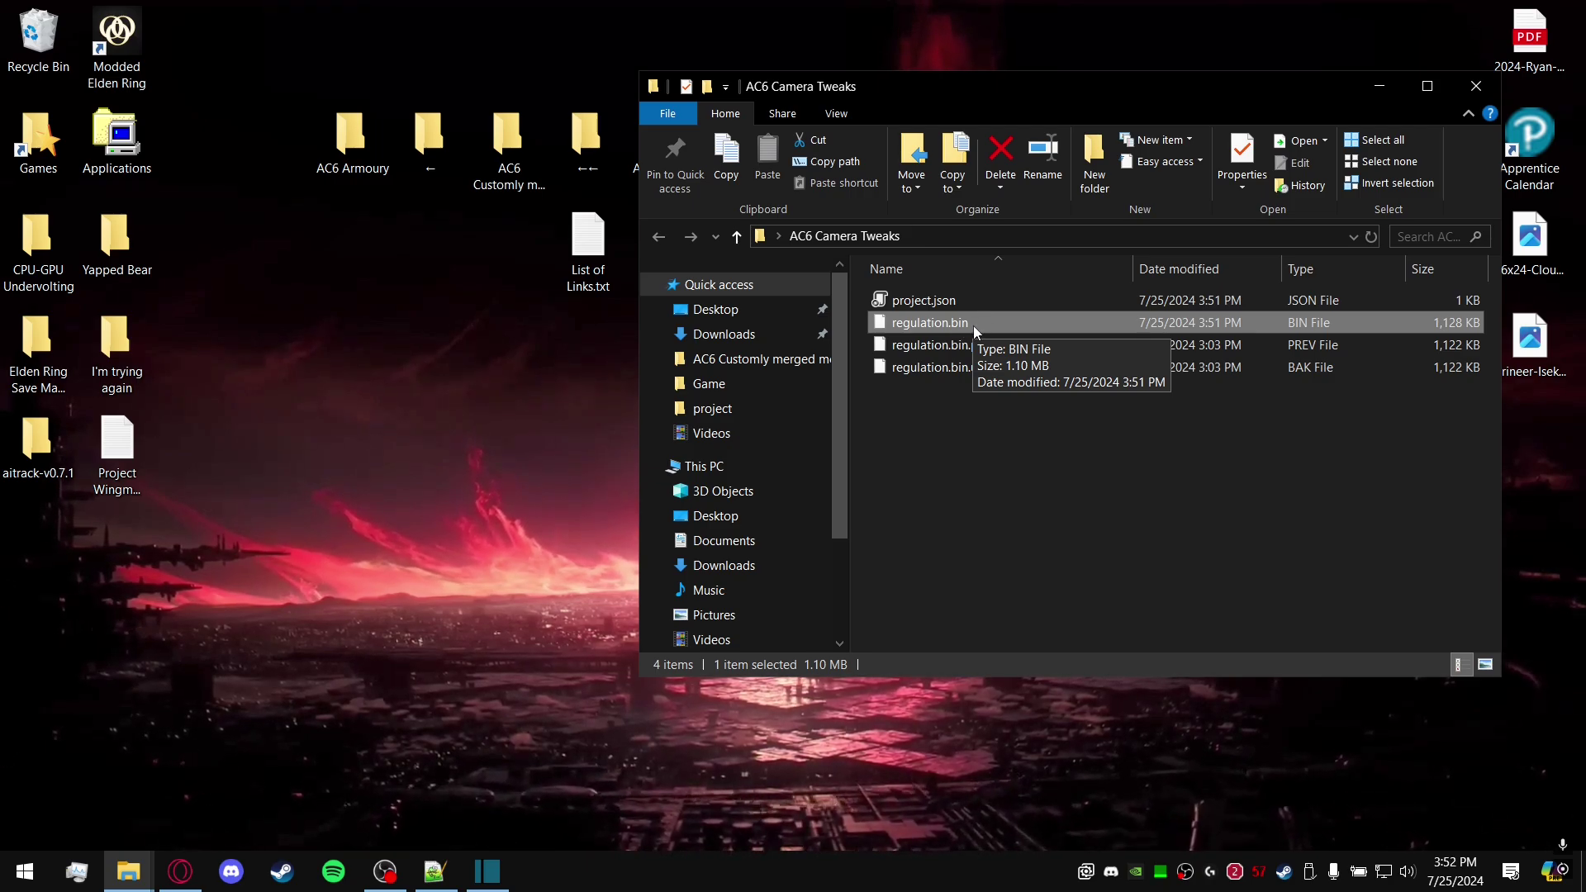
pyautogui.click(385, 872)
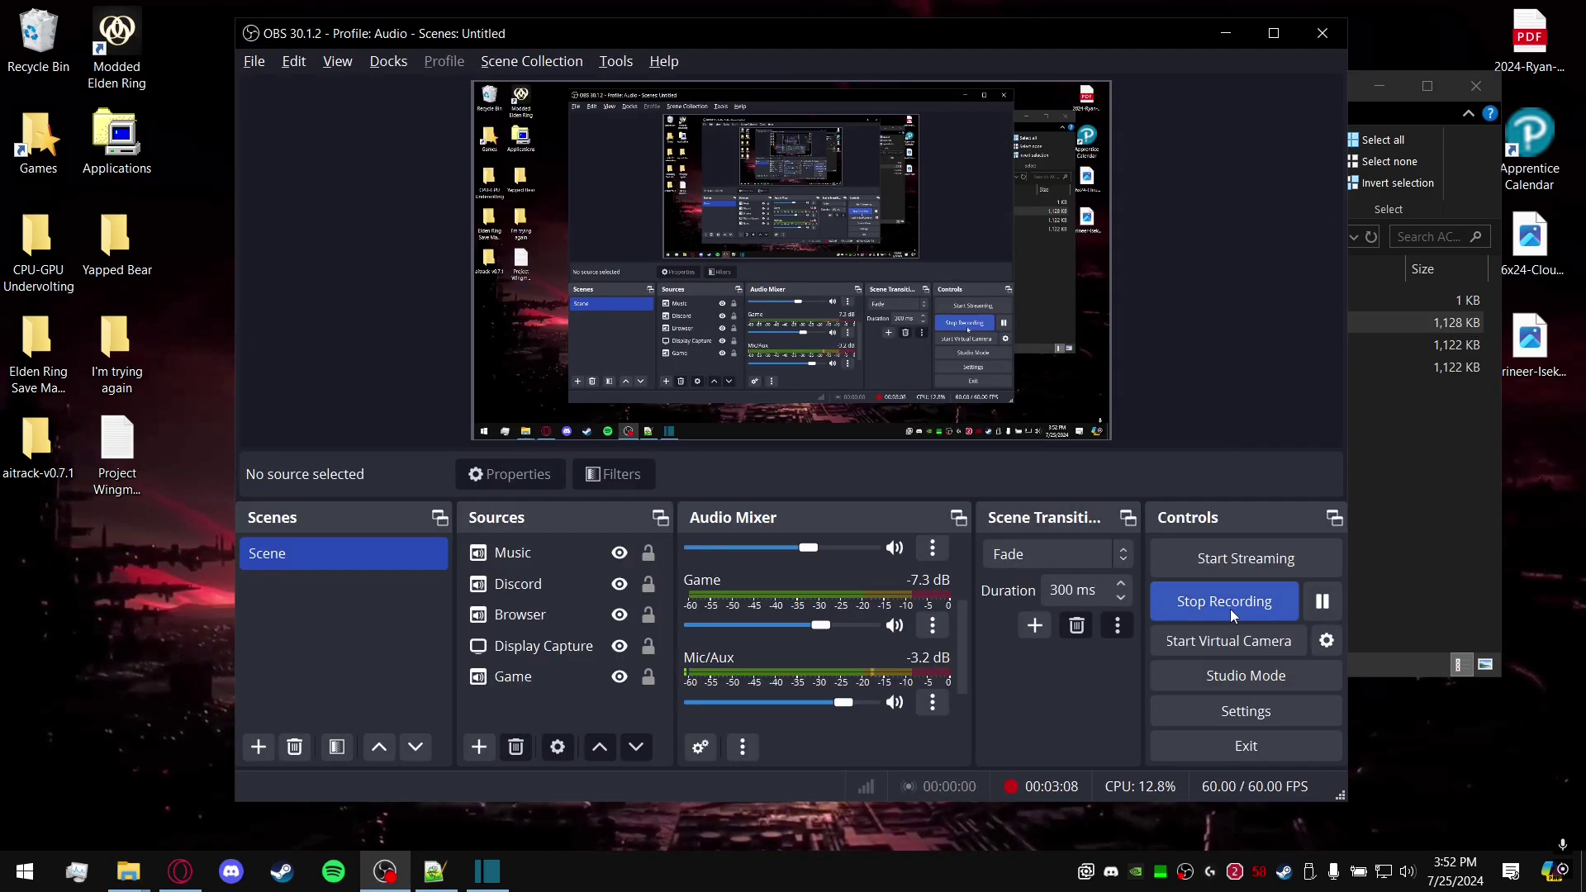